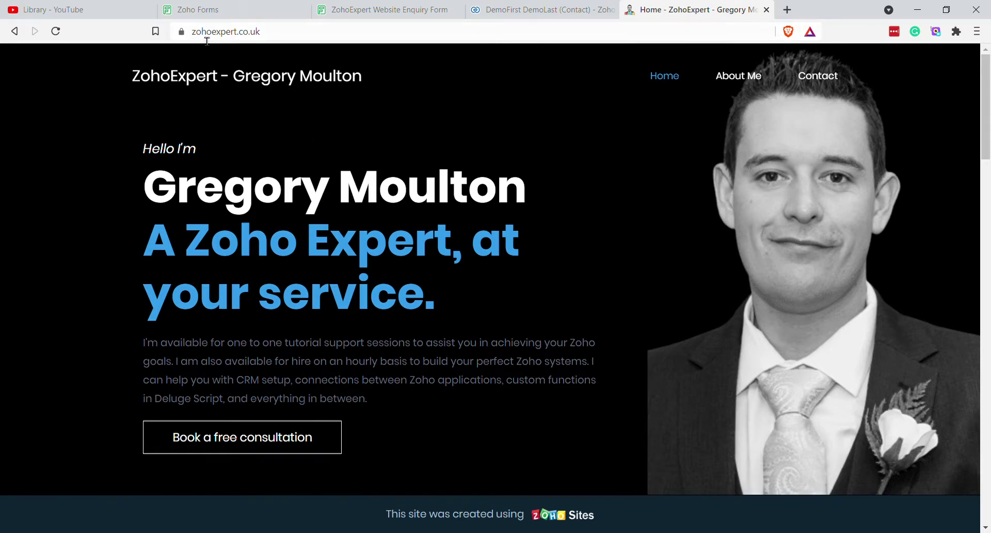
- Look over the ZohoExpert website's home page and its free consultation enquiry form
scroll(443, 301, down, 8)
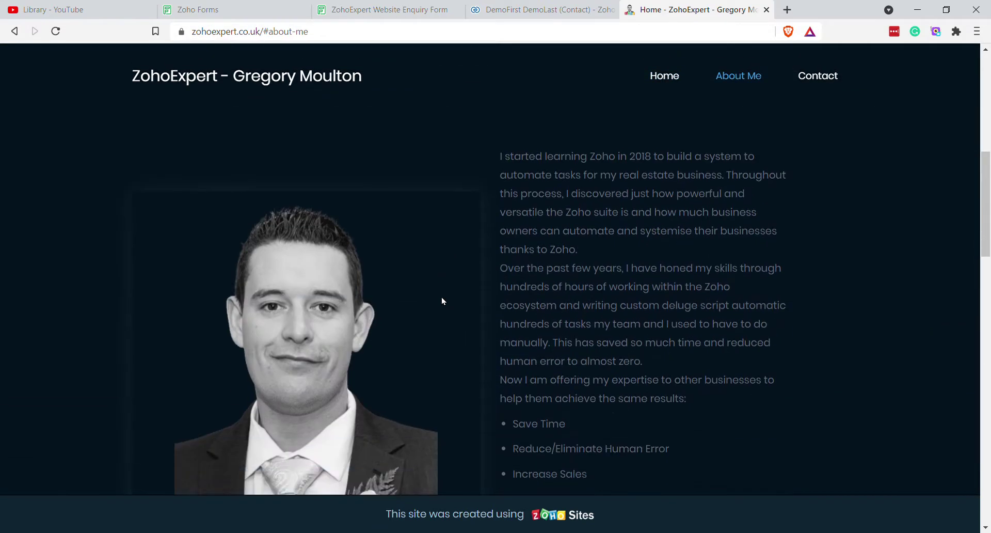
scroll(442, 300, up, 8)
click(244, 376)
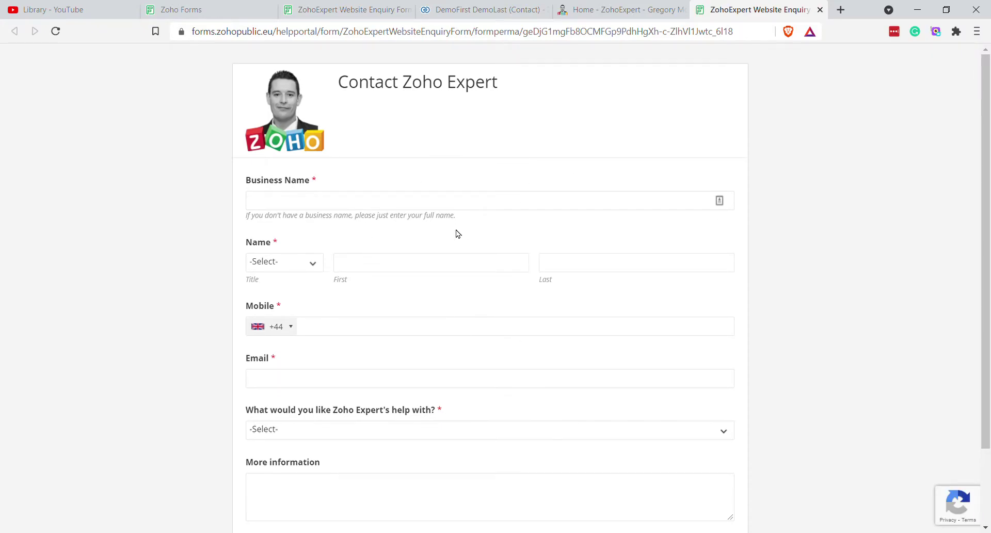
scroll(464, 278, down, 3)
scroll(532, 310, up, 3)
click(819, 9)
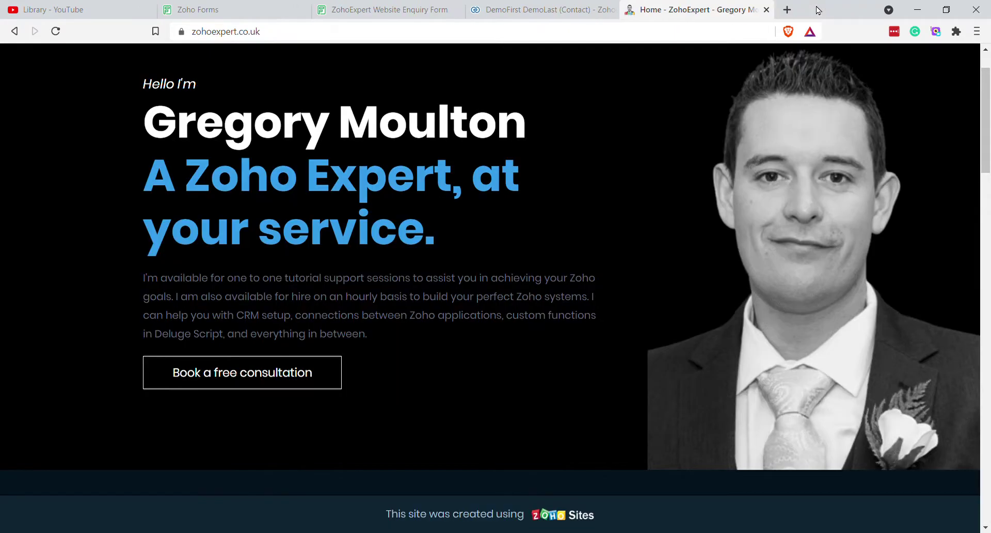
- Switch to Zoho Forms and leave the Contact Zoho Expert form builder for the My Forms list
click(275, 5)
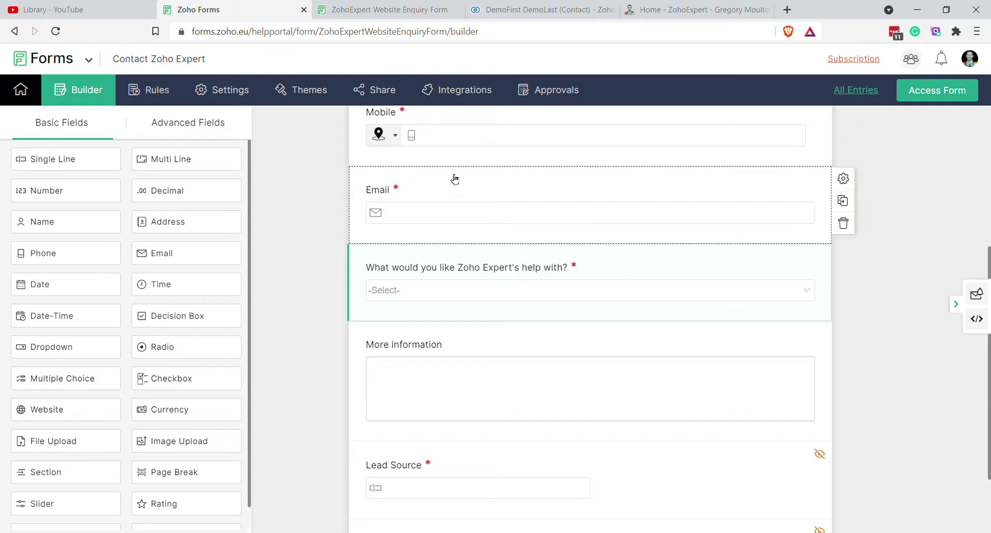
scroll(461, 194, up, 5)
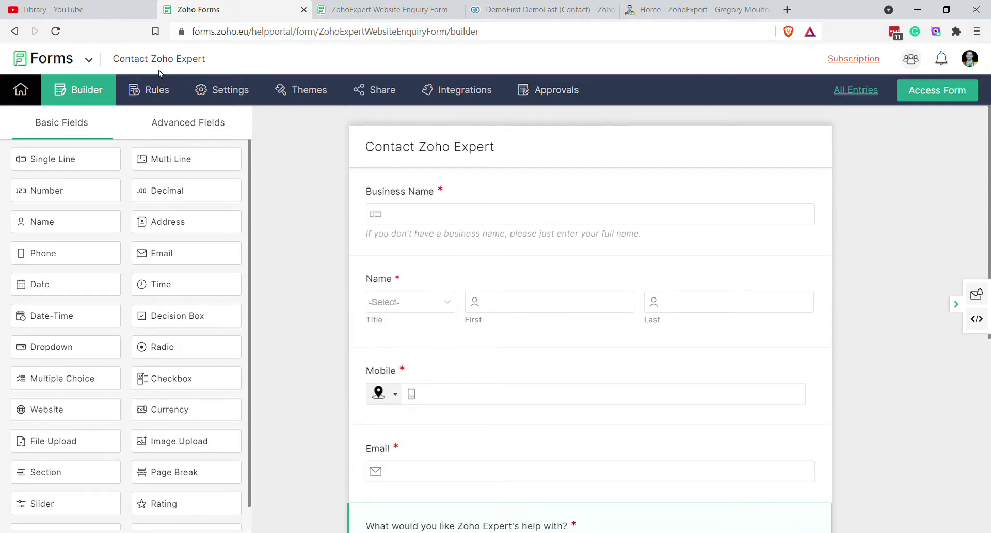
click(232, 36)
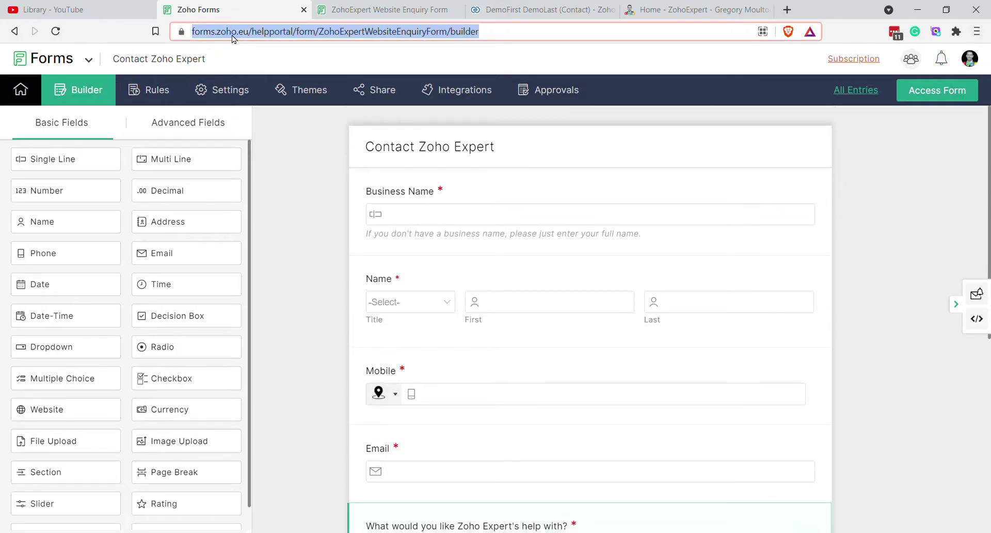
click(260, 34)
drag(281, 32, 792, 5)
key(BackSpace)
key(Return)
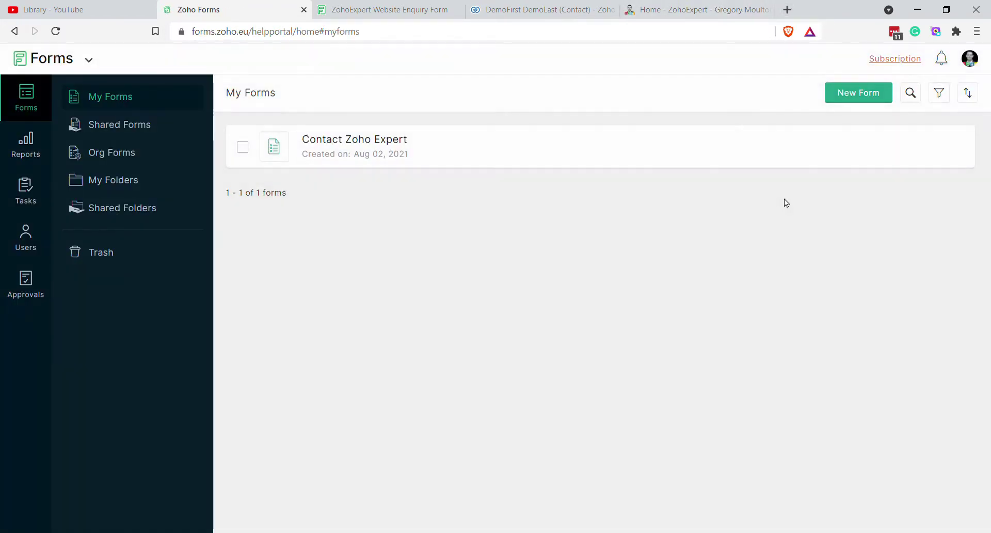
- Create a new blank form named Collect Customer Data
mouse_move(944, 146)
key(ctrl+plus)
key(ctrl+plus)
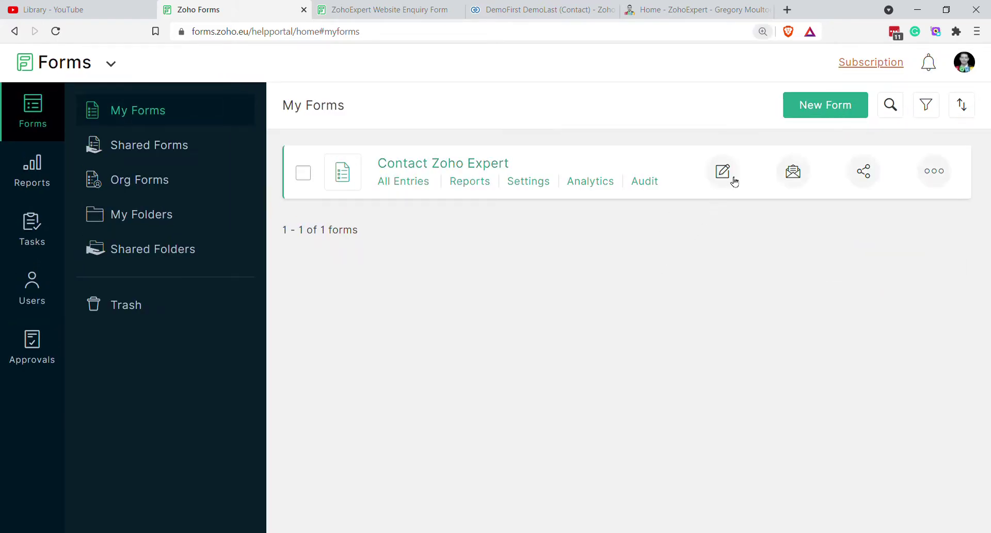
click(811, 104)
key(ctrl+minus)
key(ctrl+minus)
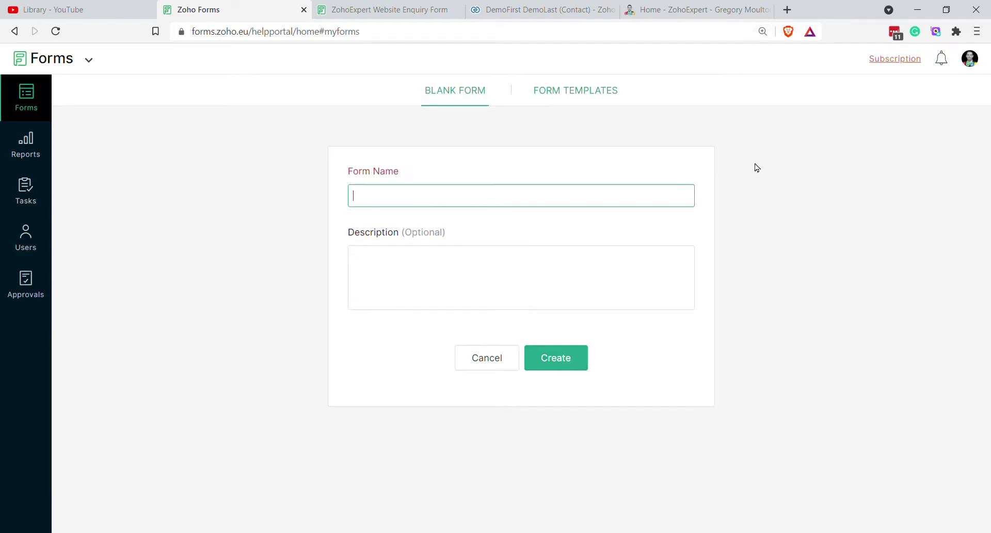
text(Collect Cusytomer Data)
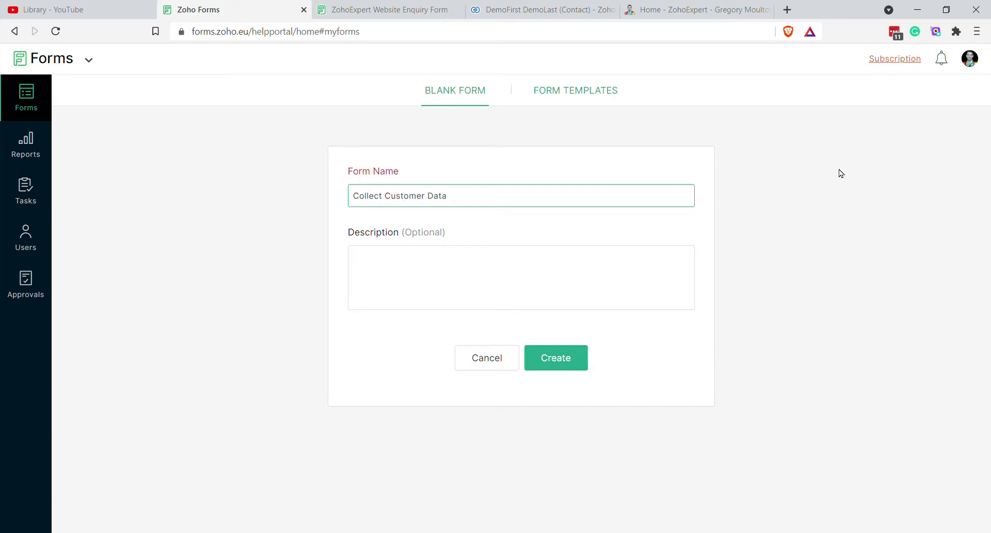
click(553, 355)
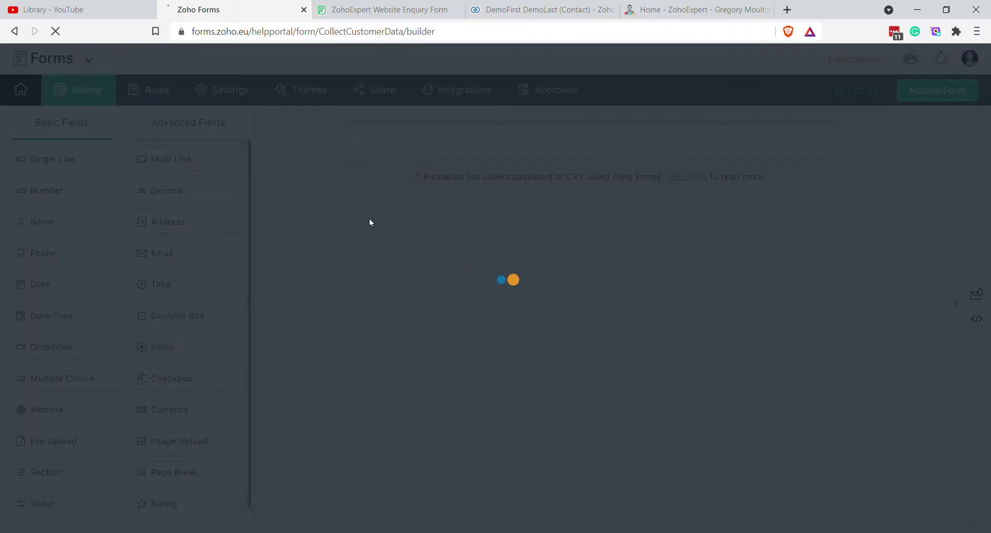
- Switch to the demo contact in Zoho CRM and examine which contact information fields are empty
click(522, 16)
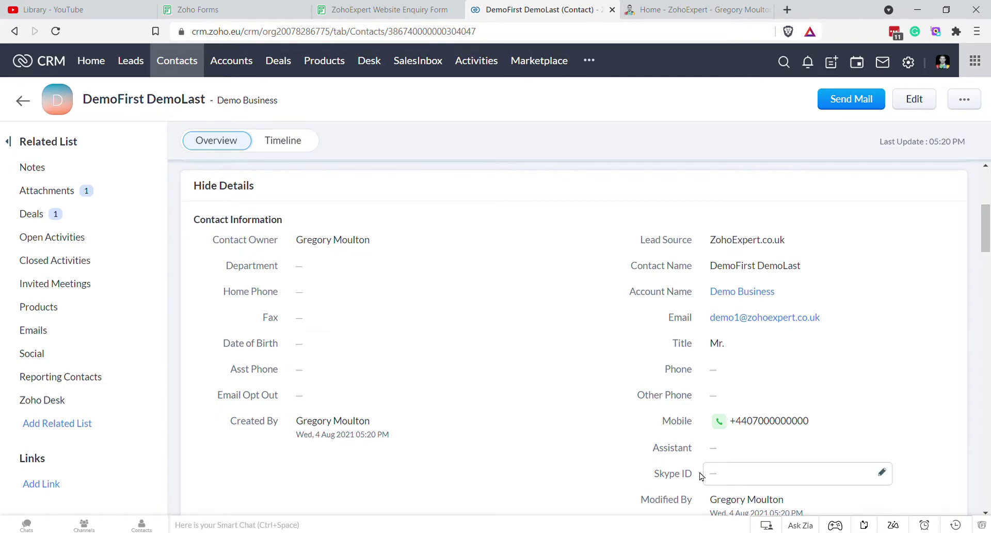
scroll(542, 389, down, 3)
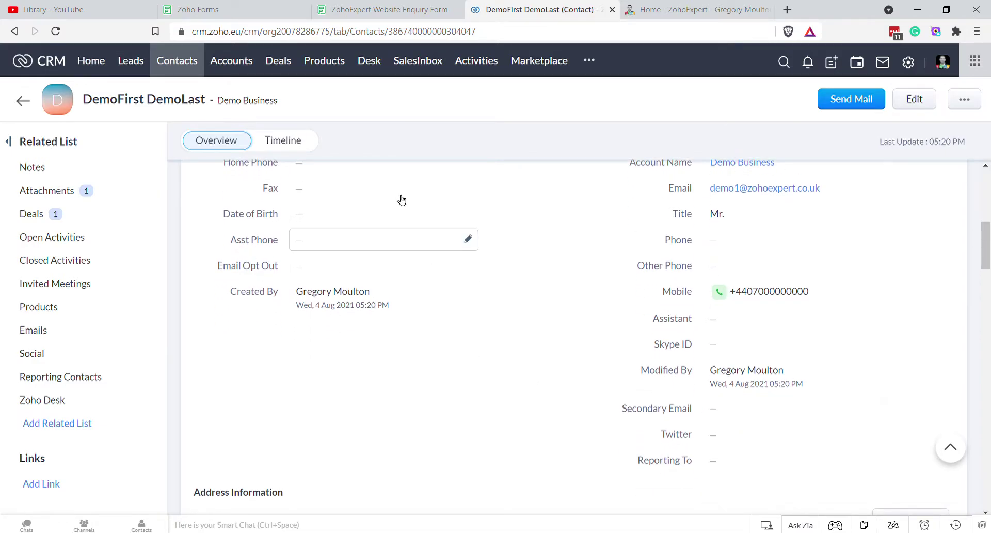
scroll(402, 228, up, 2)
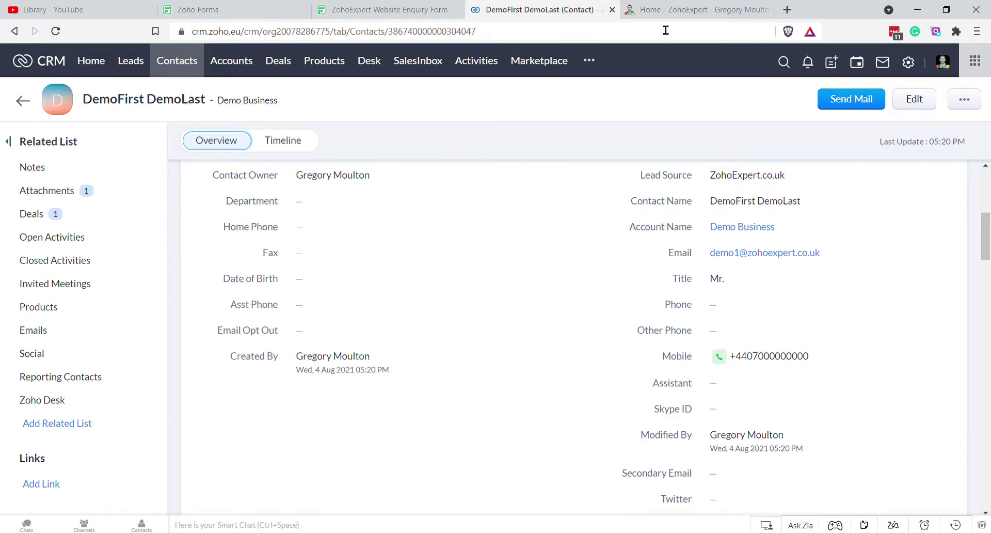
- Return to Zoho Forms and add a Date field labelled Your Date of Birth to the Collect Customer Data form
click(198, 9)
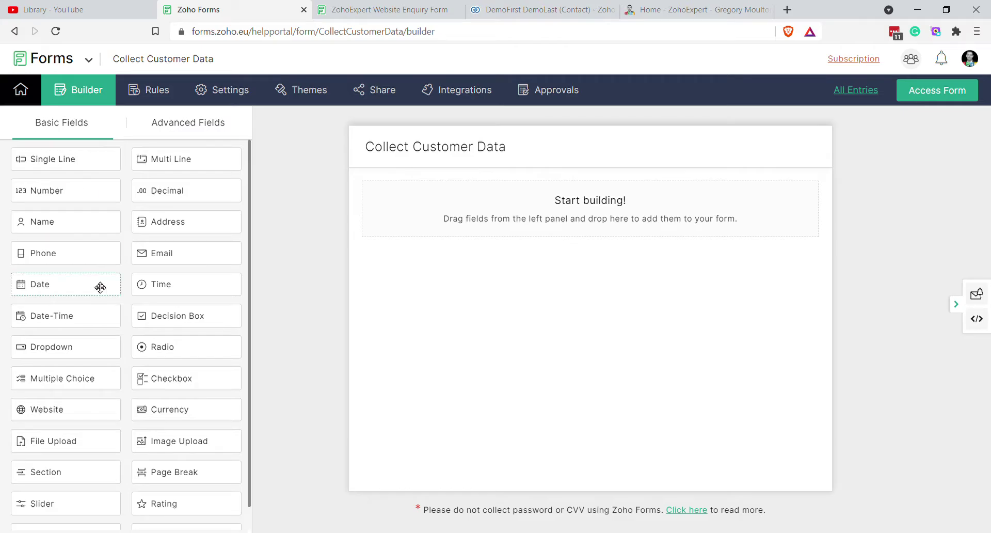
drag(91, 285, 540, 289)
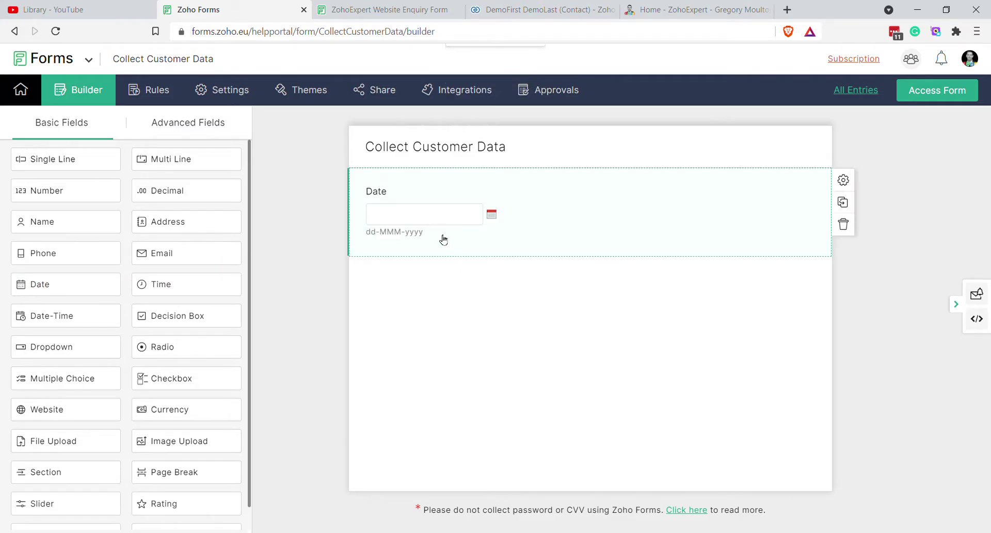
click(422, 216)
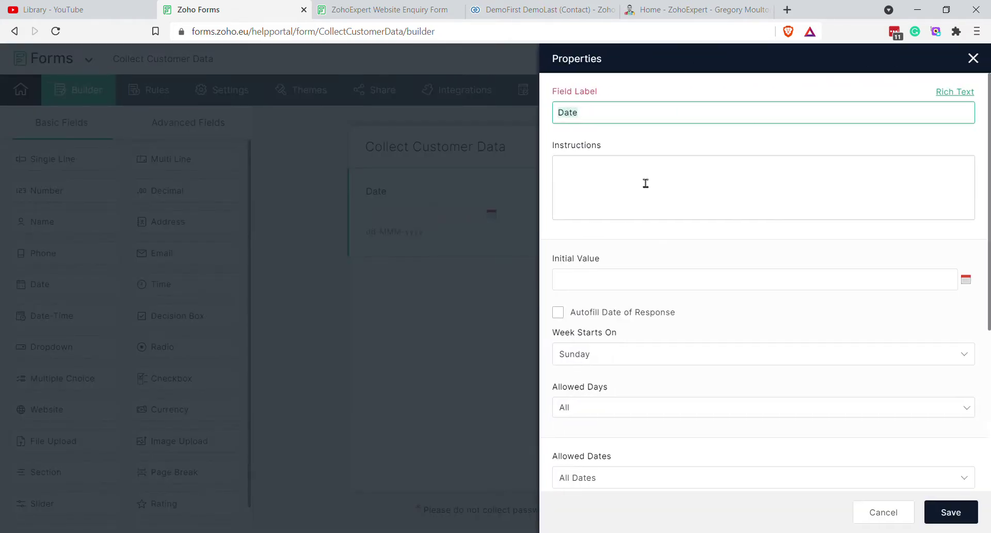
text(Your Date of Birth)
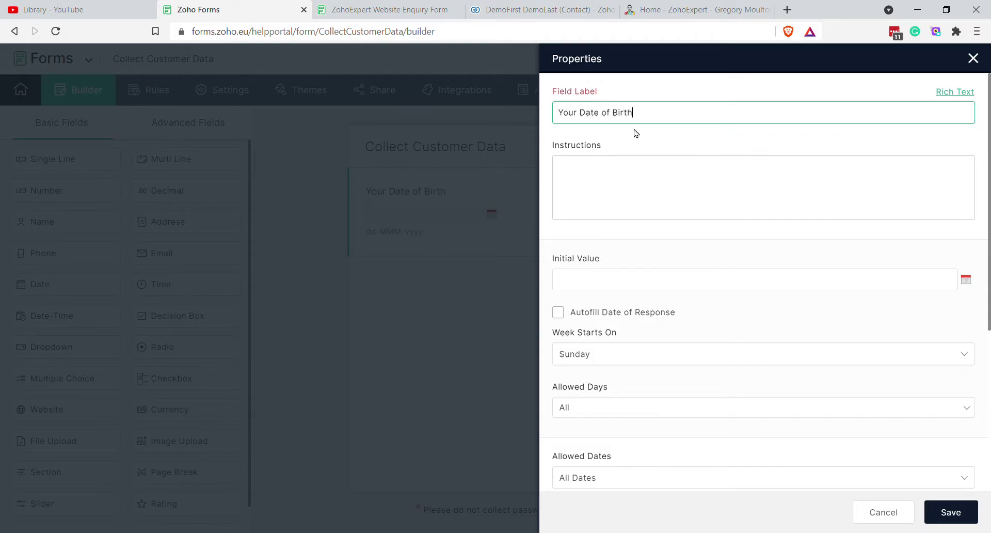
click(618, 258)
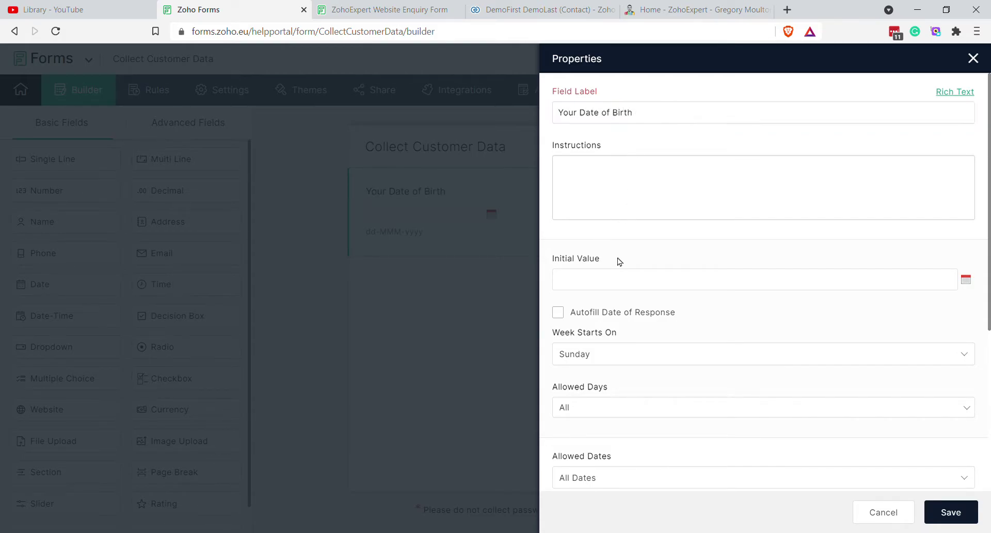
- Set the date of birth field's week to start on Monday and its allowed dates to Past Dates
click(651, 355)
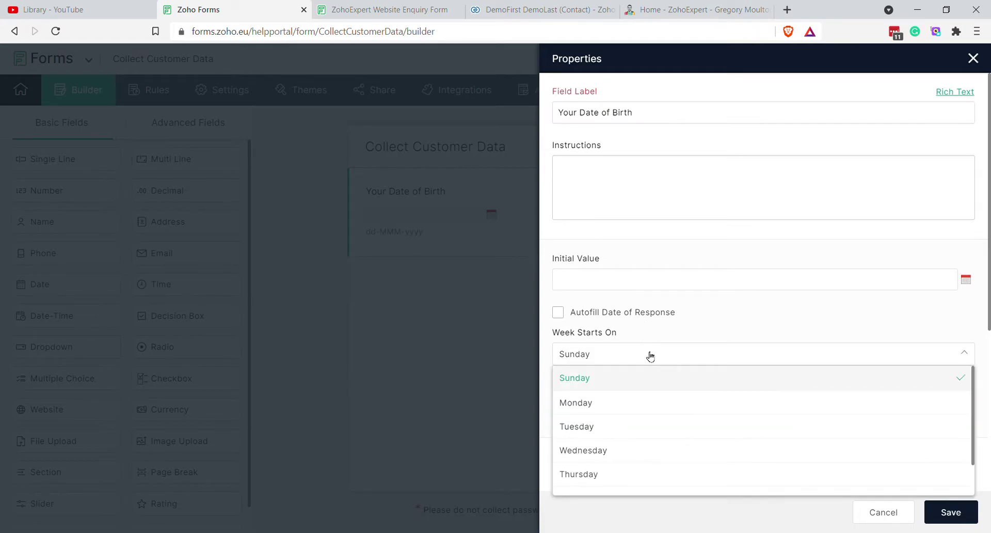
click(594, 402)
scroll(601, 407, down, 2)
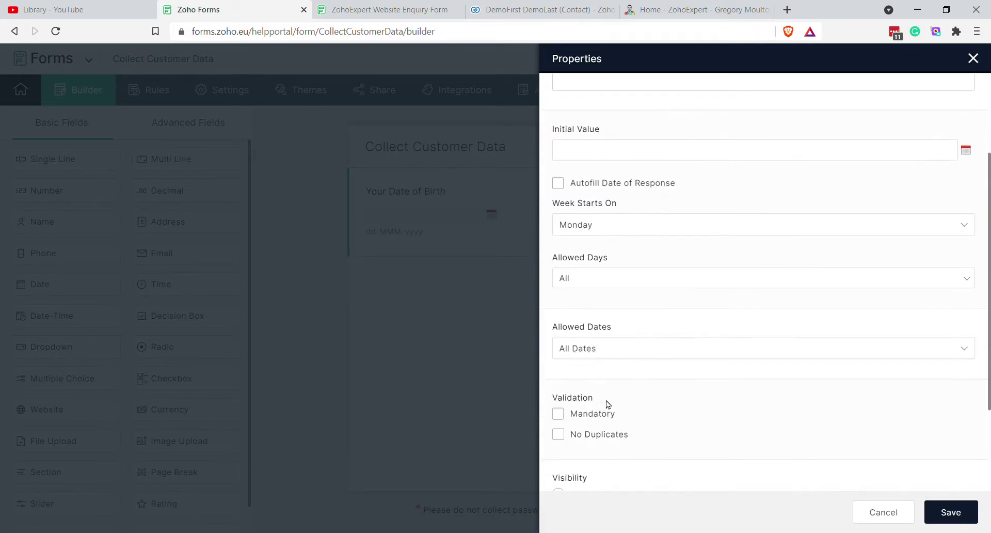
click(621, 349)
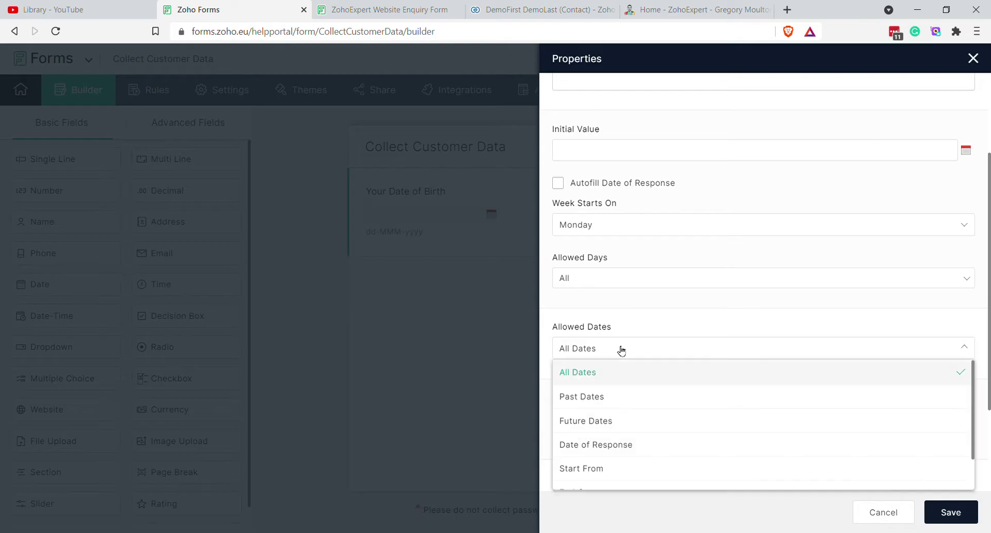
click(620, 395)
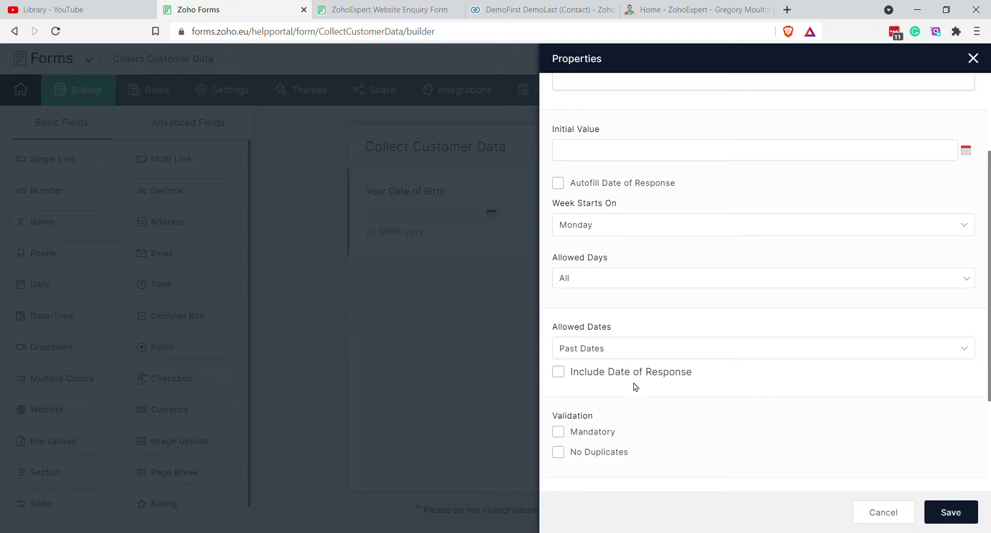
- Make the date of birth field mandatory and save its properties
scroll(634, 385, down, 2)
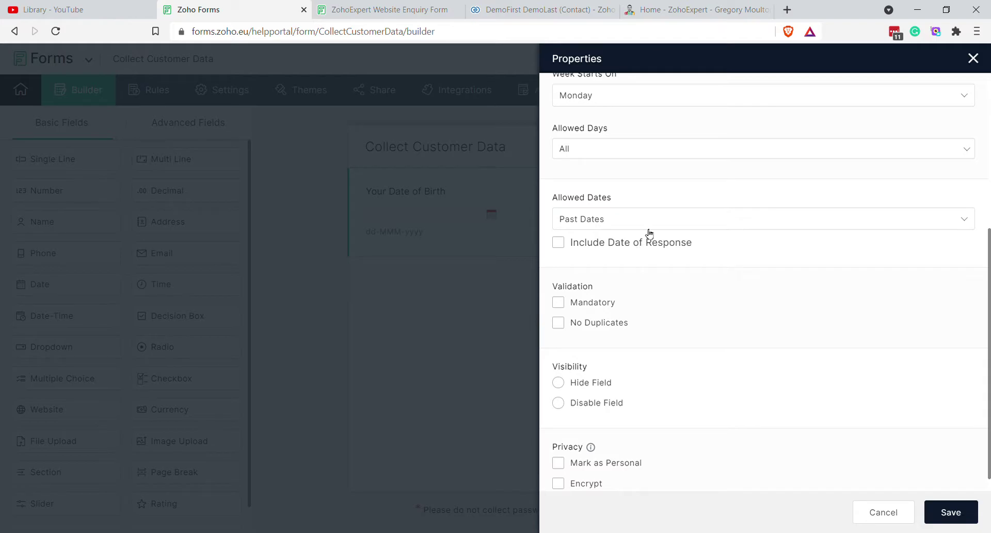
click(559, 302)
scroll(635, 395, down, 1)
click(961, 512)
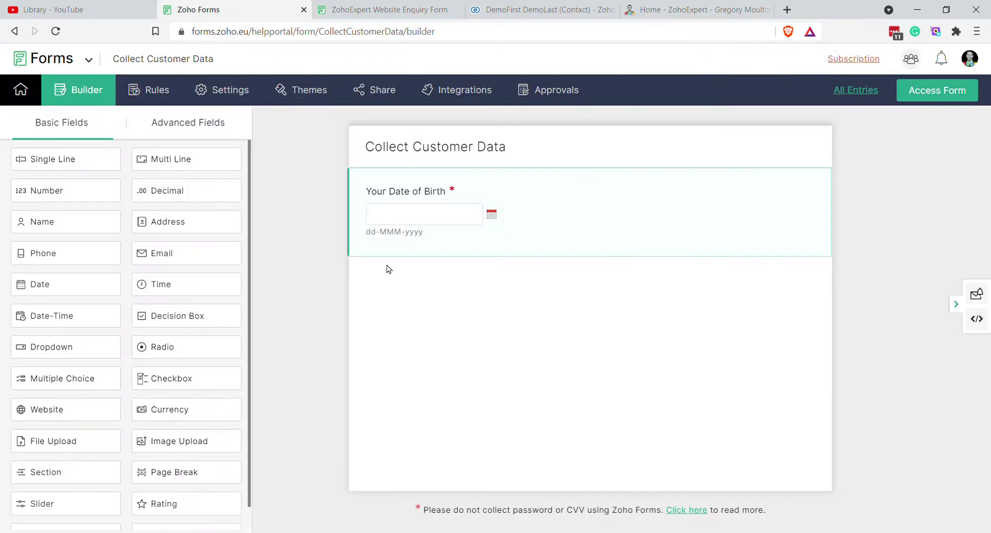
- Add a Single Line field labelled Your Twitter Handle (if you have one) below the date of birth field and save it
drag(50, 164, 480, 284)
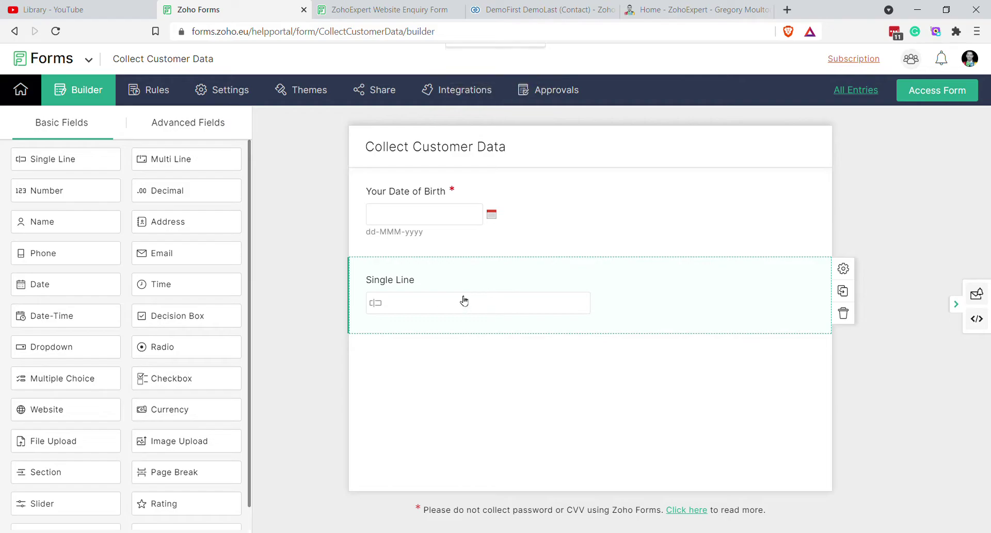
click(469, 288)
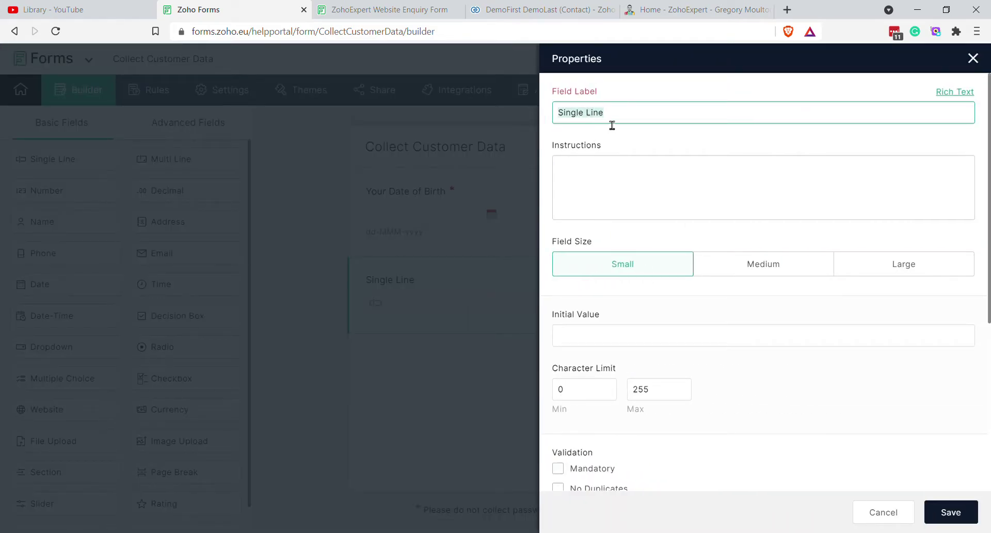
text(Your Twitter Handle)
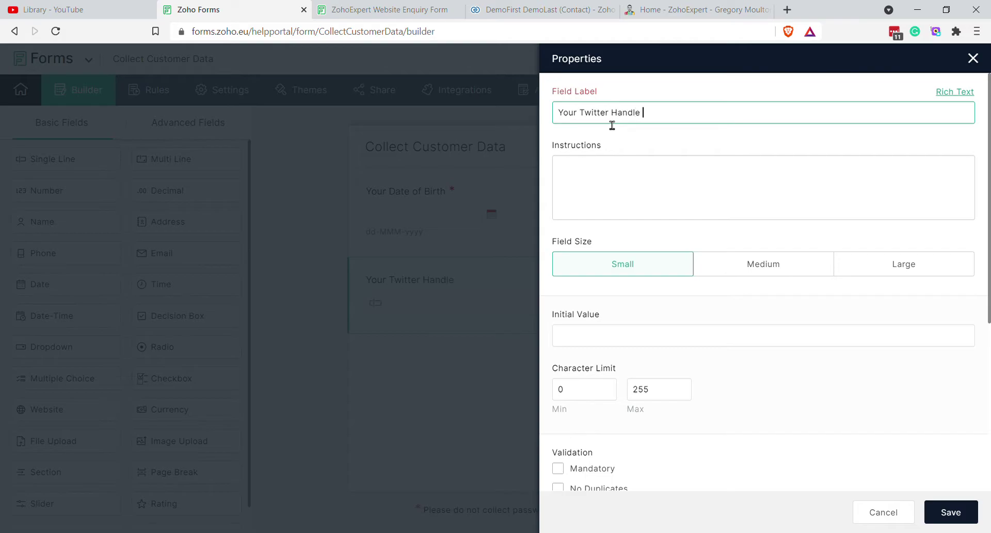
text( (if you have one))
click(613, 359)
scroll(669, 453, down, 3)
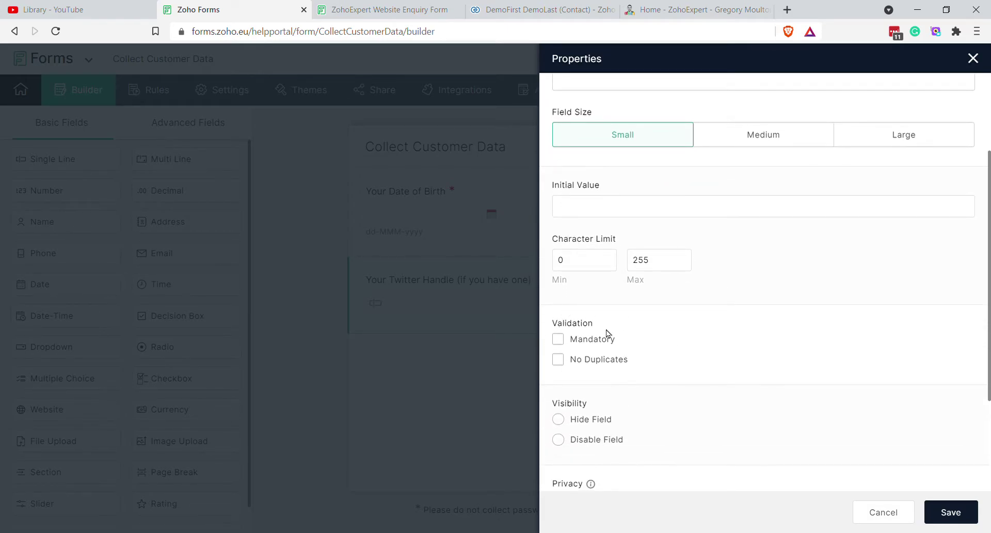
scroll(611, 330, down, 2)
scroll(624, 311, down, 1)
scroll(627, 317, up, 5)
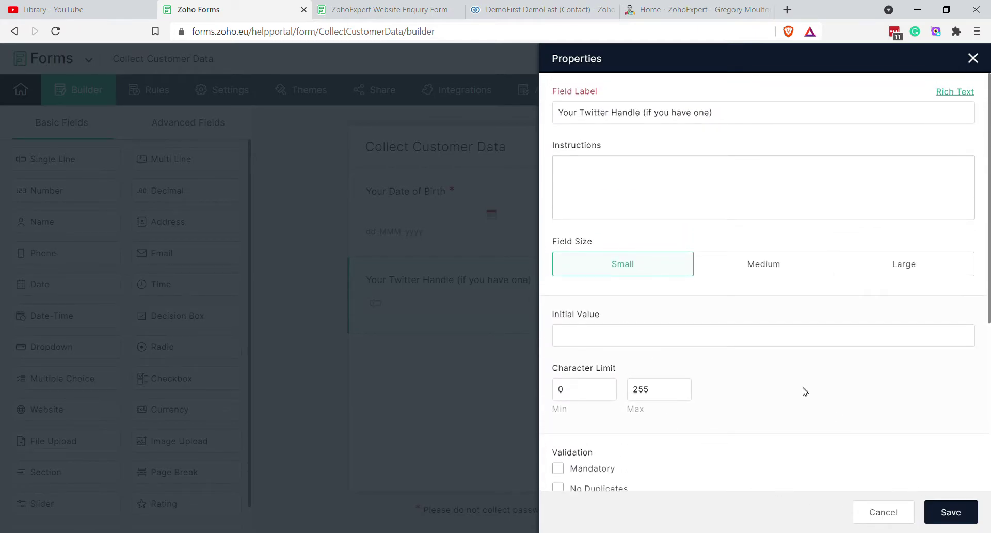
click(950, 513)
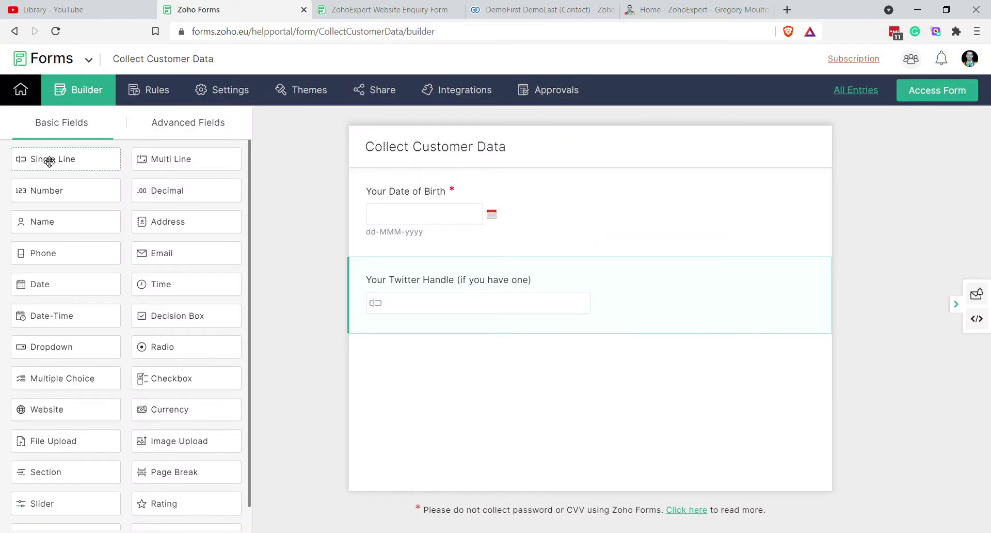
- Add another Single Line field below the Twitter handle field and open its properties
drag(49, 162, 461, 392)
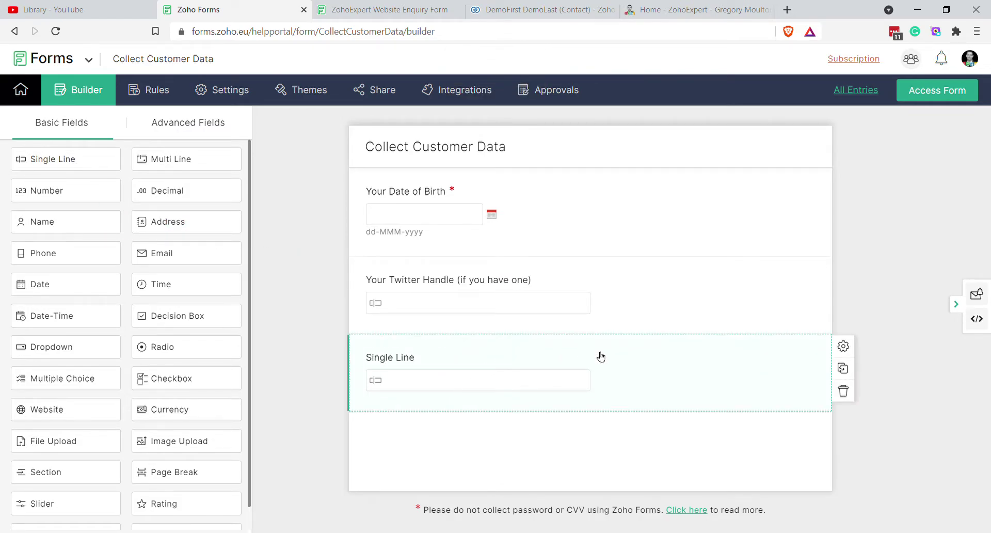
key(ctrl+plus)
key(ctrl+plus)
click(879, 419)
key(ctrl+minus)
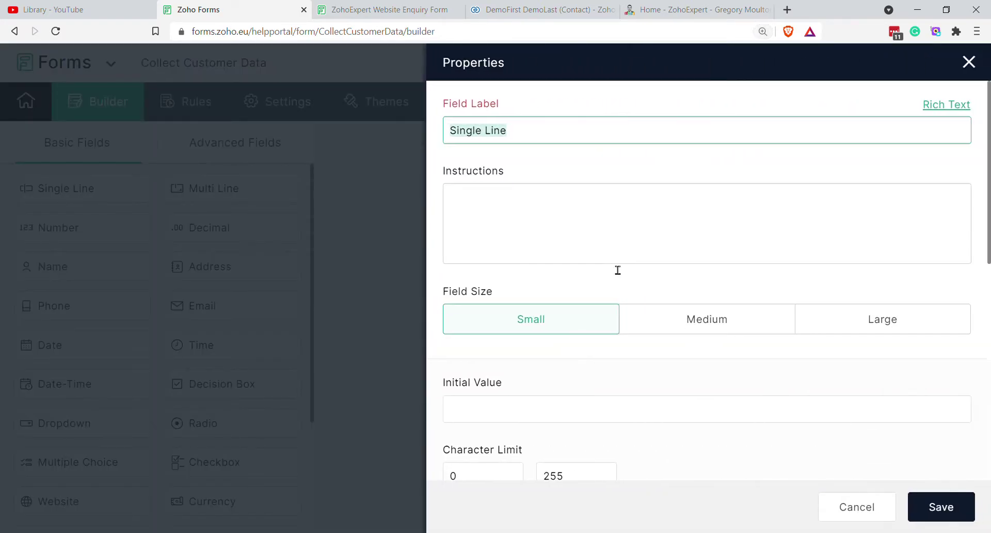
key(ctrl+minus)
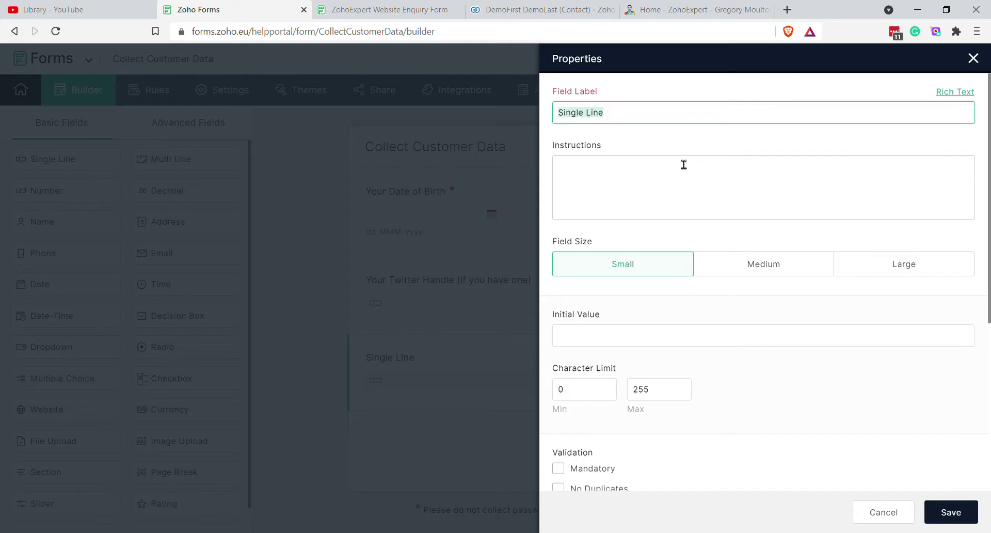
- Switch to the demo contact's record in Zoho CRM and examine the record ID in its web address
click(526, 14)
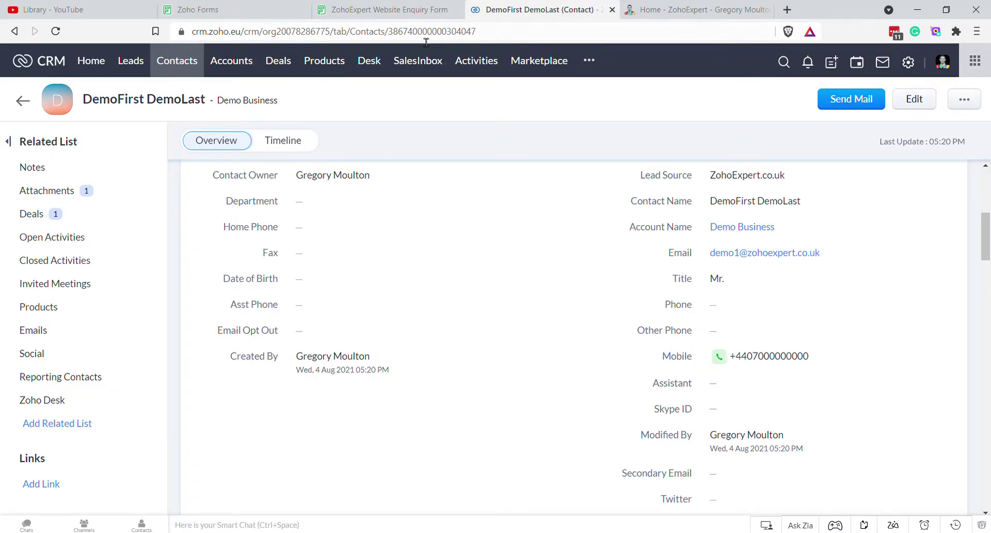
drag(388, 37, 515, 36)
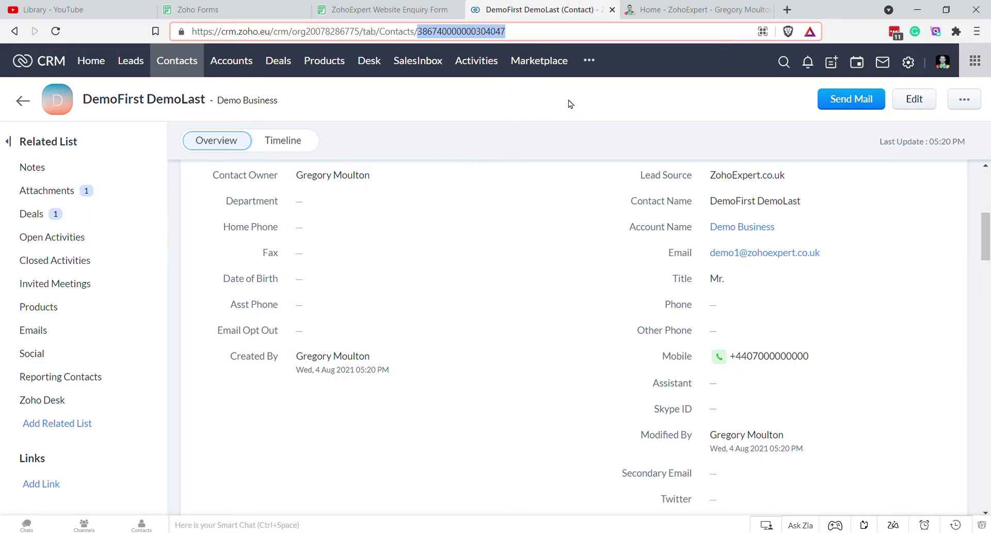
click(906, 113)
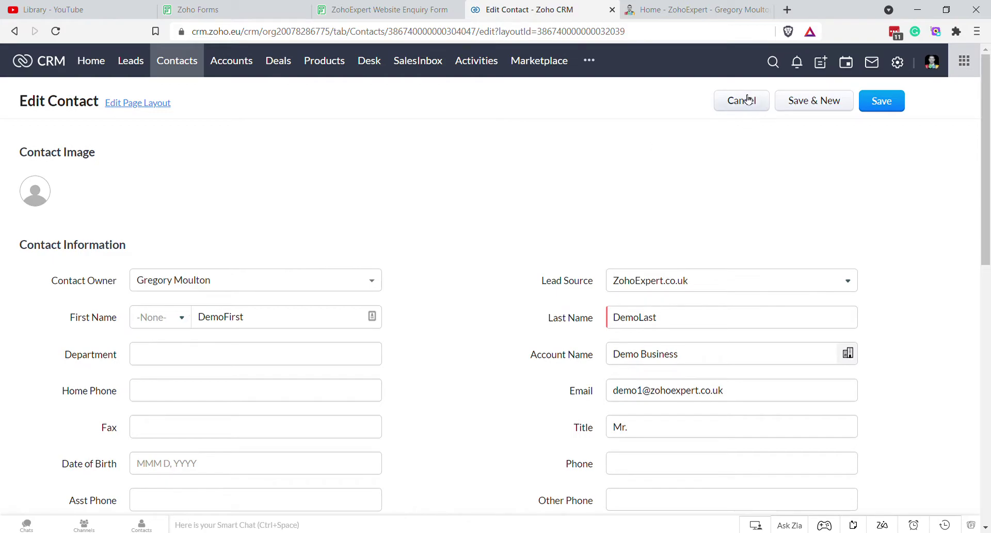
click(748, 99)
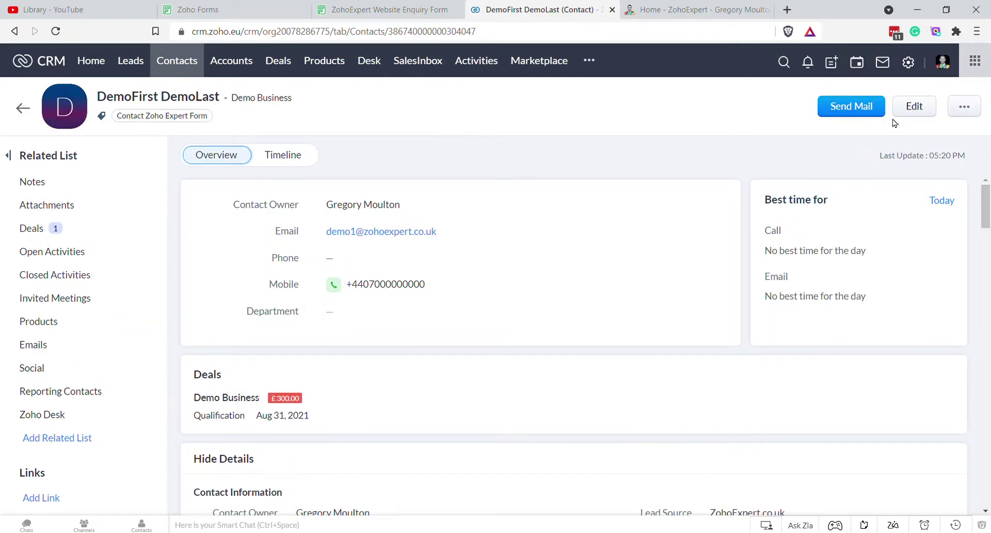
- Open the Contacts module's Standard layout for editing from the CRM setup
click(909, 63)
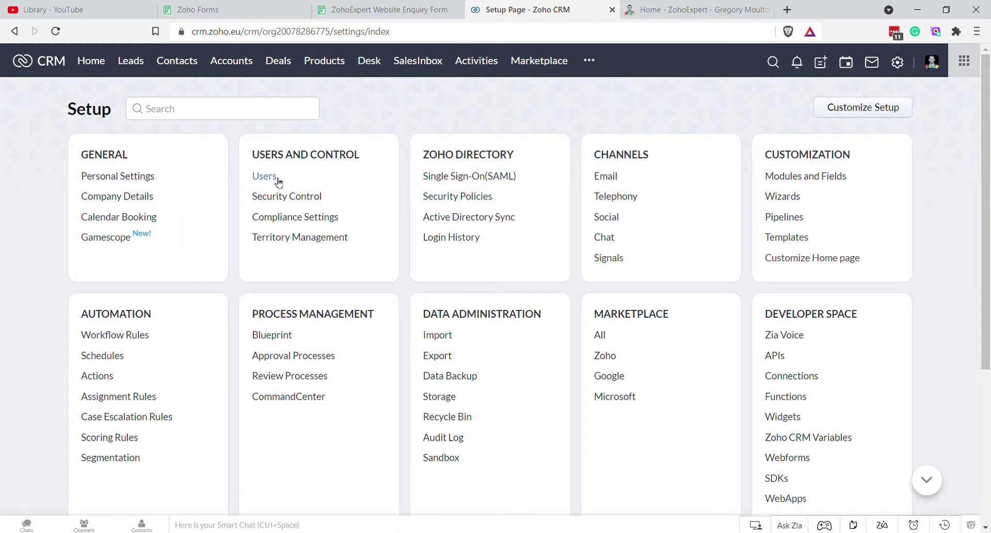
click(806, 176)
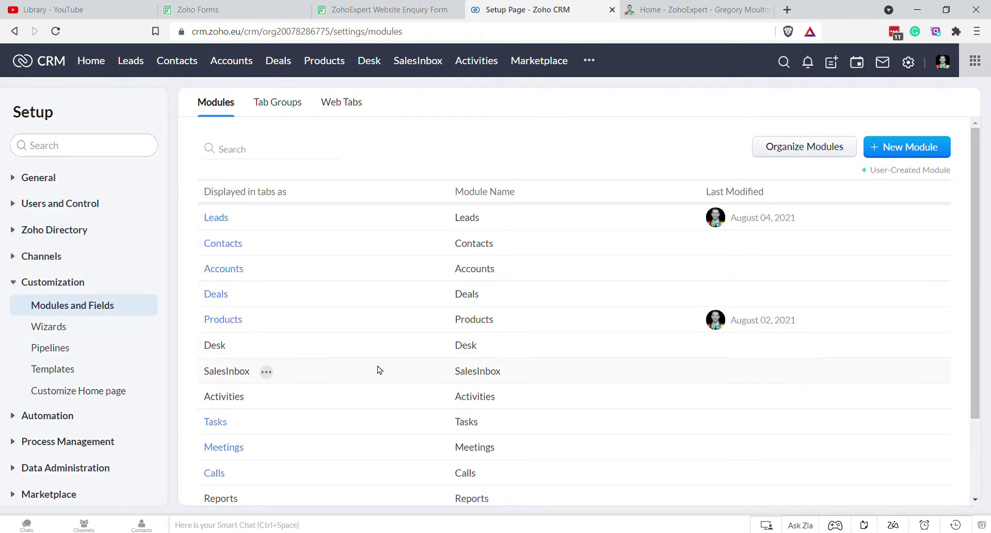
scroll(330, 336, down, 2)
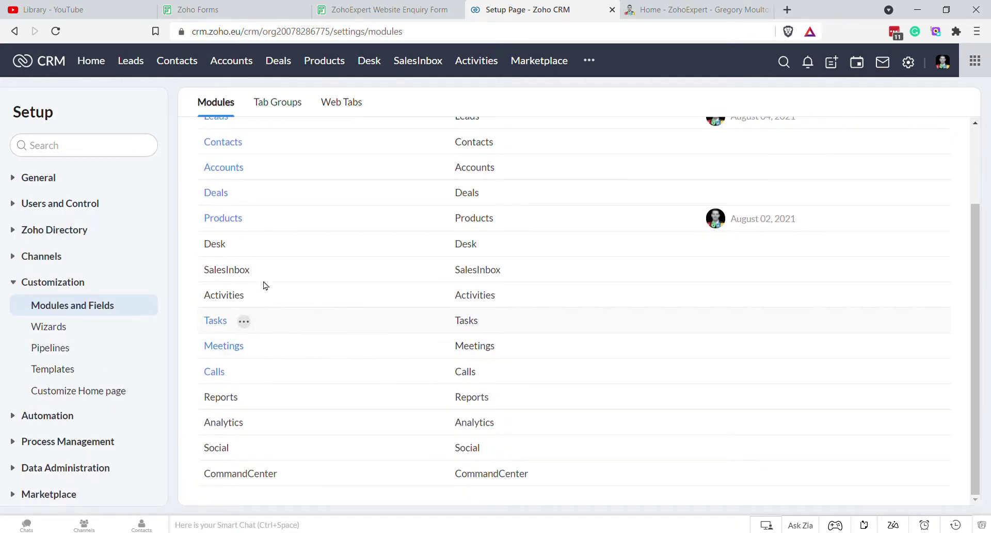
scroll(216, 242, up, 2)
click(223, 243)
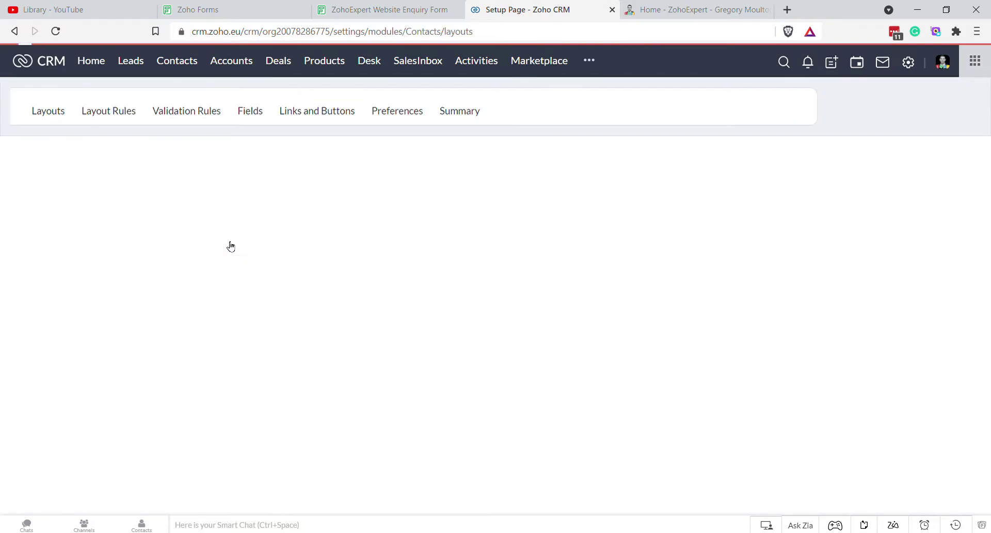
click(214, 289)
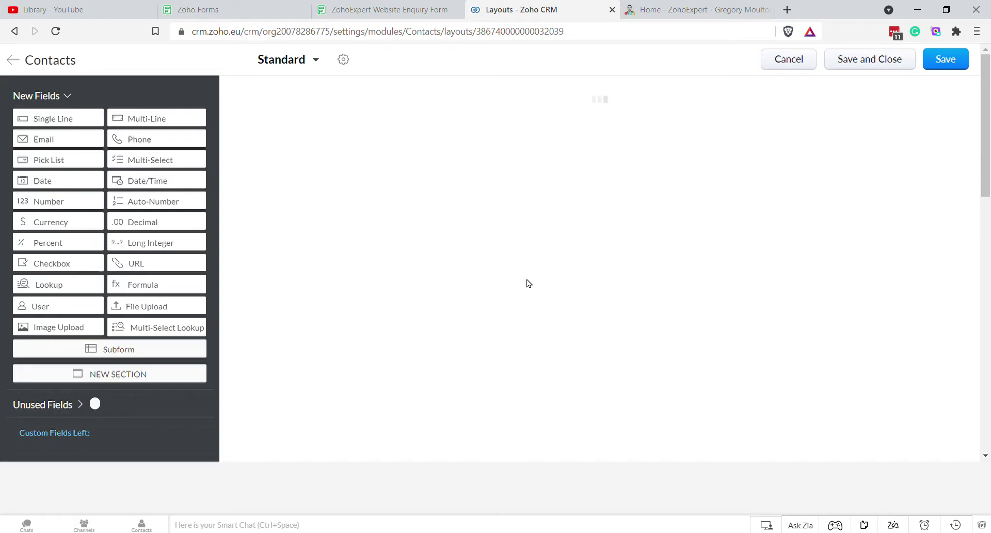
- Add a new section named Collect Customer Data between the Description Information and Visit Summary sections
scroll(595, 229, down, 4)
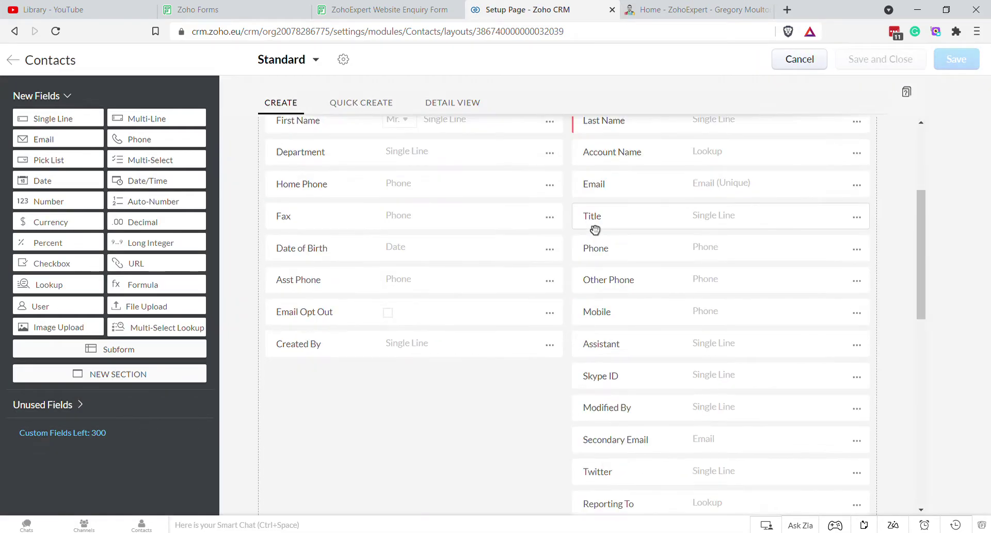
scroll(596, 229, down, 10)
drag(84, 372, 522, 323)
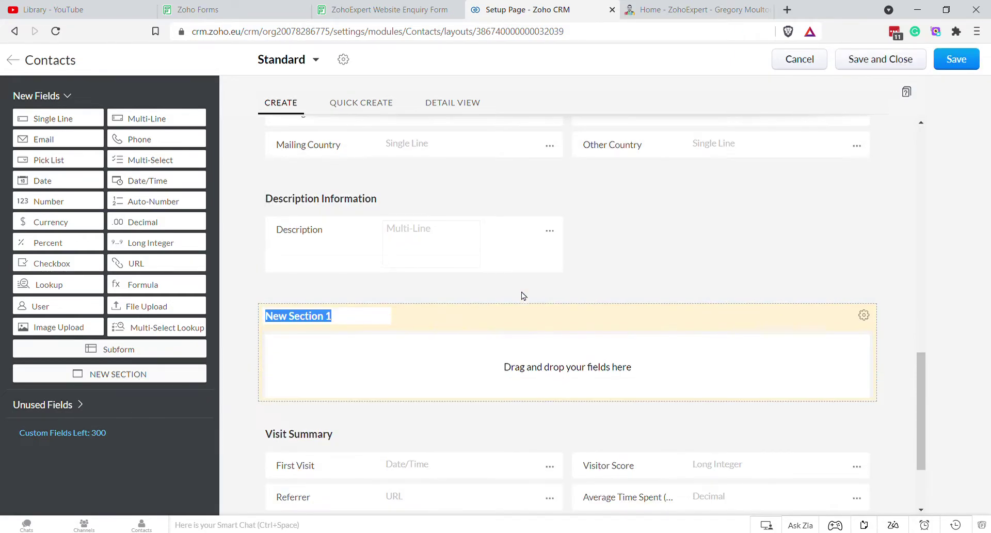
text(C)
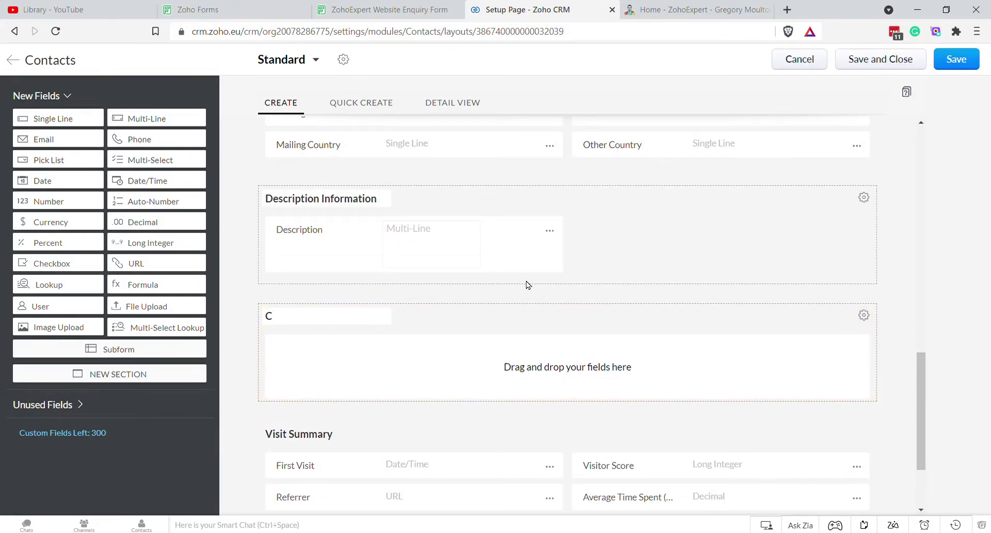
text(ollect Customer Data)
key(Return)
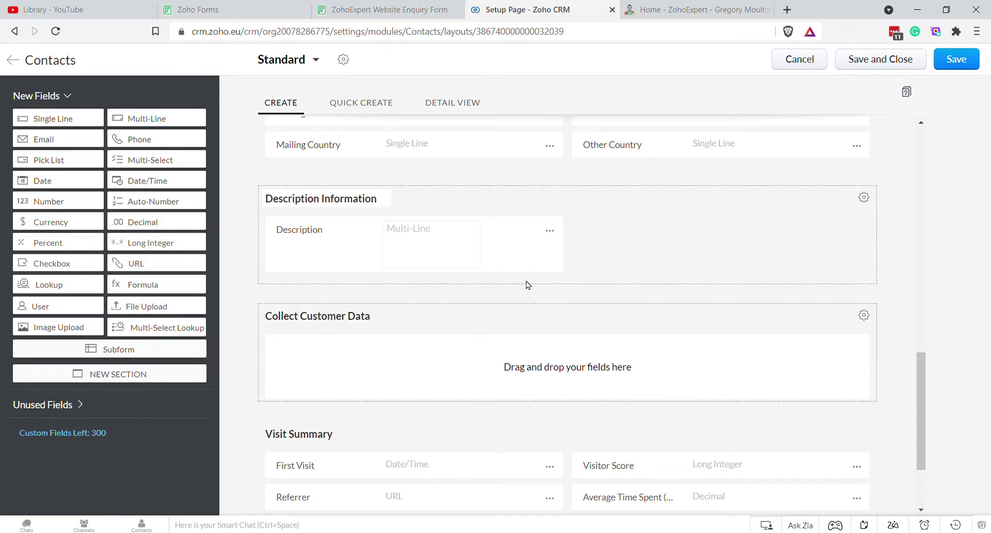
- Add a Single Line field named Contact_Hash to the Collect Customer Data section
drag(115, 156, 370, 409)
text(Contya)
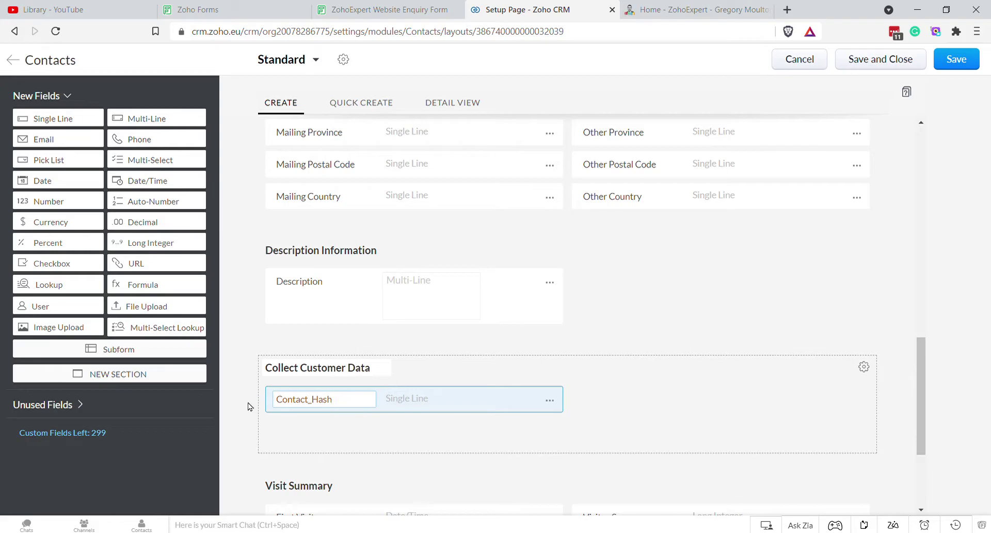
key(Return)
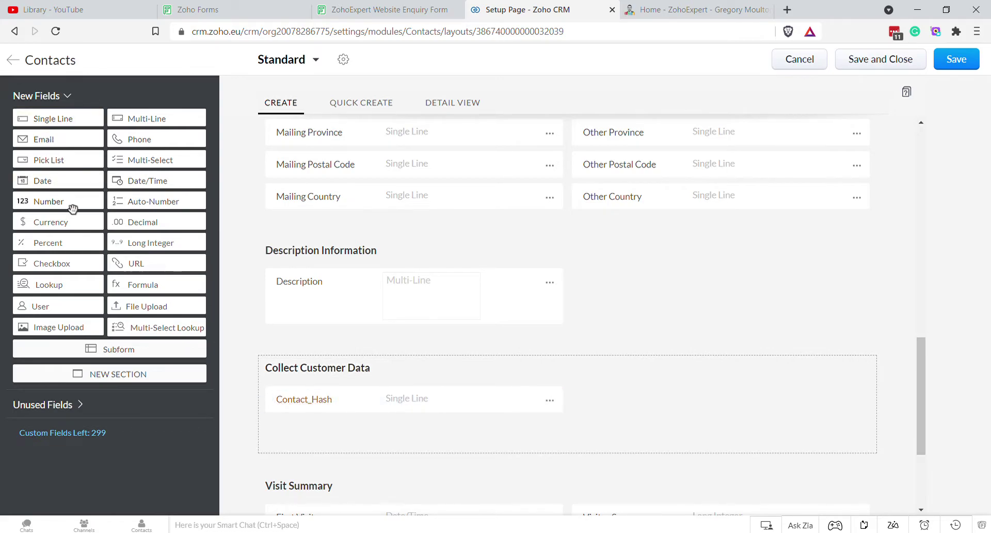
drag(58, 264, 343, 433)
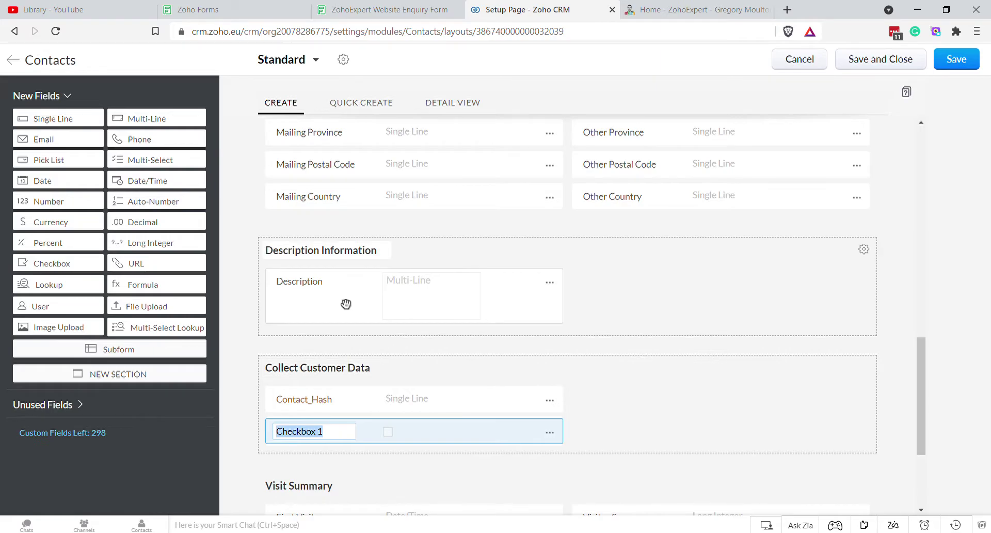
click(550, 433)
click(532, 490)
click(426, 346)
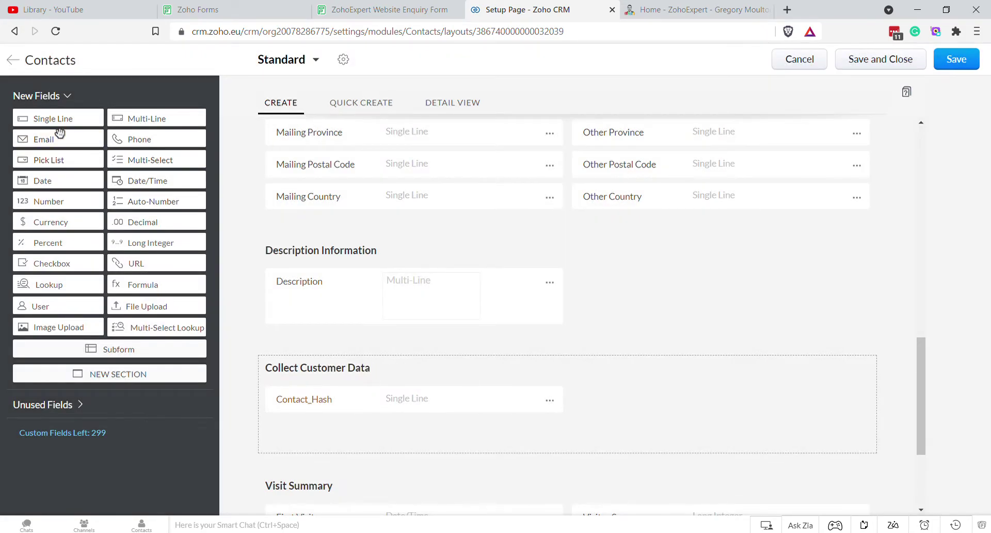
- Add a Pick List field below Contact_Hash and label it Contact Has Responded
drag(57, 160, 394, 440)
drag(387, 360, 388, 362)
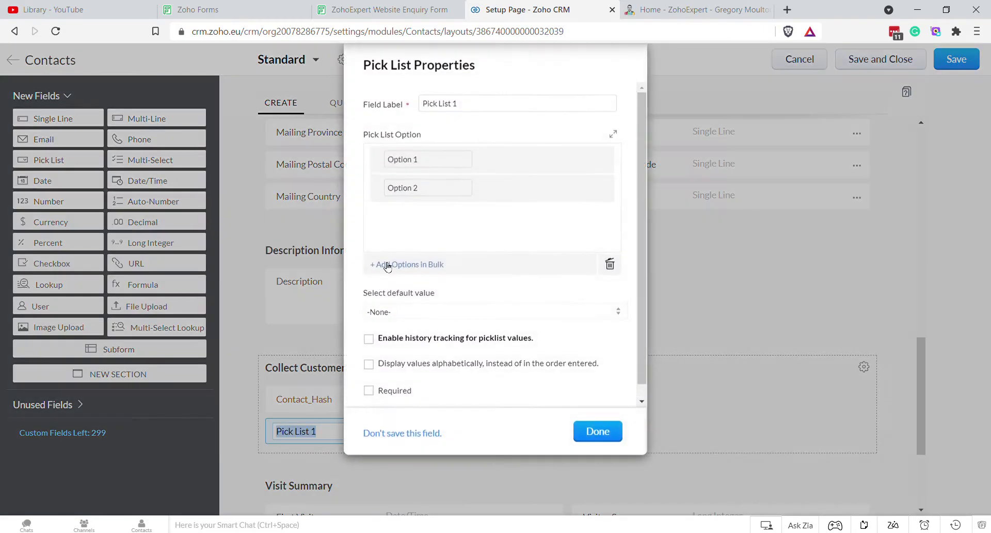
text(Contact Has Responded)
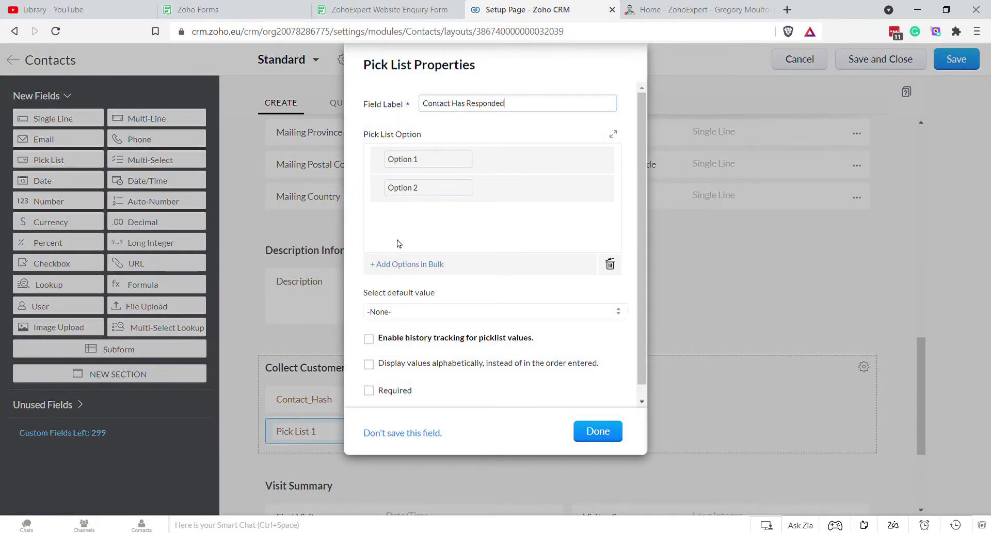
- Set the pick list's options to No and Yes with No as the default value, and confirm its properties
click(435, 168)
text(No)
click(445, 194)
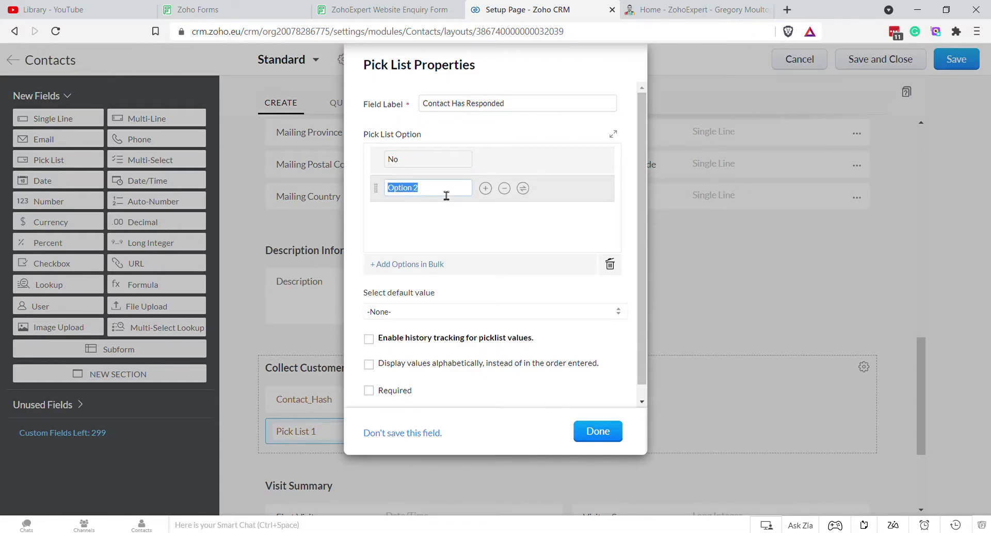
text(Yes)
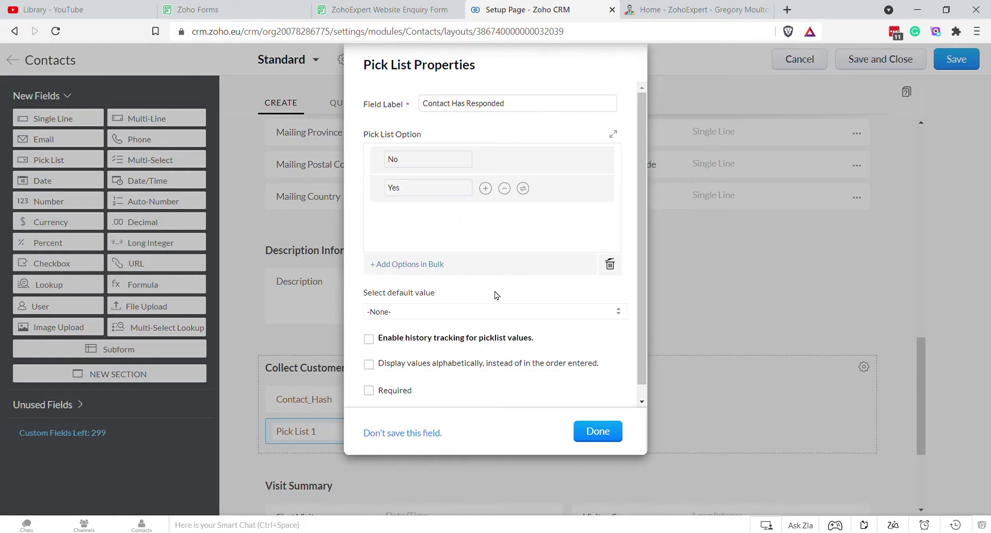
click(494, 309)
click(469, 345)
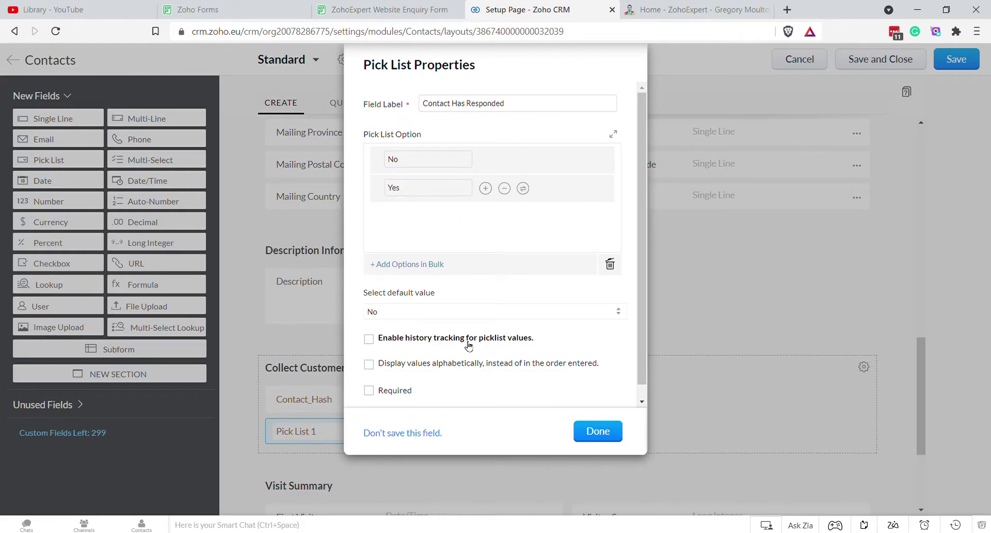
click(598, 432)
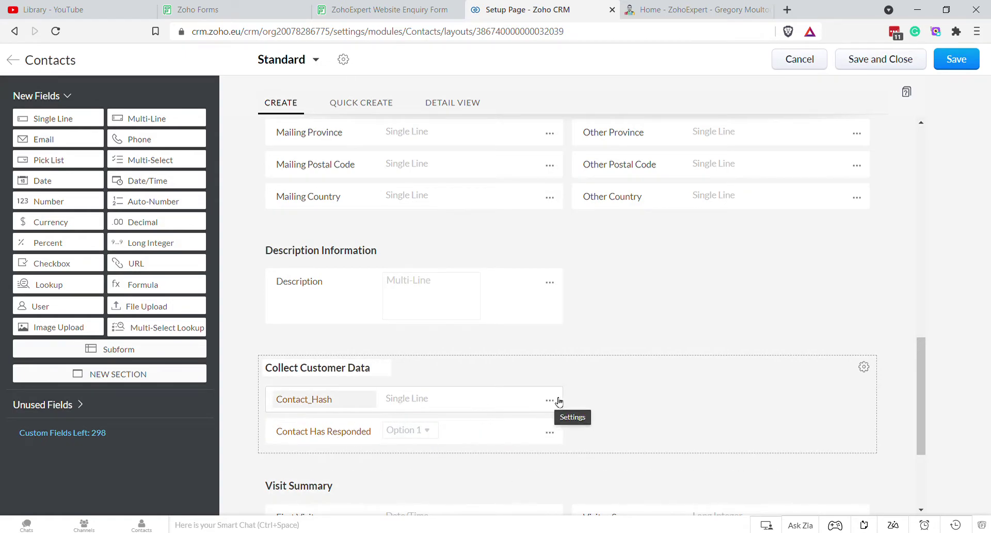
- Save and close the Contacts layout, and open the workflow rules in the CRM setup
scroll(558, 398, down, 3)
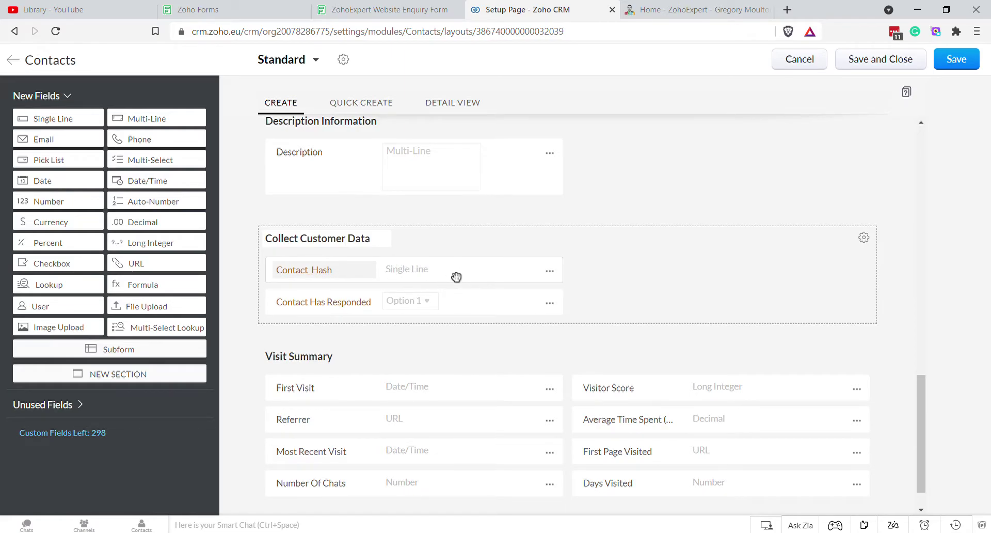
click(873, 62)
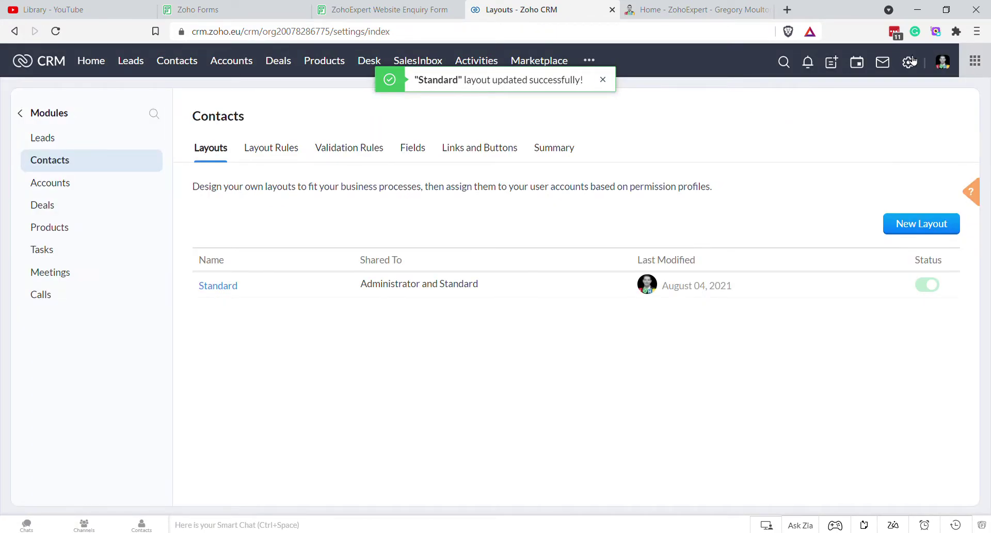
click(910, 62)
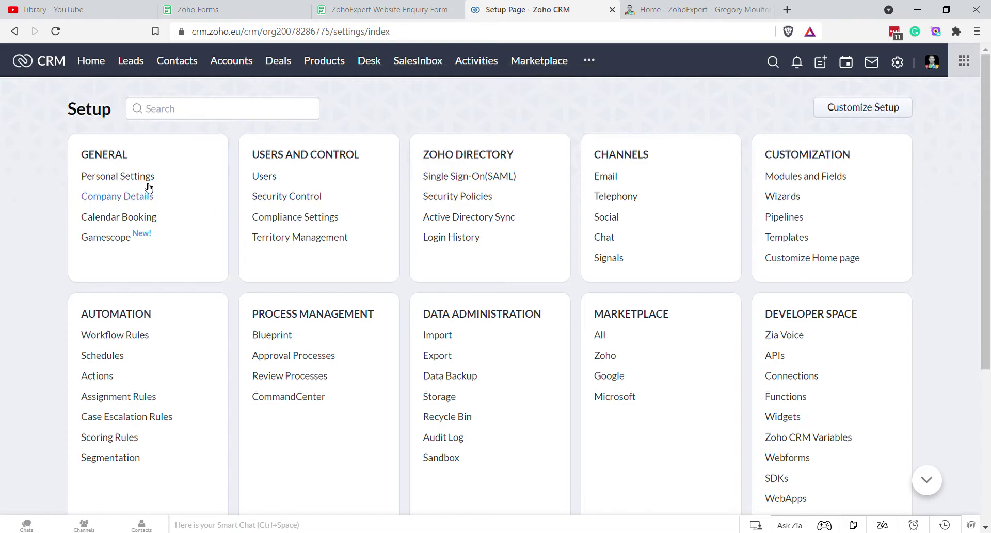
click(126, 335)
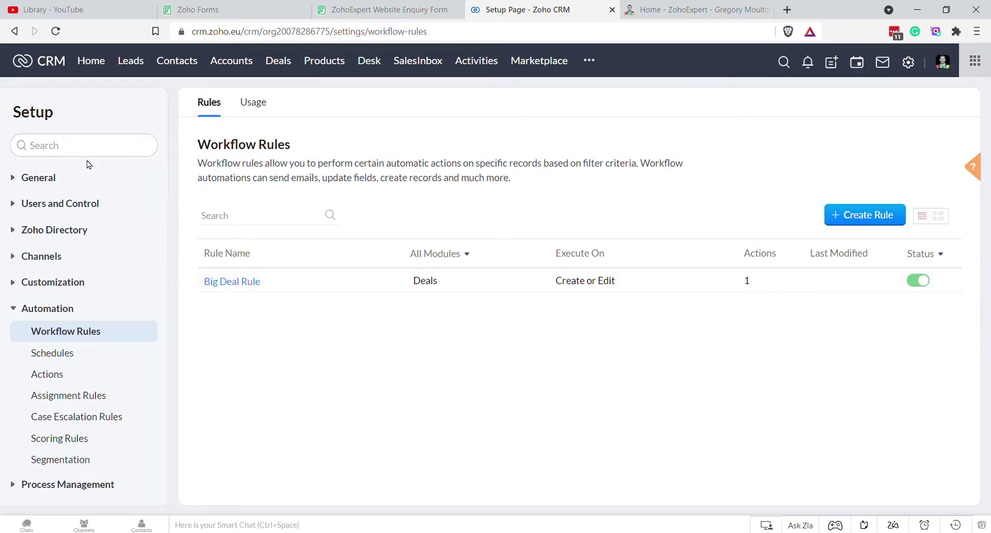
- Create a workflow rule named Create Contact Hash for the Contacts module
click(863, 214)
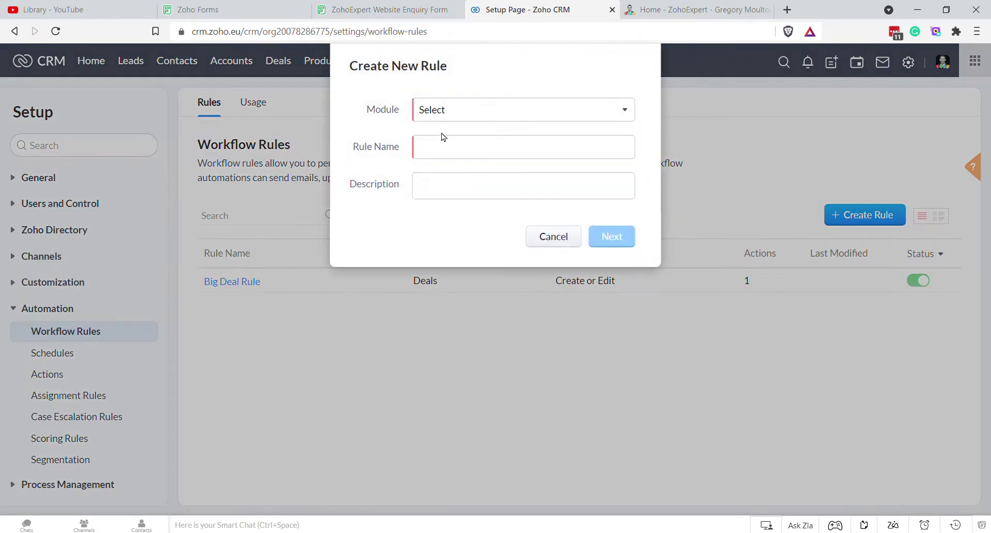
click(463, 108)
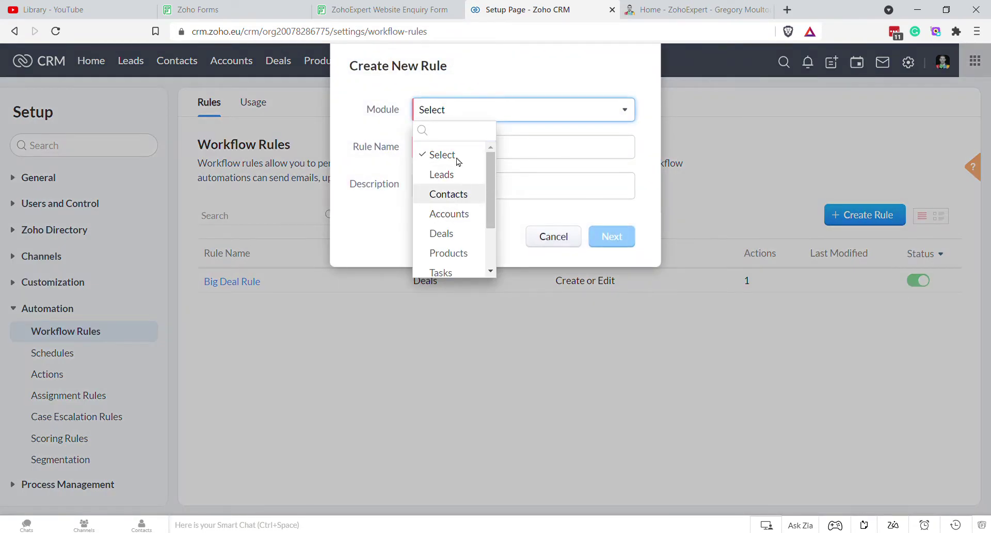
click(448, 193)
click(466, 155)
text(Create Contact Hash)
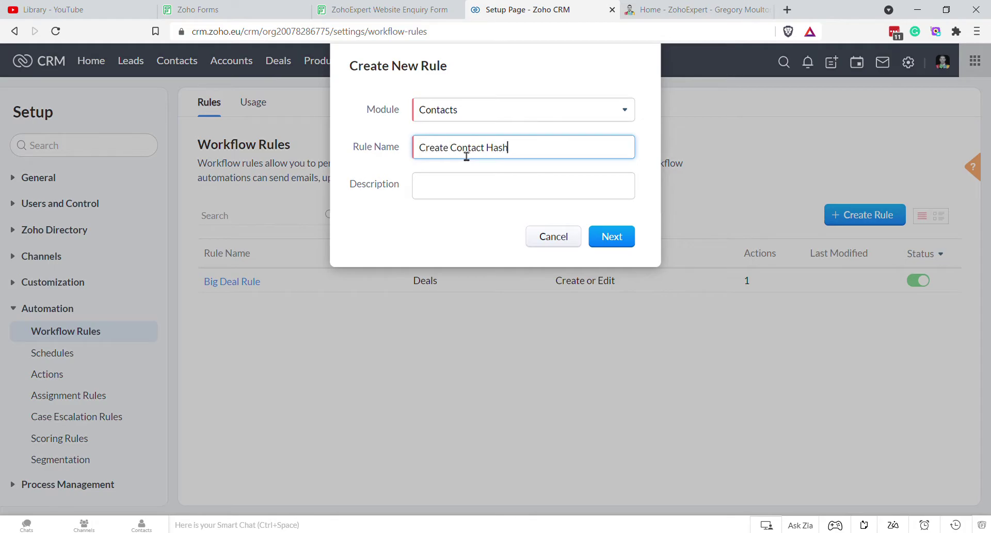
click(617, 237)
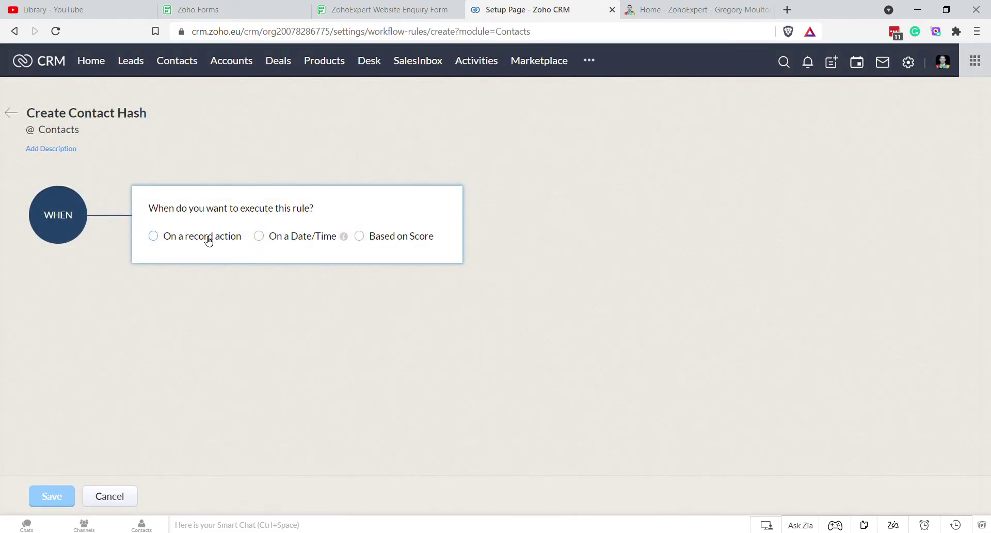
- Set the rule to execute on the Create or Edit record action, repeating whenever a contact is edited
click(209, 240)
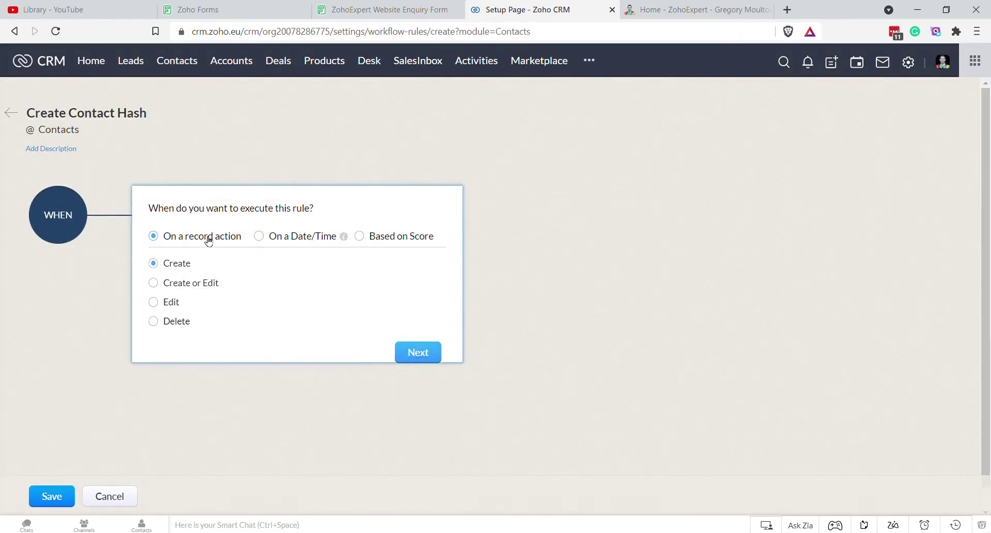
click(191, 283)
click(179, 315)
click(180, 315)
click(183, 315)
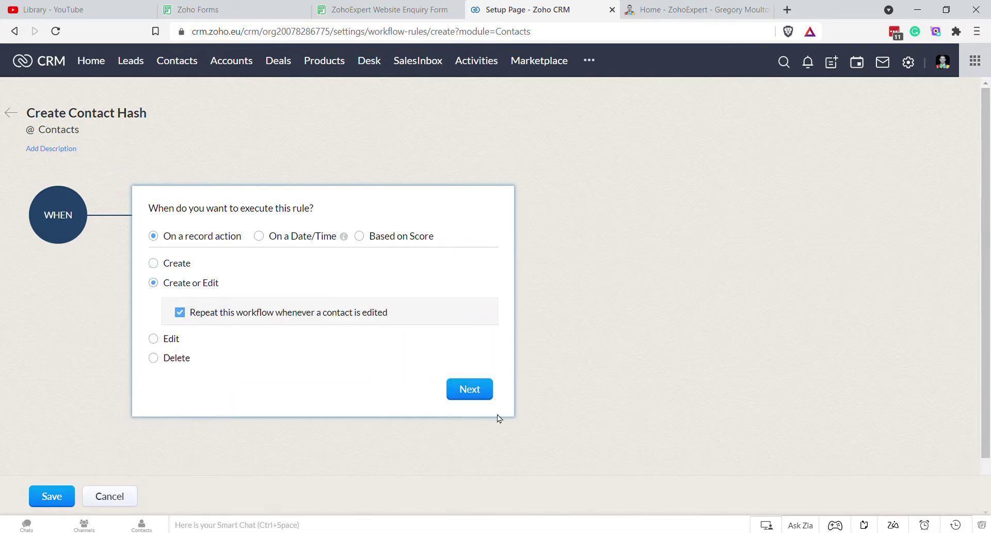
click(469, 396)
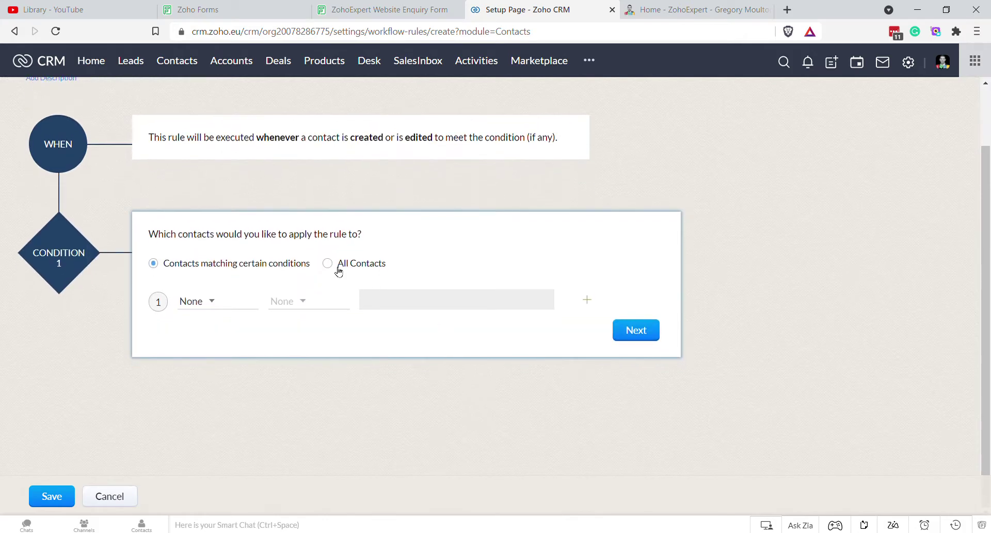
- Restrict the rule to contacts whose Contact_Hash field is empty, and confirm the condition
click(194, 302)
text(c)
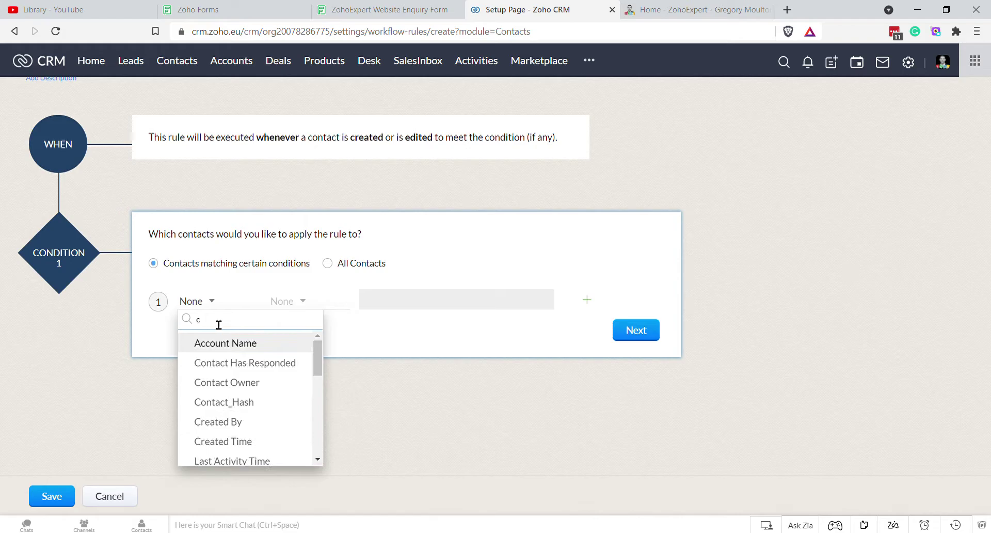
text(onta)
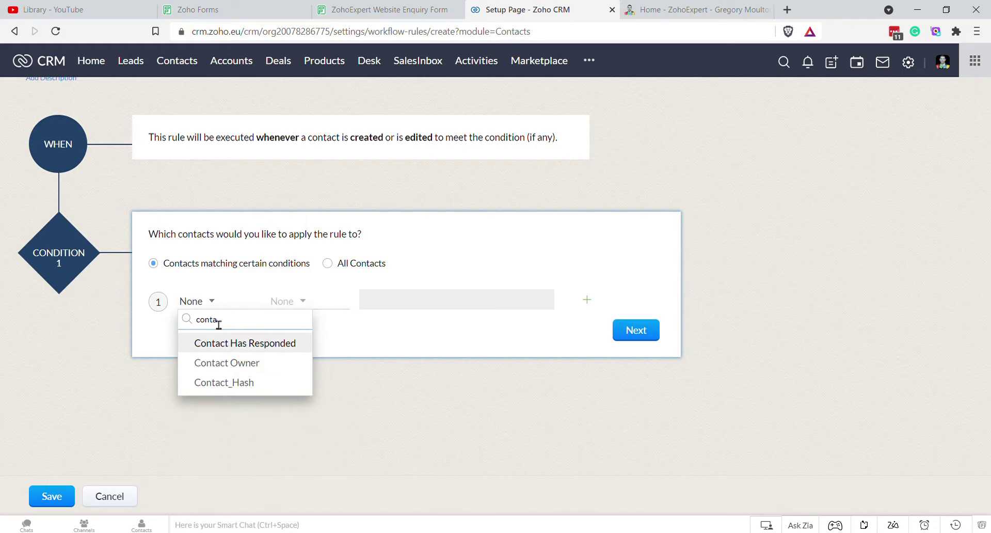
click(238, 383)
click(297, 302)
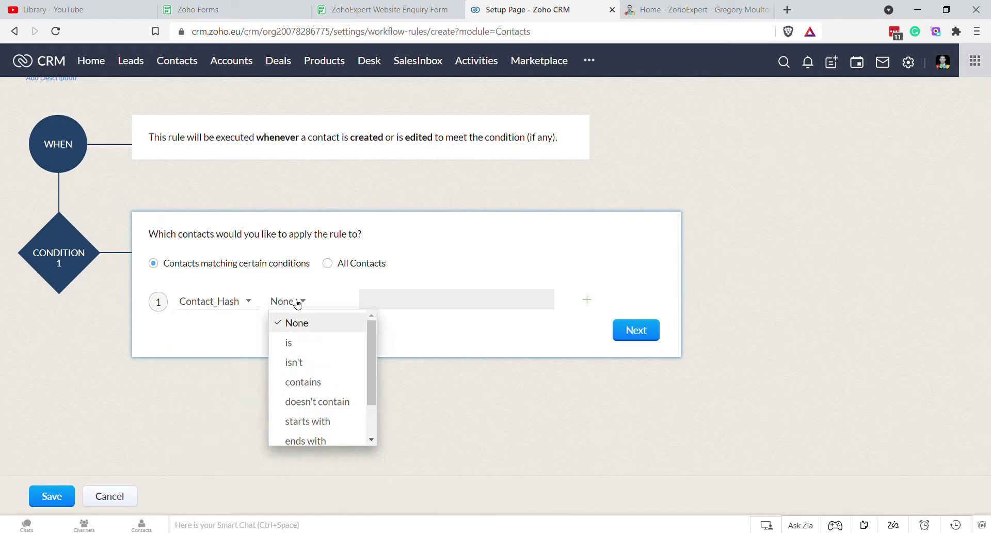
scroll(330, 380, down, 1)
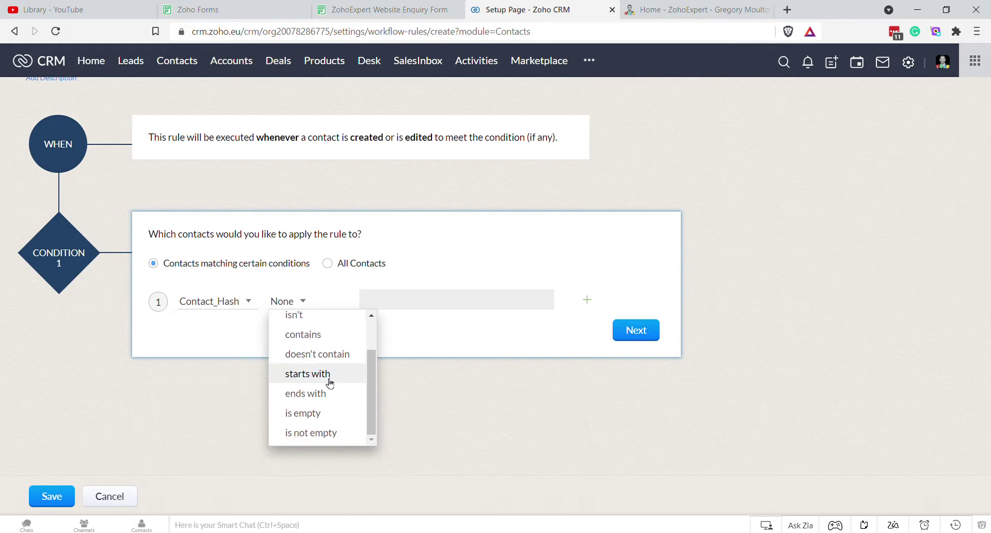
click(327, 436)
click(310, 304)
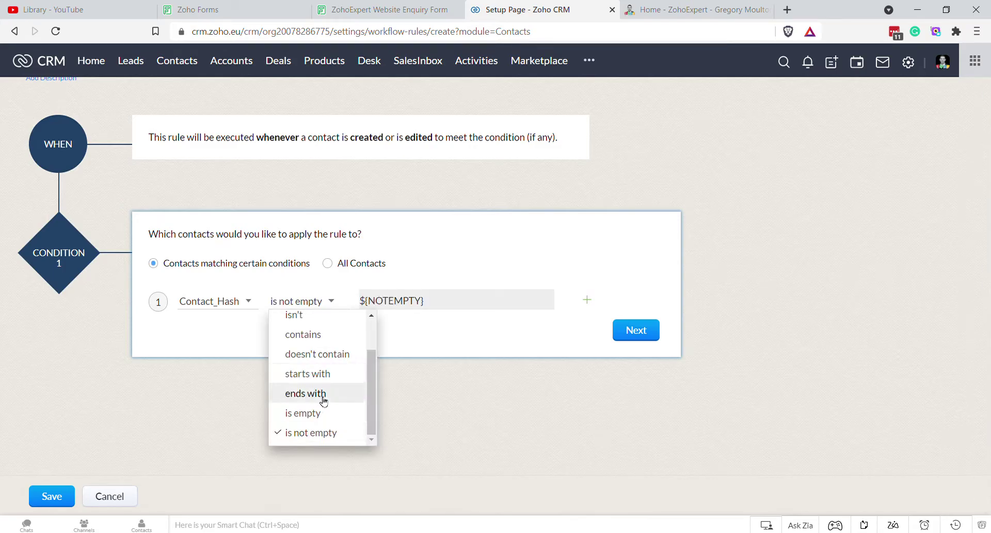
click(318, 414)
click(636, 331)
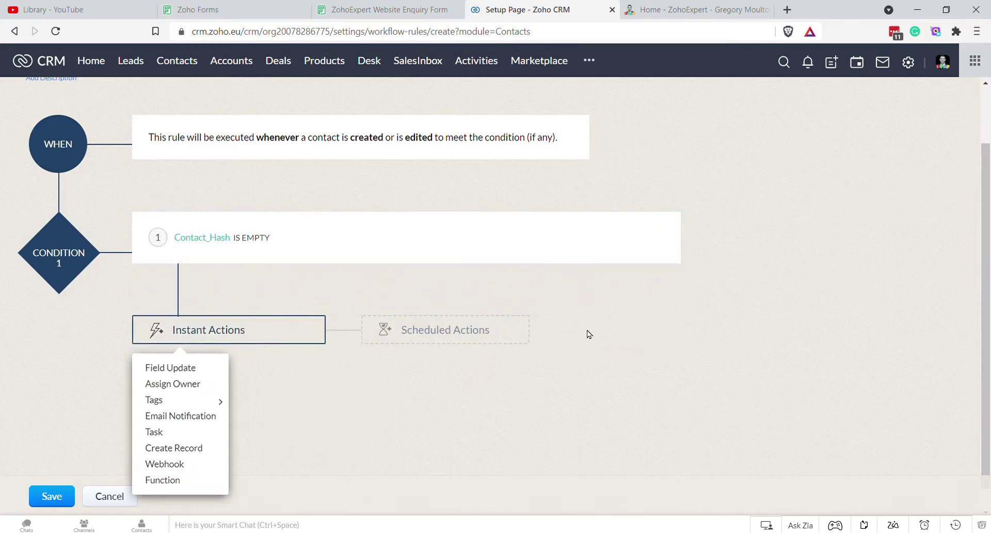
- Add a self-written function as the instant action, with function and display name Create_Contact_Hash, and paste the prepared hash-generating Deluge code into it
click(163, 480)
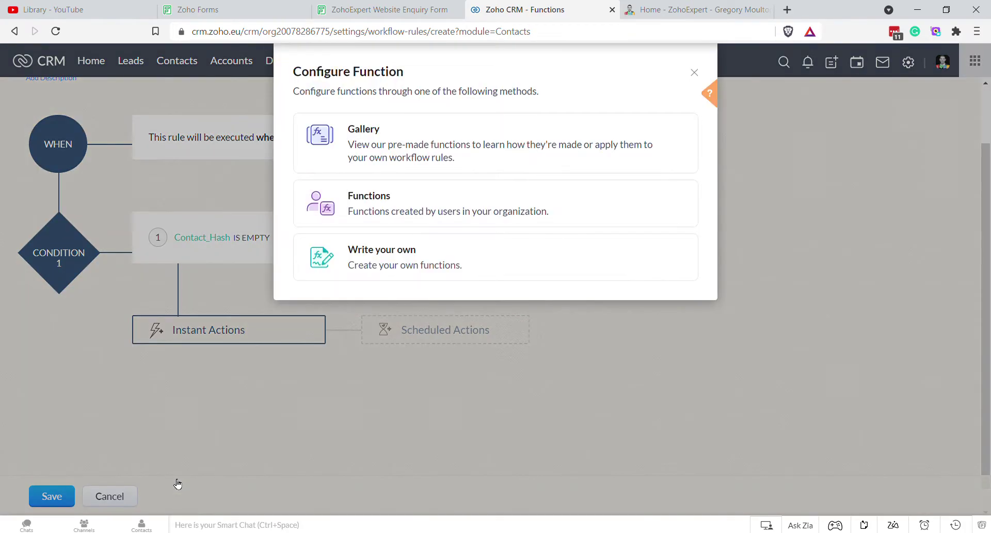
click(418, 261)
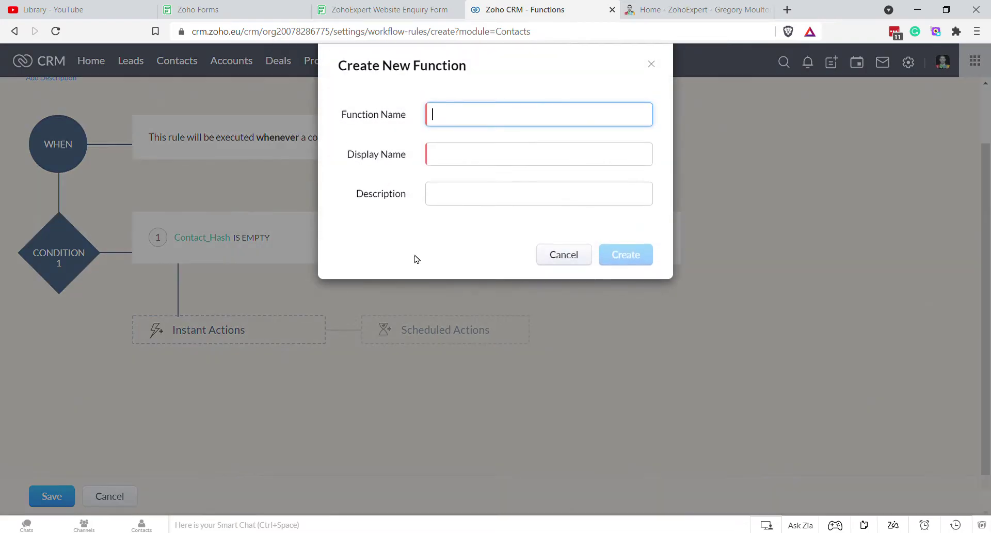
text(Create )
text(Contact_Hash)
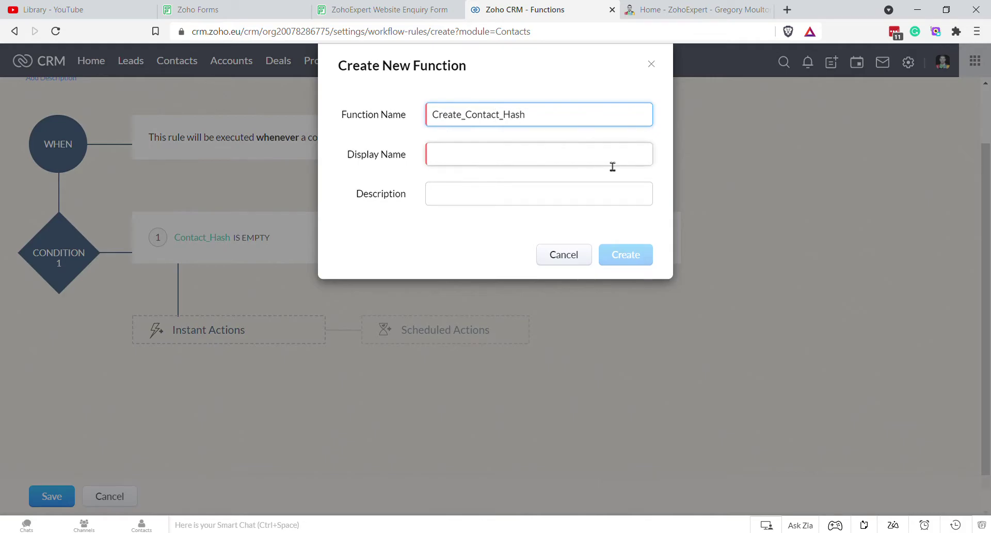
double_click(499, 122)
key(ctrl+c)
click(493, 160)
key(ctrl+v)
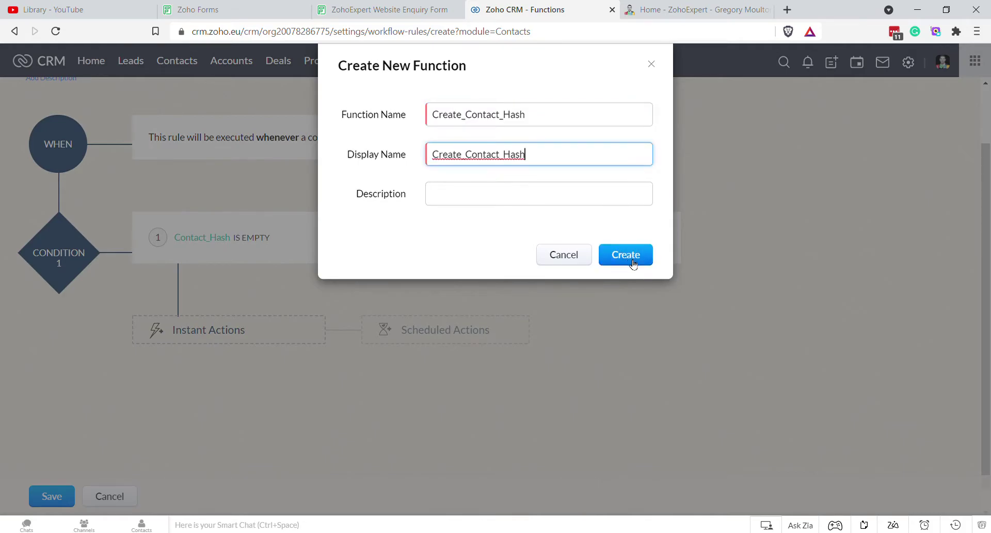
click(626, 254)
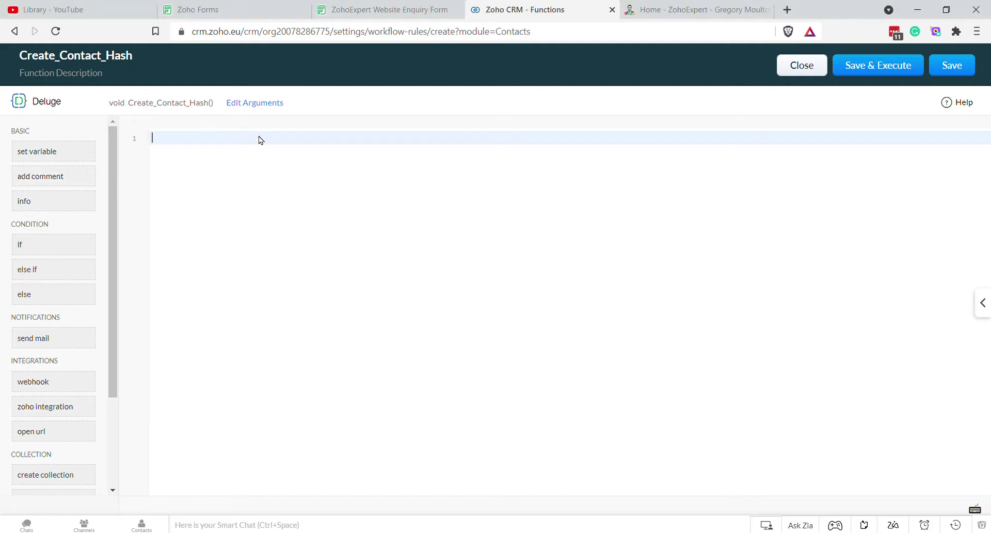
key(ctrl+v)
- Add a function argument Contact_Hash mapped to the Contact_Hash merge field of the Contacts module
click(267, 102)
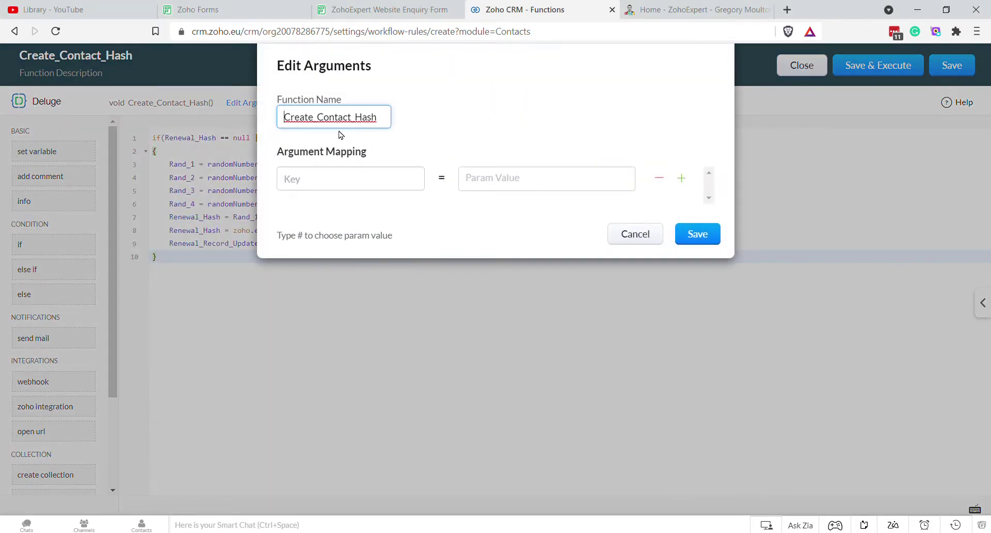
click(330, 179)
text(Contact_Hash)
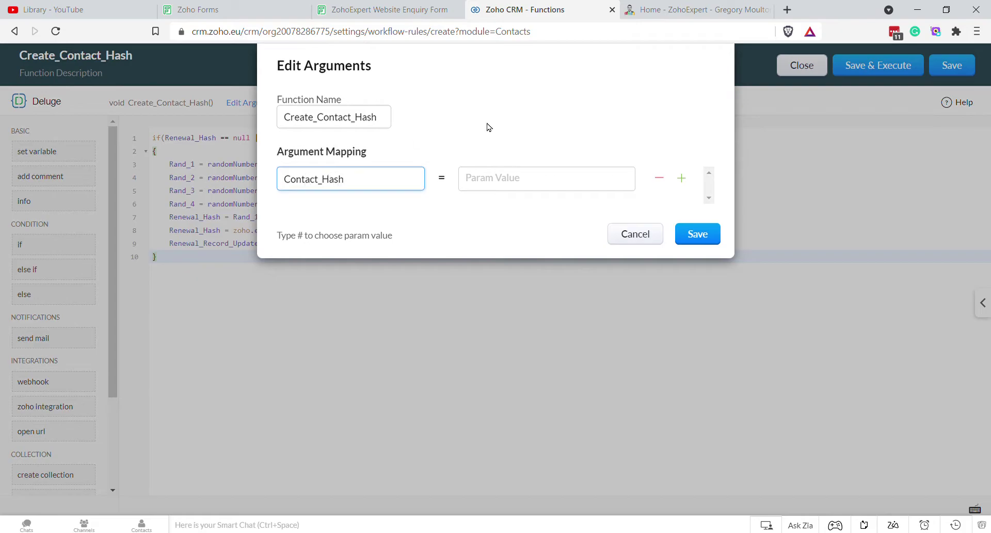
click(517, 183)
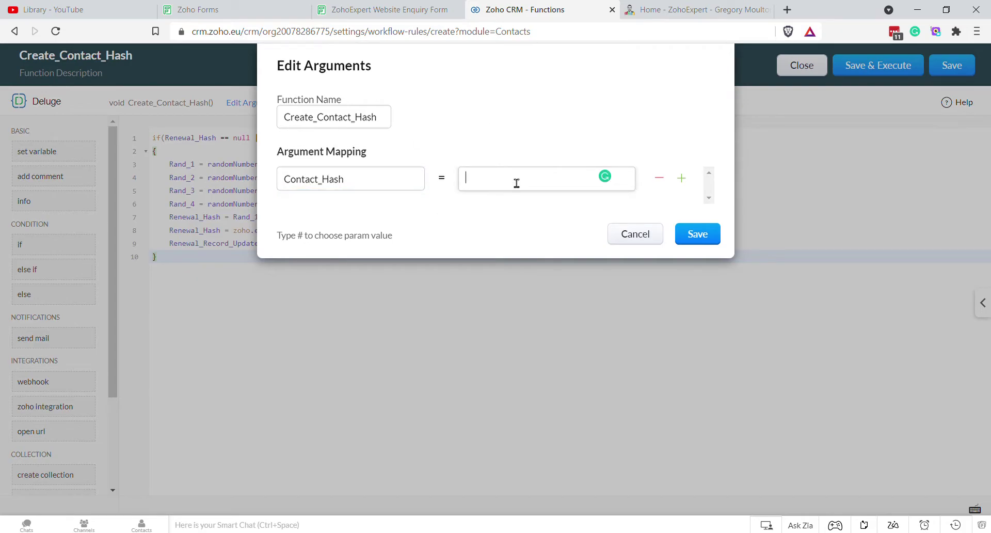
text(#)
click(514, 244)
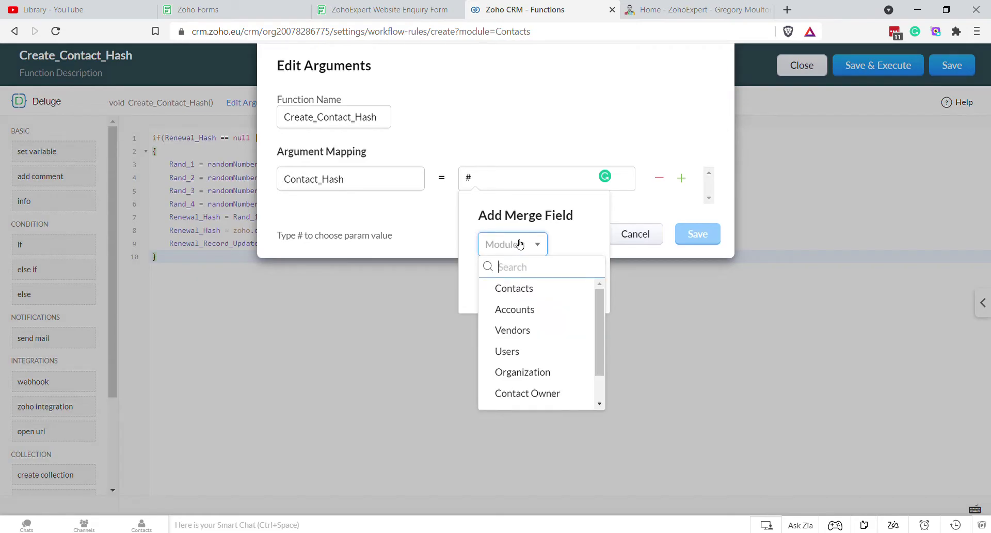
click(513, 287)
click(556, 250)
scroll(606, 340, down, 6)
scroll(624, 366, down, 5)
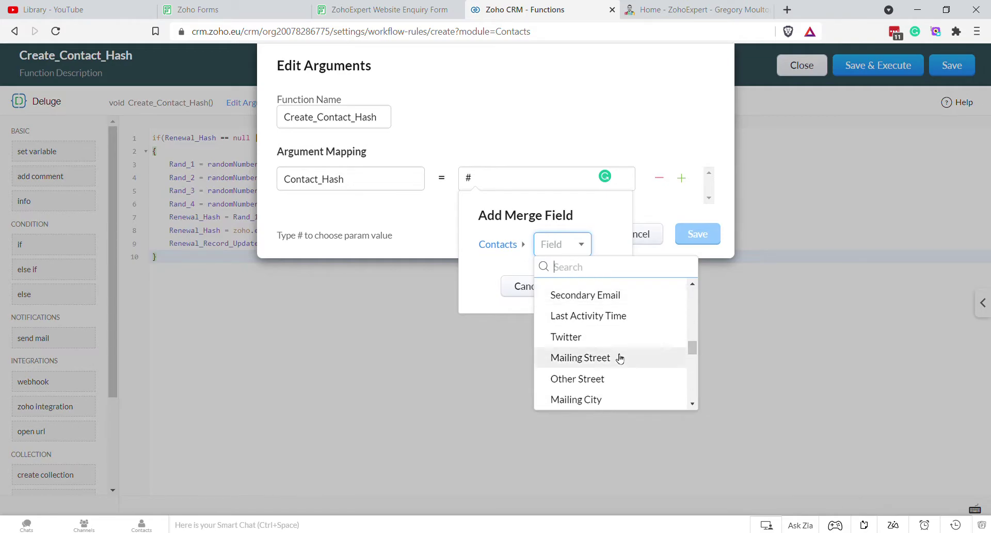
text(hash)
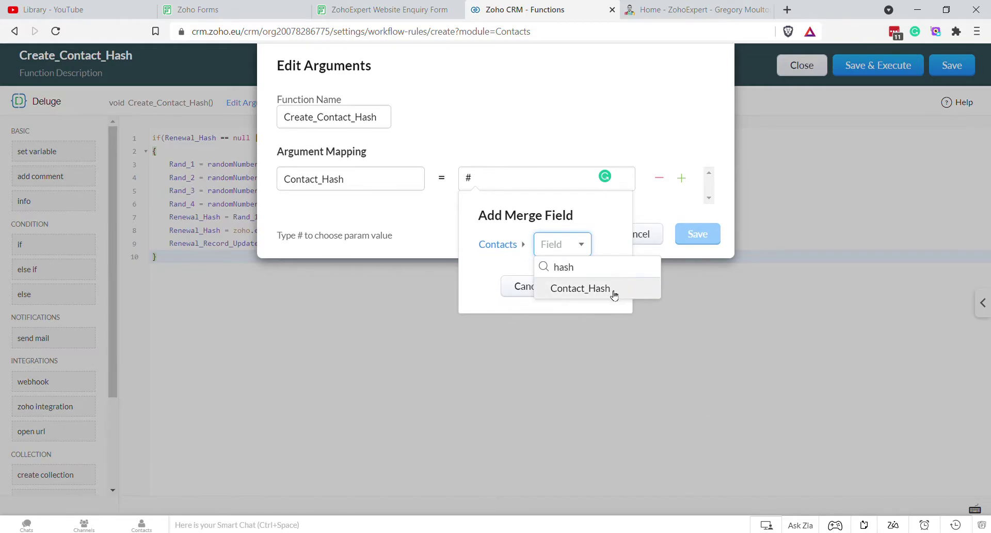
click(614, 295)
click(609, 286)
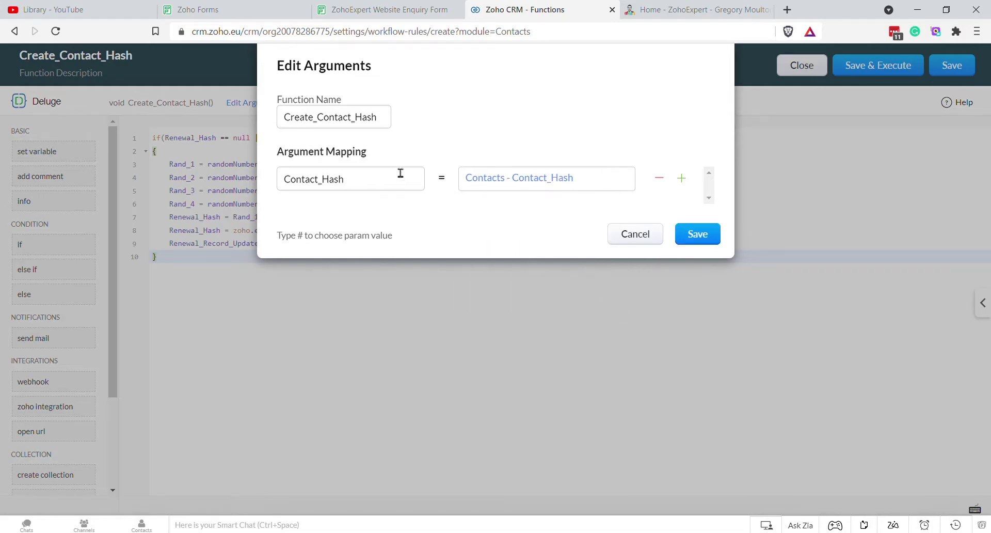
- Add a second argument Contact_ID mapped to the Contact Id merge field of the Contacts module
click(682, 178)
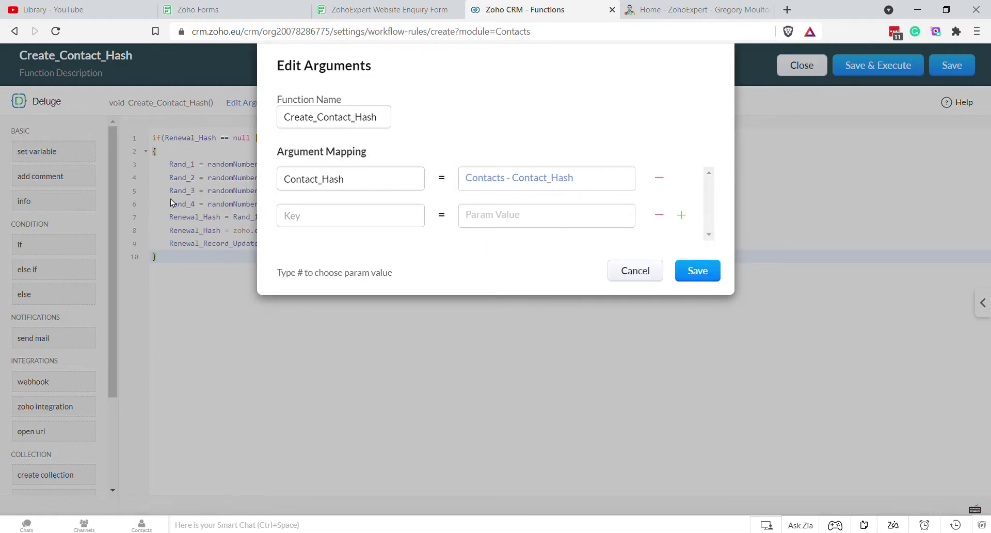
click(316, 225)
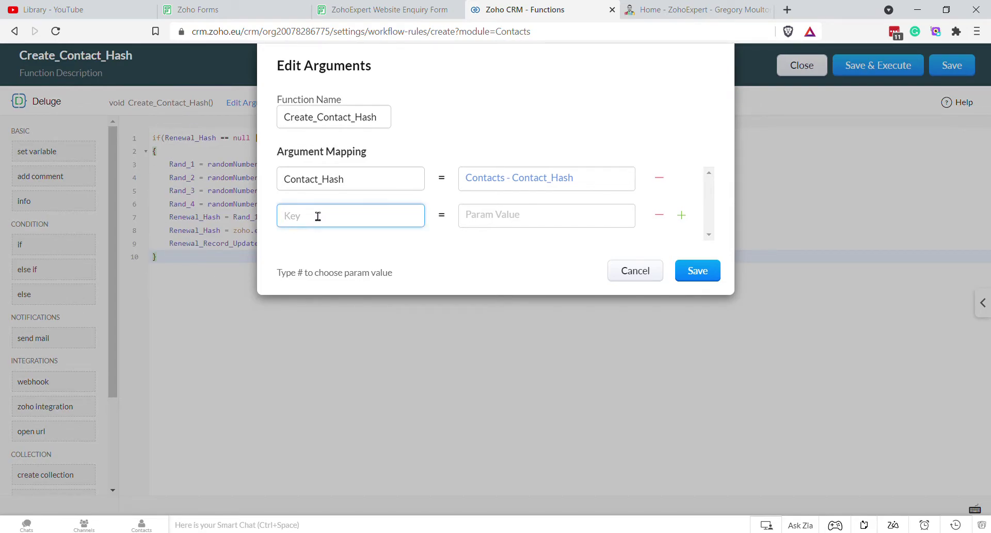
text(Contact_ID)
click(540, 213)
text(#)
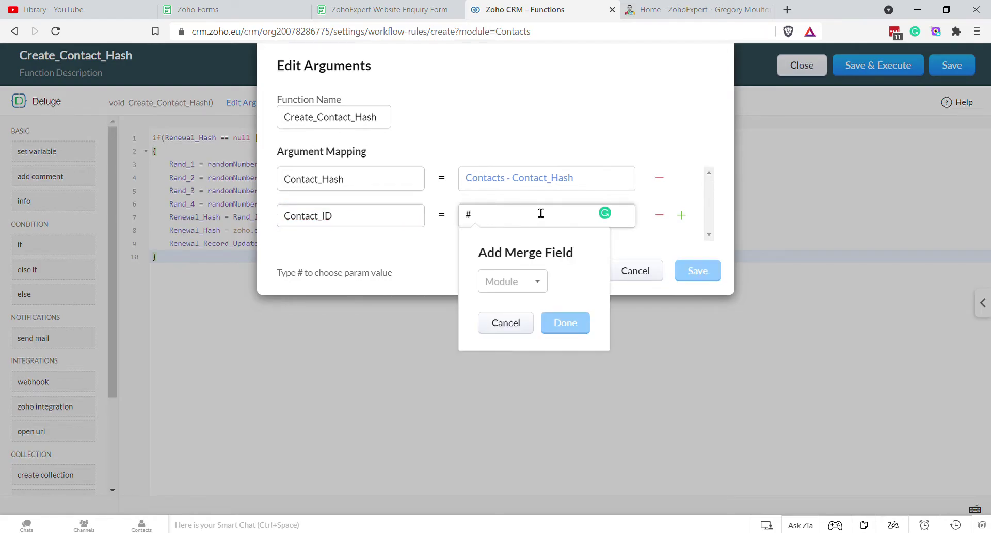
click(516, 281)
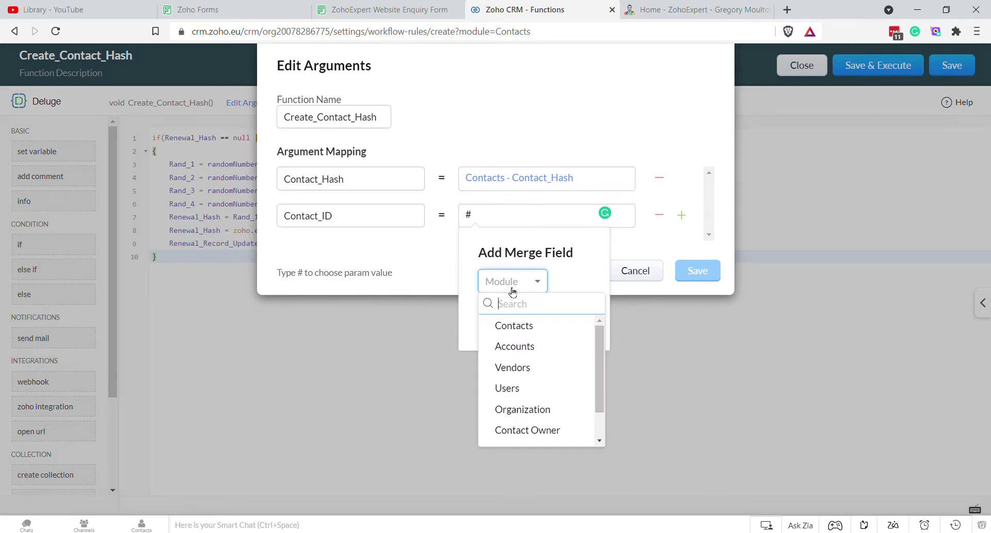
click(529, 326)
click(555, 285)
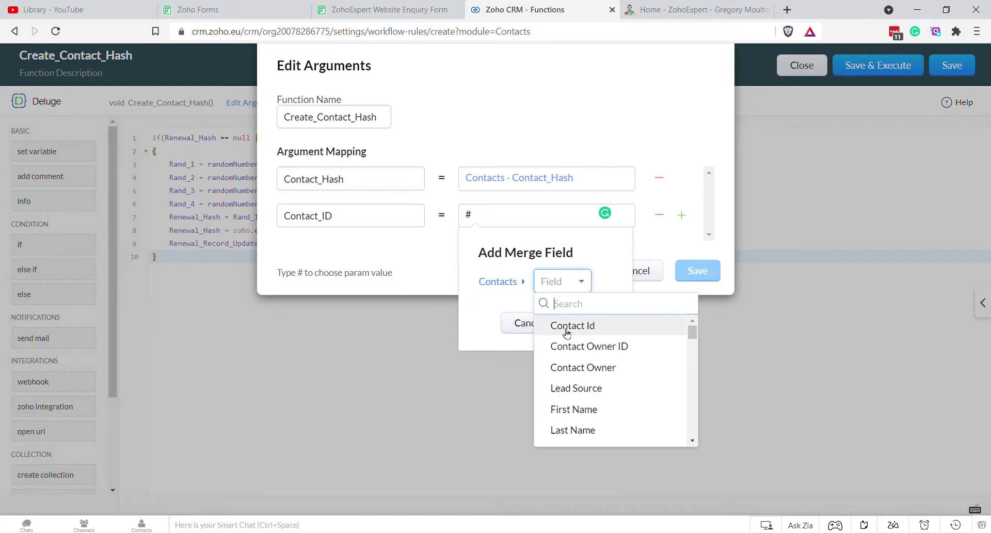
click(567, 326)
click(592, 325)
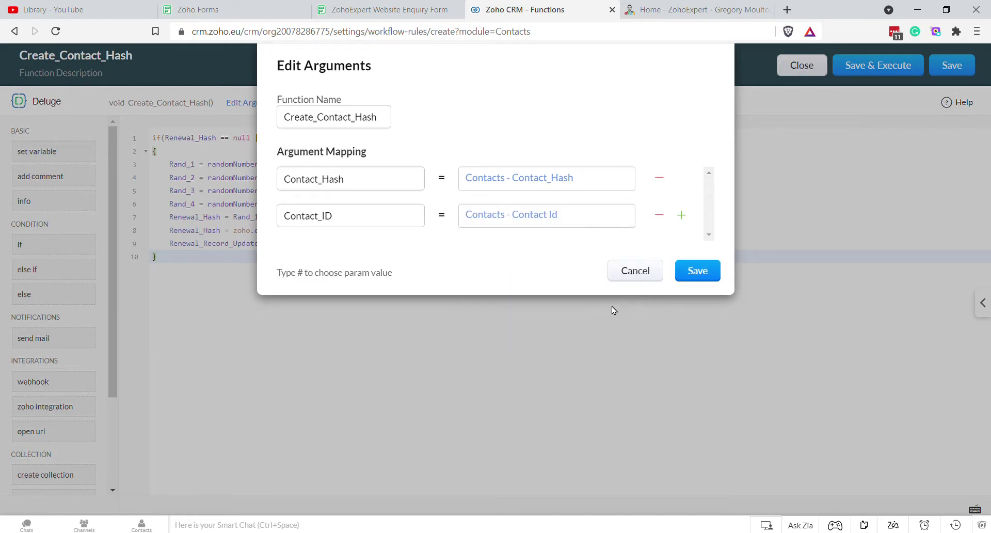
- Add a third argument Contact_Email mapped to the Email merge field of the Contacts module, and save the arguments
click(681, 214)
click(367, 252)
text(Contact_Email)
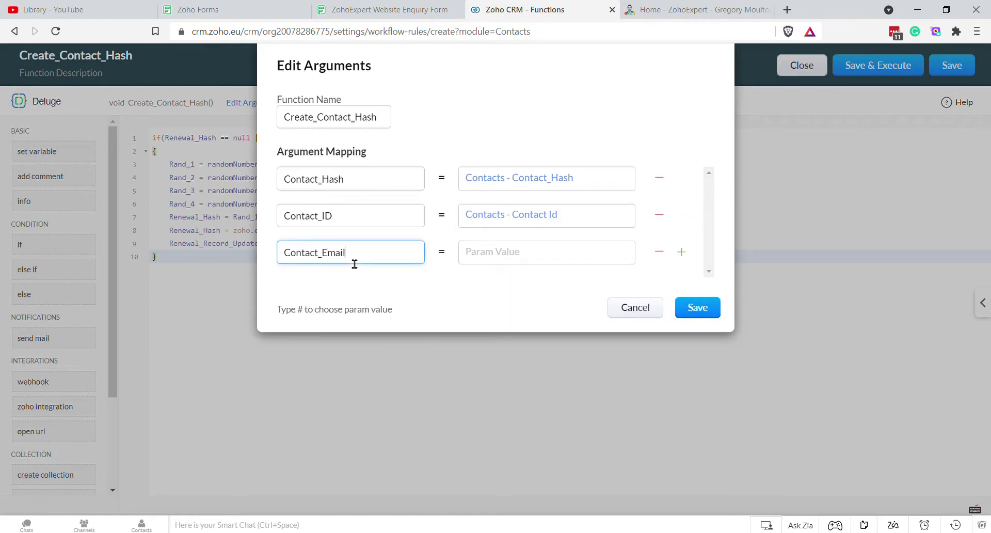
click(527, 258)
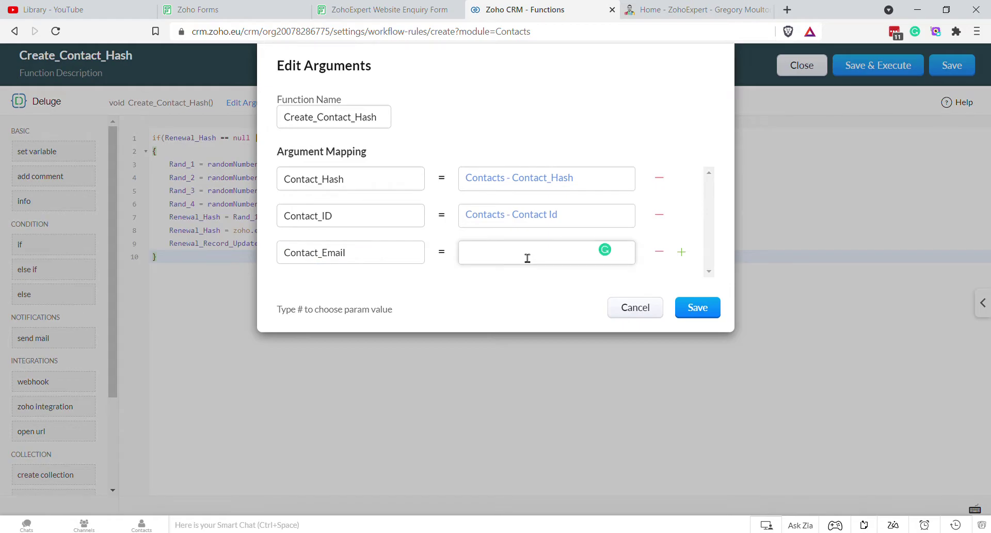
text(#)
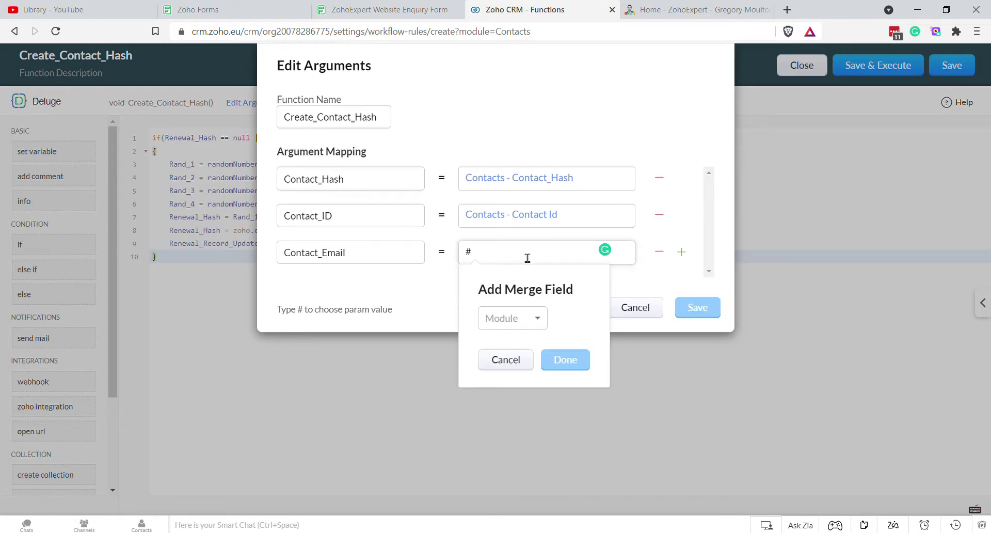
click(504, 318)
click(515, 363)
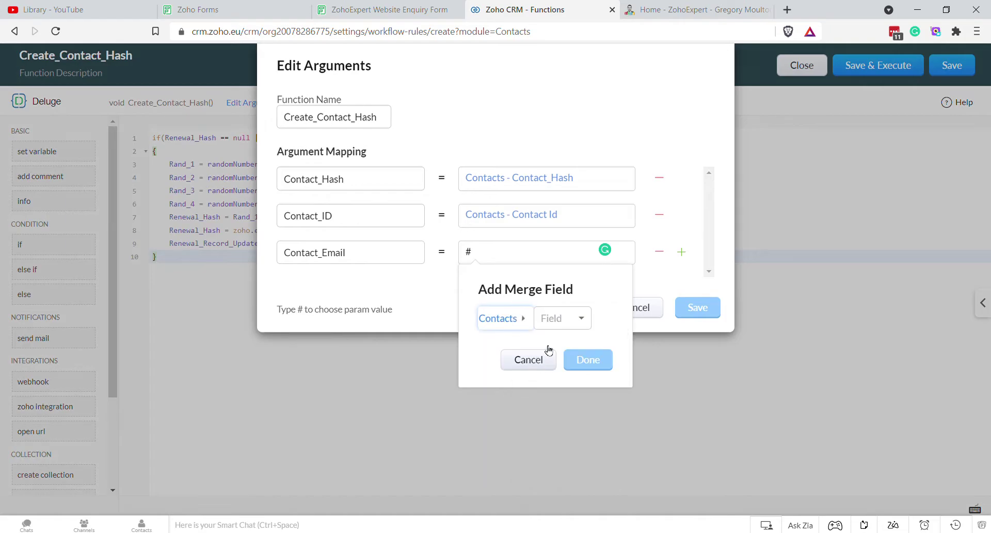
click(565, 323)
scroll(591, 420, down, 3)
click(582, 380)
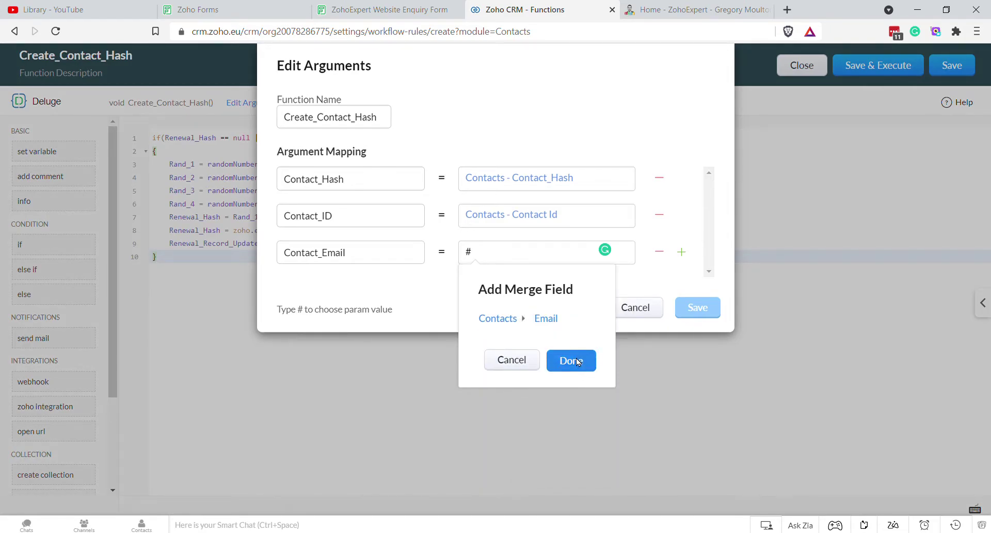
click(574, 360)
click(681, 308)
- Replace both Renewal_Hash variables in the function's if condition with Contact_Hash
click(316, 151)
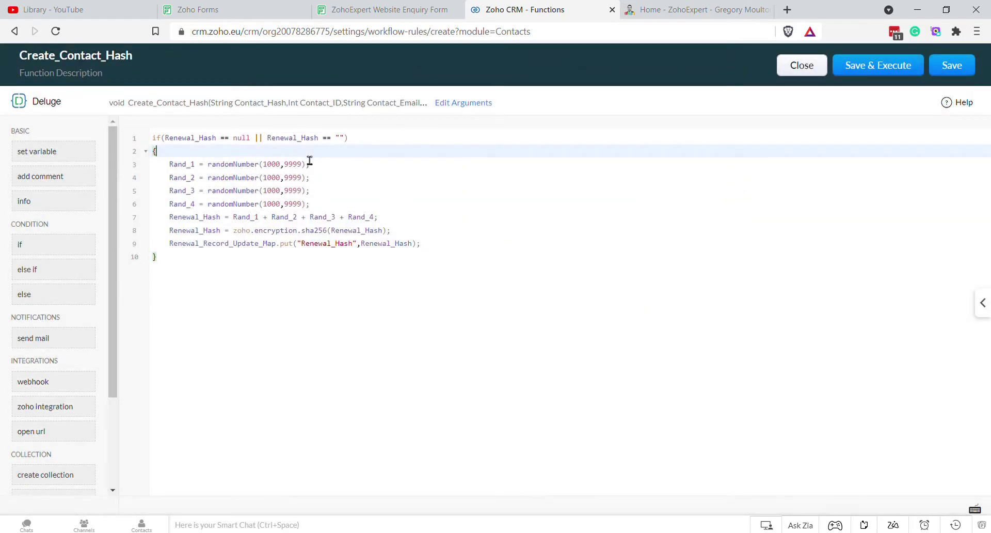
double_click(195, 143)
click(194, 143)
double_click(197, 143)
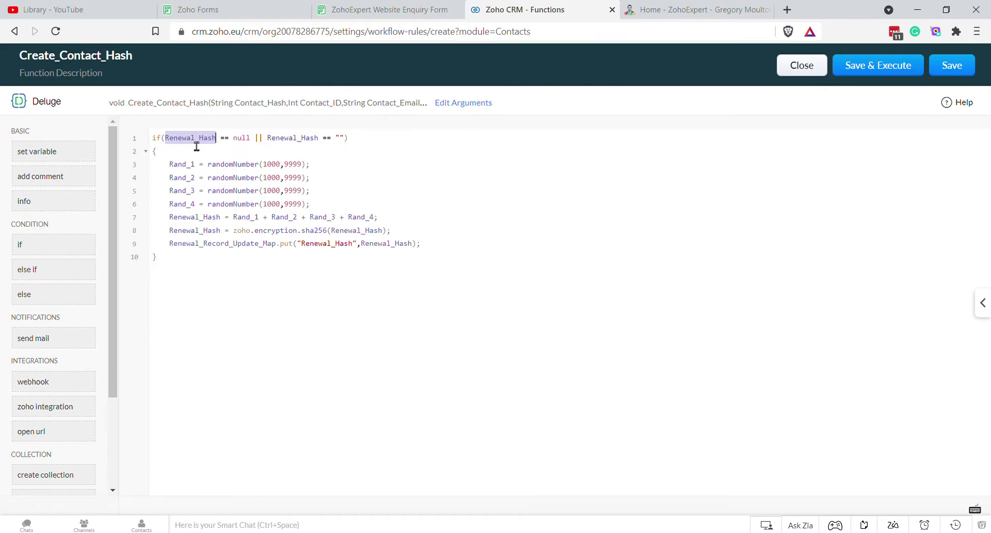
text(Contac)
key(Down)
key(Down)
key(Return)
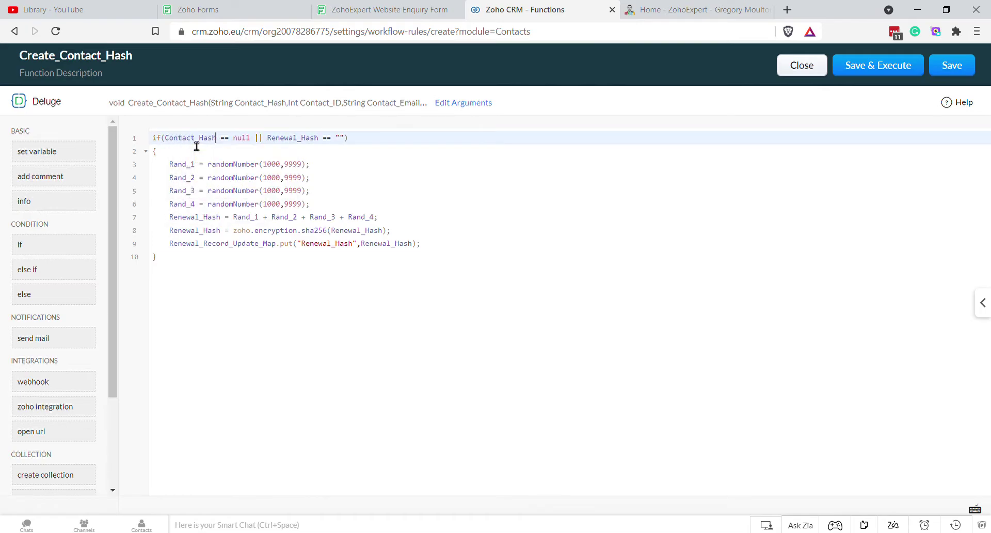
double_click(205, 140)
key(ctrl+c)
double_click(304, 137)
key(ctrl+v)
drag(263, 140, 255, 140)
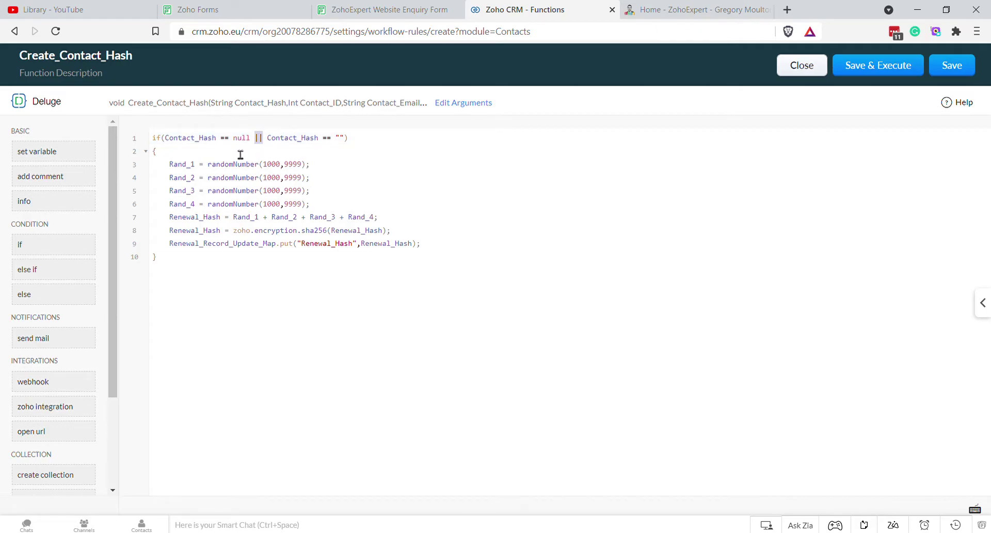
click(230, 140)
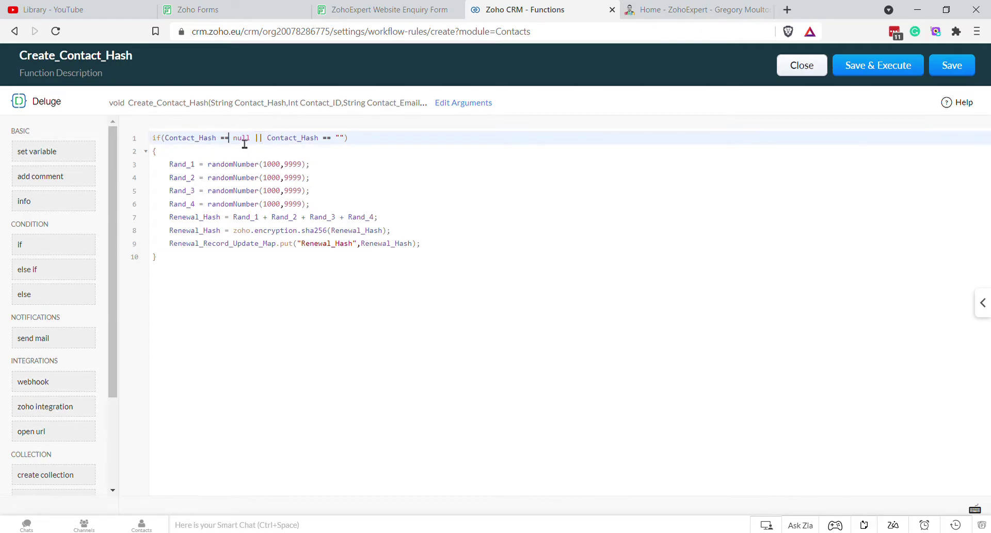
click(174, 165)
drag(175, 168, 306, 165)
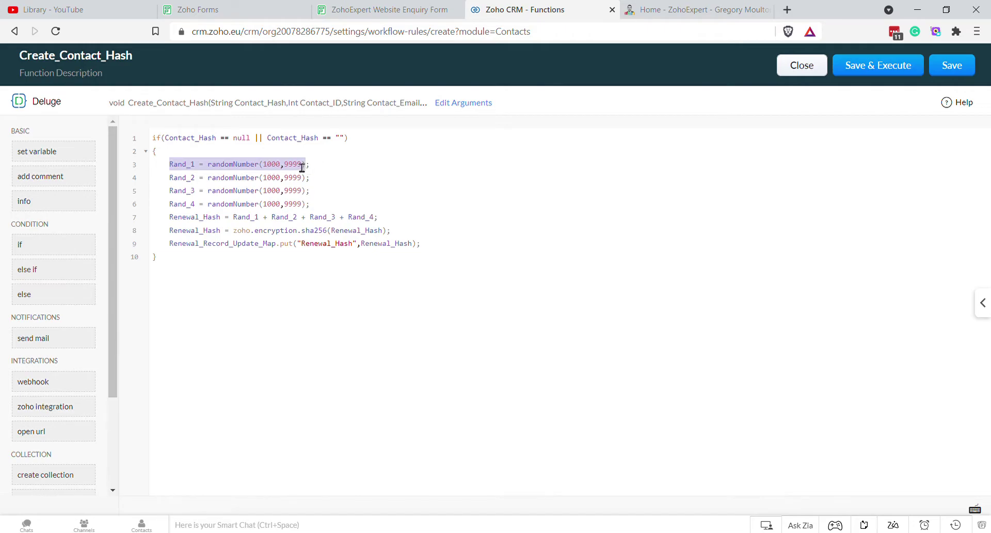
- Append Contact_ID and Contact_Email to the sum of the four random numbers in the function's hash line
click(271, 170)
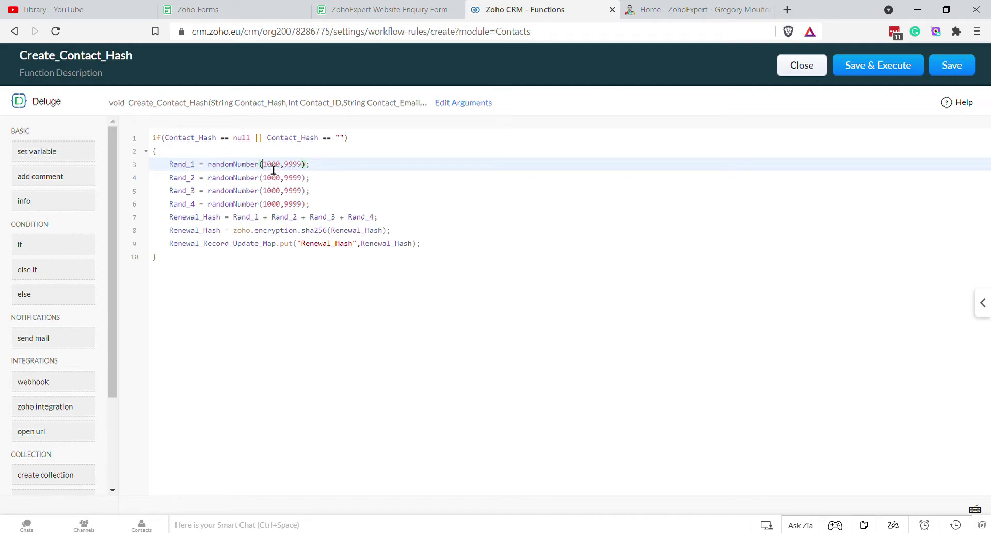
click(330, 182)
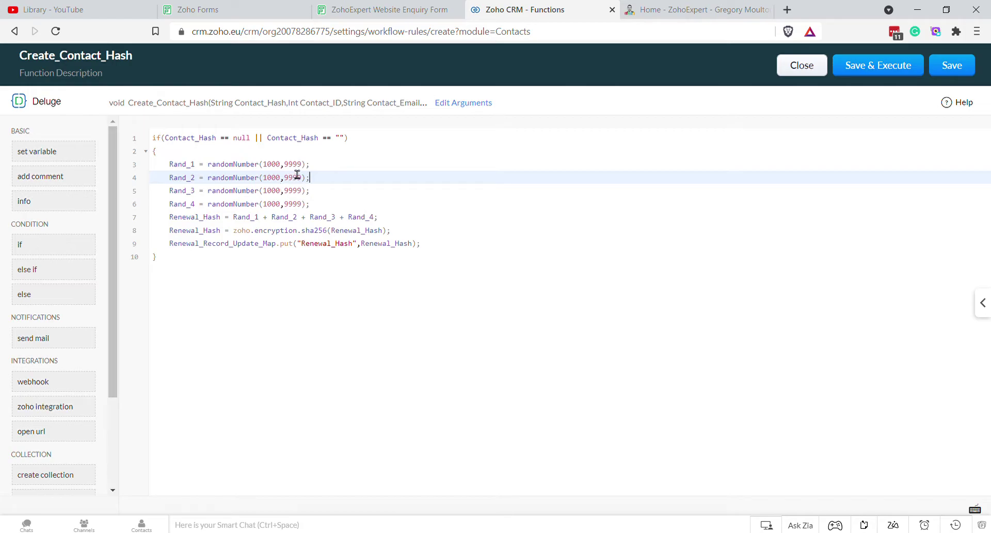
click(381, 219)
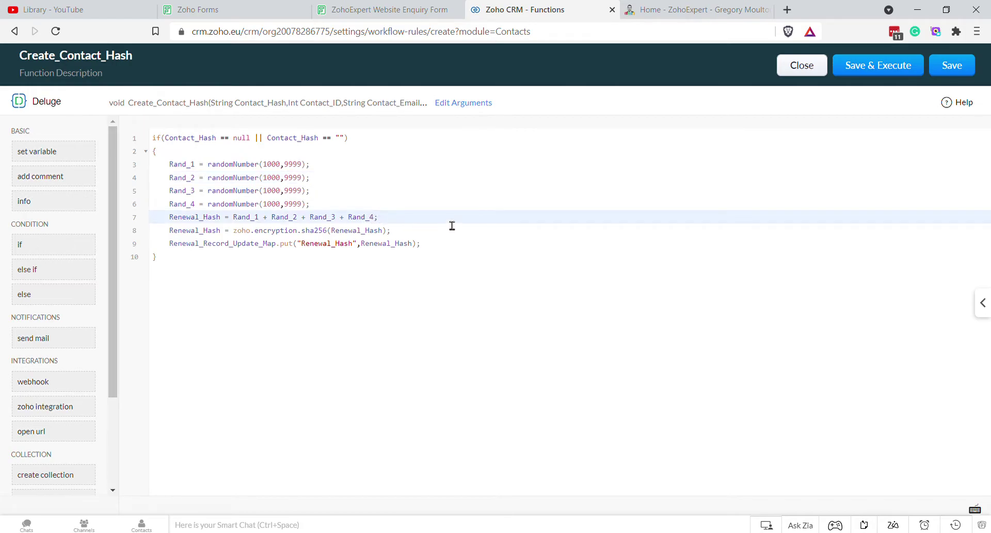
text(+ Contact_ID + Cont)
key(Return)
- Replace the Renewal_Hash variables in the concatenation and sha256 encryption lines with Contact_Hash
double_click(191, 139)
key(ctrl+c)
double_click(206, 219)
key(ctrl+v)
double_click(206, 231)
key(ctrl+v)
click(352, 233)
double_click(357, 230)
key(ctrl+v)
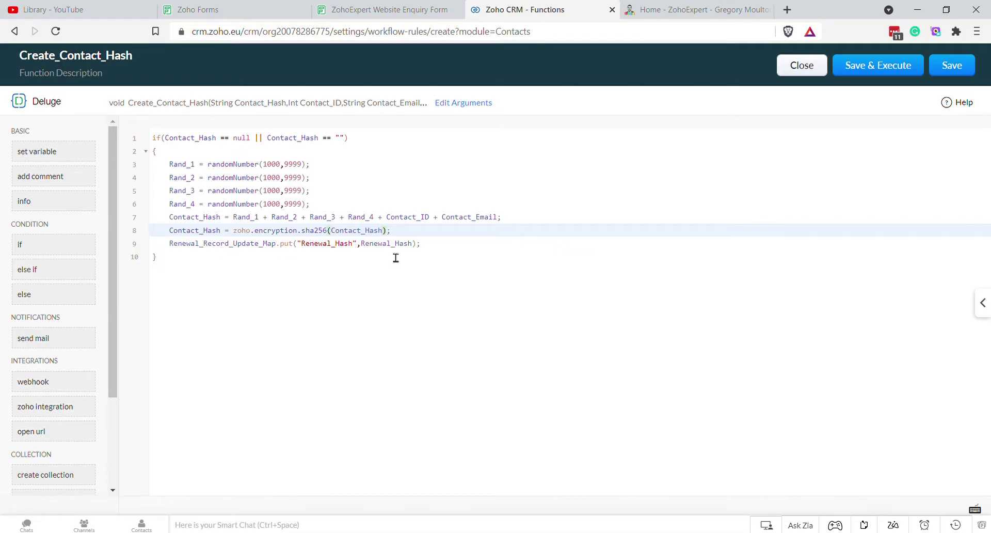
- Replace the Renewal_Hash key and value in the map's put statement with Contact_Hash
double_click(387, 245)
key(ctrl+v)
double_click(336, 245)
key(ctrl+v)
- Rename the map variable in the put statement to Contact_Record_Update_Map
double_click(200, 244)
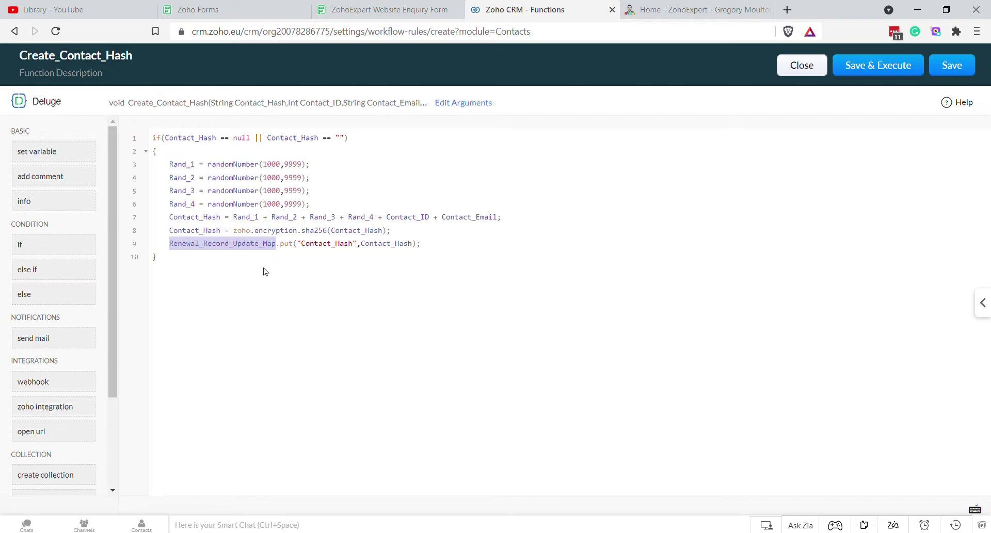
click(242, 258)
click(207, 248)
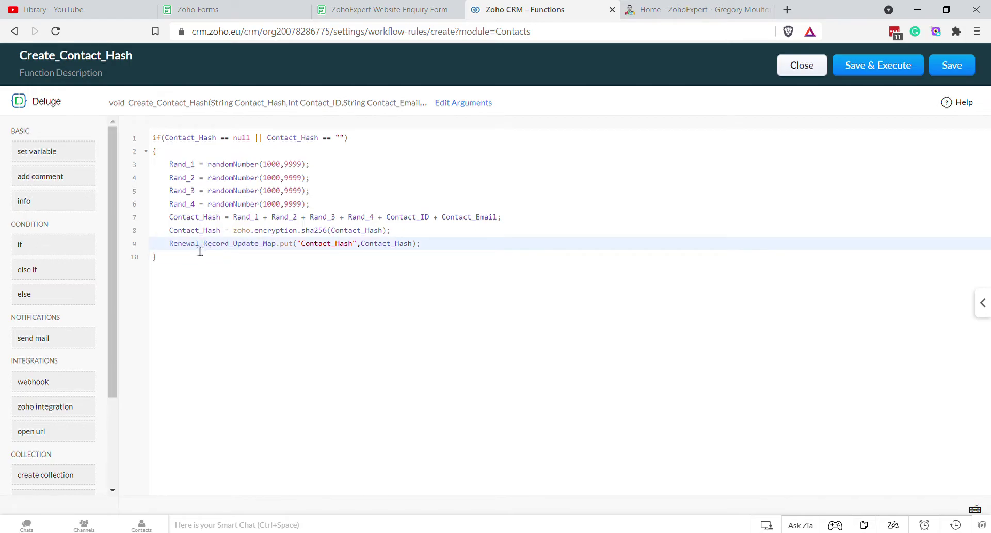
drag(195, 244, 169, 244)
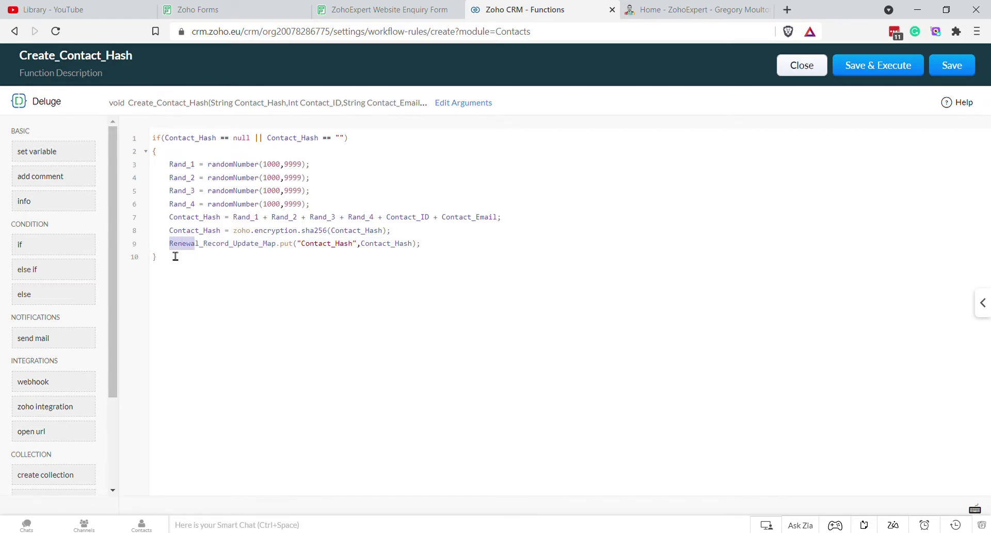
text(Contact)
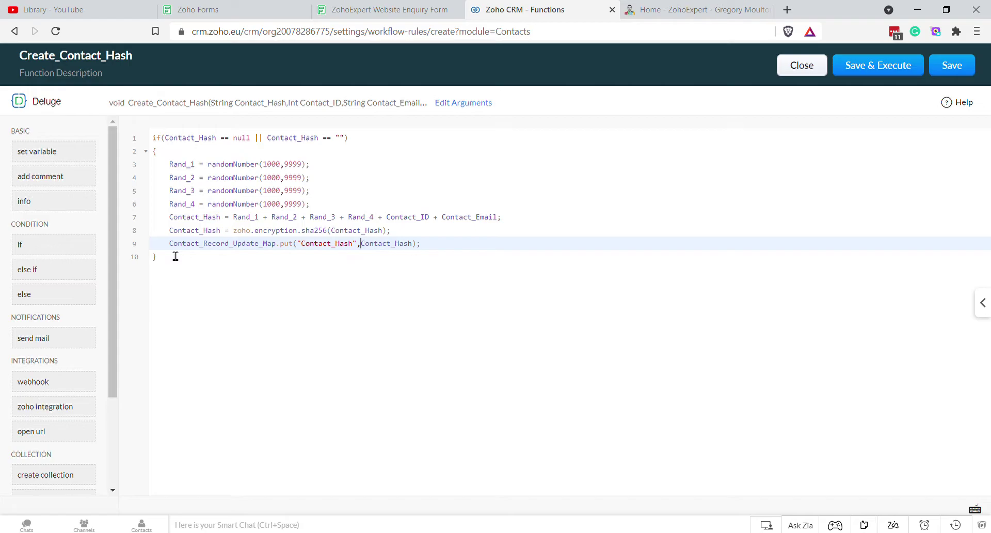
- Insert the line Contact_Record_Update_Map = map(); at the start of the if block
double_click(217, 243)
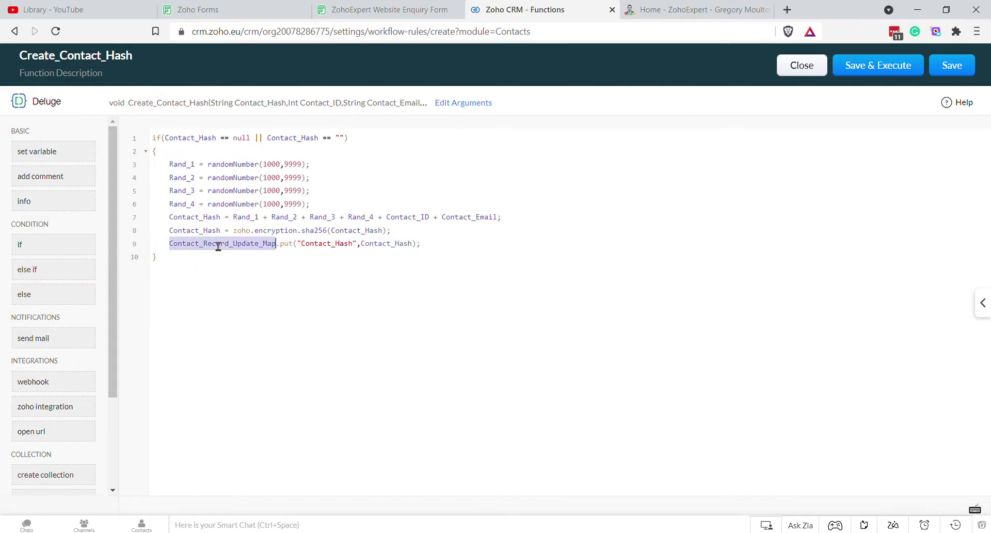
click(201, 143)
key(Down)
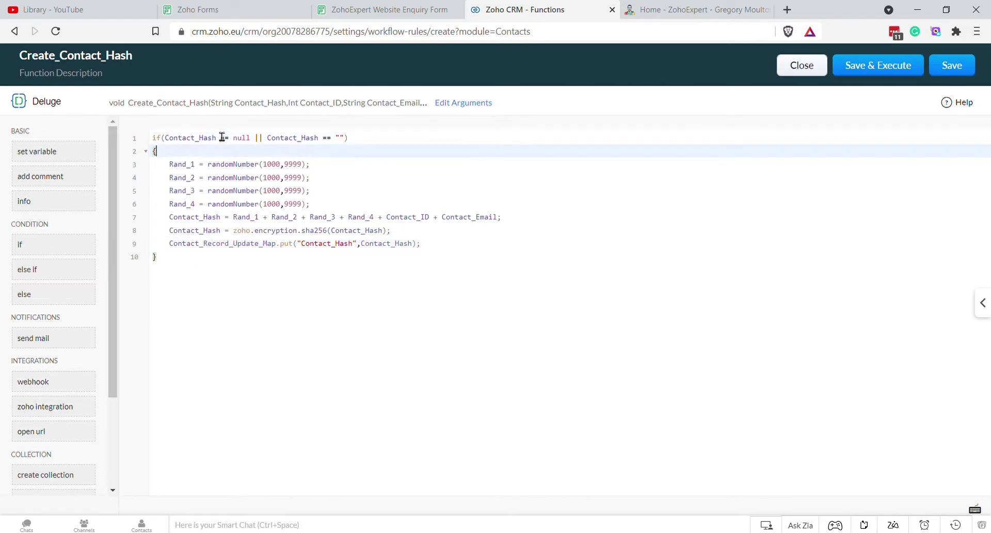
key(Return)
key(ctrl+v)
text(= map();)
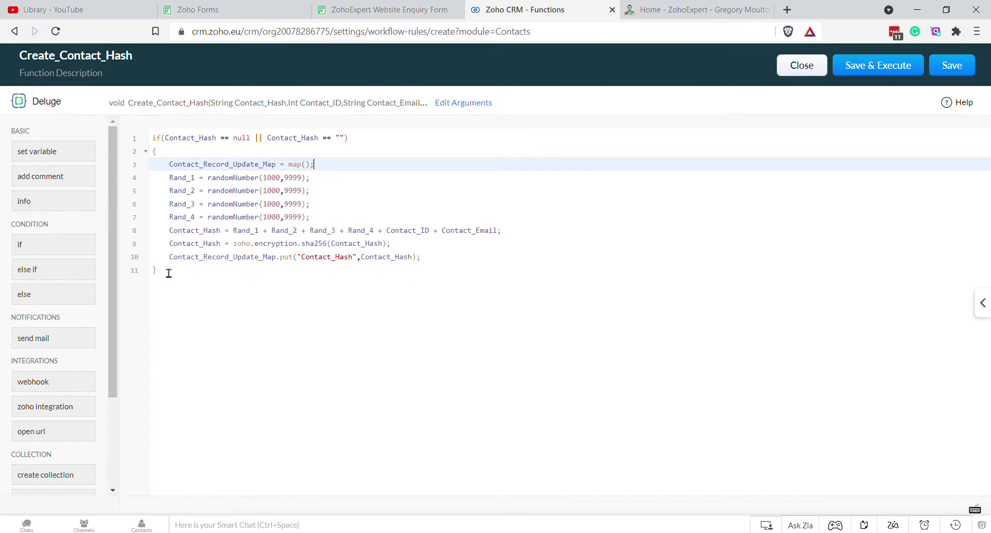
- Below the put statement, add a line assigning zoho.crm.updateRecord to Contact_Record_Update_Response
click(203, 278)
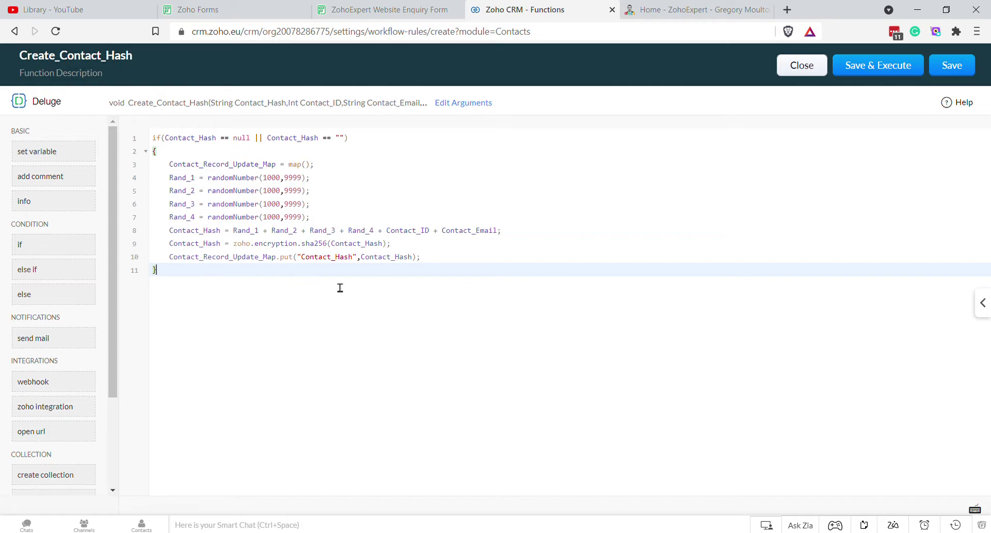
click(457, 261)
key(Return)
key(ctrl+v)
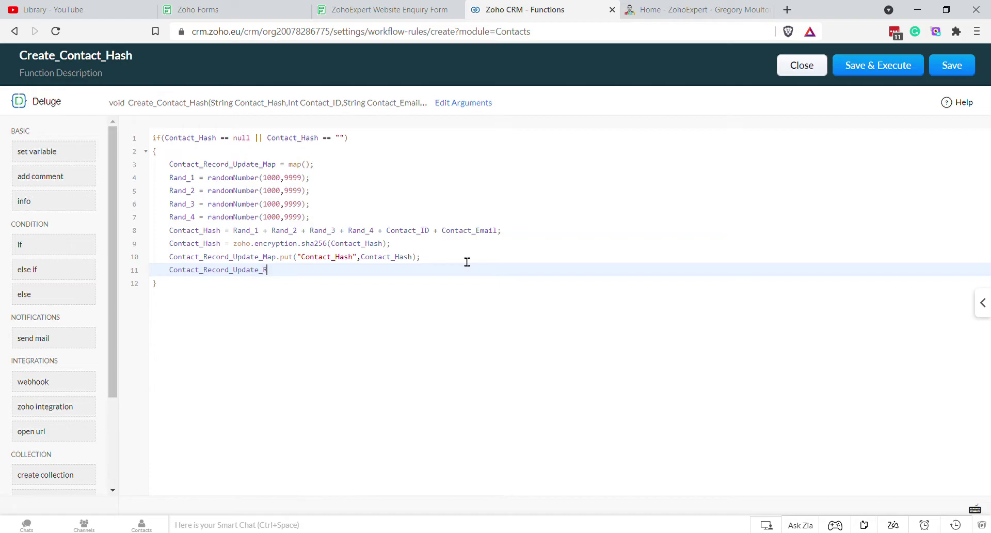
text(Response = zoho.crm.)
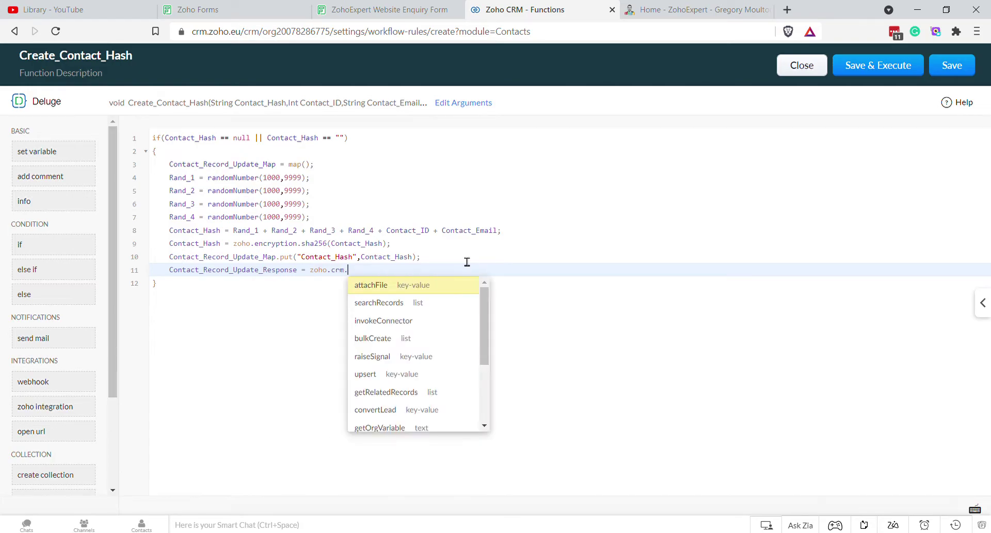
text(up)
key(Down)
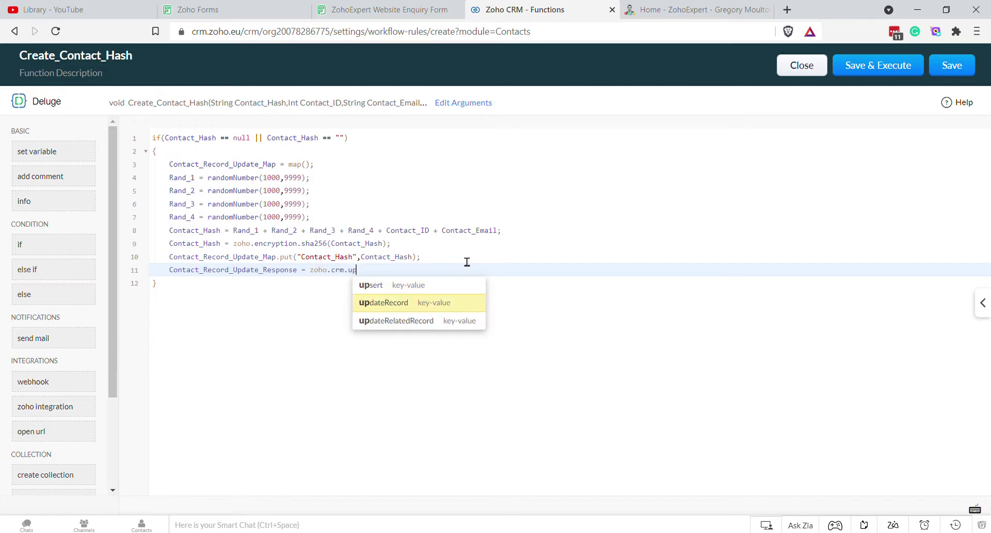
key(Return)
- Set the updateRecord module argument to "Contacts" and its record id argument to Contact_ID
text("Conta)
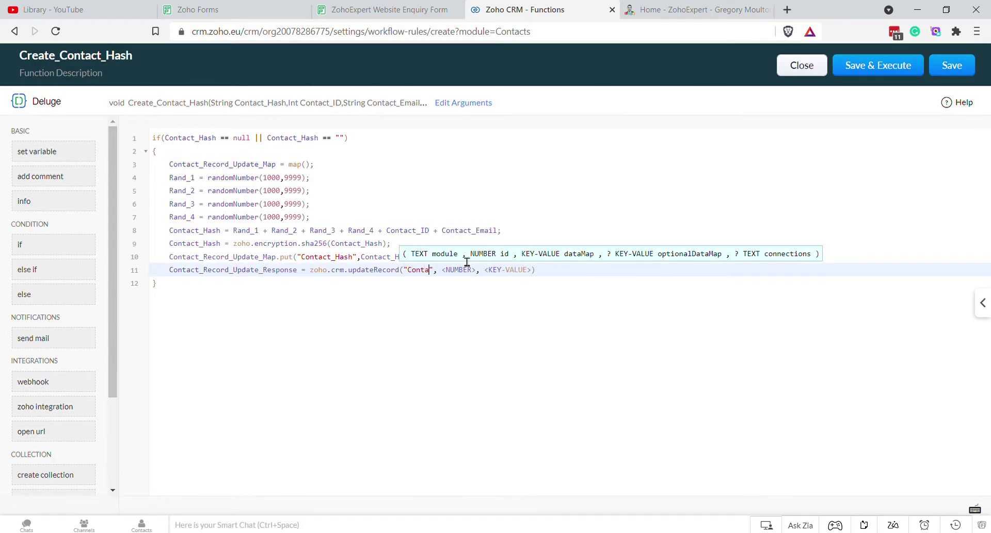
text(cts)
key(Tab)
key(Down)
key(Down)
key(Down)
key(Down)
key(Down)
key(Down)
key(Return)
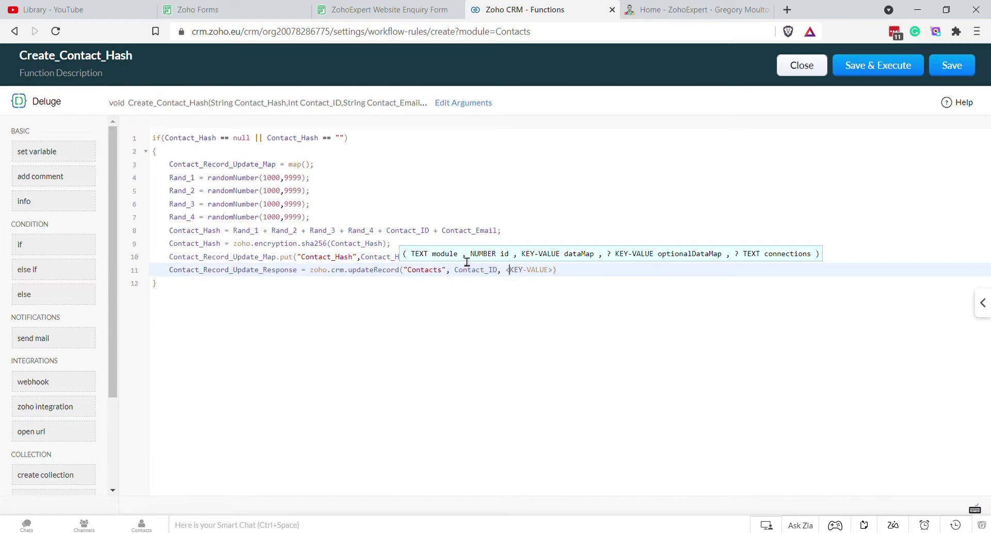
- Replace the KEY-VALUE placeholder in the updateRecord call with Contact_Record_Update_Map and end the statement with a semicolon
key(Down)
key(Left)
key(Up)
key(End)
key(BackSpace)
key(BackSpace)
key(BackSpace)
key(BackSpace)
key(BackSpace)
key(BackSpace)
key(BackSpace)
key(BackSpace)
key(BackSpace)
key(BackSpace)
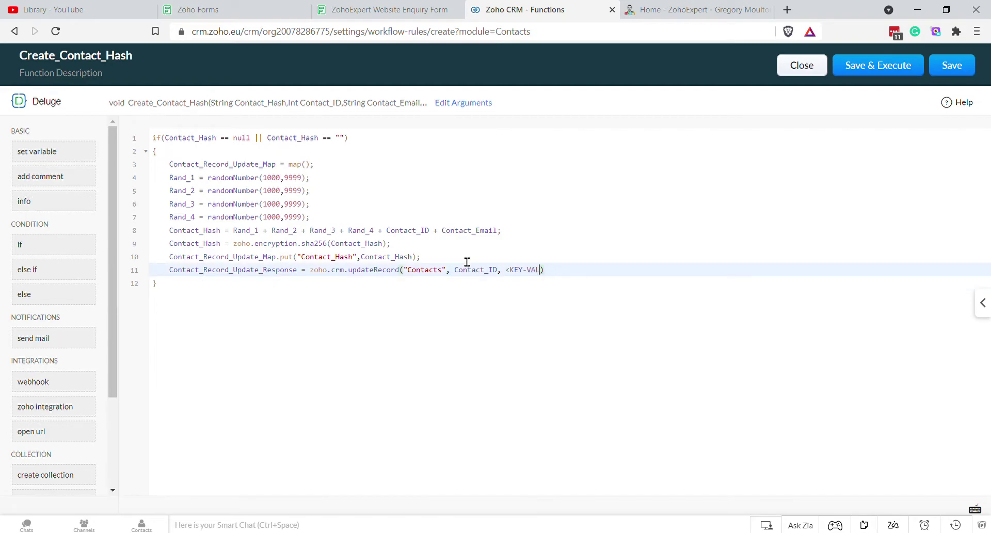
key(ctrl+v)
- Test-run the function with blank argument values, and save both the function and its workflow rule
click(889, 64)
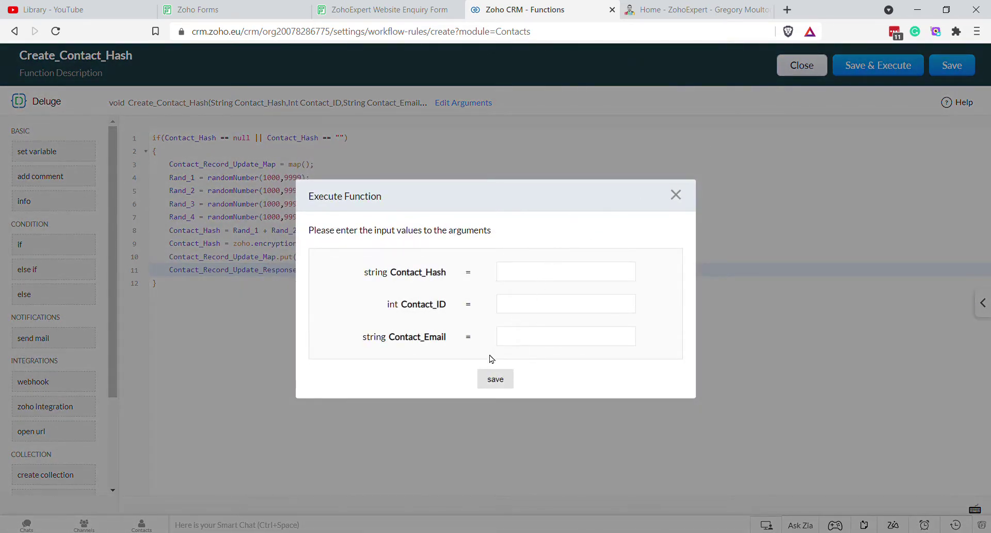
click(496, 380)
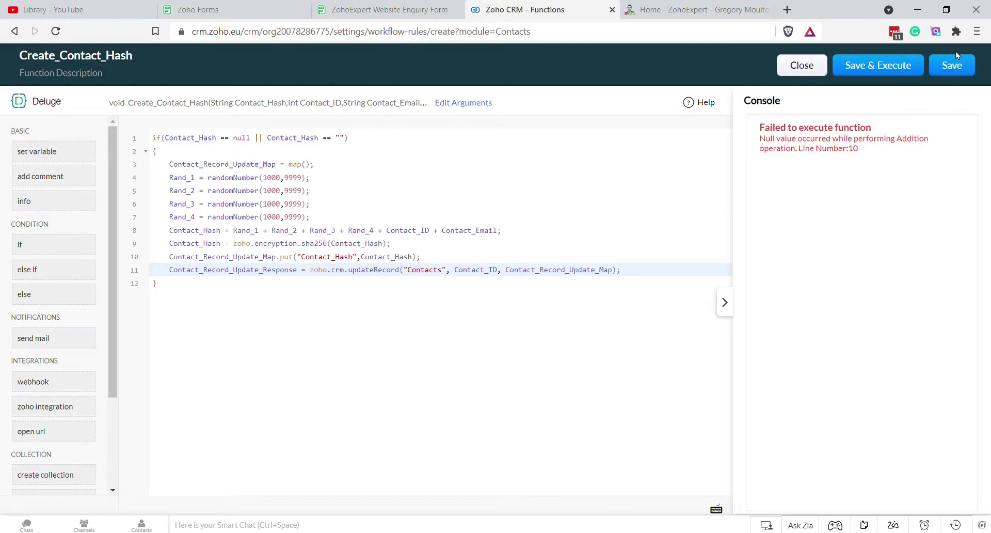
click(956, 65)
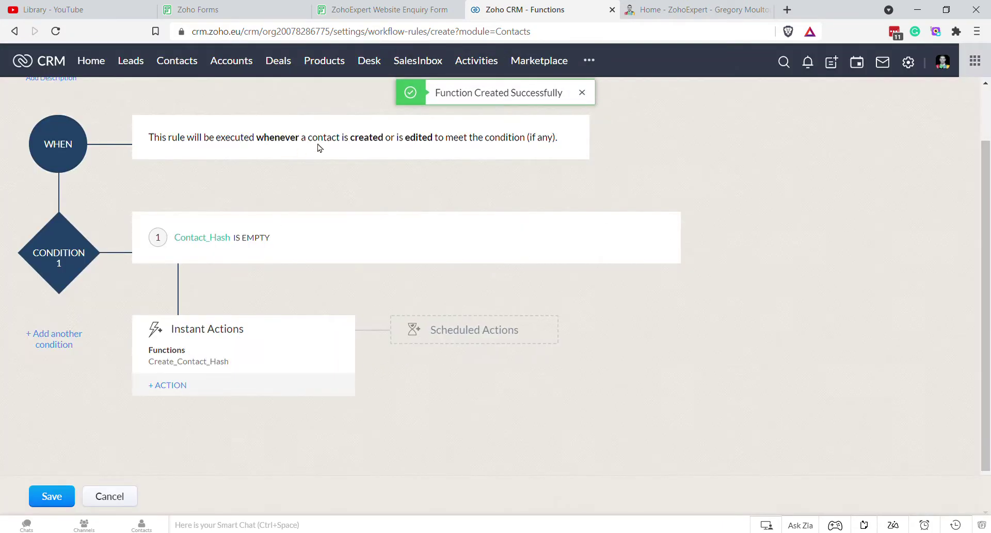
click(57, 490)
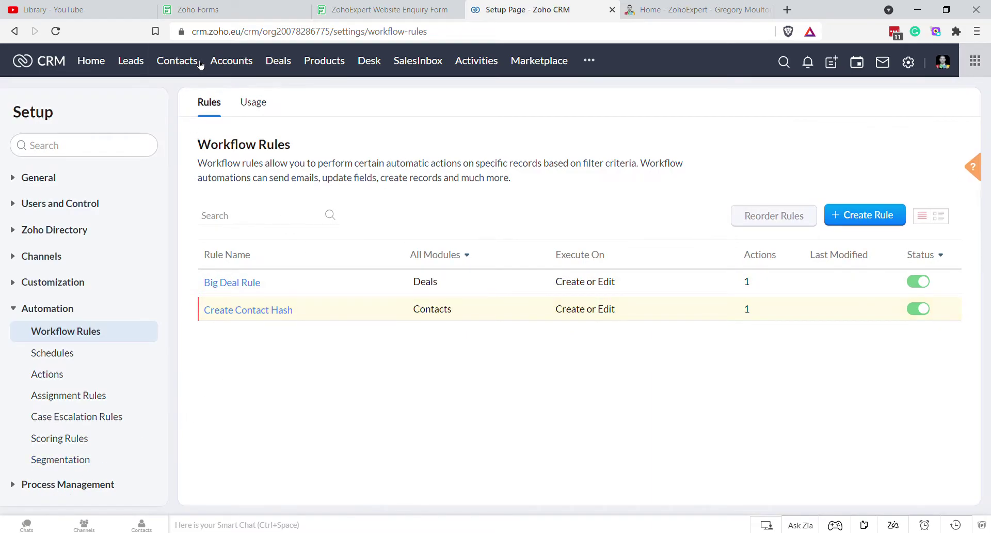
- Open the Demo Business contact and append "please" to the More Info line of its Description, saving the change to trigger the workflow
click(200, 65)
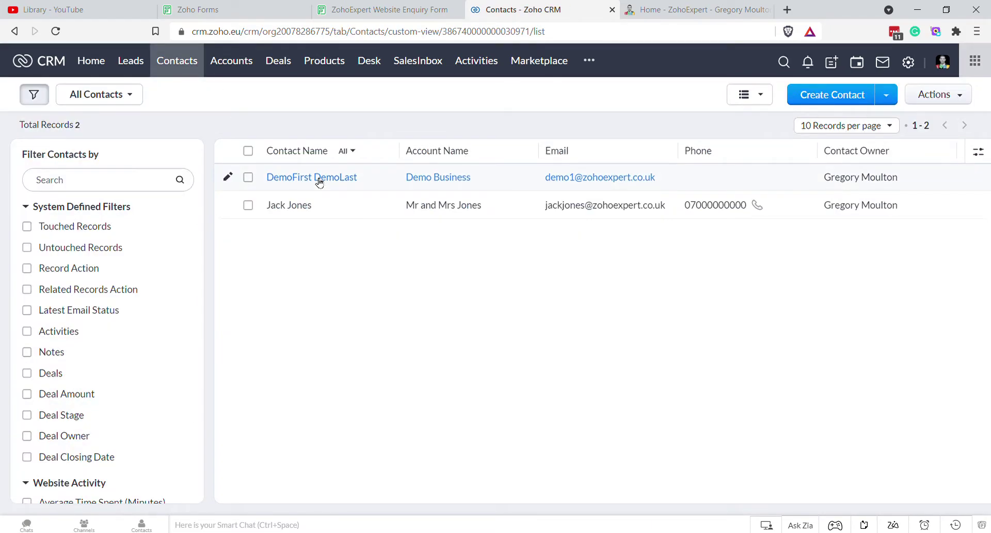
click(319, 177)
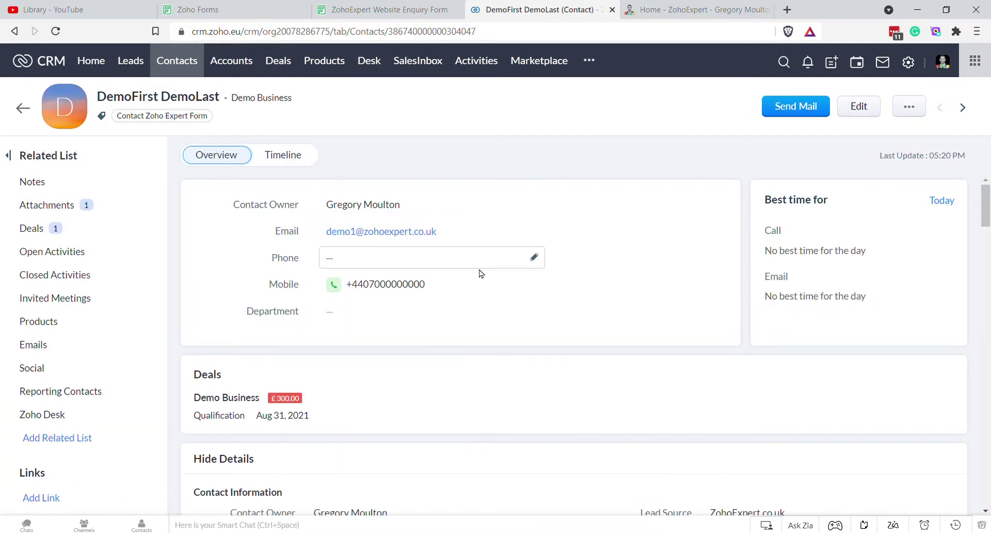
scroll(522, 239, down, 5)
scroll(522, 239, down, 6)
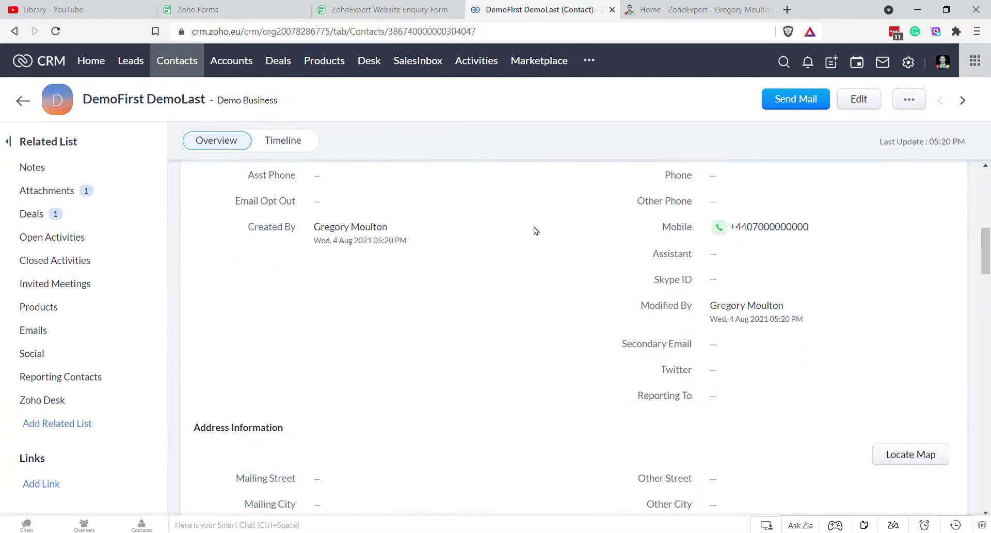
scroll(533, 230, up, 2)
scroll(533, 230, down, 4)
scroll(534, 230, down, 5)
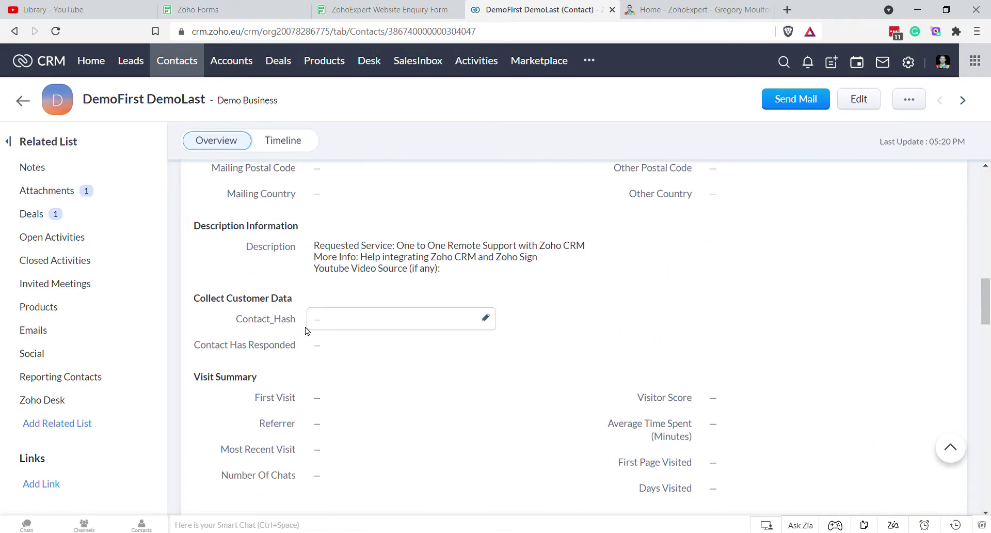
click(473, 270)
click(564, 264)
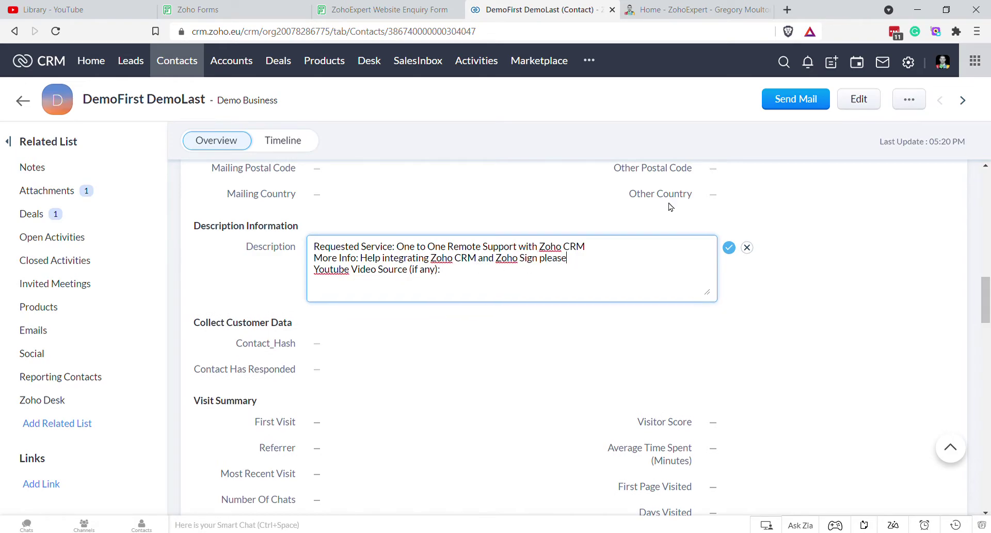
click(734, 246)
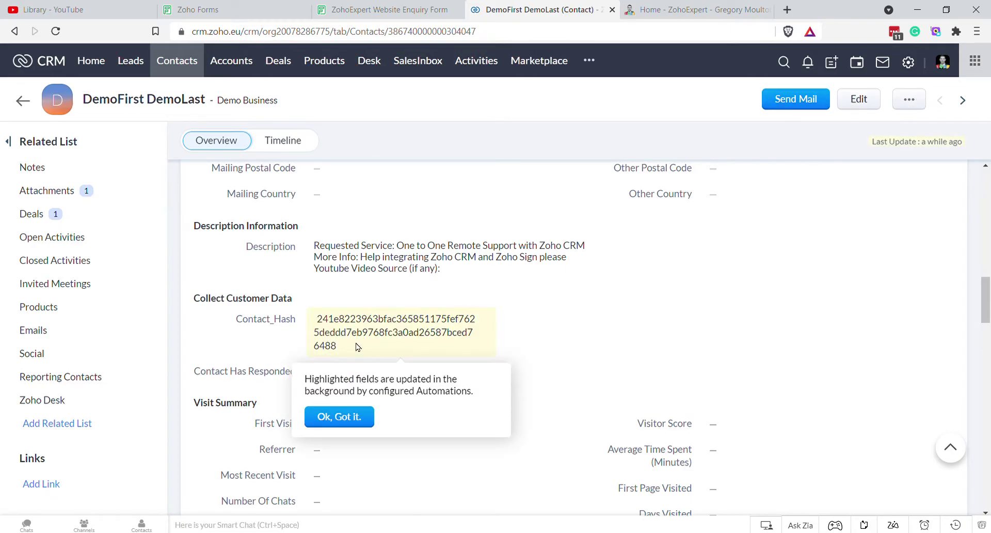
click(350, 416)
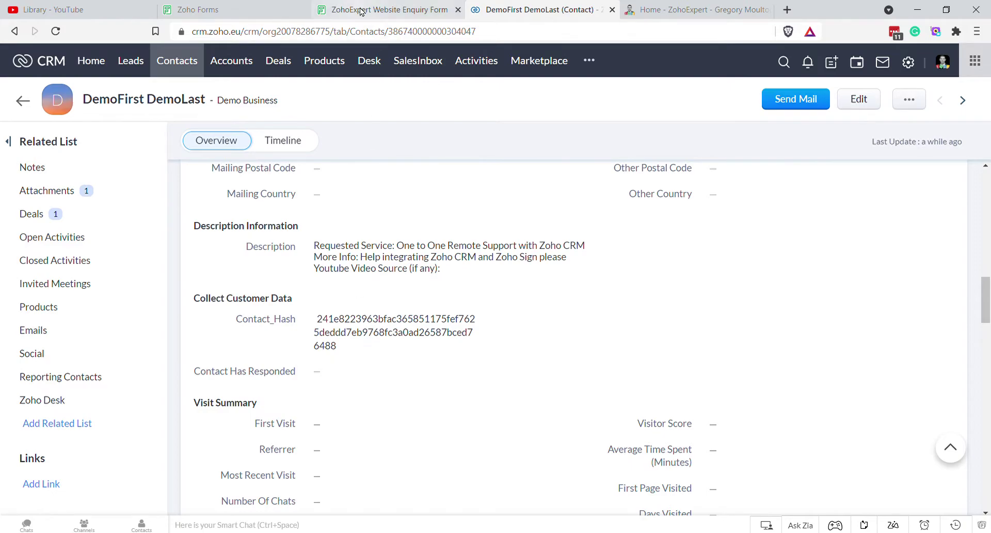
- Switch to the Collect Customer Data form in Zoho Forms and label the new single line field Contact_Hash
click(408, 10)
click(249, 9)
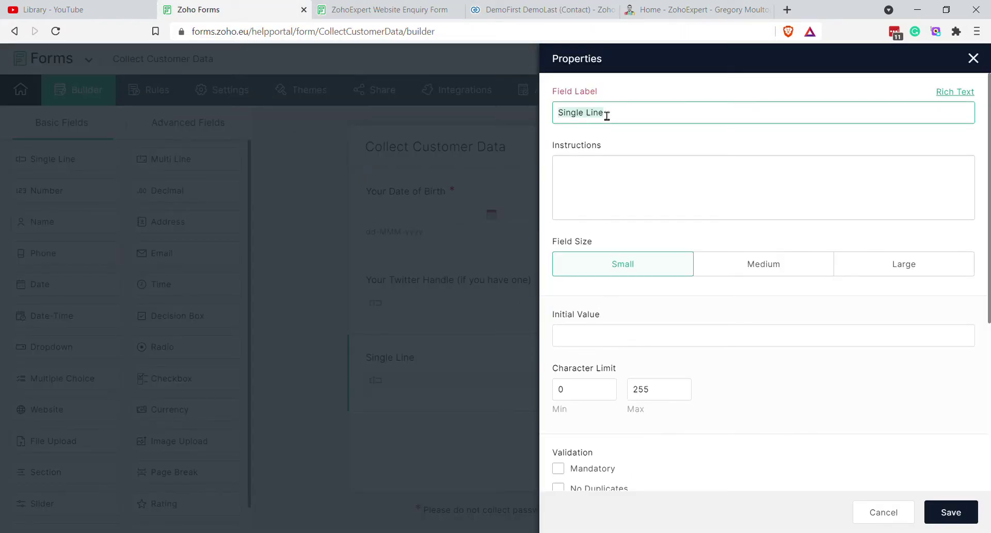
text(Contact_Hash)
- Make the Contact_Hash field hidden and mandatory, and save its properties
scroll(768, 426, down, 5)
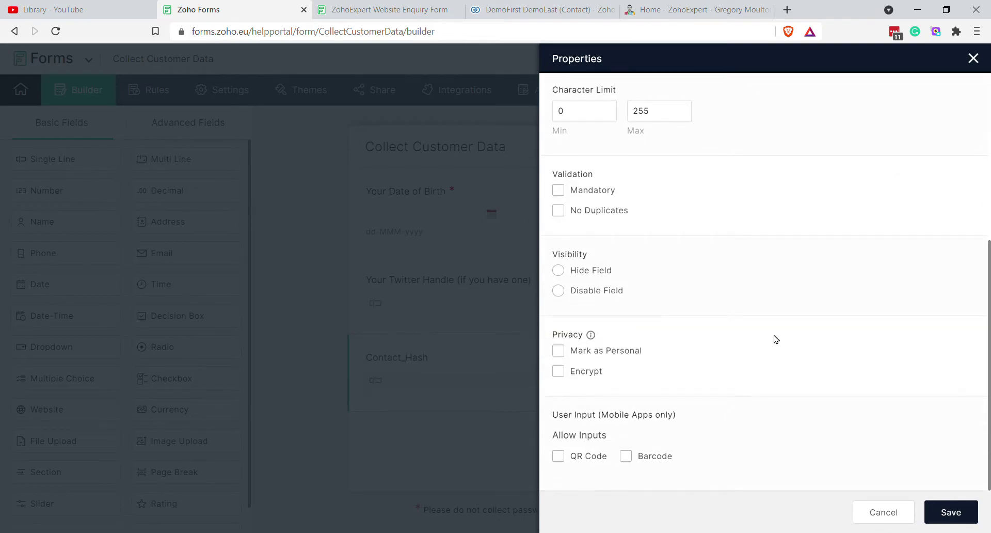
scroll(731, 460, up, 2)
click(558, 399)
scroll(630, 387, down, 1)
scroll(624, 336, up, 1)
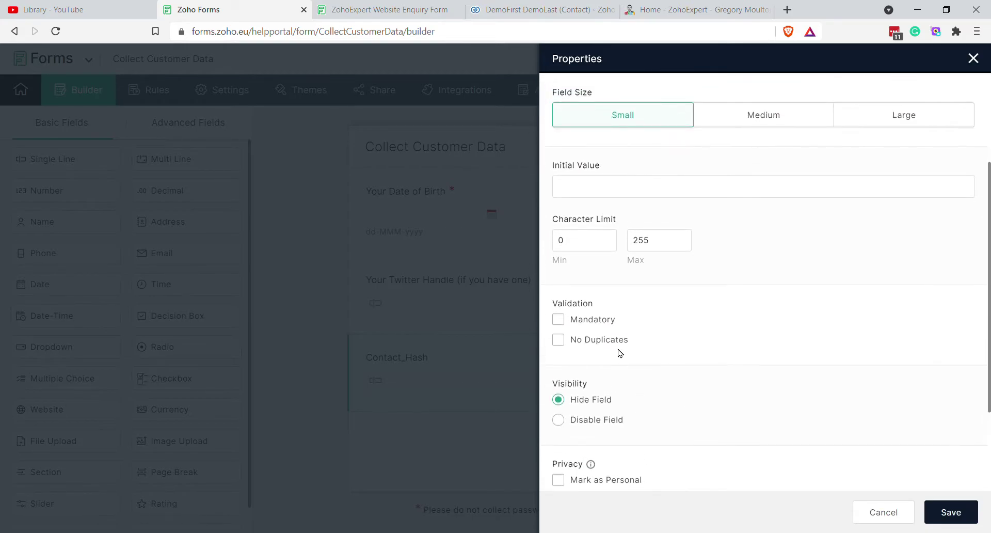
click(559, 321)
scroll(656, 351, down, 1)
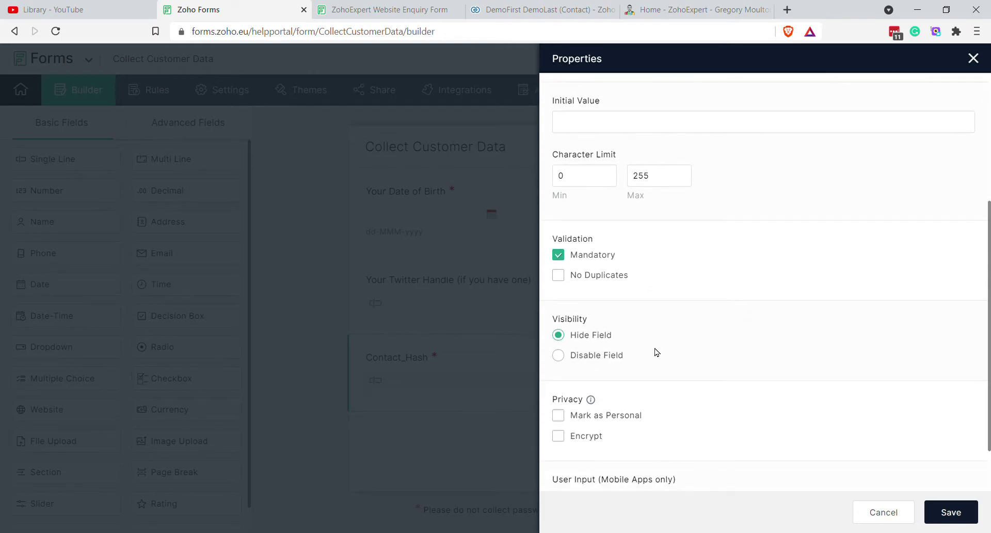
click(950, 515)
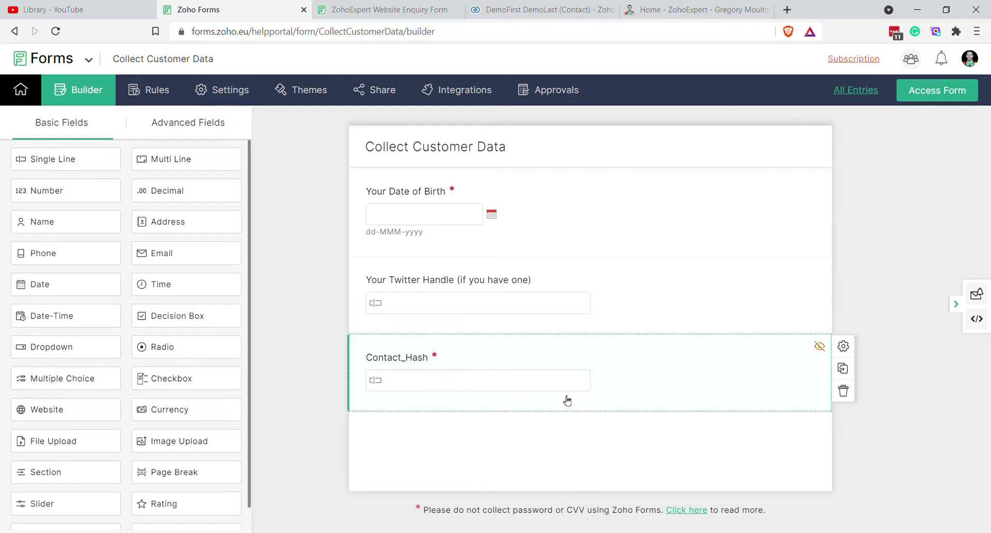
- In the form's settings, assign the field alias "ch" to Contact_Hash and save it
click(227, 90)
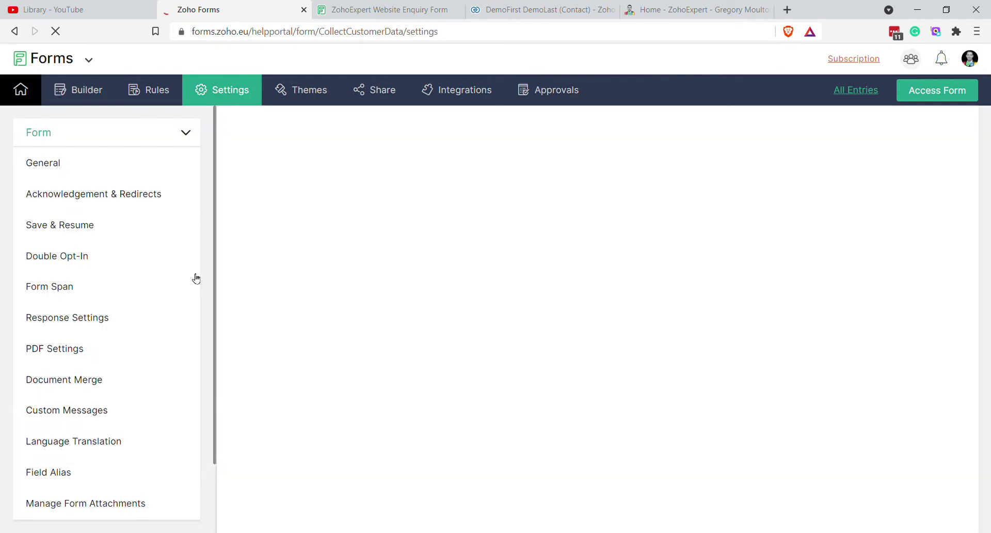
scroll(96, 408, down, 2)
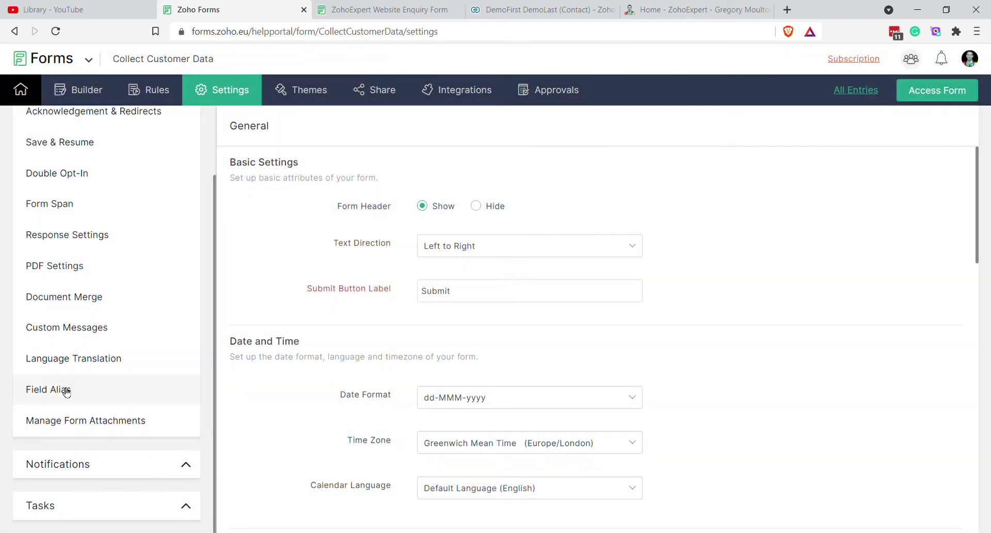
click(65, 389)
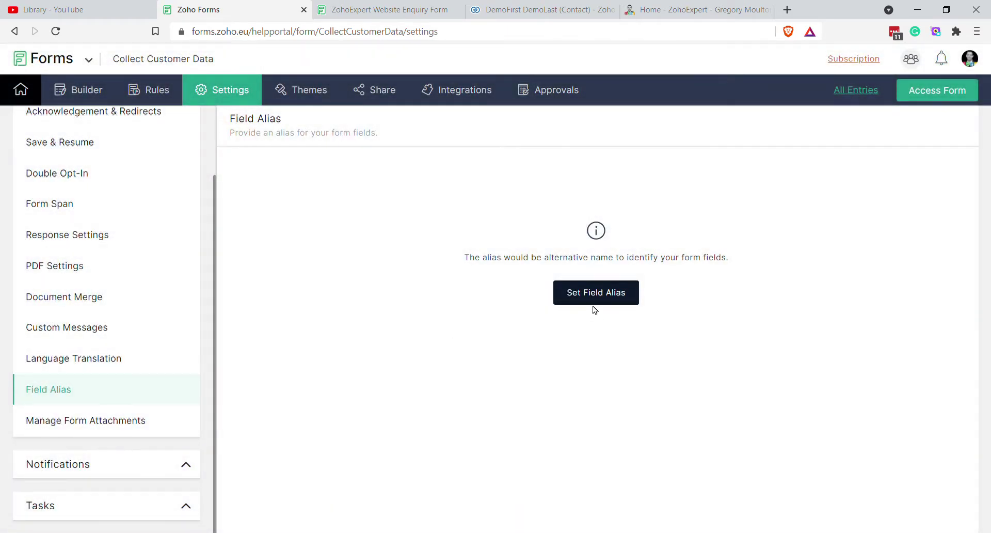
click(592, 300)
click(403, 209)
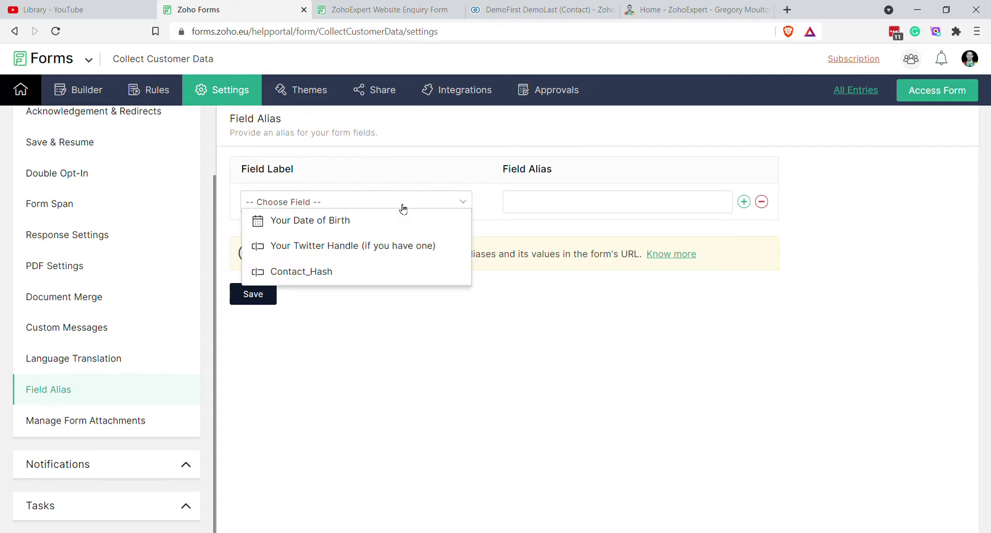
click(348, 279)
click(537, 209)
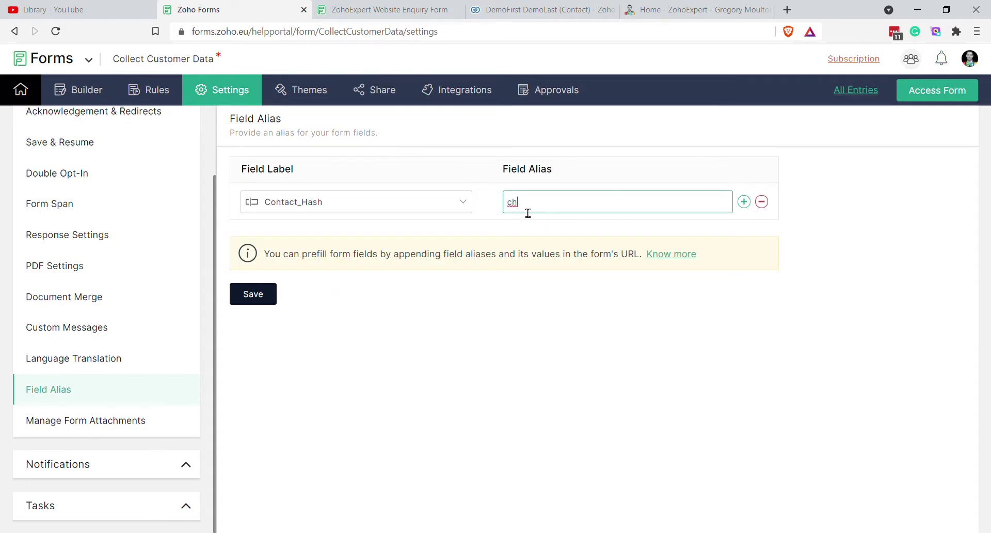
click(251, 294)
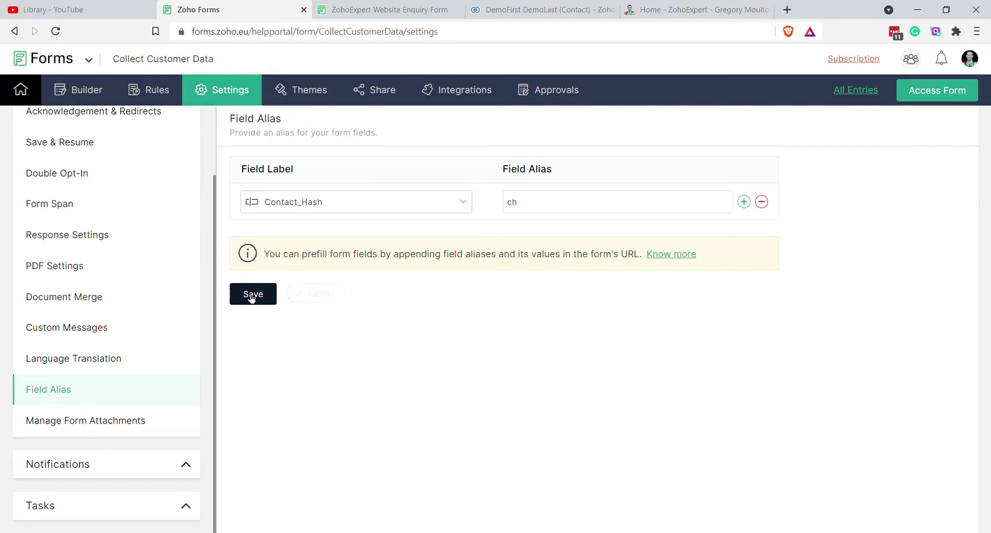
- Copy the form's public permalink from its sharing options and open a new browser tab
click(365, 91)
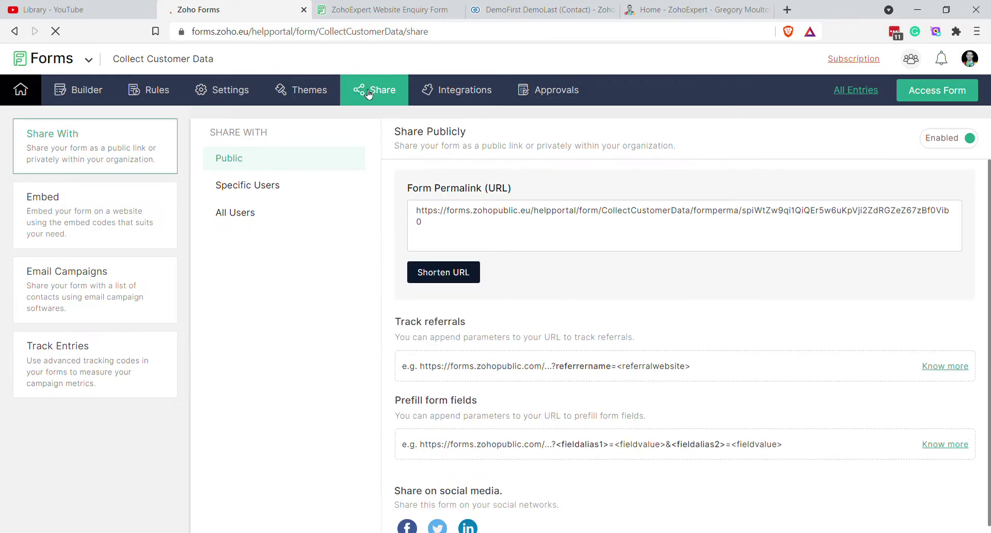
click(467, 212)
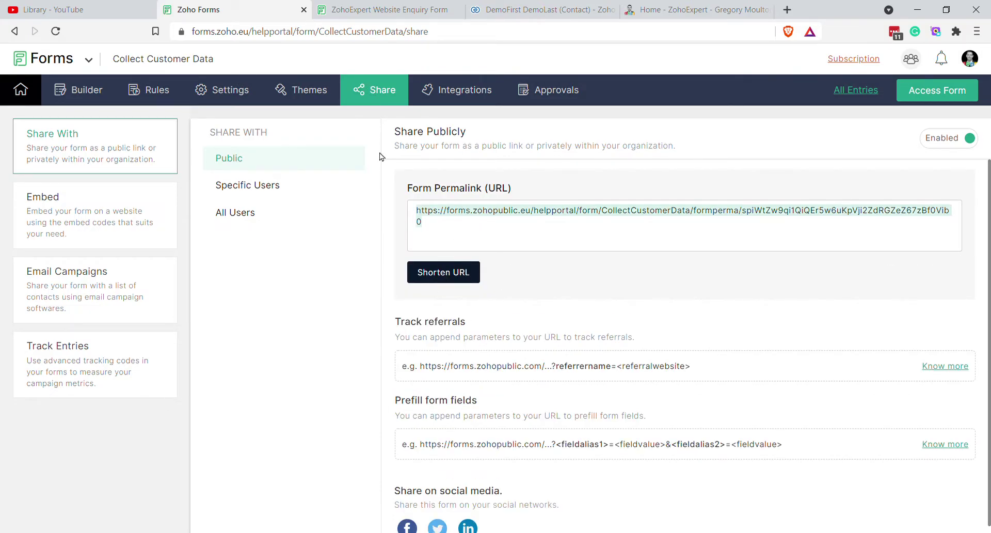
click(787, 10)
- Return to the form builder, turn off the Hide Field visibility option for Contact_Hash, and save its properties
click(212, 9)
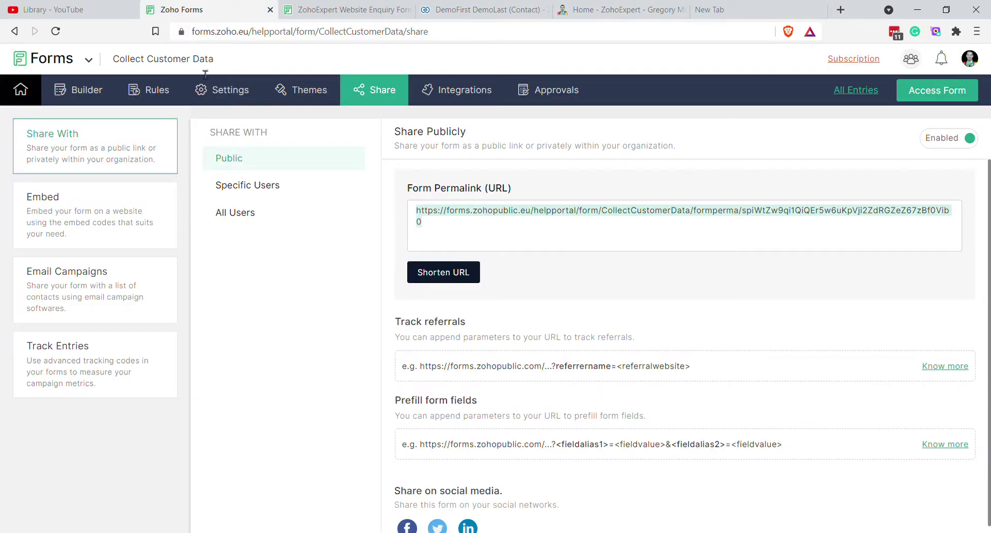
click(105, 96)
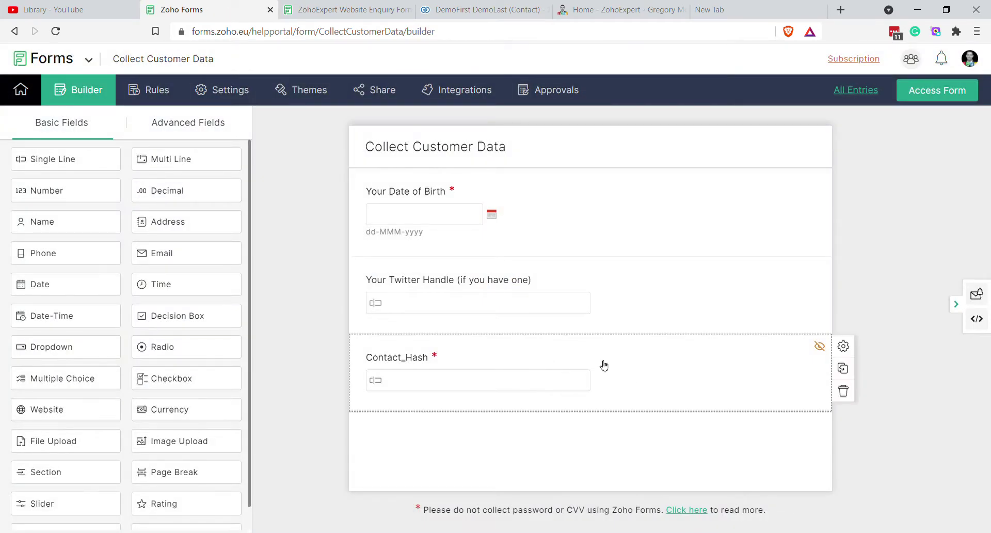
click(600, 361)
scroll(639, 454, down, 1)
scroll(639, 457, down, 3)
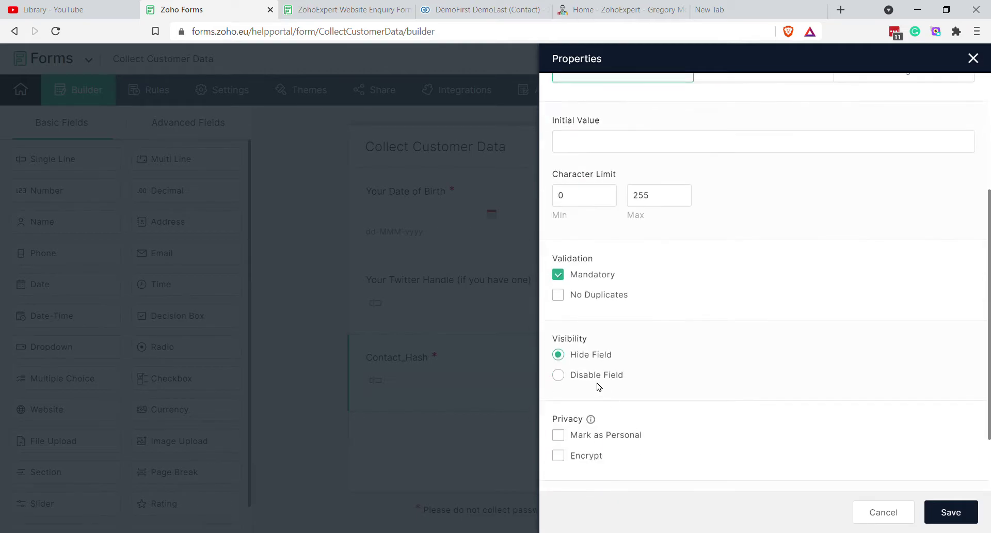
click(572, 376)
click(573, 358)
click(574, 359)
click(952, 517)
- Load the form's public permalink in the new tab with "?ch=ydfwdyhwdeyhwd" appended to prefill Contact_Hash
click(714, 9)
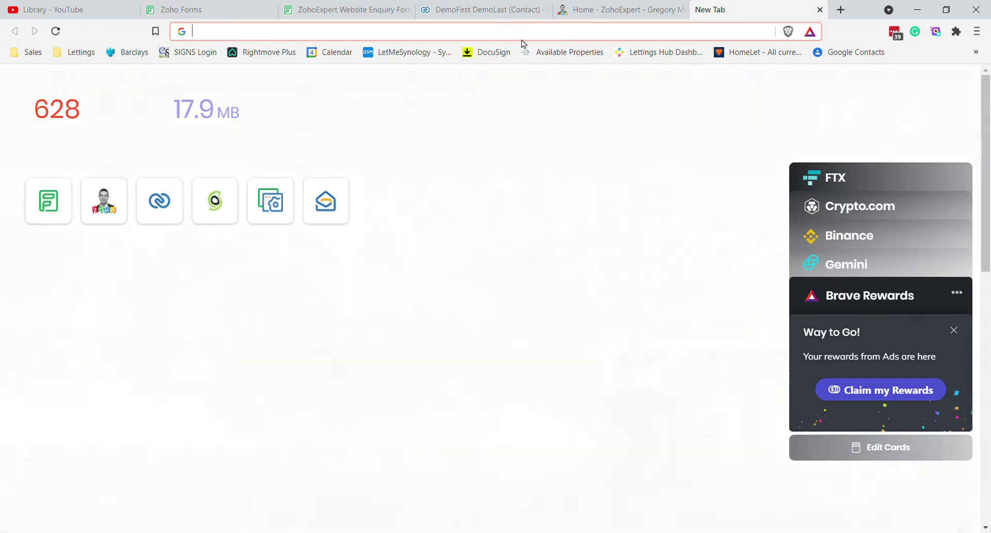
key(ctrl+v)
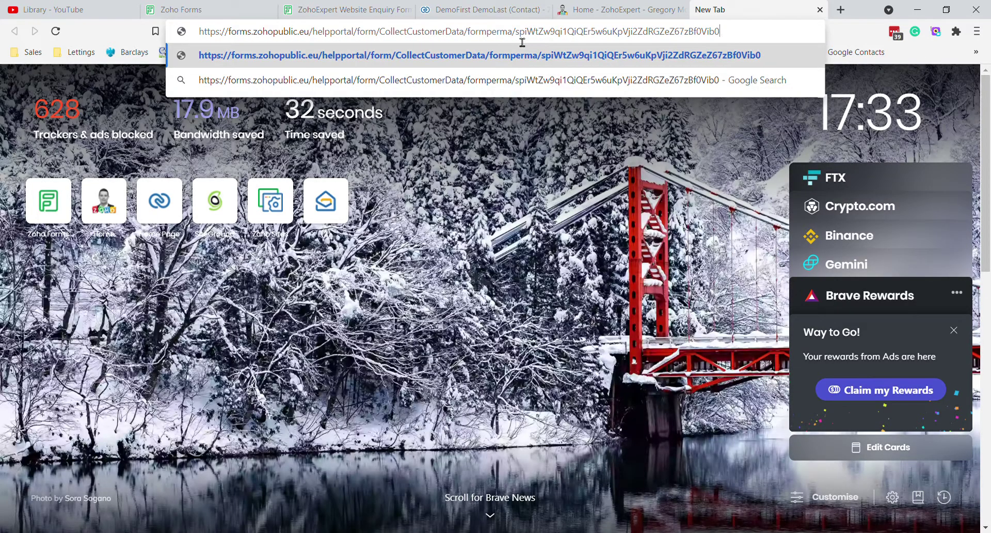
text(?)
key(BackSpace)
text(?ch)
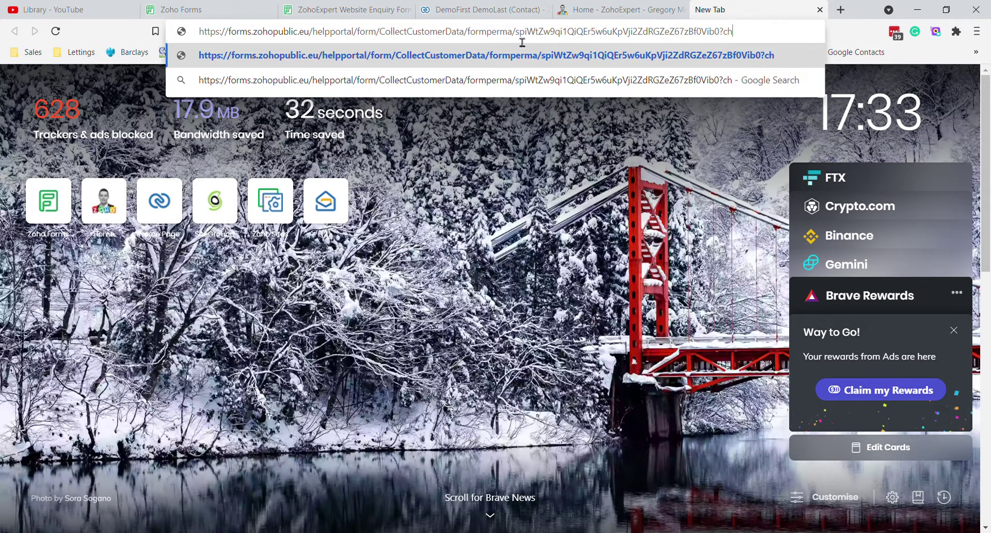
text(=ydfwdyhwdeyhwd)
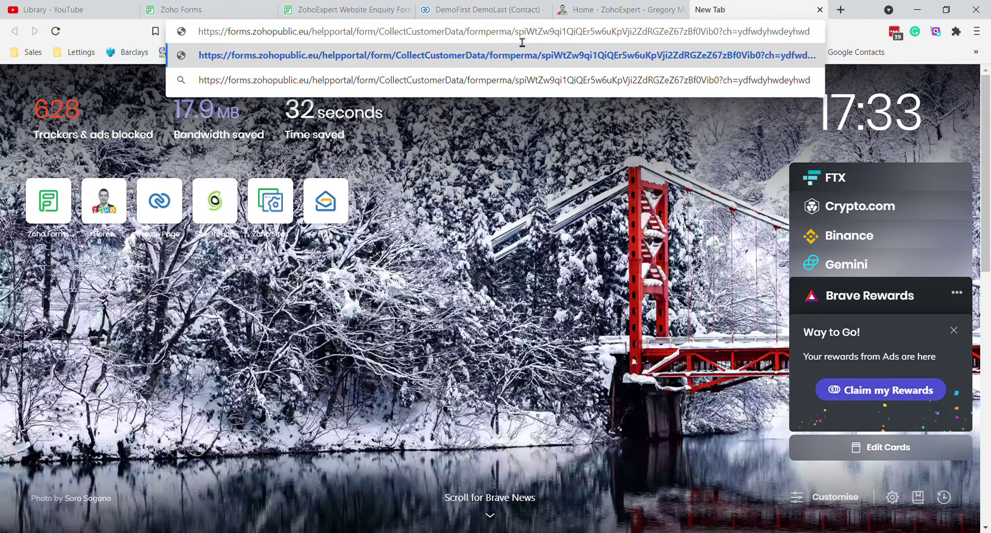
key(Return)
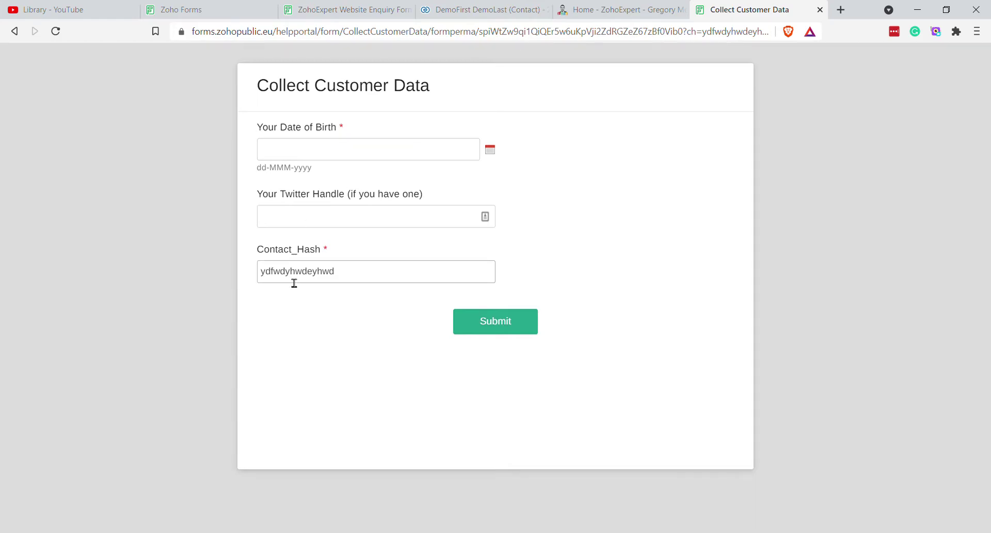
- Compare the Contact_Hash value on the live form with the ch parameter in the URL
click(349, 273)
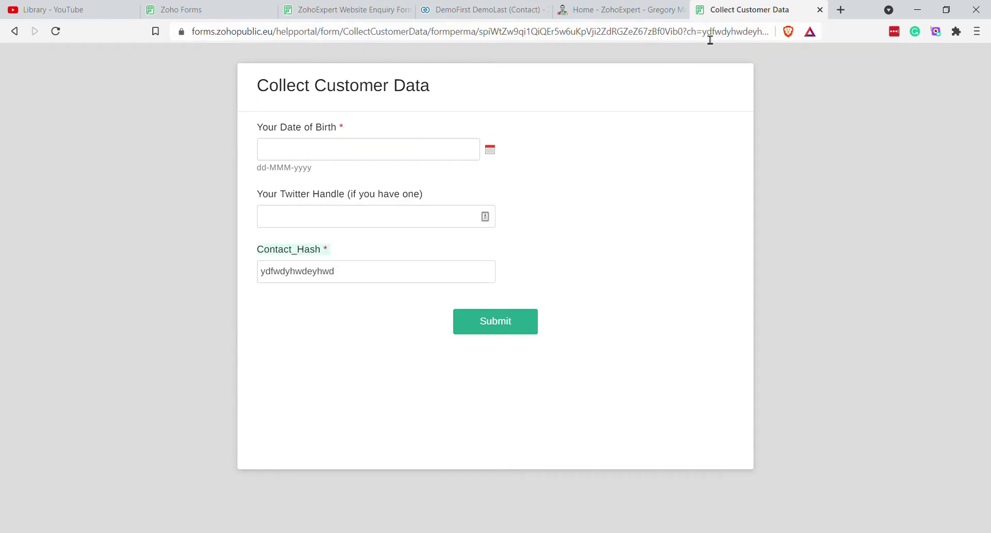
double_click(710, 36)
click(330, 278)
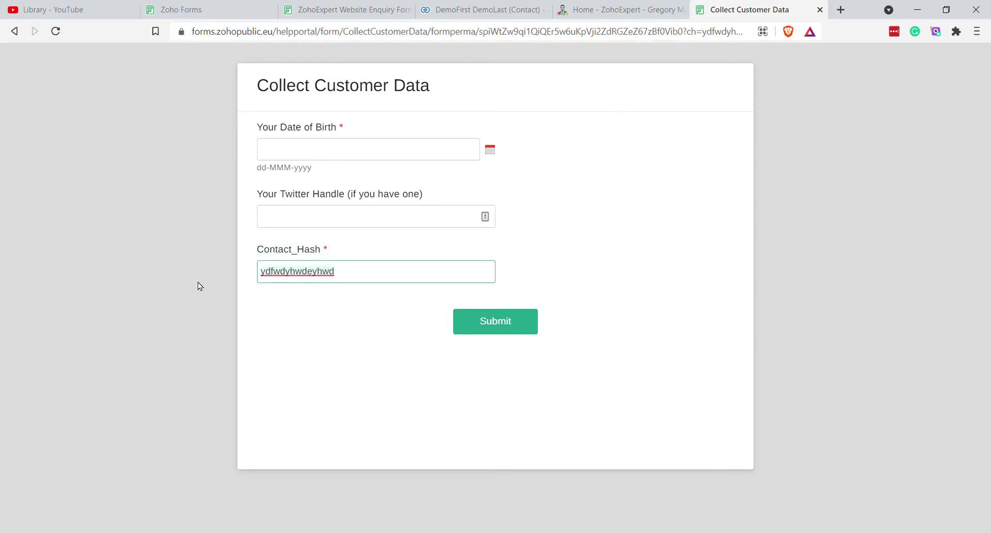
click(276, 319)
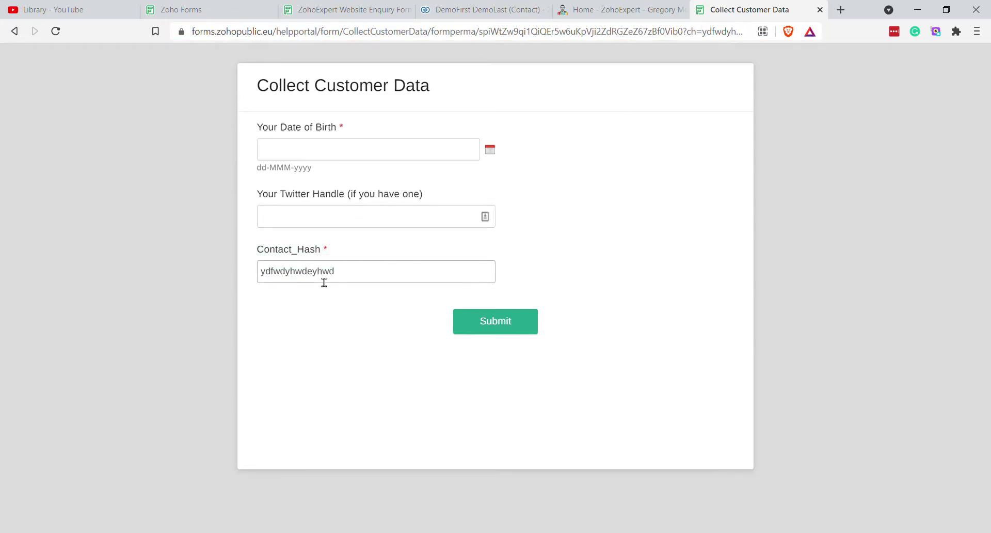
- Copy the demo contact's hash from the CRM record, replace the live form's Contact_Hash value with it, and try to submit the form
click(322, 7)
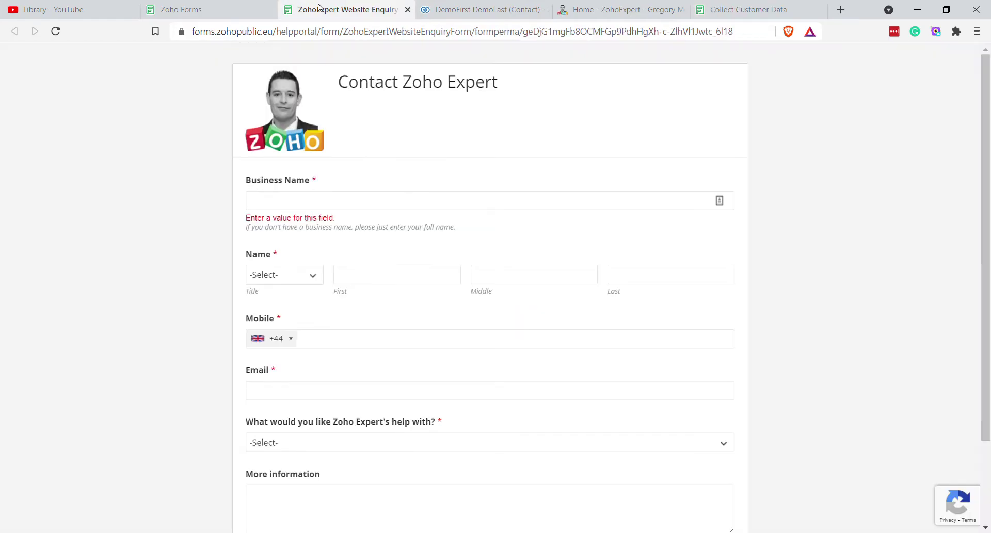
click(211, 9)
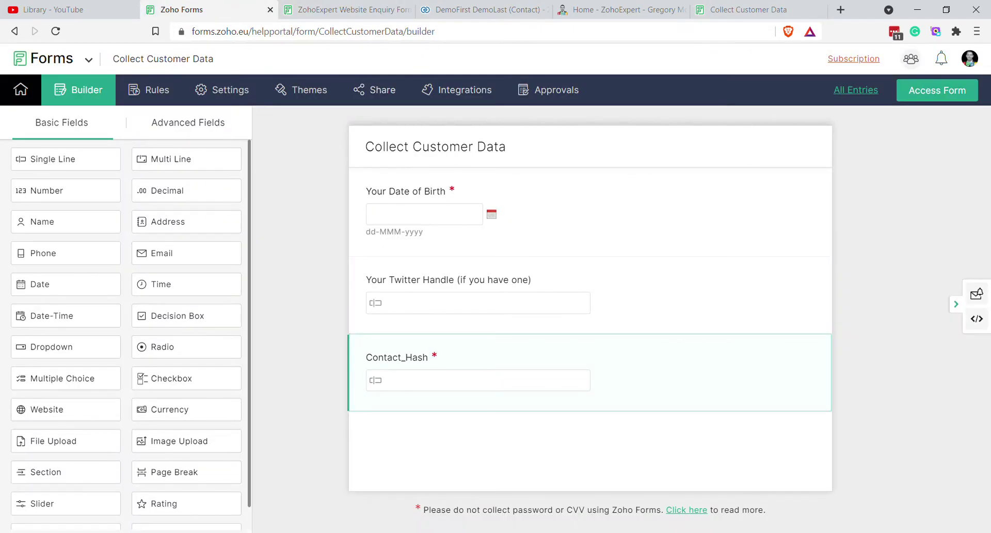
click(483, 12)
drag(361, 350, 321, 324)
click(718, 12)
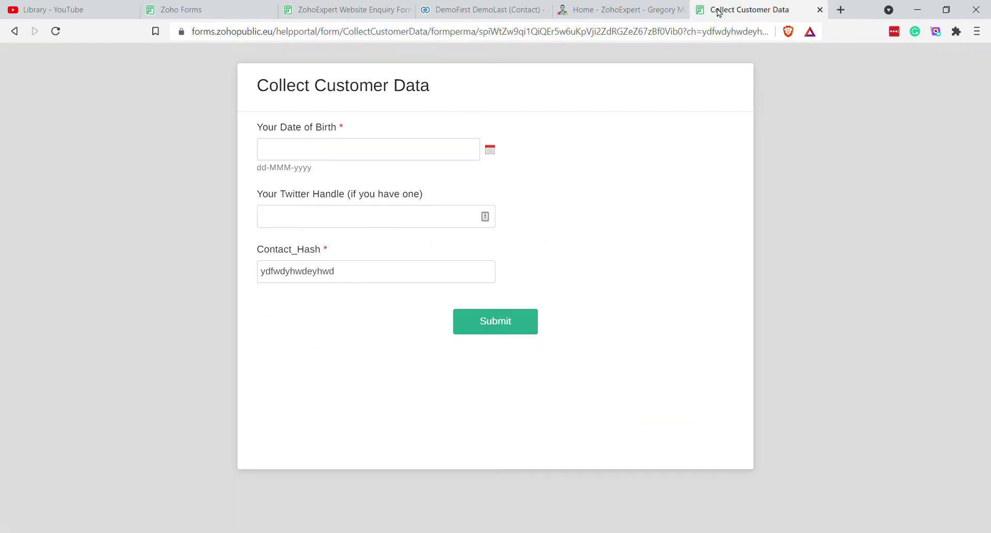
double_click(392, 275)
key(ctrl+v)
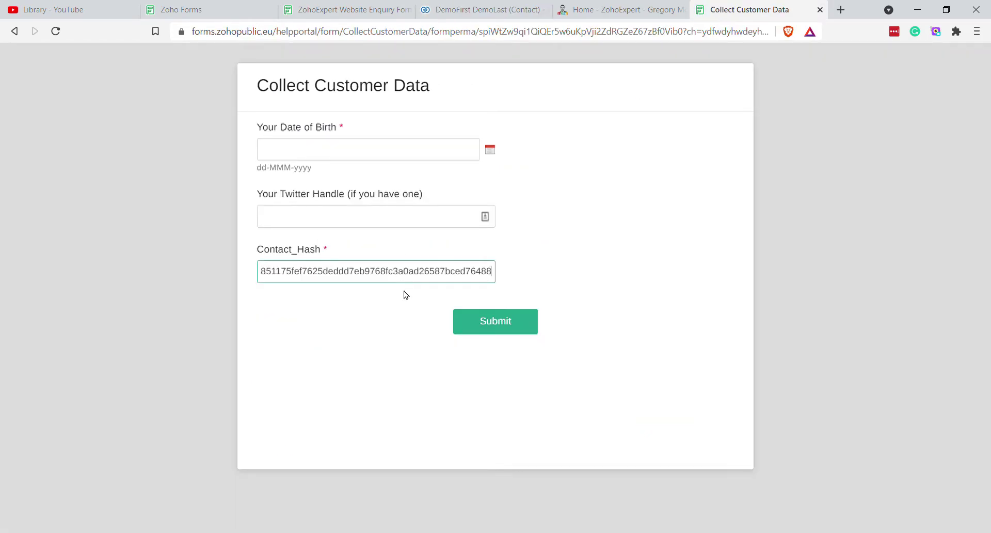
click(482, 320)
click(614, 245)
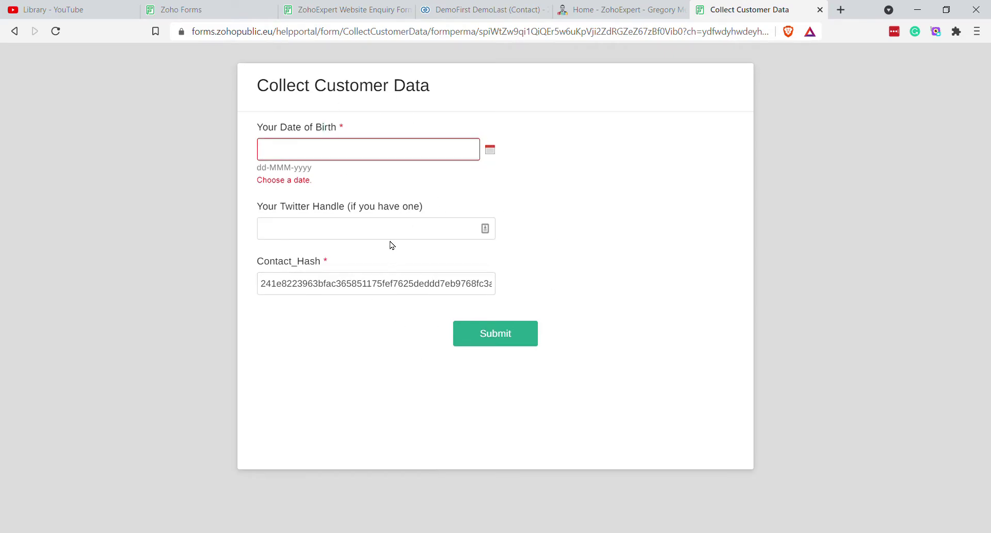
- Start the form's Zoho CRM integration with the Contacts module and examine its field mapping and action options
click(220, 9)
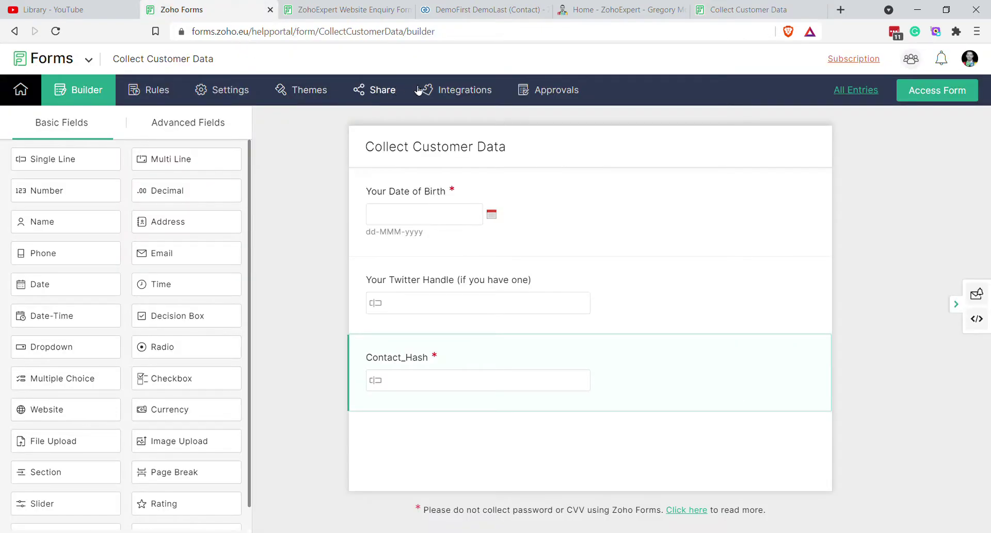
click(454, 91)
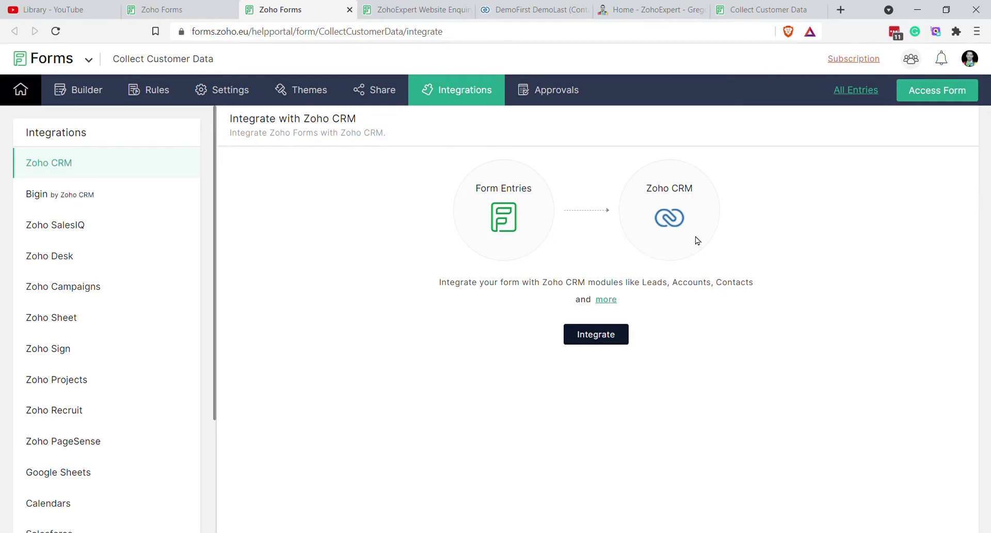
click(601, 336)
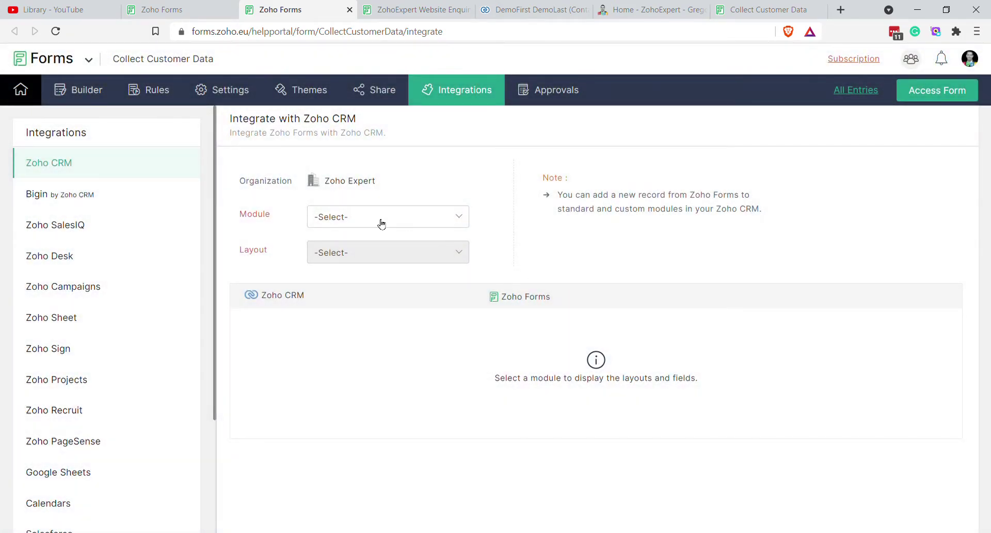
click(381, 223)
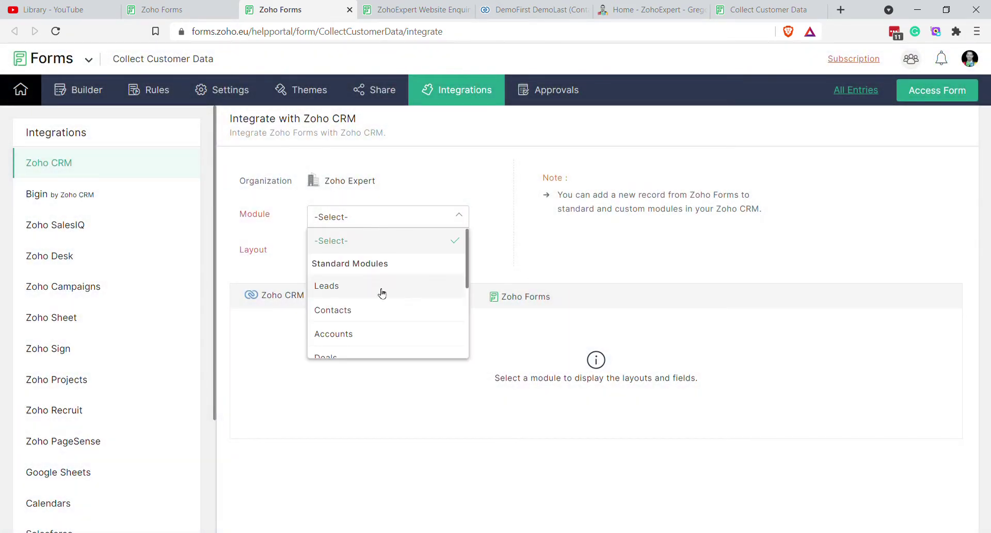
click(378, 313)
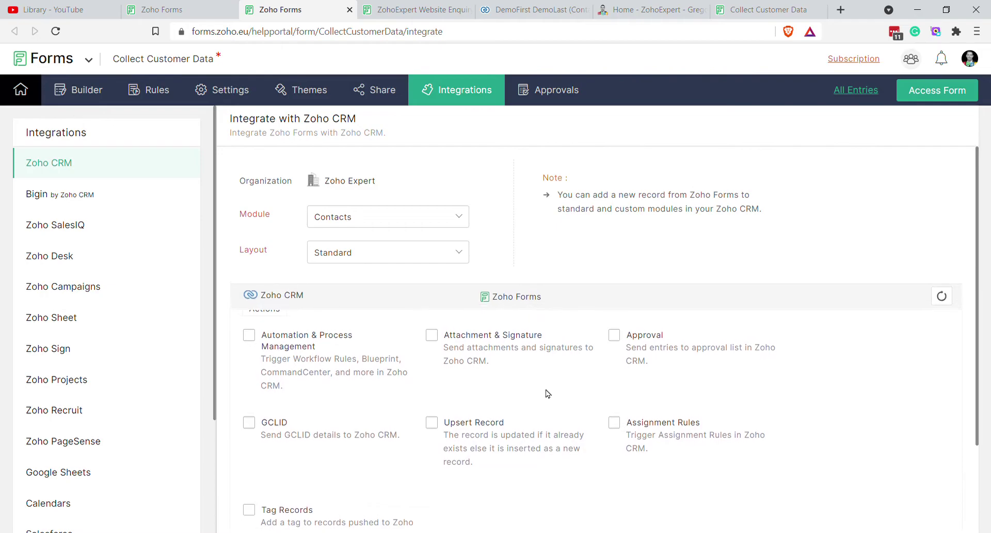
scroll(527, 408, down, 5)
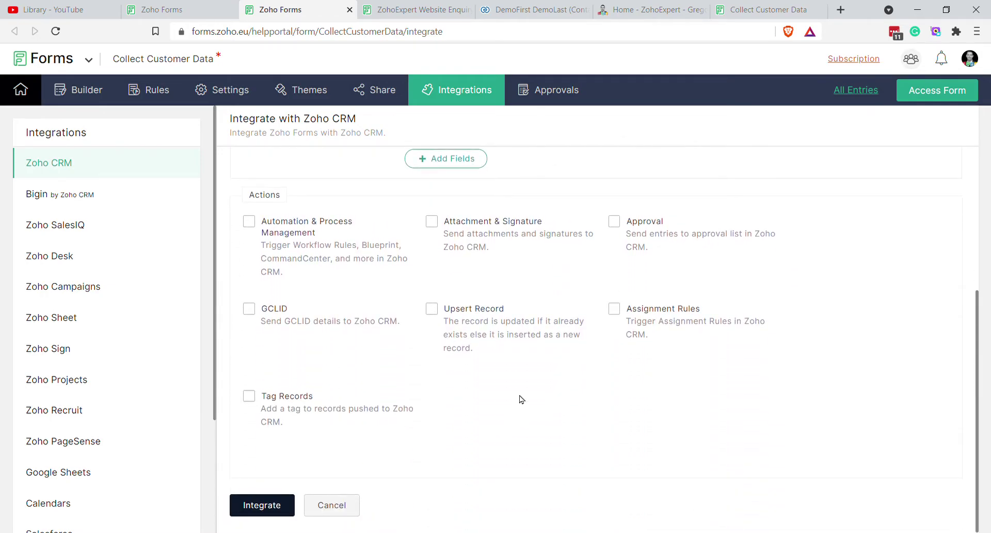
scroll(464, 346, up, 5)
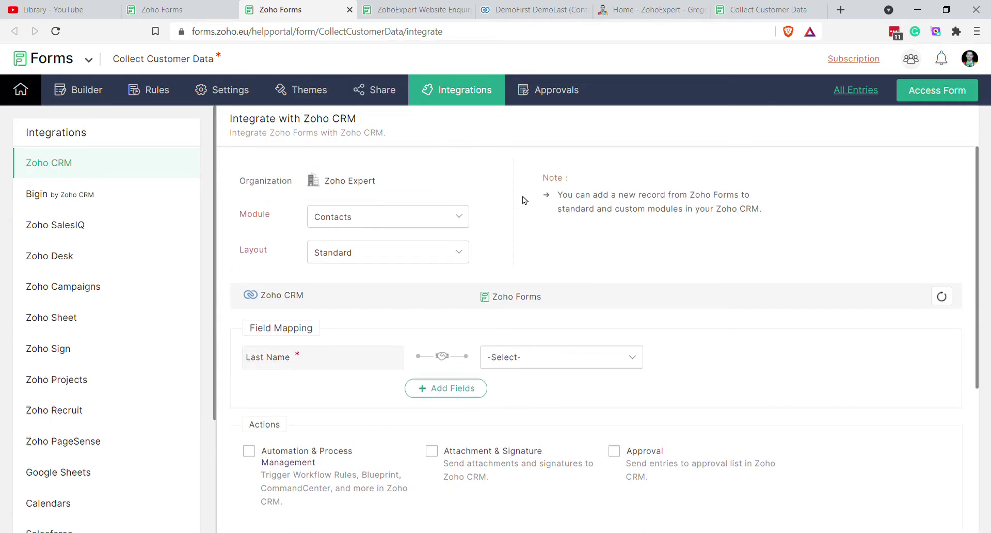
- Search the web for "zoho flow" in a new browser tab
click(840, 11)
text(flow)
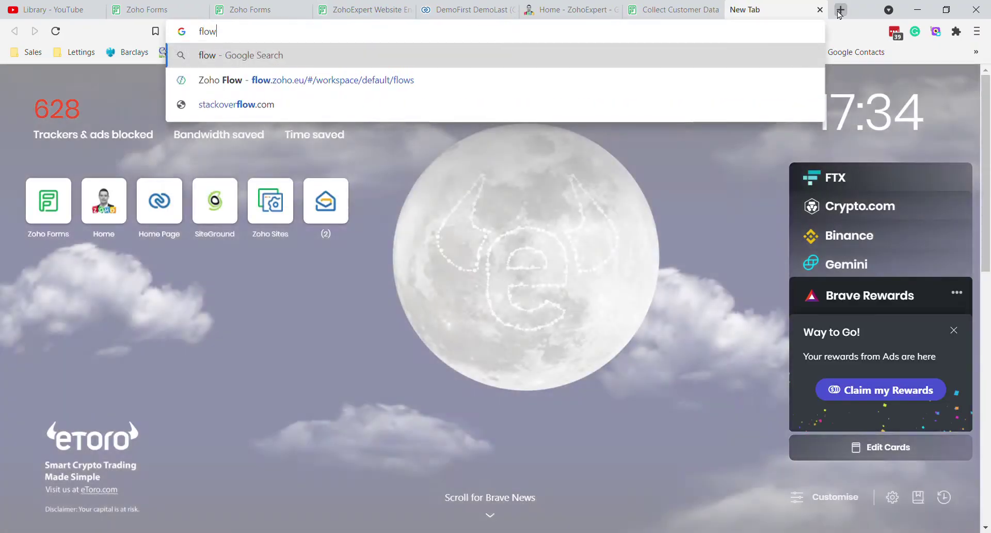
key(Return)
click(222, 32)
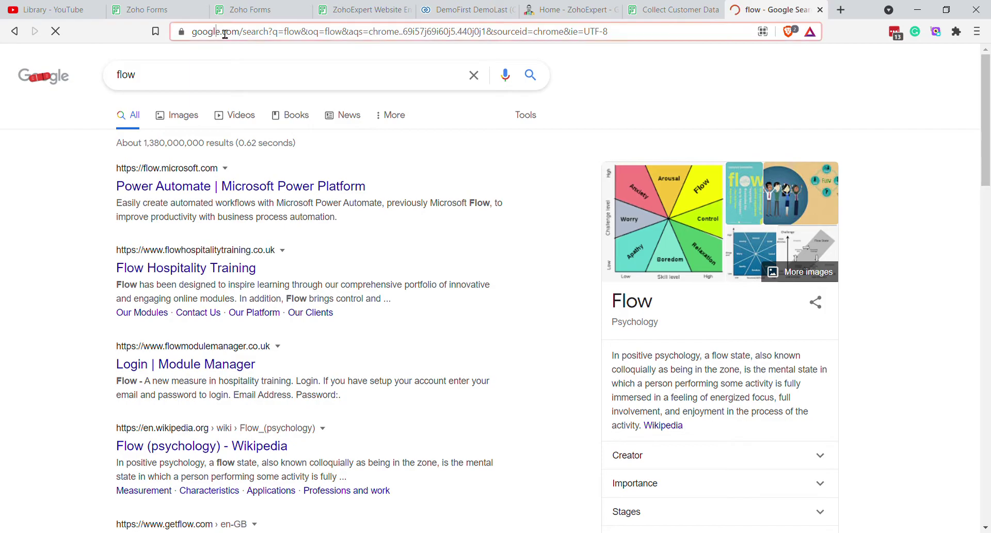
text(zoho flow)
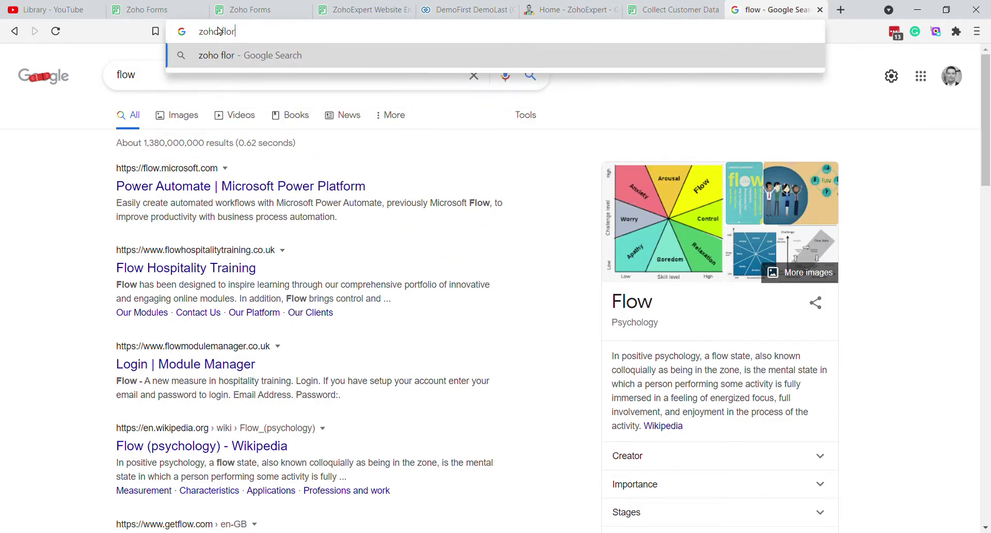
key(Return)
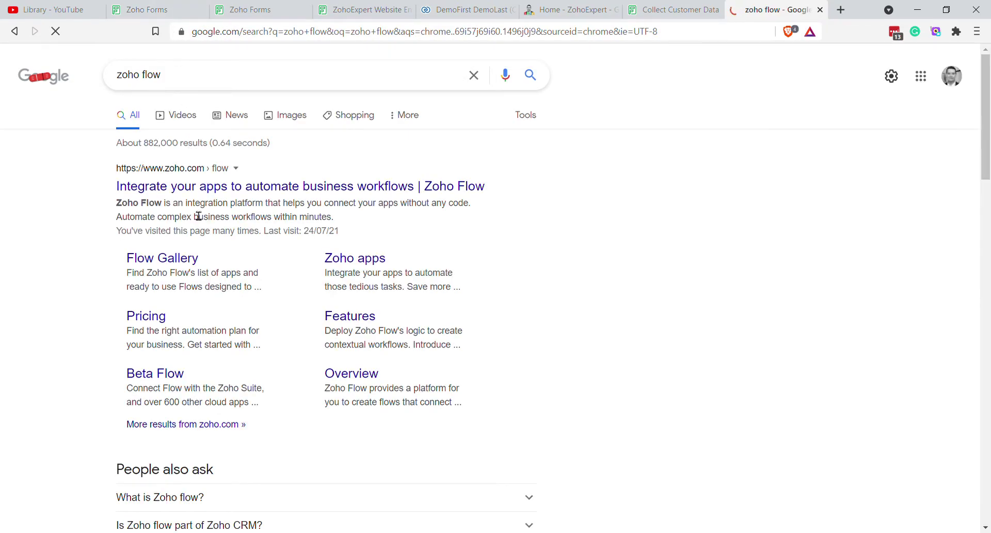
- Open the Zoho Flow website from the search results and sign in to the Flow workspace
click(204, 187)
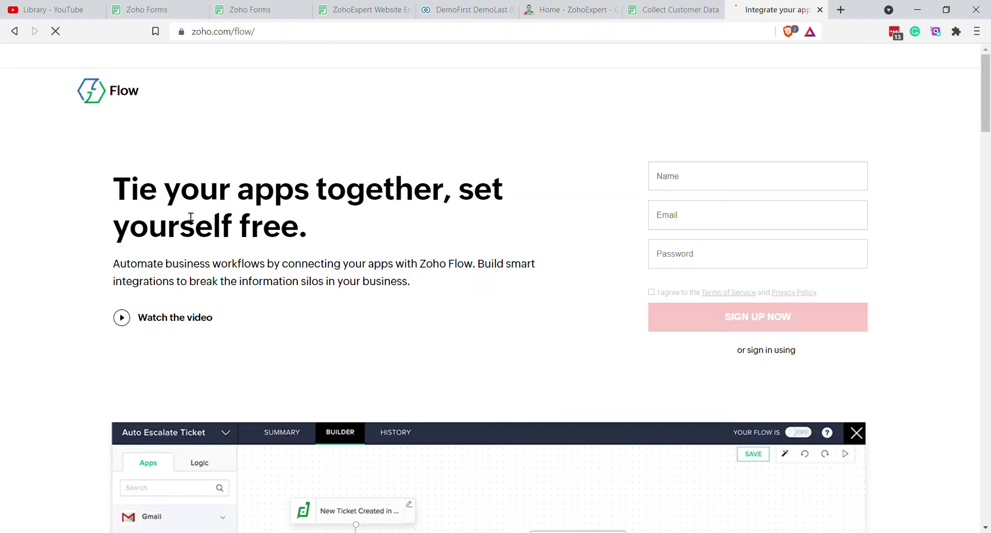
click(382, 55)
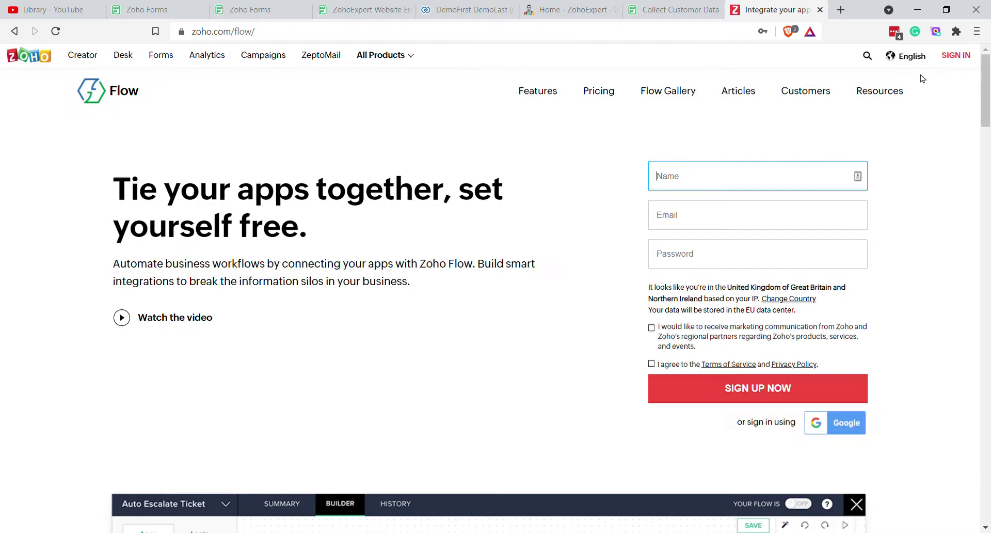
click(962, 55)
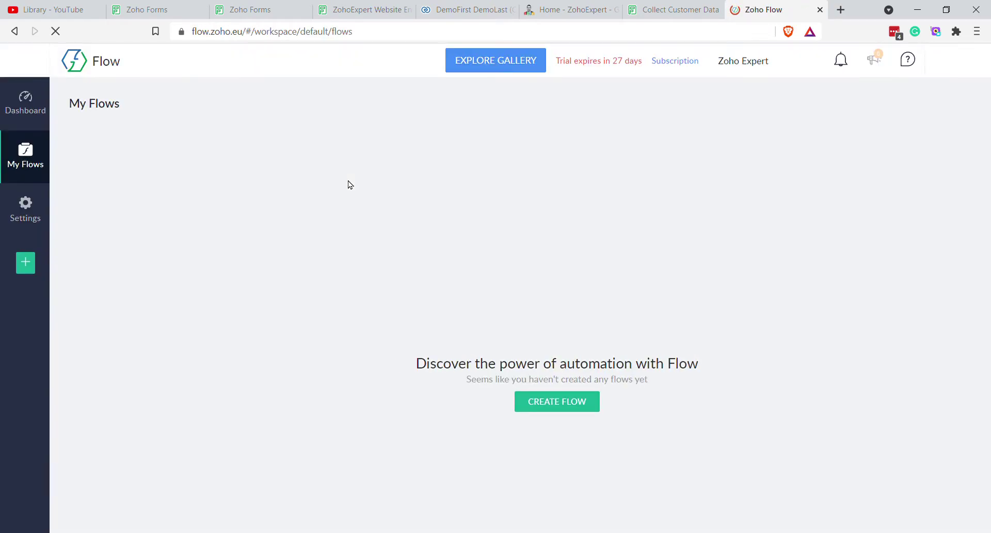
- Create a new flow named "Zoho Forms to CRM" without a description
click(535, 398)
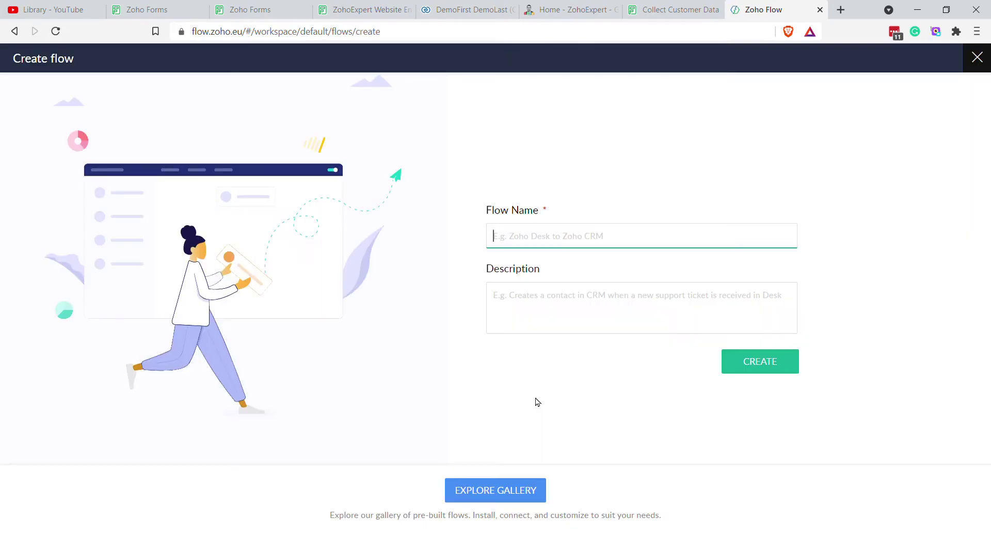
text(Zoho Forms to)
text(CRM)
click(560, 372)
scroll(769, 258, down, 2)
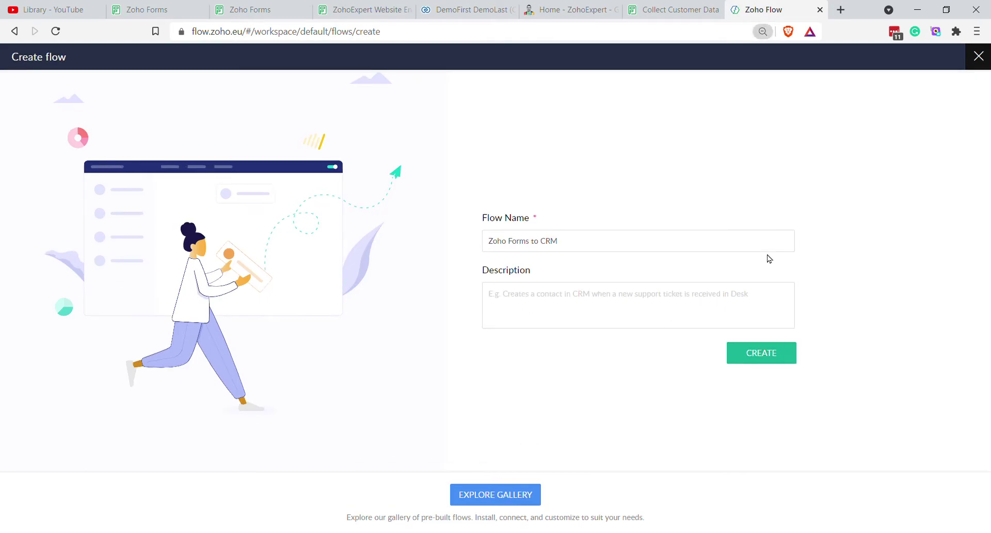
scroll(761, 271, up, 4)
click(703, 402)
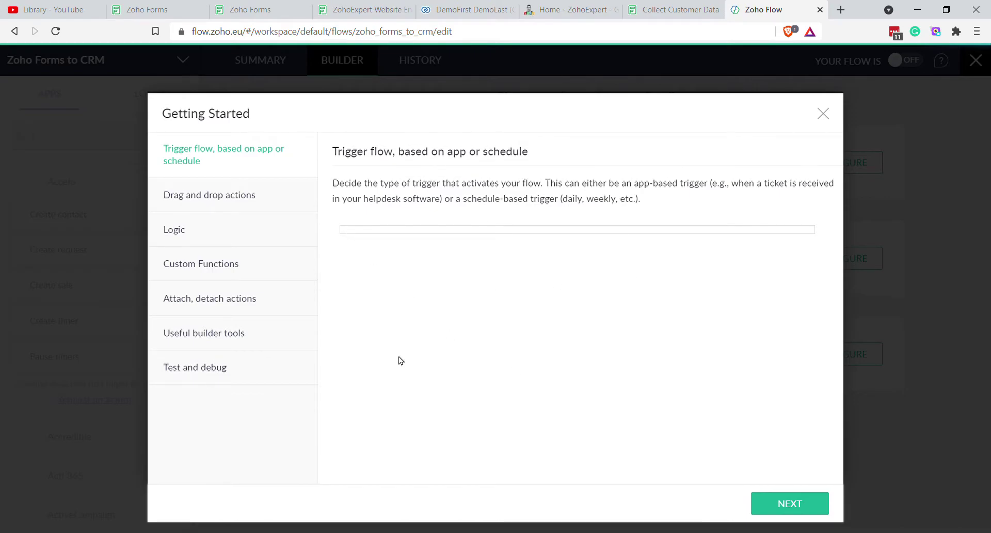
- Page through the Getting Started guide of the flow builder and close it
click(782, 503)
click(783, 503)
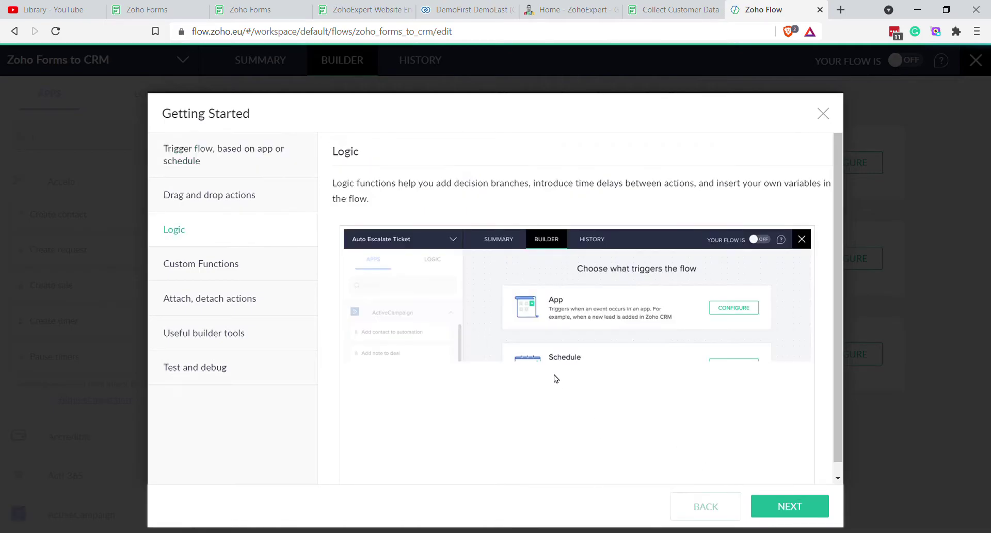
click(788, 511)
click(788, 511)
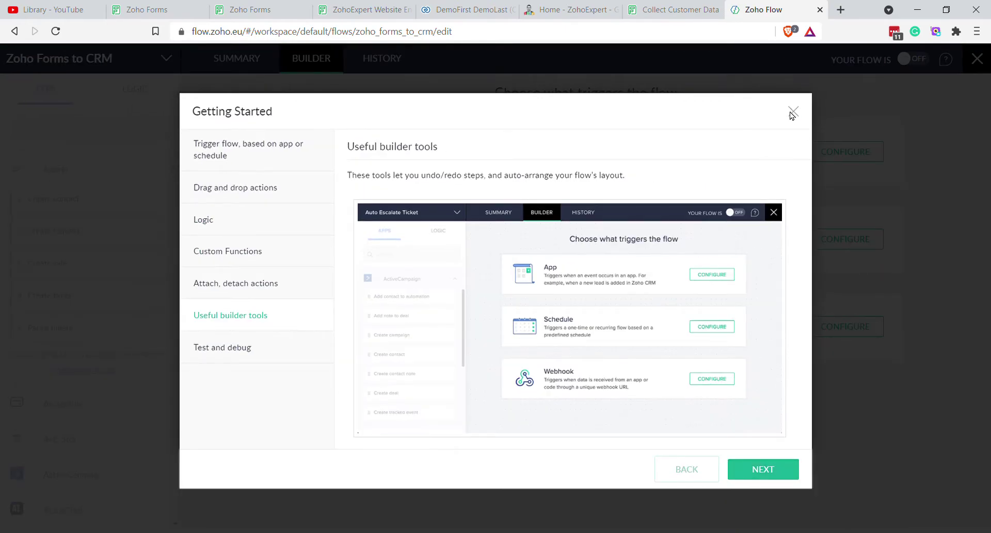
click(792, 114)
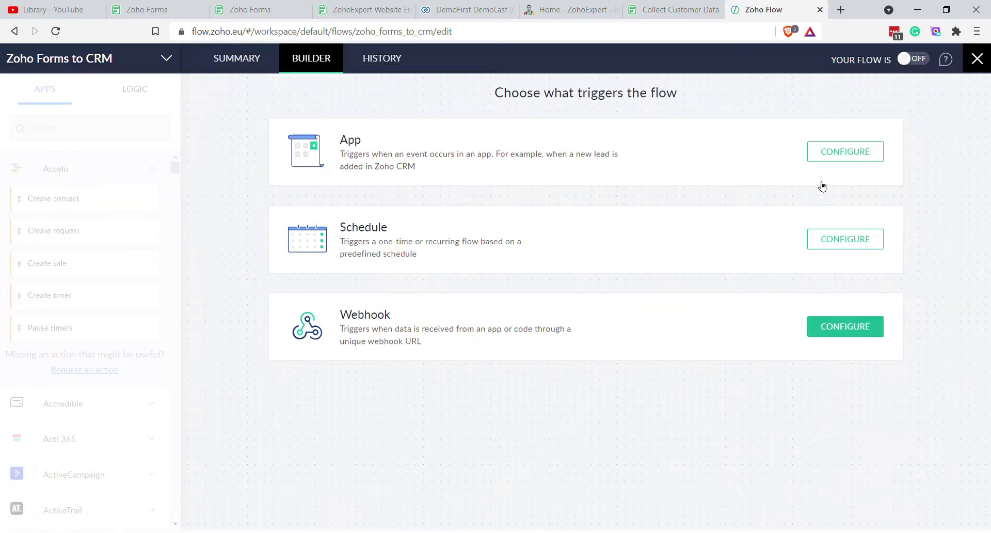
- Configure an app trigger using Zoho Forms with the "Entry submitted - New version" event
click(852, 154)
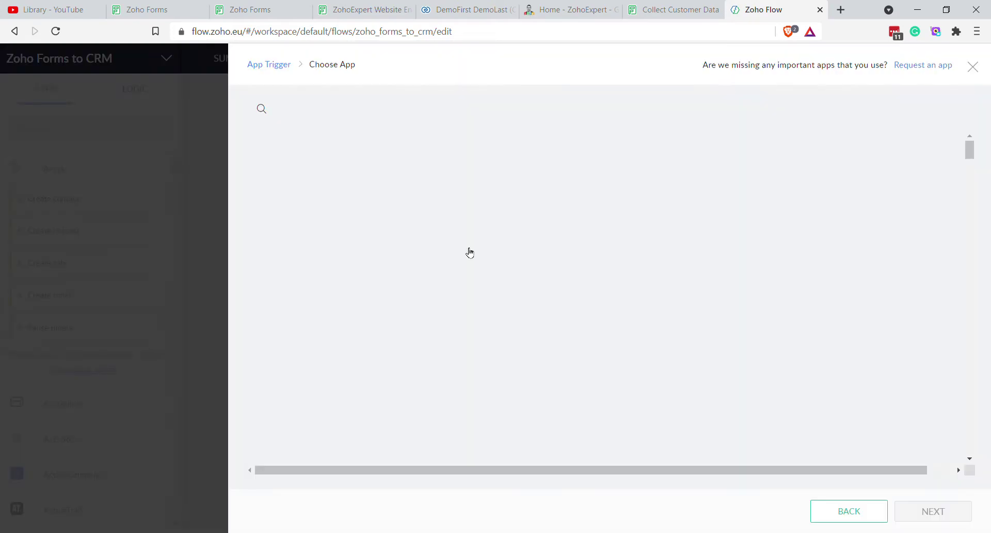
click(326, 112)
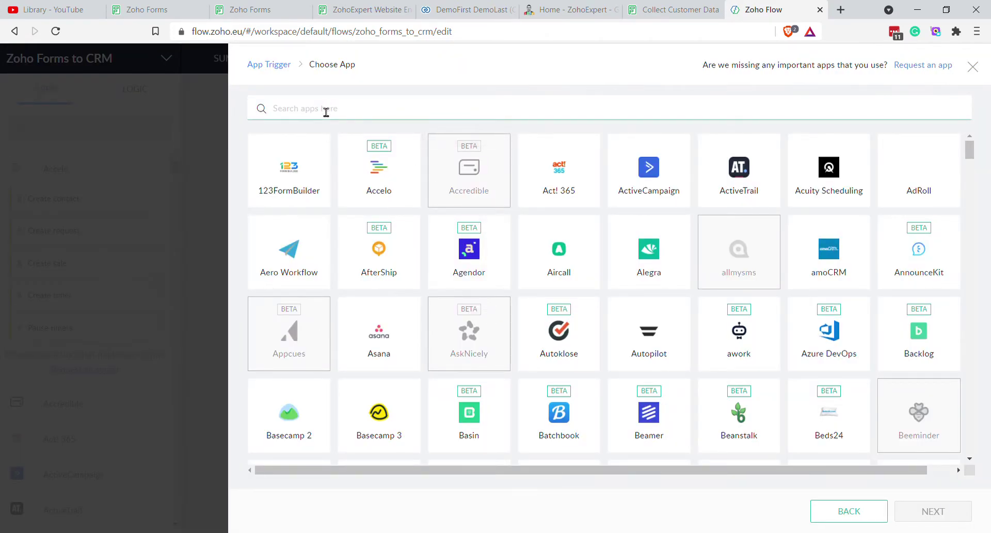
text(zoho forms)
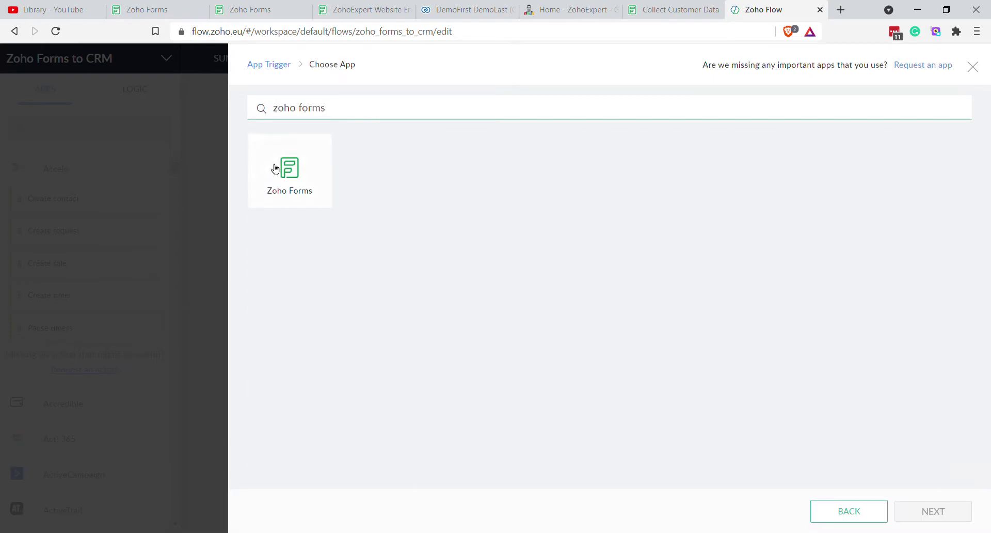
click(282, 172)
click(939, 507)
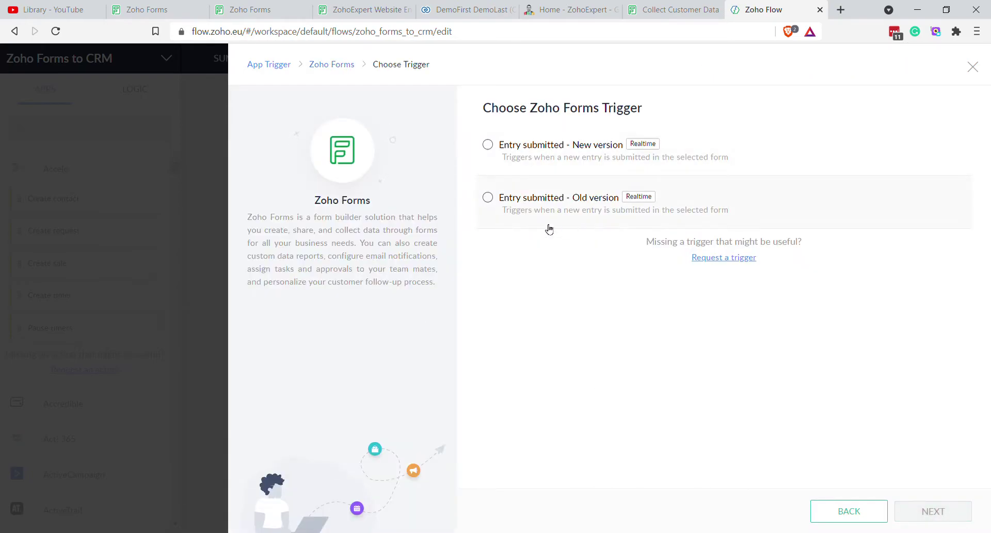
click(495, 154)
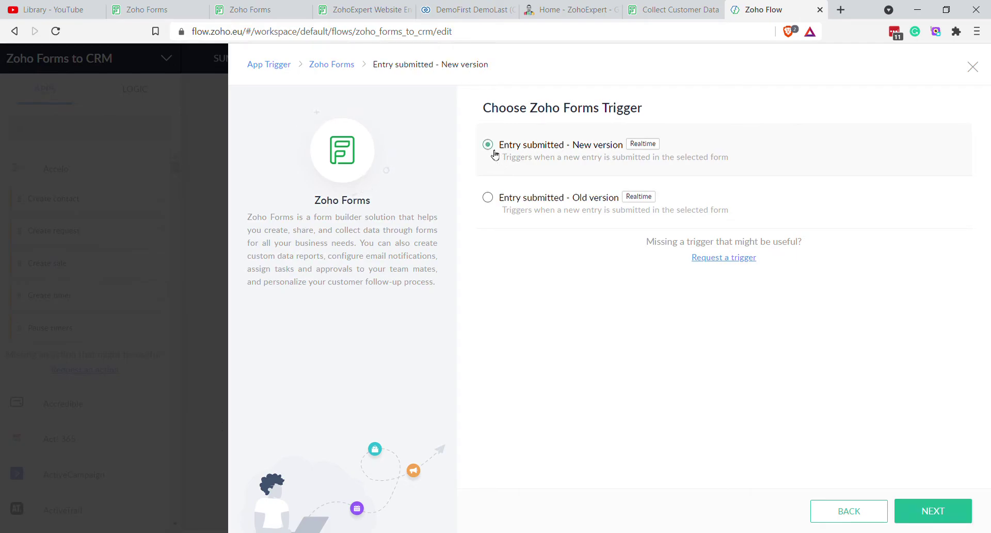
click(920, 514)
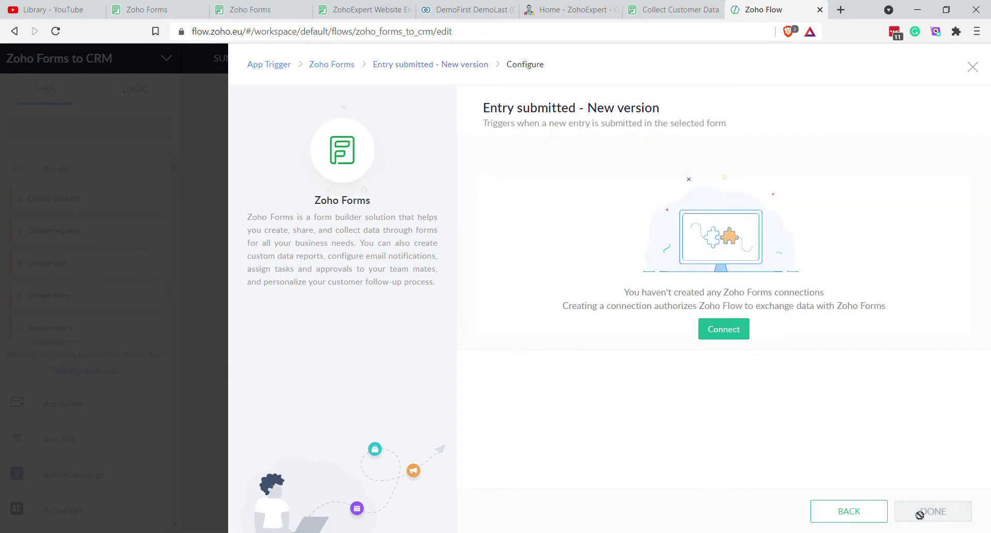
- Create and authorize a Zoho Forms connection named "Zoho Froms" for all triggers and actions
click(704, 329)
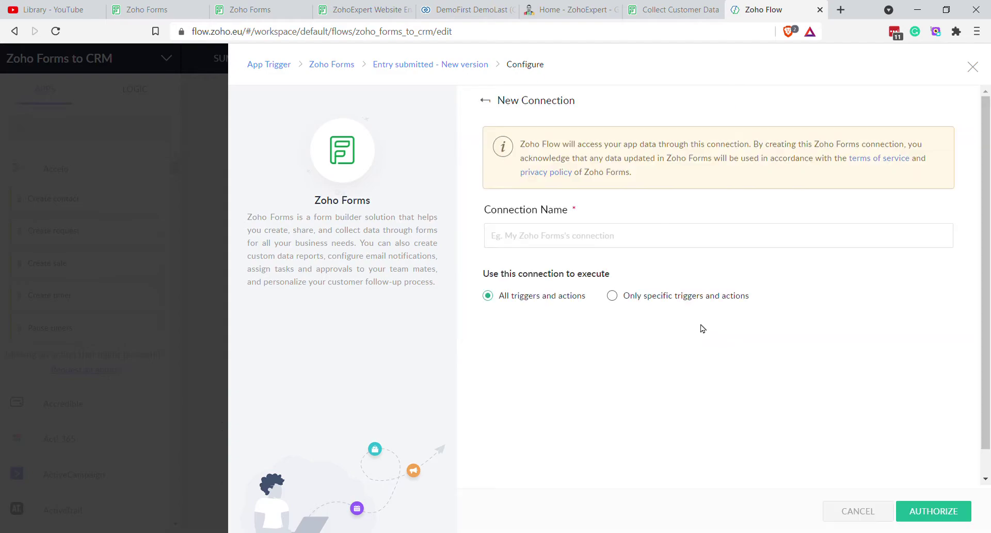
click(555, 238)
text(Zoho Froms)
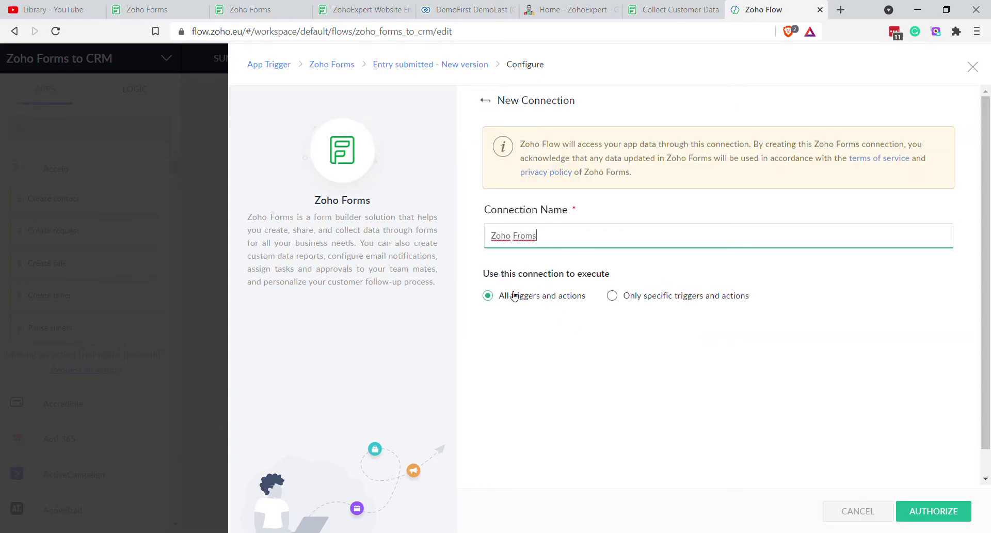
click(936, 516)
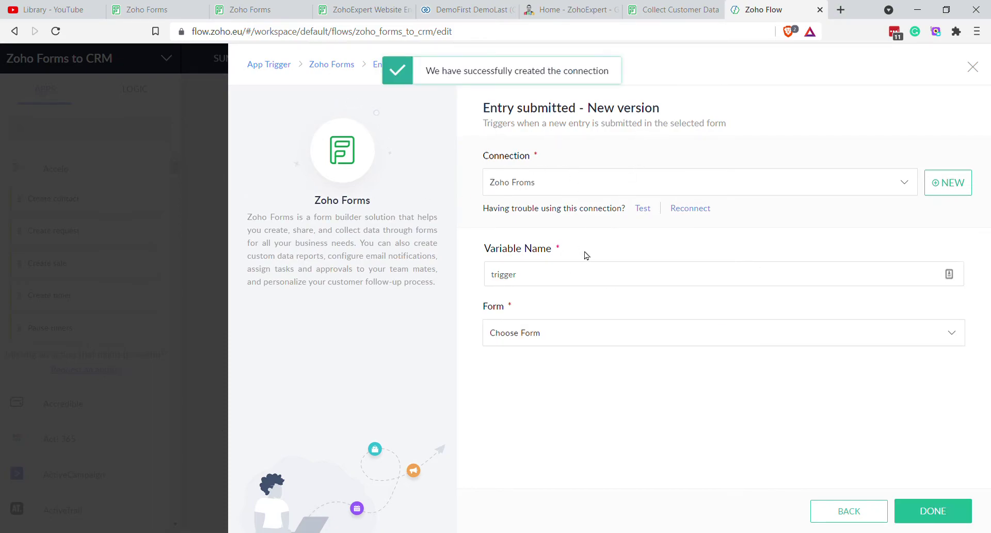
- Set the trigger's form to Collect Customer Data and finish the trigger configuration
click(557, 336)
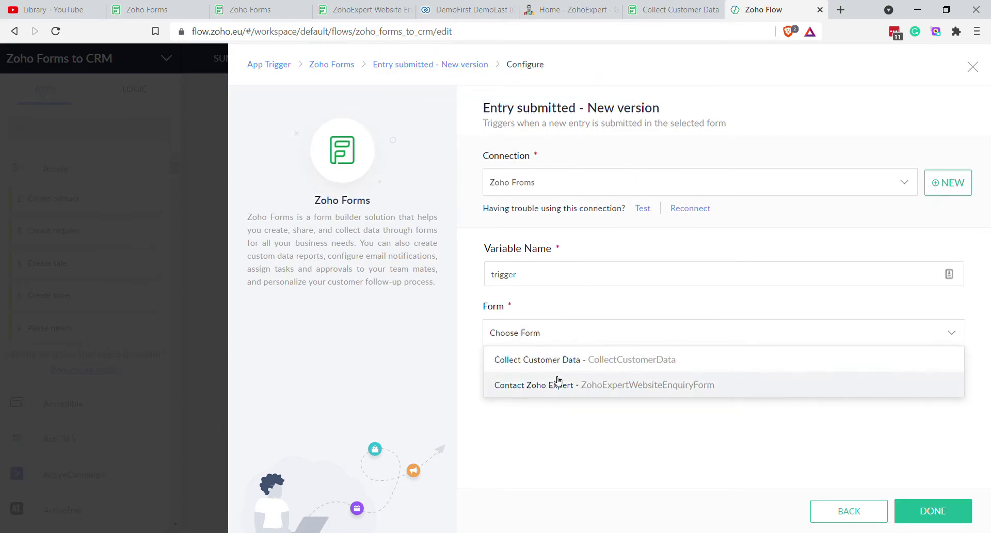
click(558, 361)
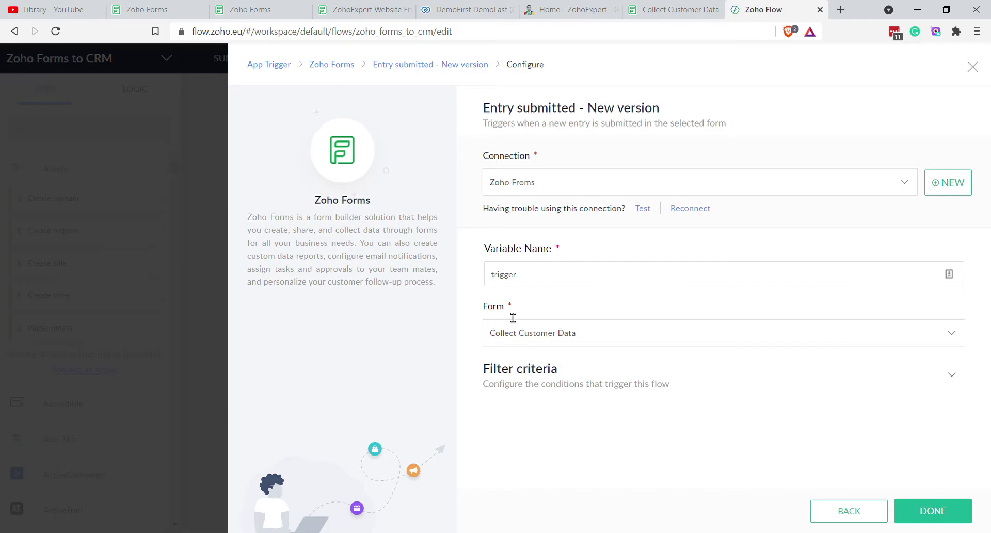
click(931, 518)
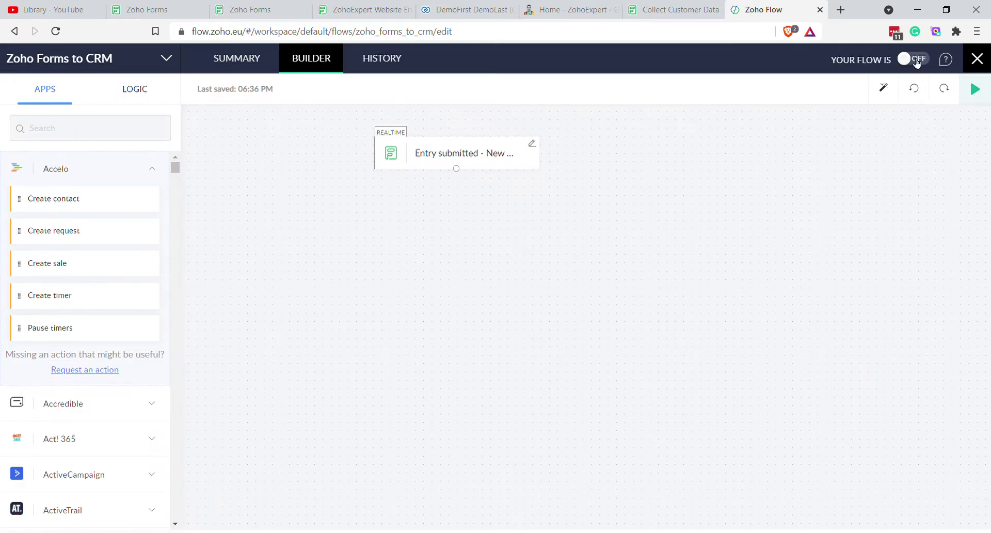
- Try to find the Zoho CRM actions in the builder's app list by searching for "crm" and browsing
click(120, 131)
text(crm)
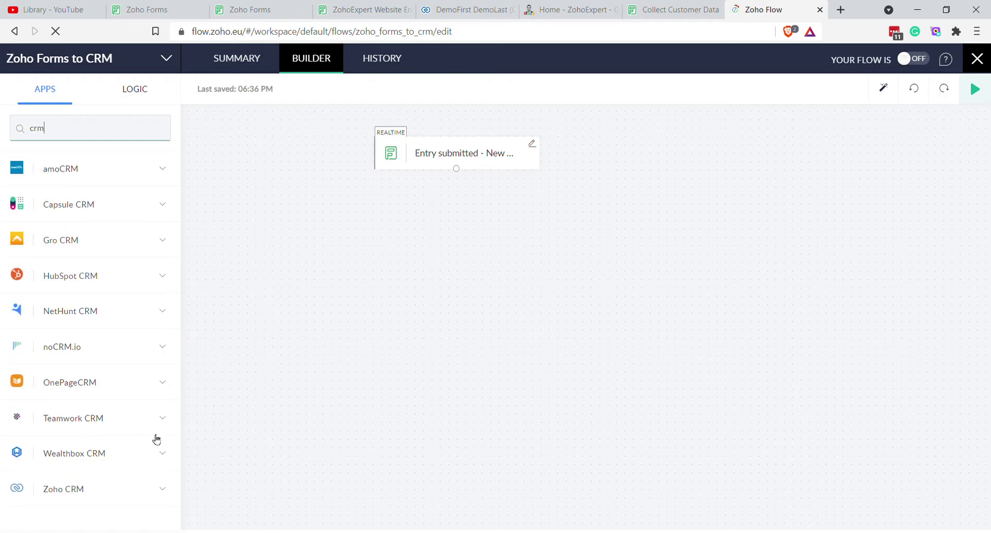
click(134, 489)
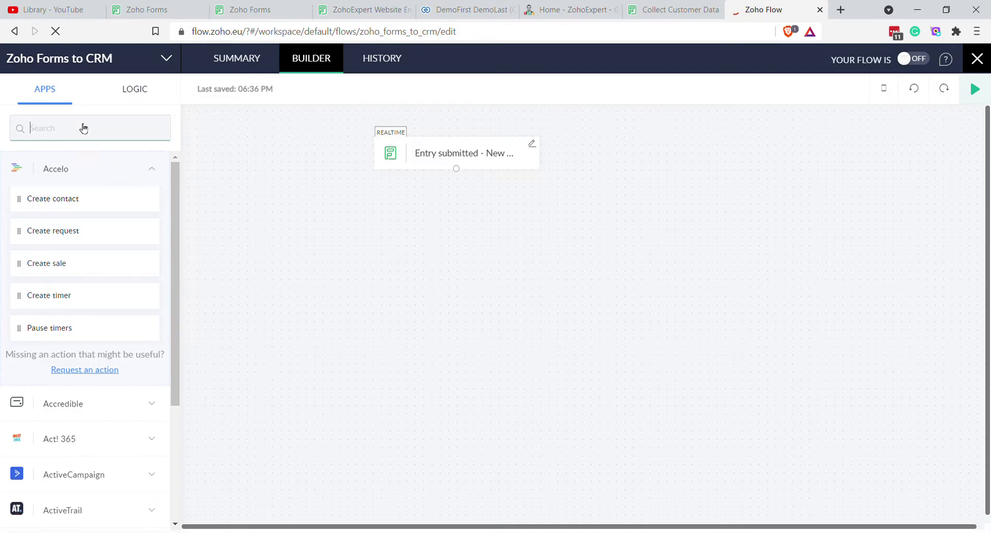
scroll(154, 351, down, 15)
scroll(155, 355, down, 4)
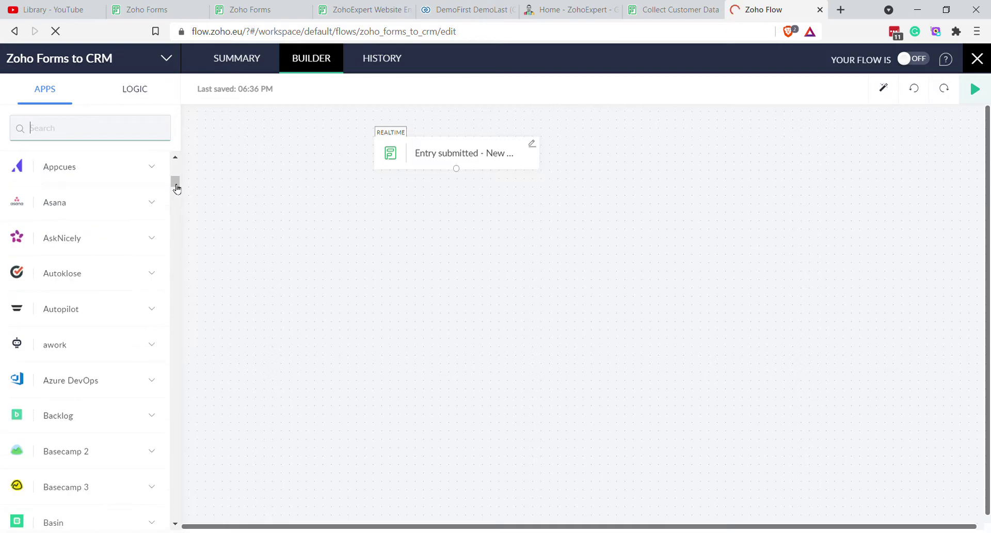
- Find Zoho CRM by searching the apps for "crm" and add its Fetch module entry action below the form trigger
text(c)
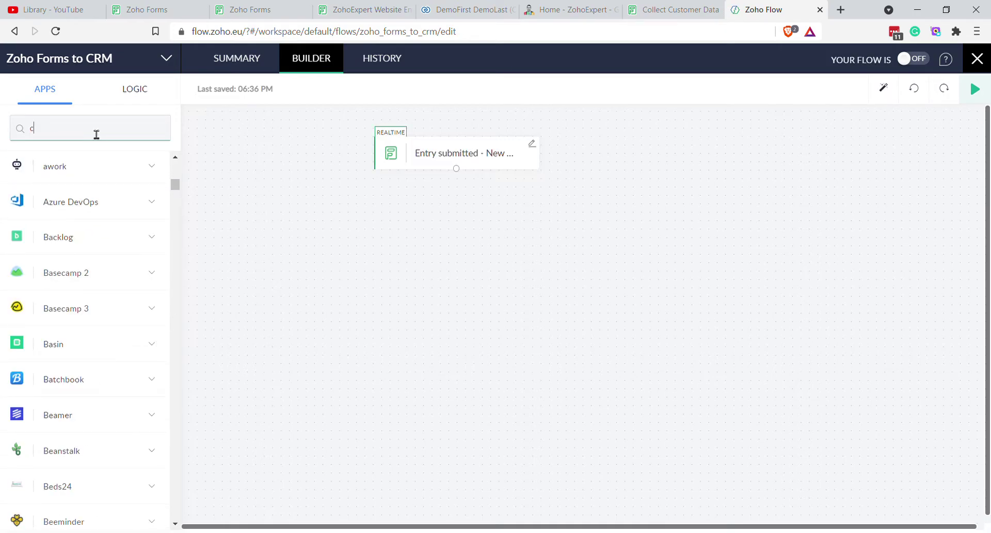
text(rm)
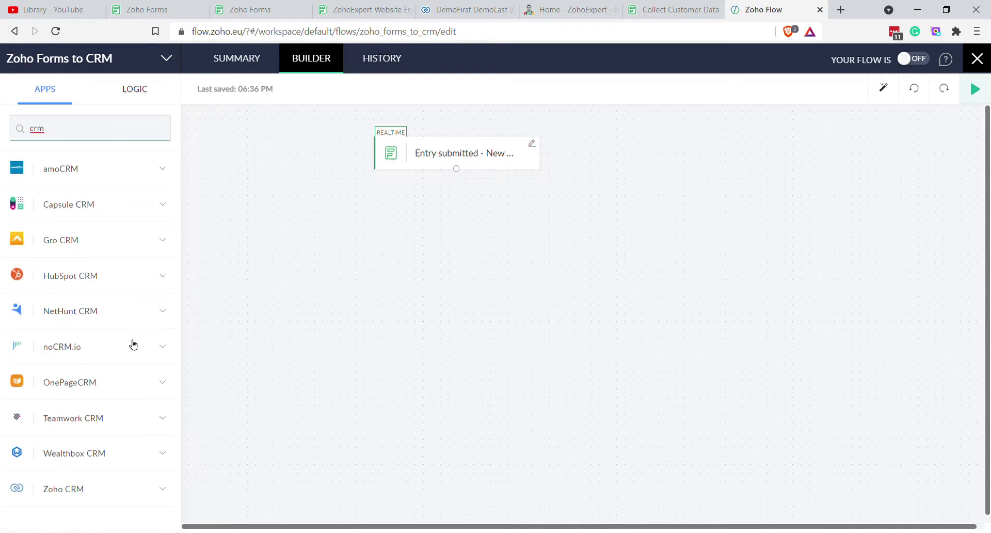
click(170, 490)
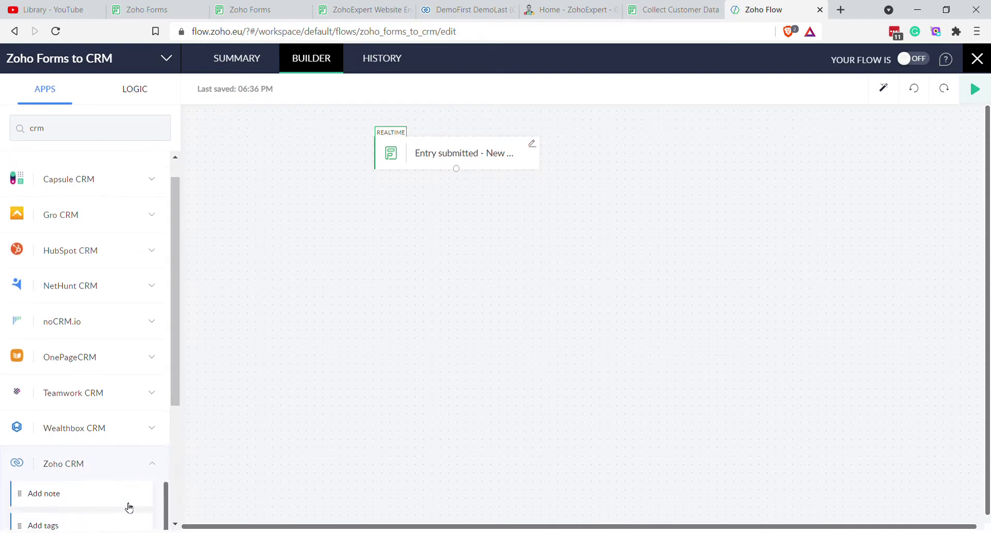
scroll(137, 444, down, 5)
scroll(137, 433, up, 3)
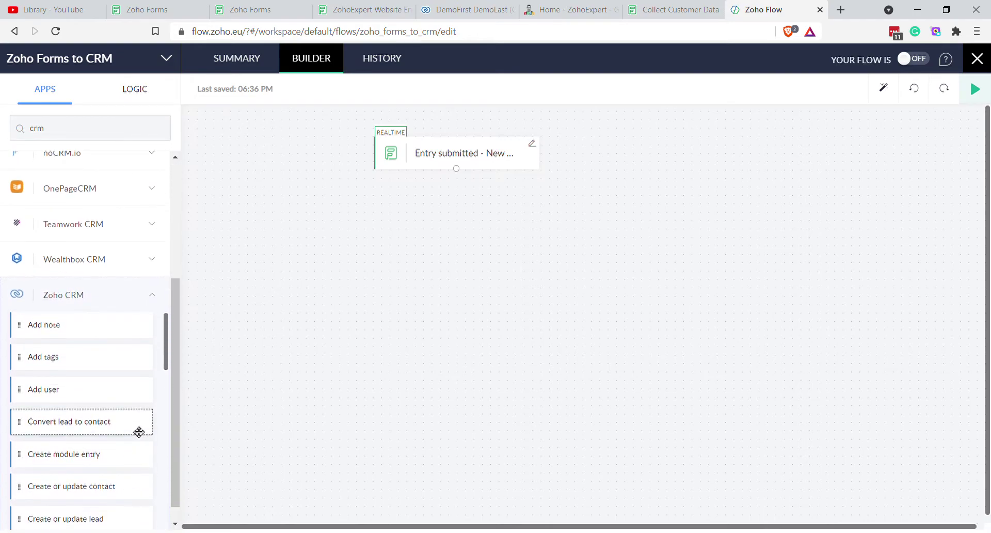
scroll(139, 431, down, 3)
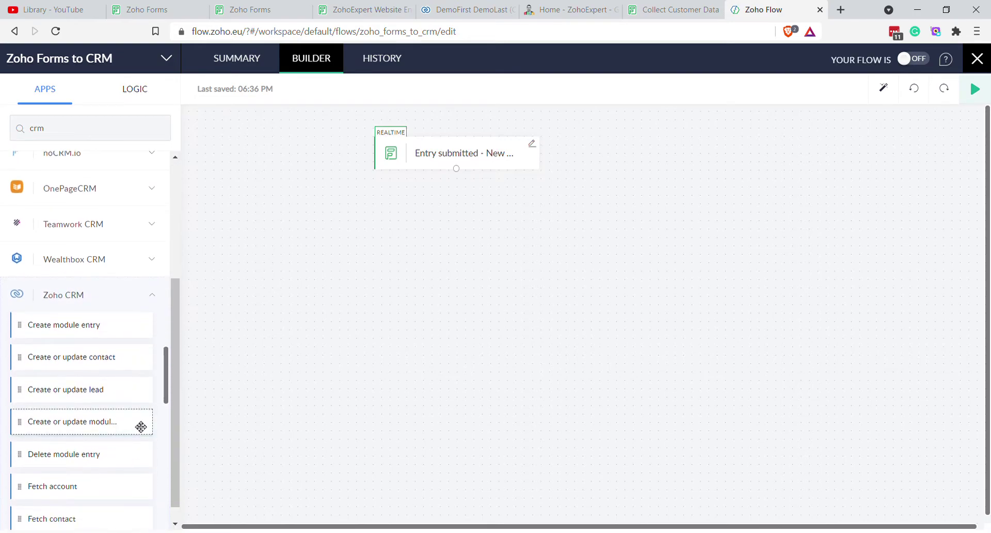
scroll(139, 428, down, 3)
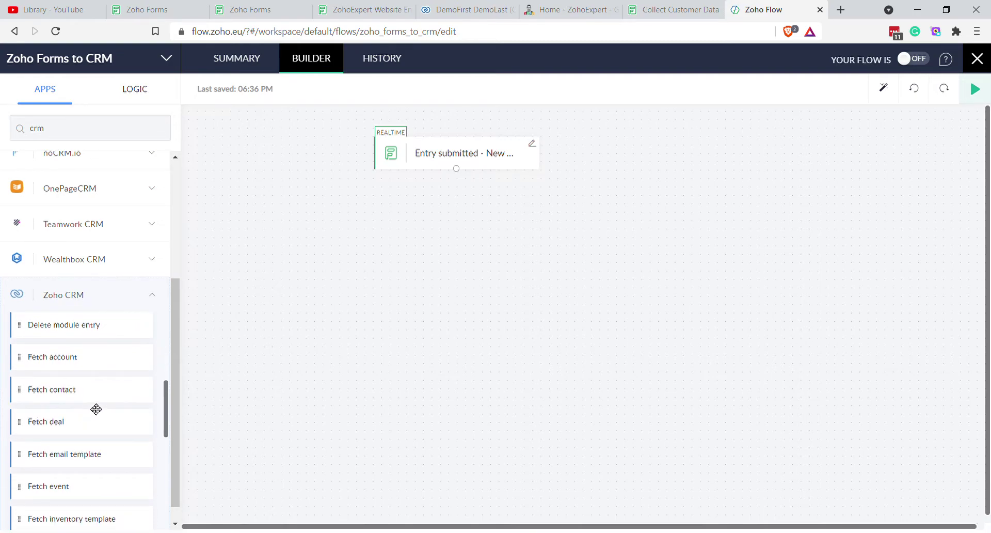
scroll(115, 397, down, 1)
scroll(115, 397, down, 1)
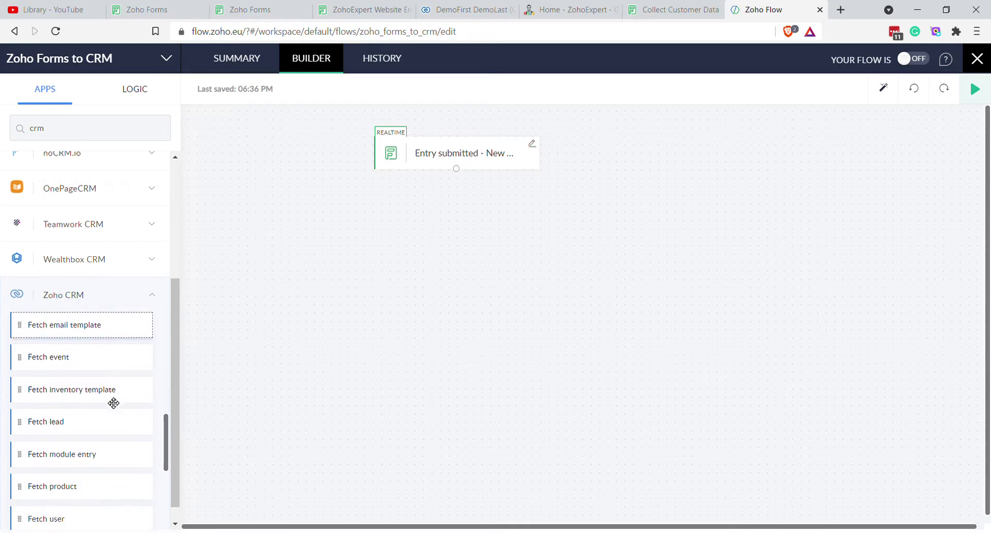
drag(66, 459, 457, 247)
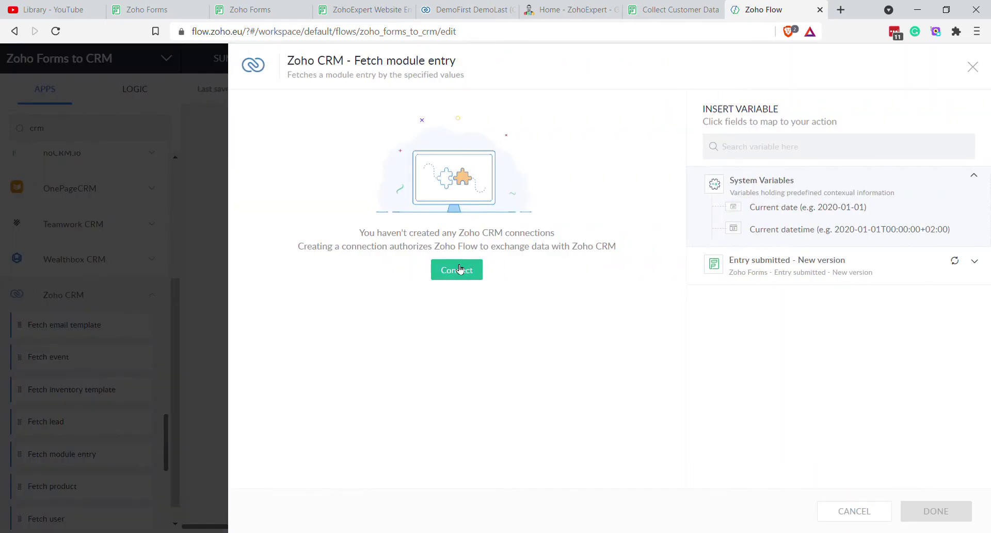
- Create and authorize a Zoho CRM connection named "Zoho CRM" for all triggers and actions
click(458, 268)
click(563, 247)
text(Zoho CRM)
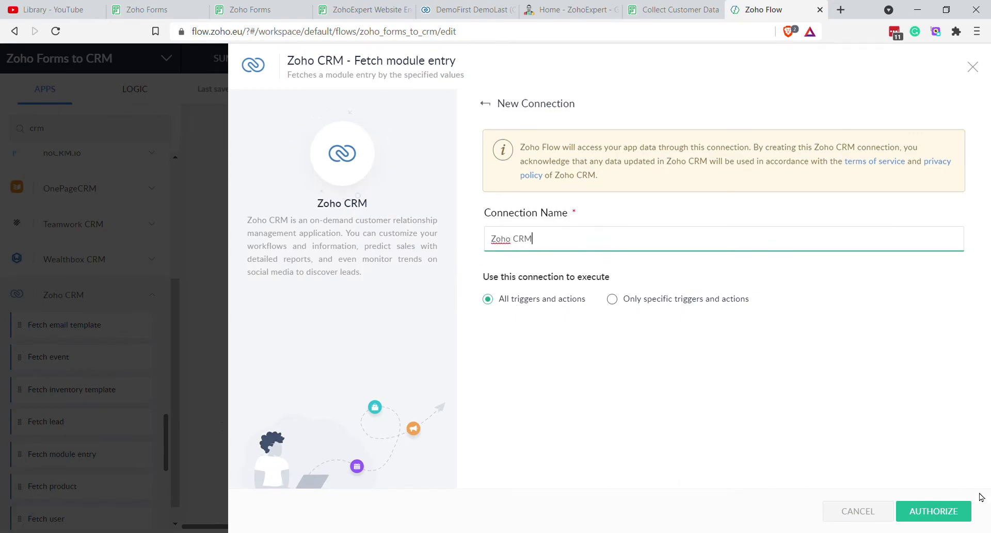
click(926, 523)
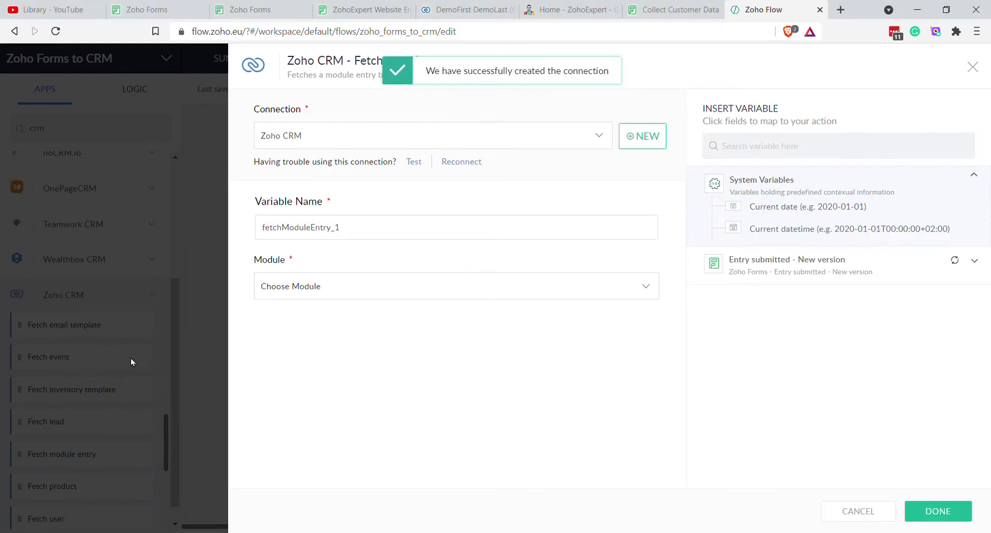
- Configure the fetch action to use the Contacts module, matching Contact_Hash to the form entry's Contact_Hash variable, and finish the configuration
click(316, 290)
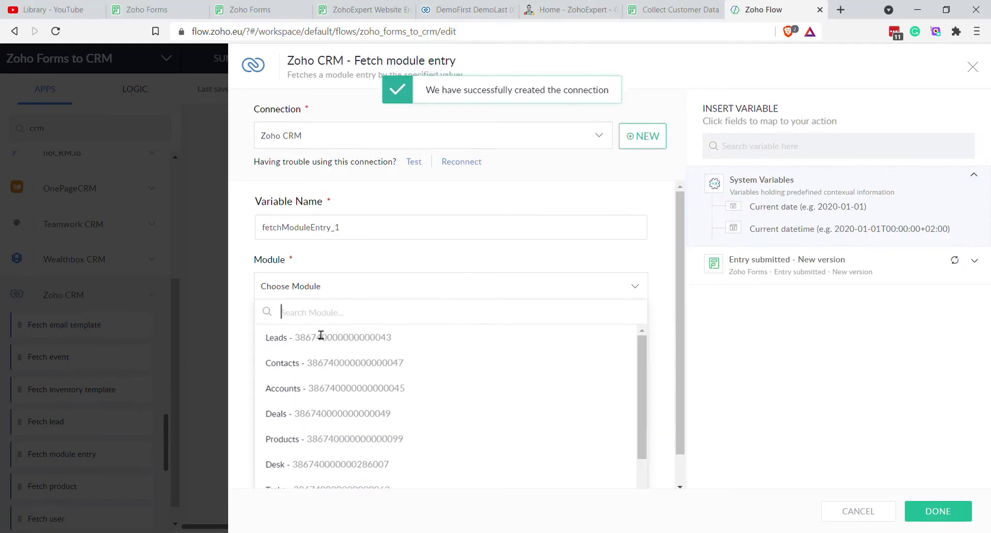
click(311, 360)
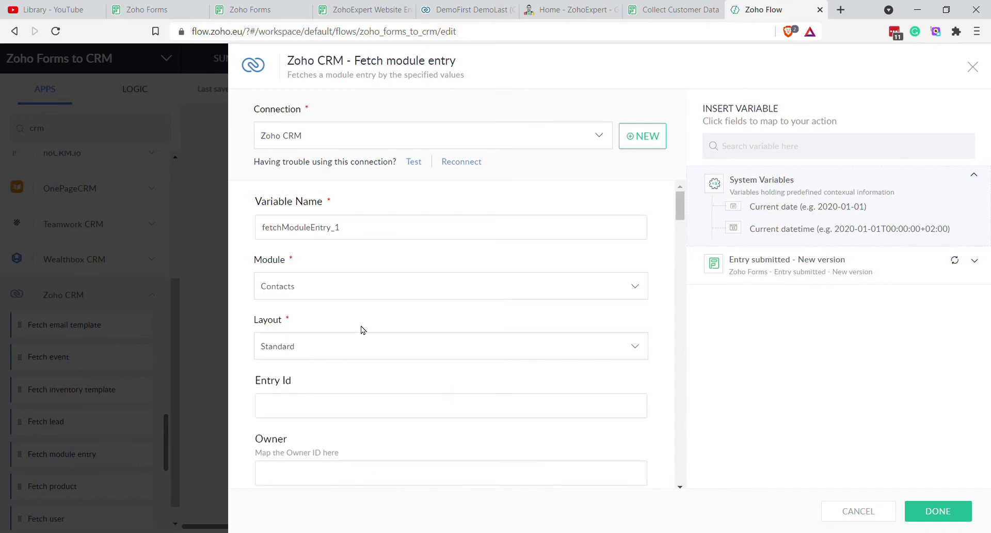
scroll(365, 332, down, 3)
scroll(365, 332, down, 10)
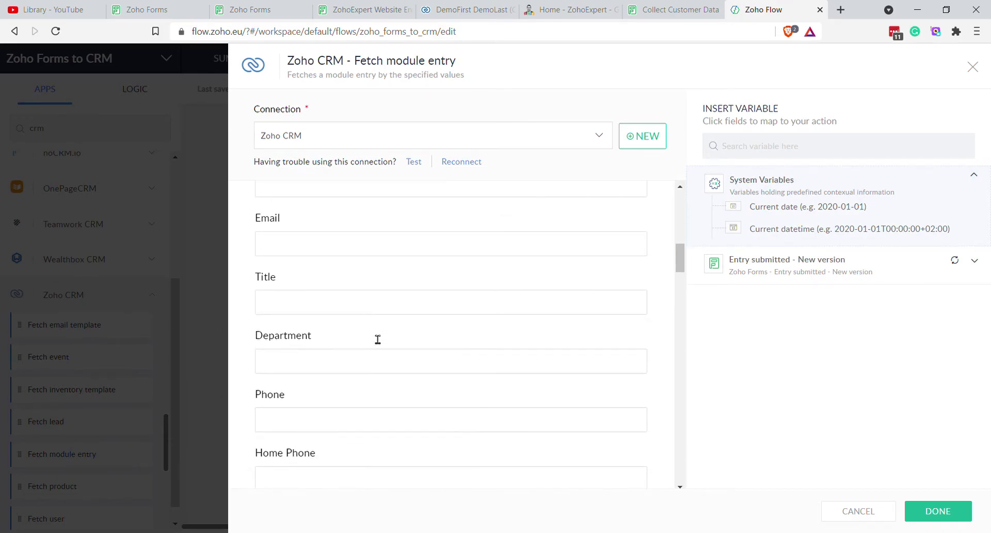
scroll(373, 336, down, 10)
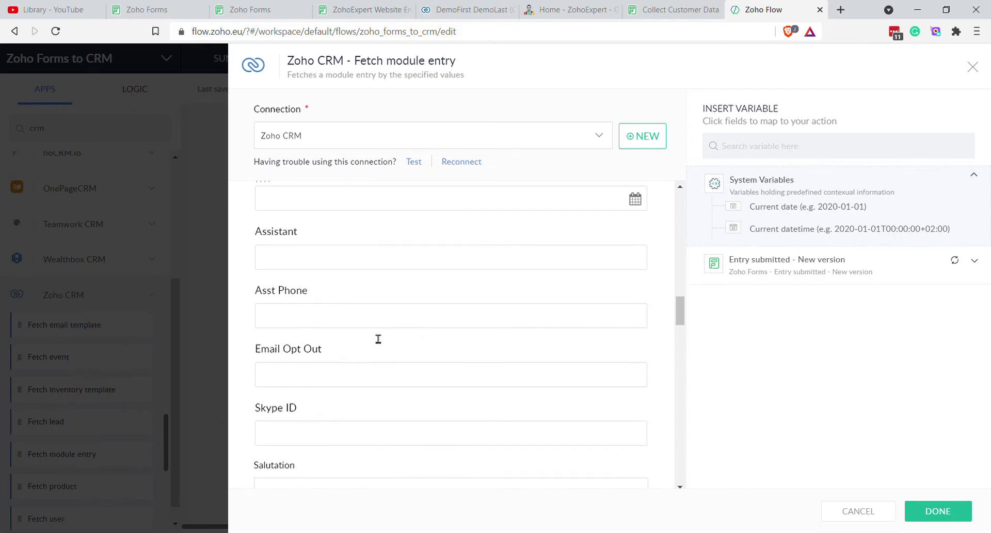
scroll(372, 336, down, 8)
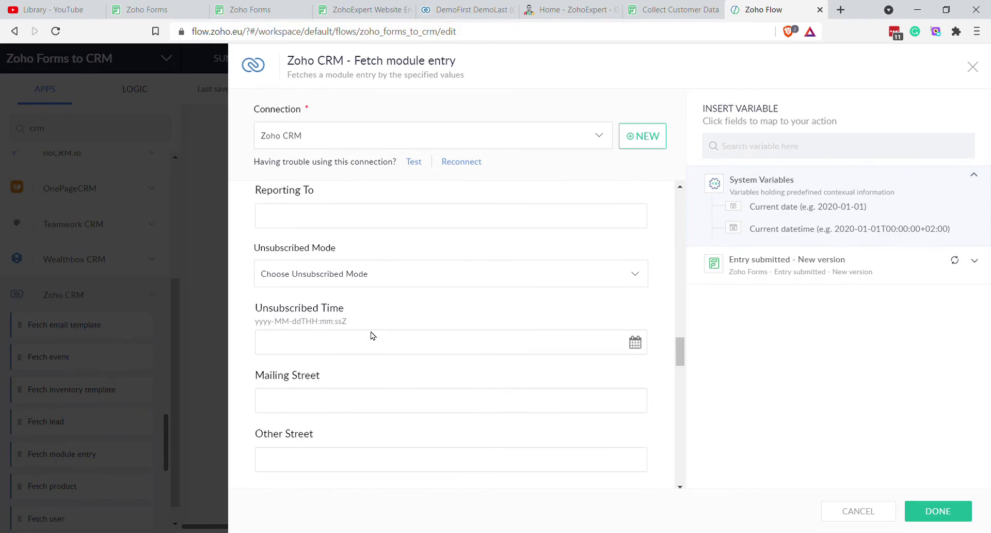
scroll(373, 336, down, 10)
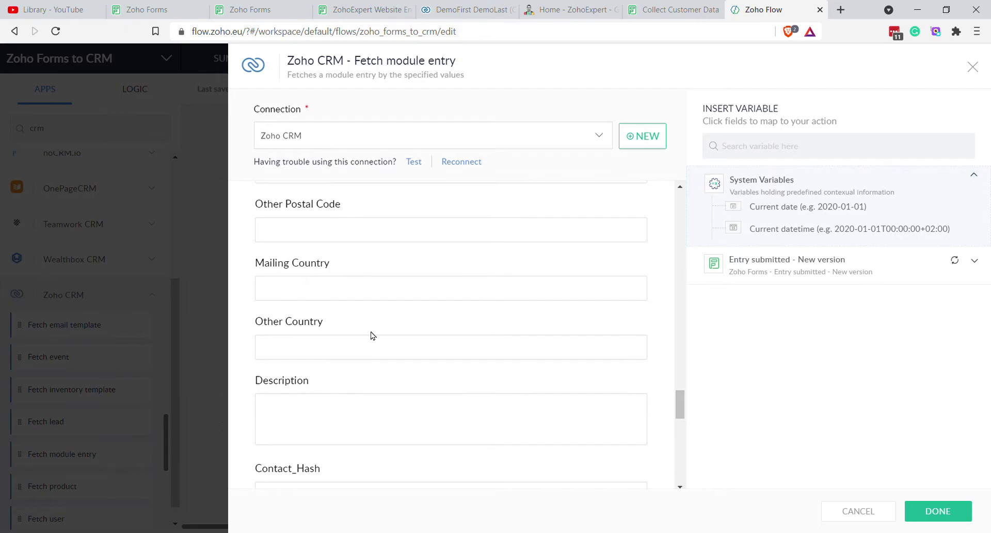
click(323, 309)
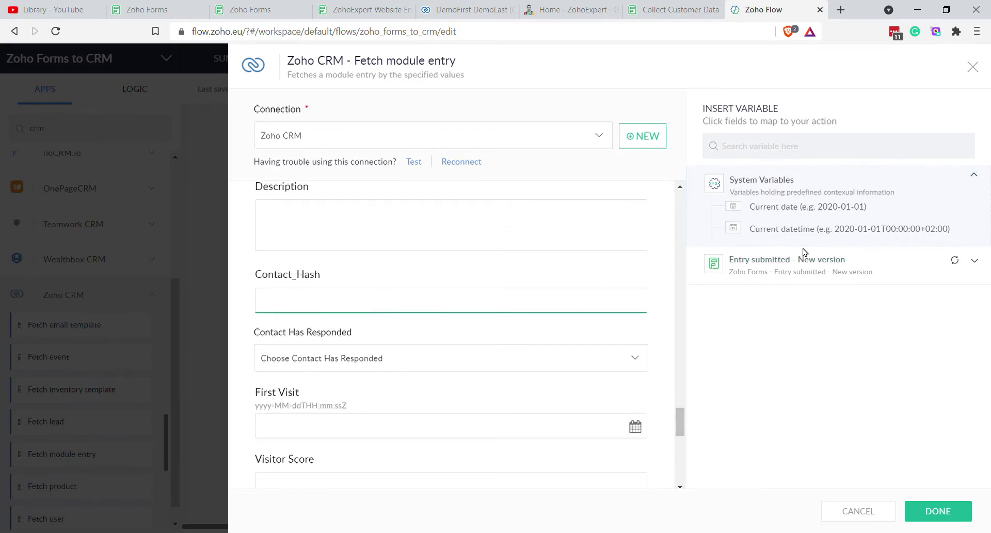
click(865, 267)
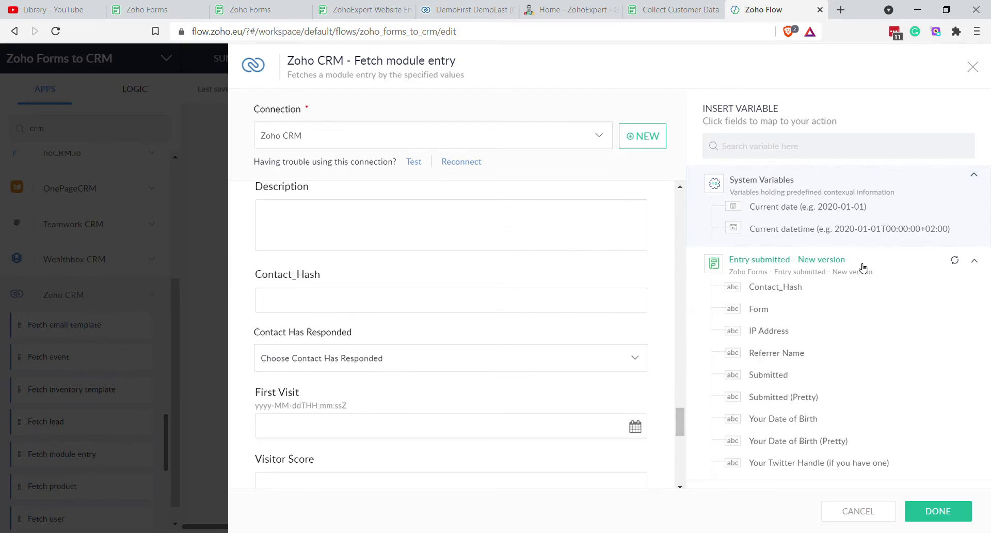
click(771, 287)
click(939, 510)
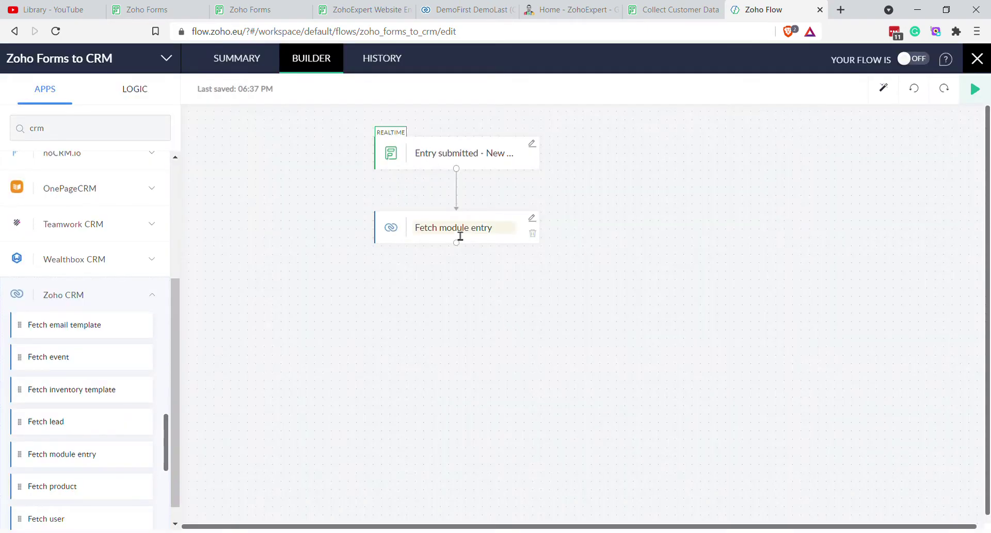
- Rename the Fetch module entry action as "Fetch Contact"
triple_click(460, 235)
text(Fe)
click(272, 246)
- Add Zoho CRM's Add note action to the flow below Fetch Contact
scroll(109, 362, up, 1)
scroll(109, 361, up, 10)
drag(51, 336, 451, 305)
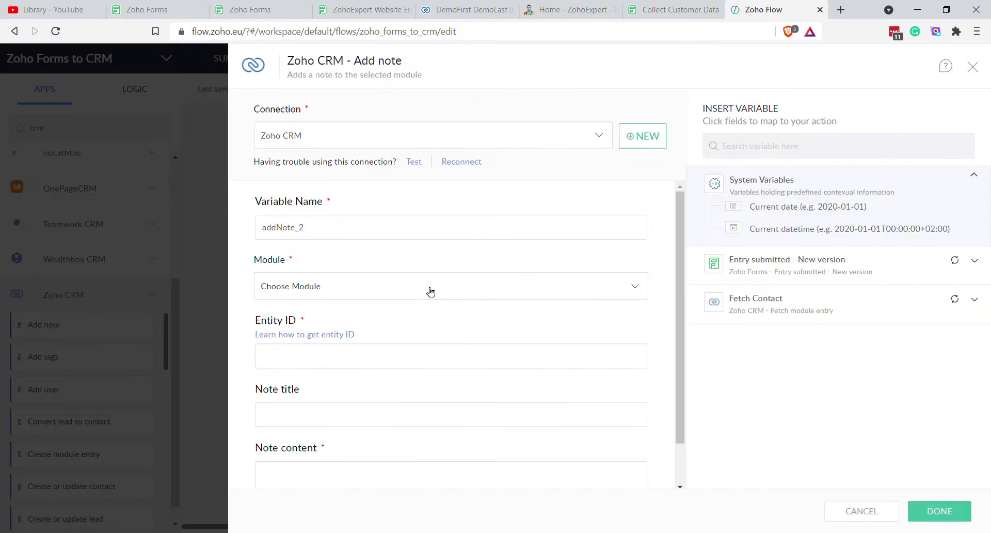
- Map the note's Entity ID to the Entry Id variable from Fetch Contact
click(717, 297)
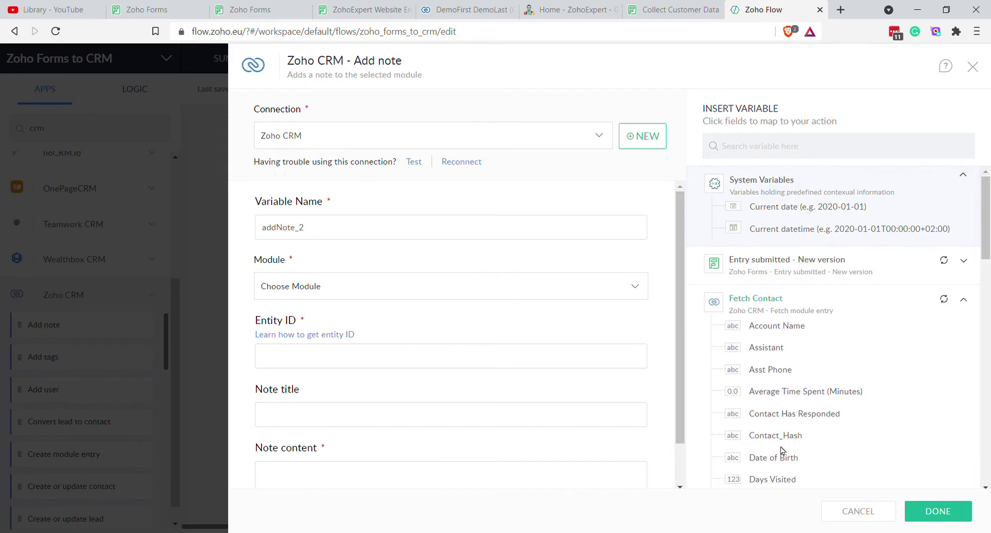
scroll(801, 457, down, 2)
click(347, 364)
click(773, 460)
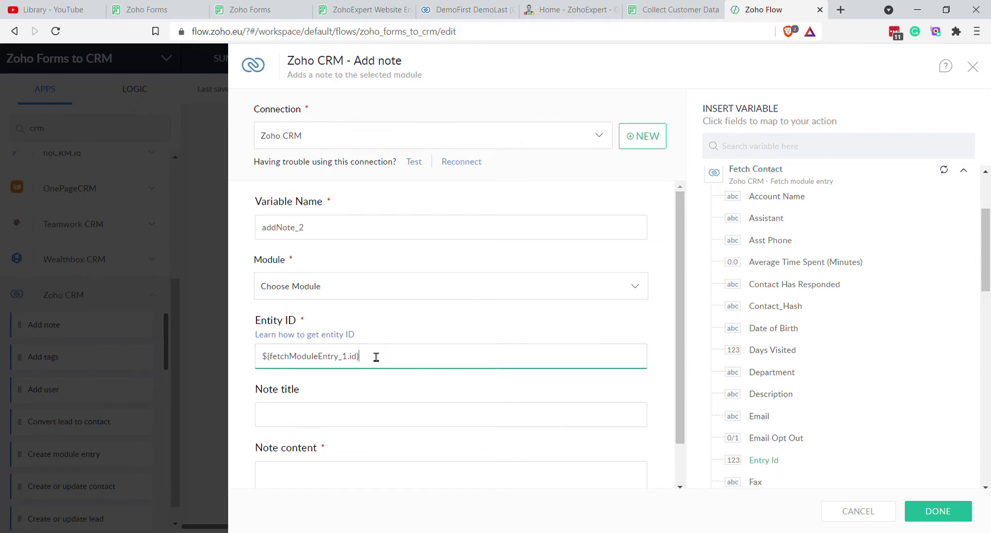
- Set the note title to "Contact Form Received" and start the note content with the same text
scroll(376, 357, down, 1)
click(341, 366)
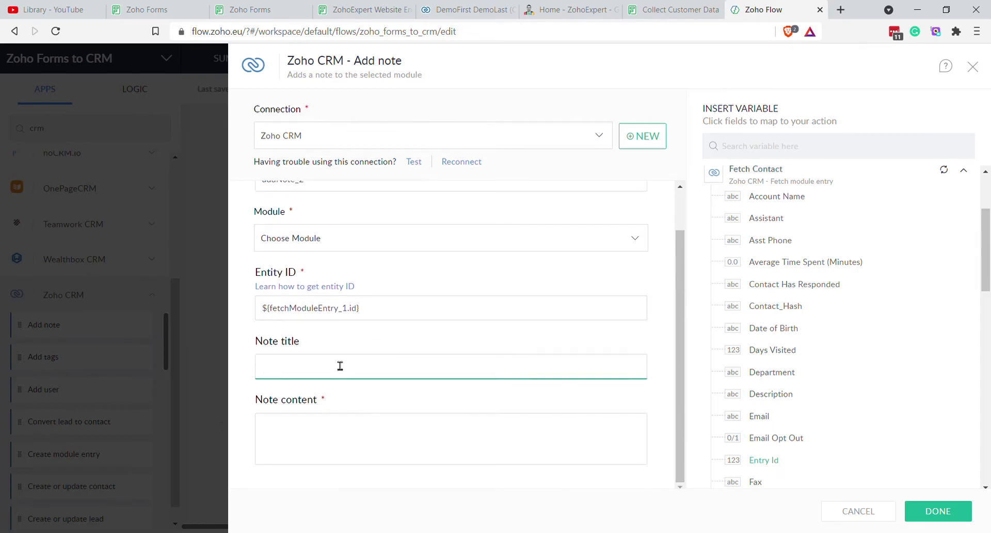
text(Contact Form Received)
key(Tab)
text(Cont)
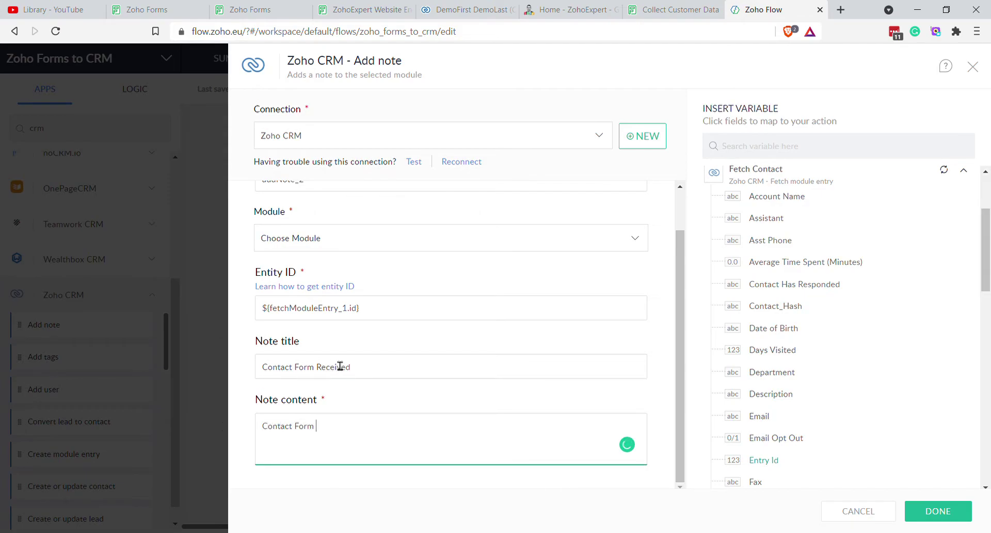
- Add DOB, DOB Pretty and Twitter Handle lines to the note content, each mapped to its matching form entry variable
text(DOBV)
scroll(826, 204, up, 3)
click(789, 262)
scroll(795, 242, down, 5)
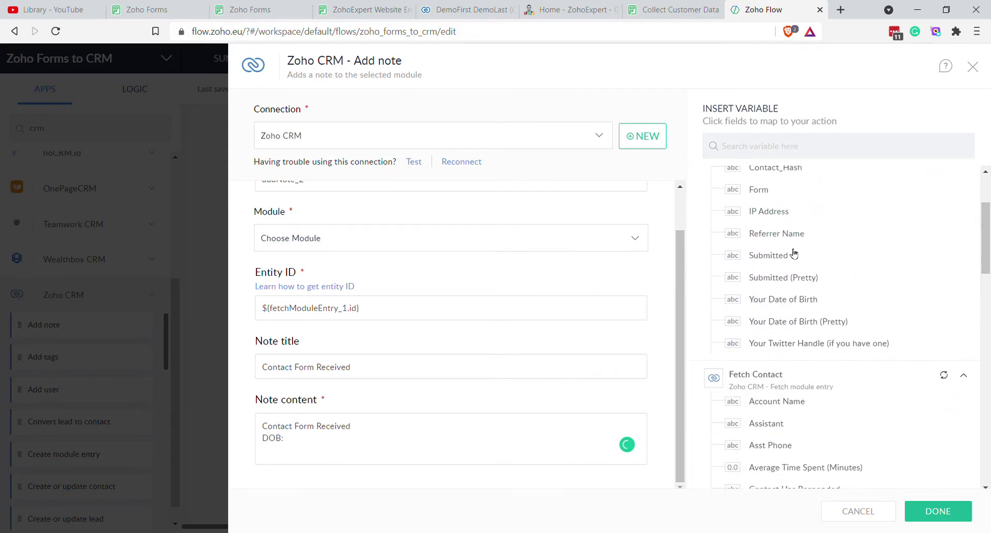
click(794, 225)
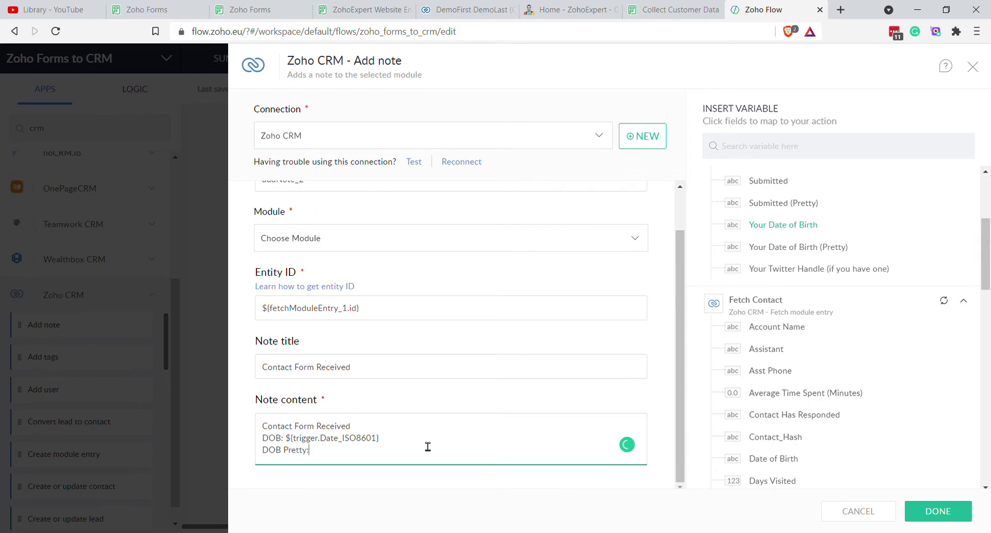
click(767, 246)
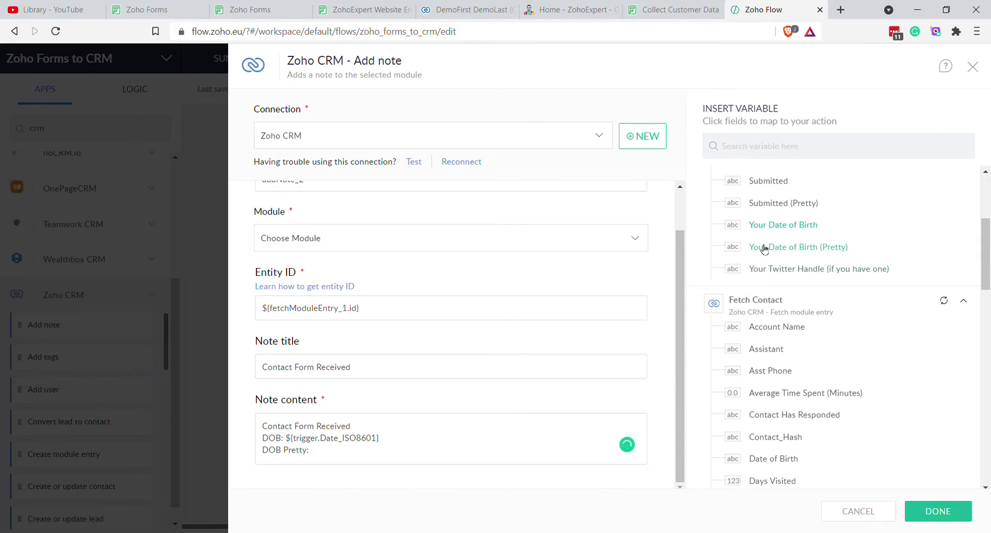
key(Return)
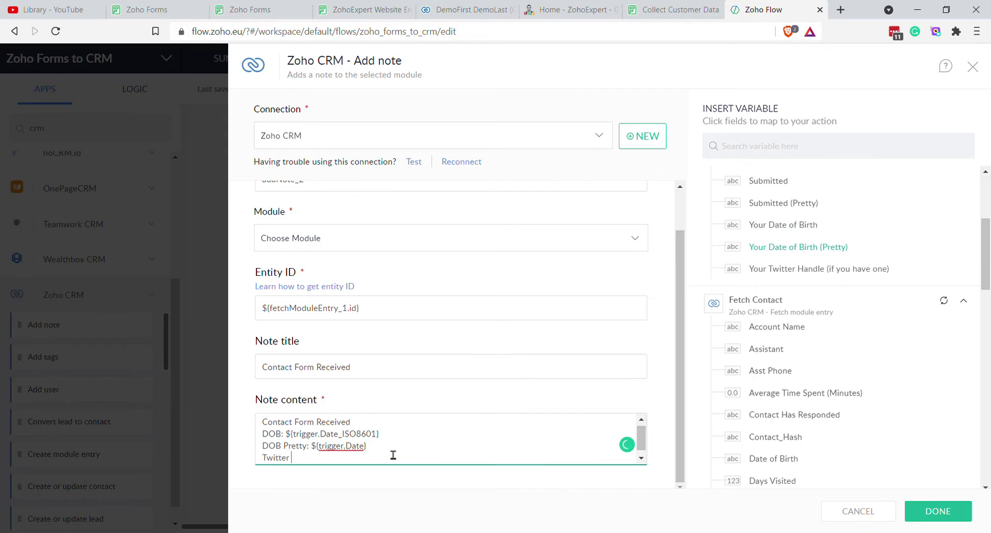
click(812, 270)
- Set the note's module to Contacts and finish the Add note configuration
click(935, 517)
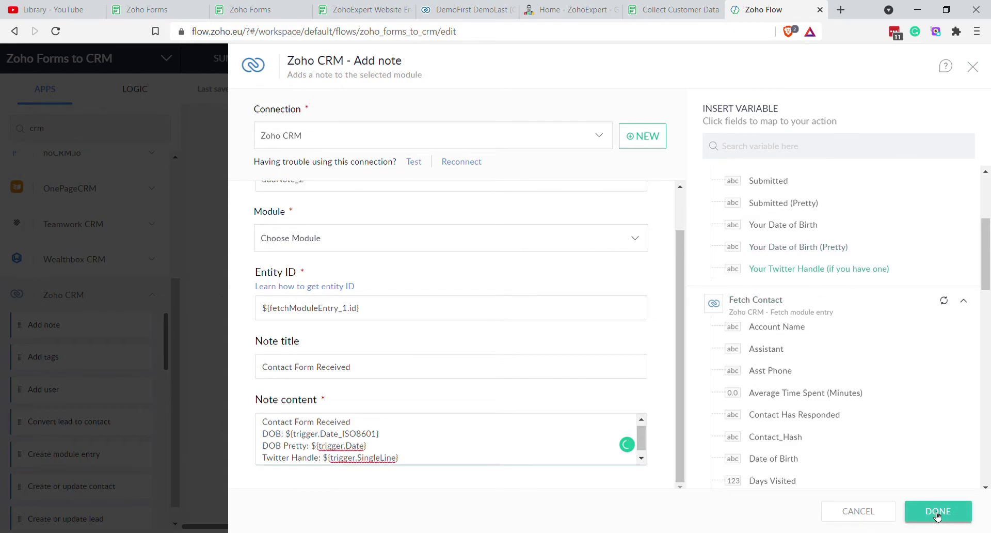
click(937, 516)
scroll(529, 416, up, 2)
scroll(559, 343, down, 2)
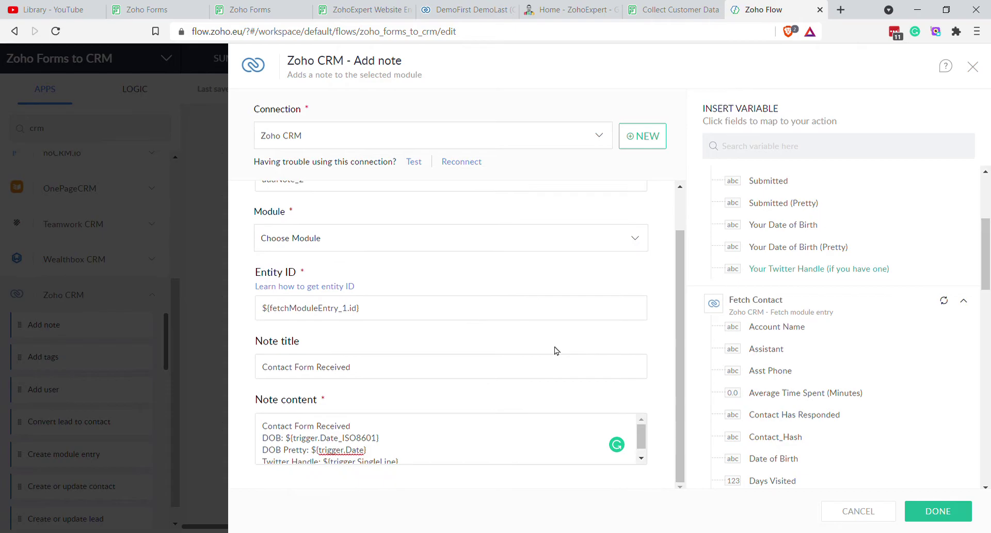
scroll(480, 449, down, 1)
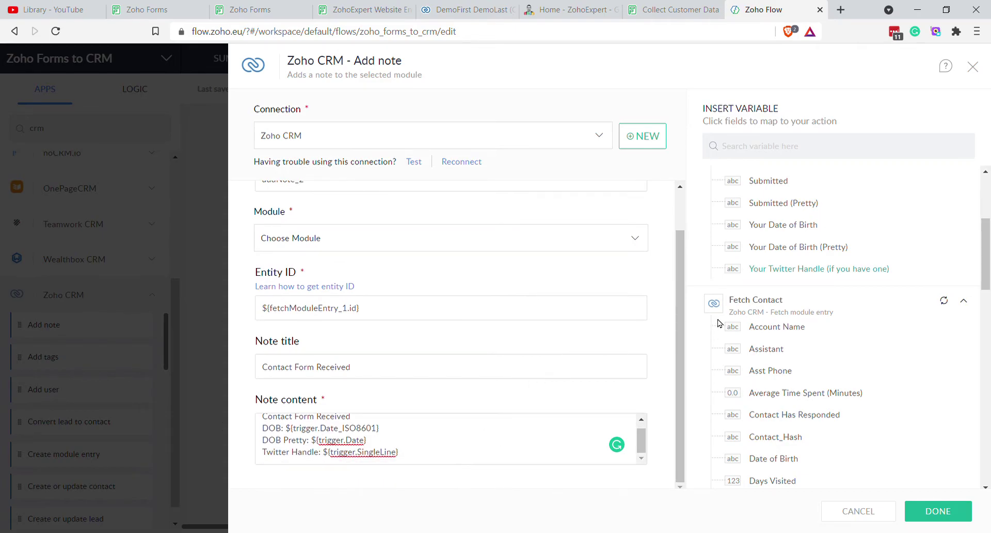
click(950, 511)
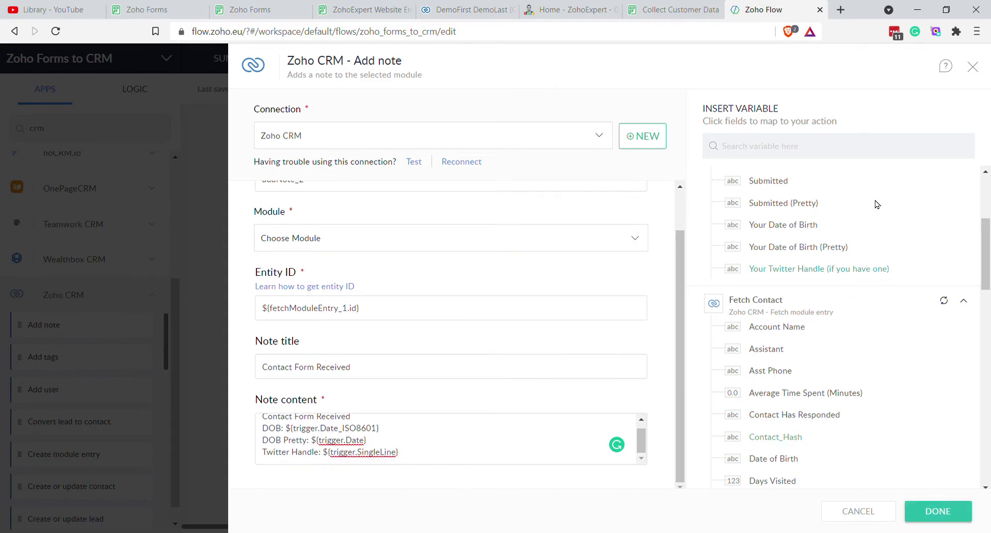
scroll(810, 184, up, 5)
scroll(814, 242, down, 20)
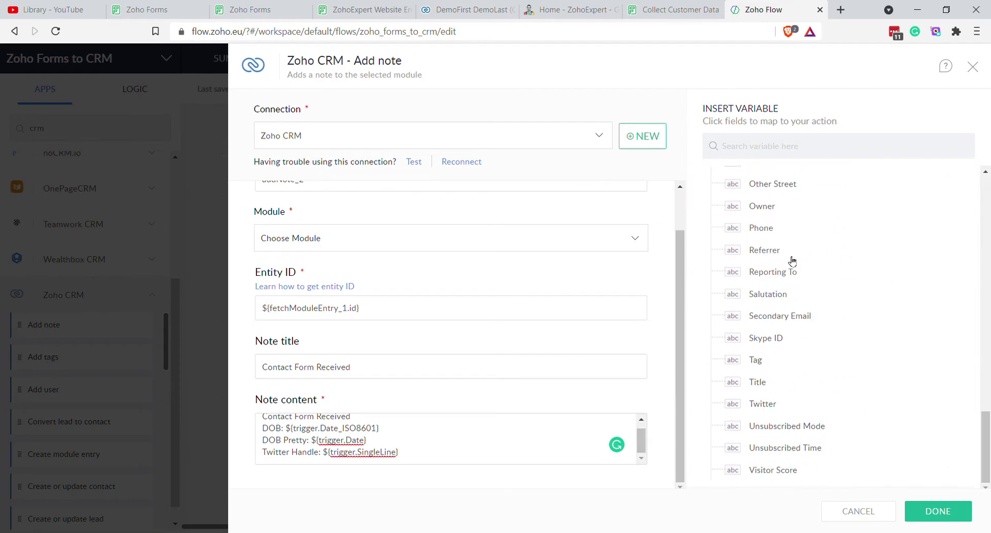
scroll(446, 344, up, 1)
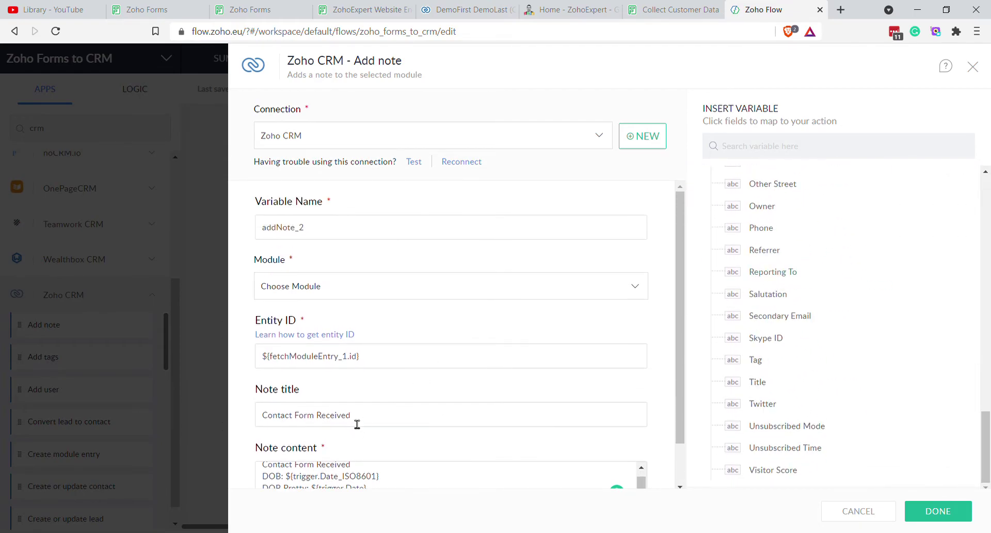
click(396, 292)
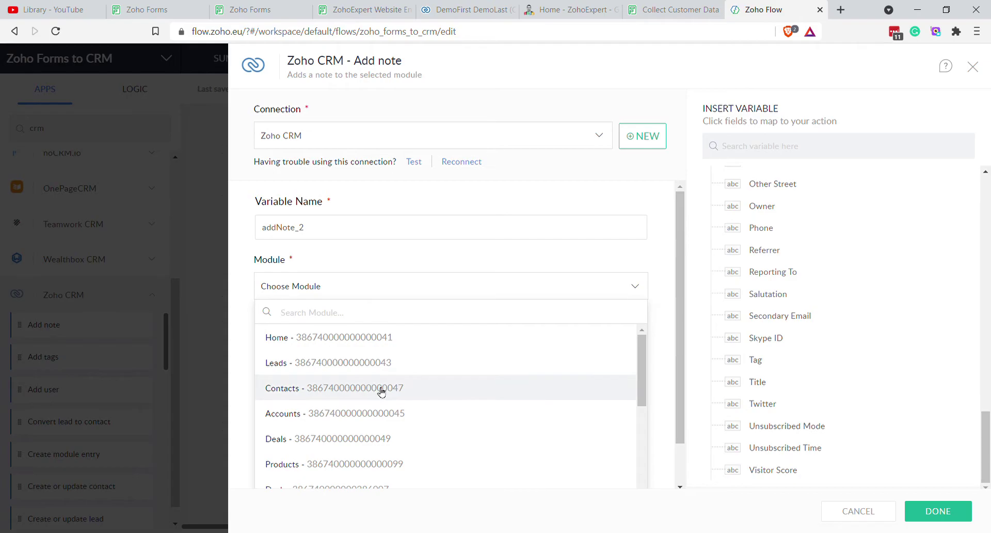
click(379, 391)
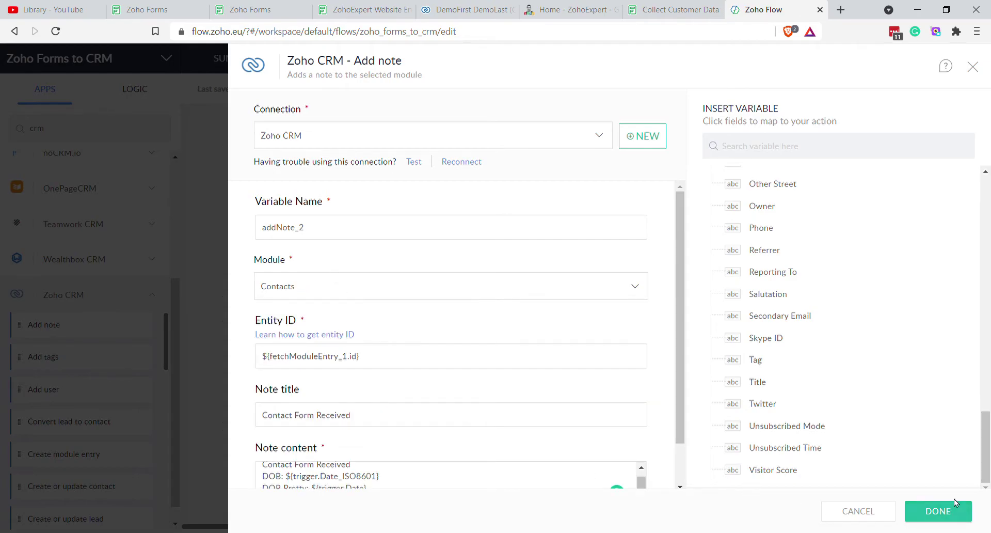
click(943, 518)
- Rename the Add note action as "Add note to contact" and switch the flow on
click(465, 312)
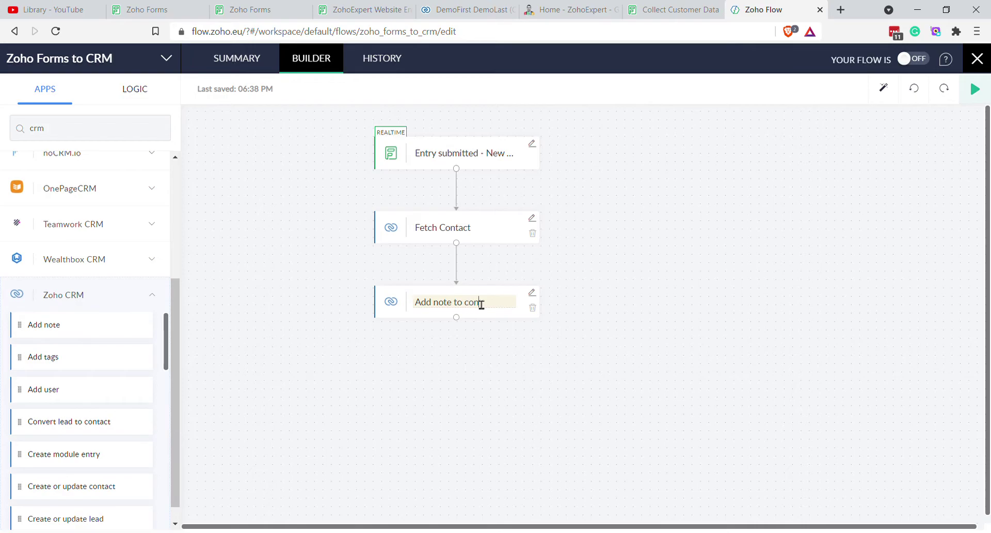
click(507, 394)
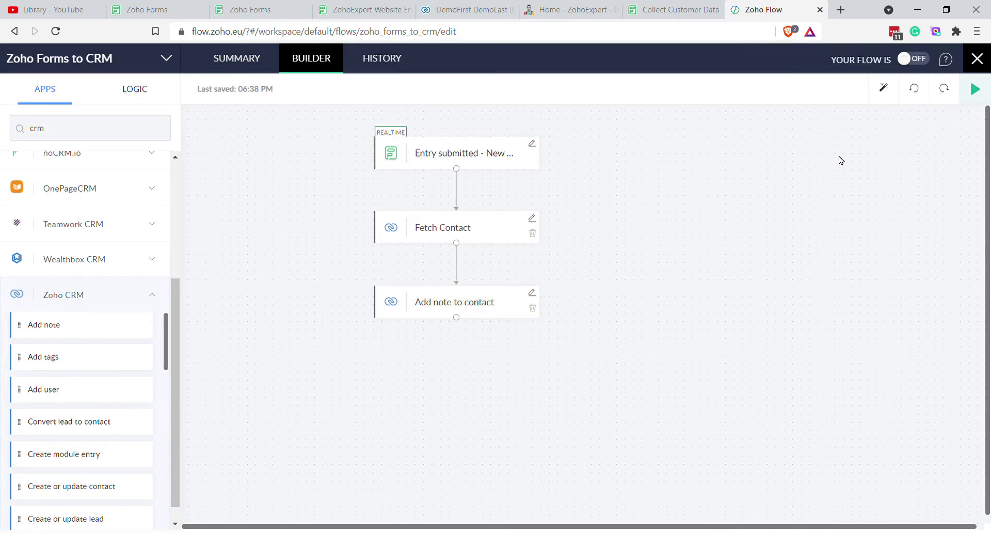
click(922, 61)
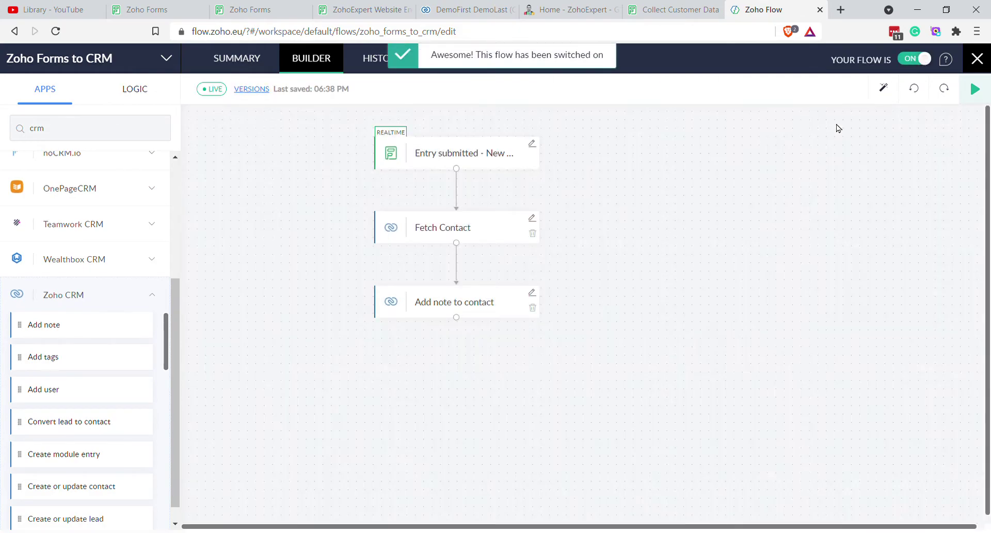
- On the open Collect Customer Data form, fill in the date of birth and the Twitter handle "zohoexpert", keeping the prefilled Contact_Hash
click(667, 9)
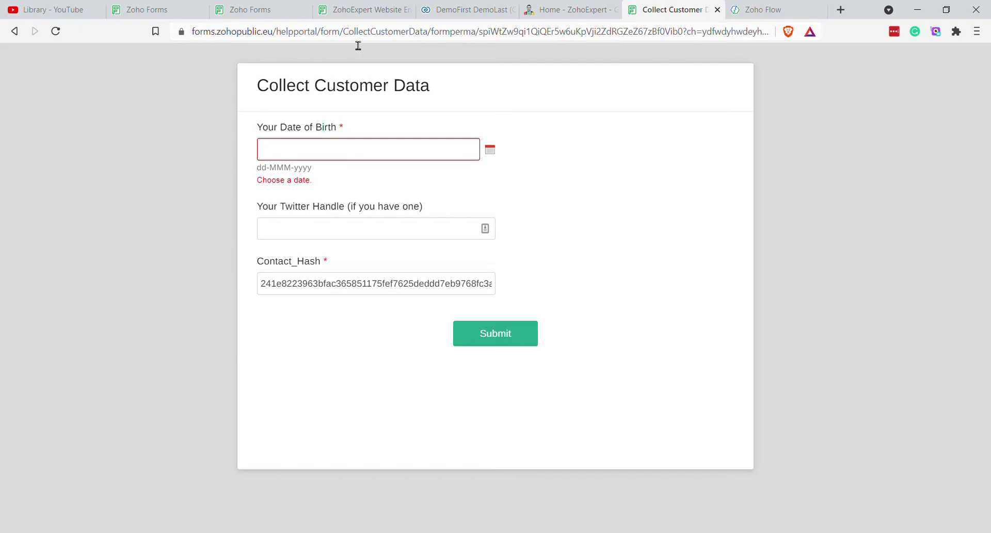
click(356, 156)
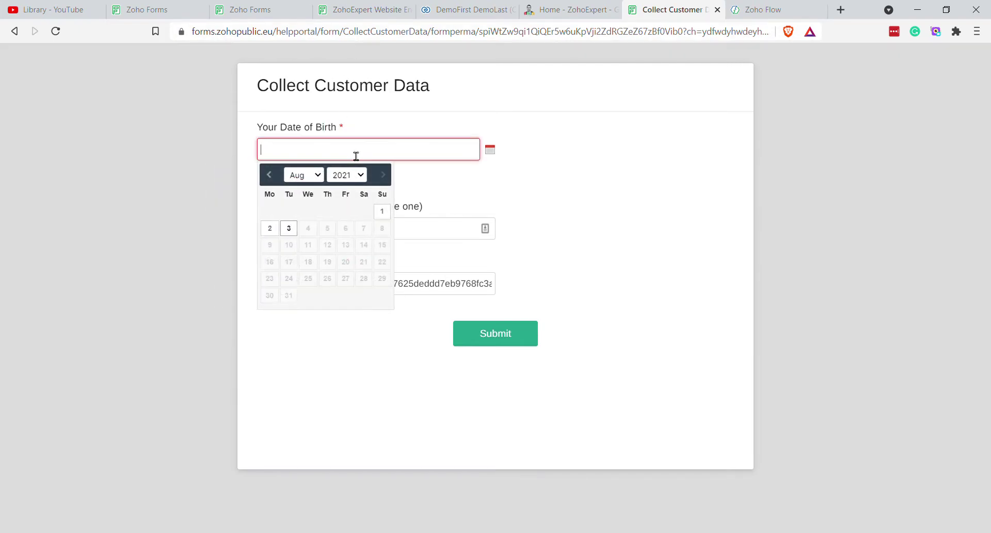
click(306, 176)
click(309, 192)
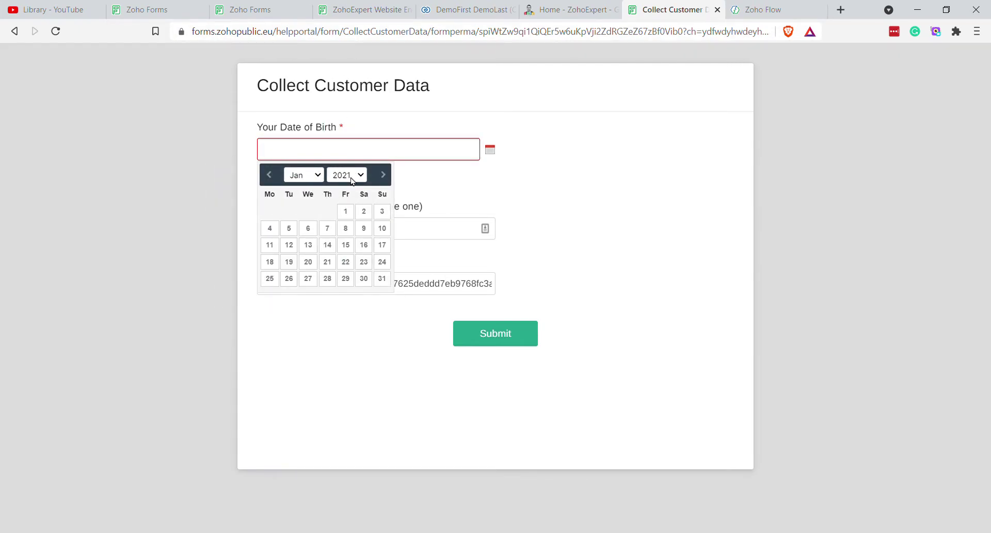
click(349, 196)
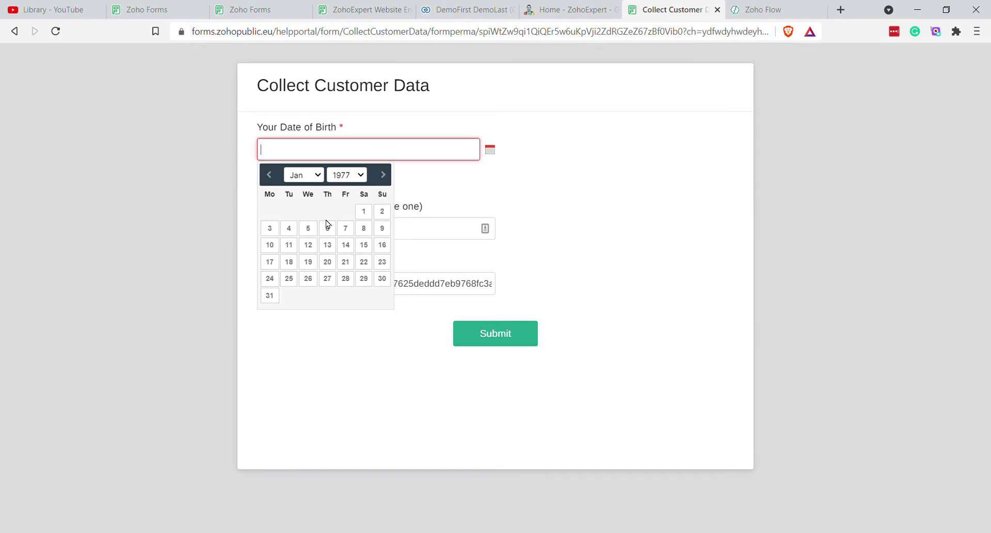
click(364, 211)
click(343, 224)
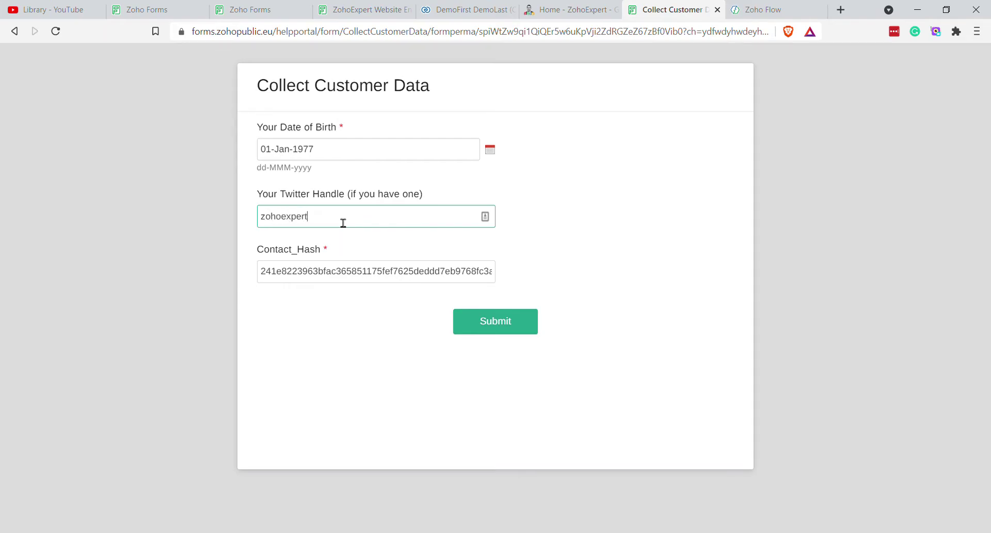
double_click(308, 274)
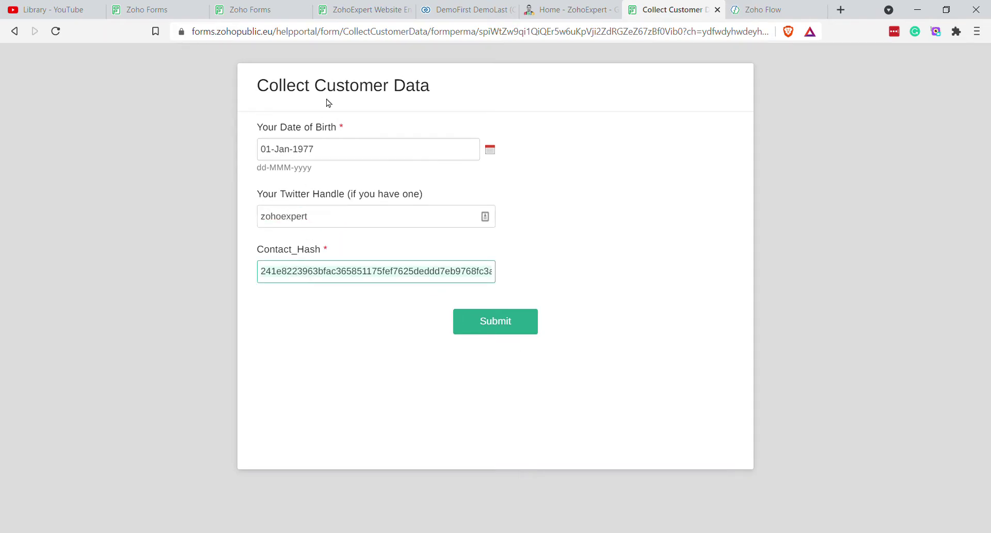
- Submit the filled-in Collect Customer Data entry and open a blank form for another response
click(428, 10)
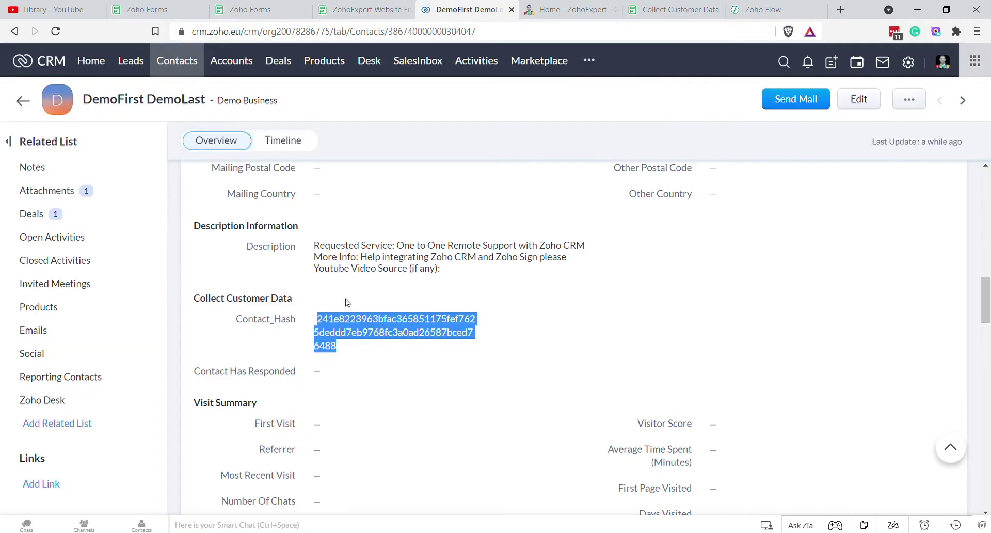
click(757, 9)
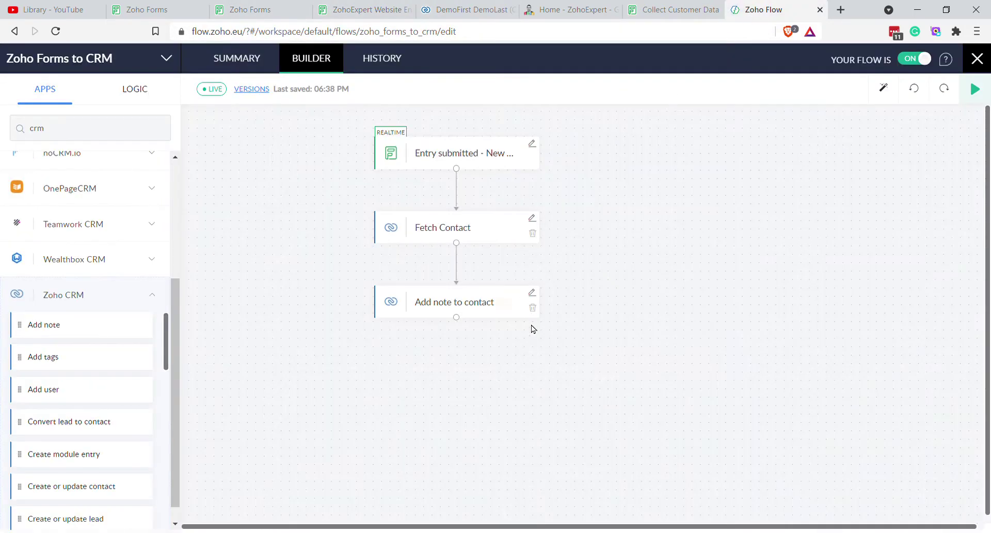
click(671, 12)
click(497, 324)
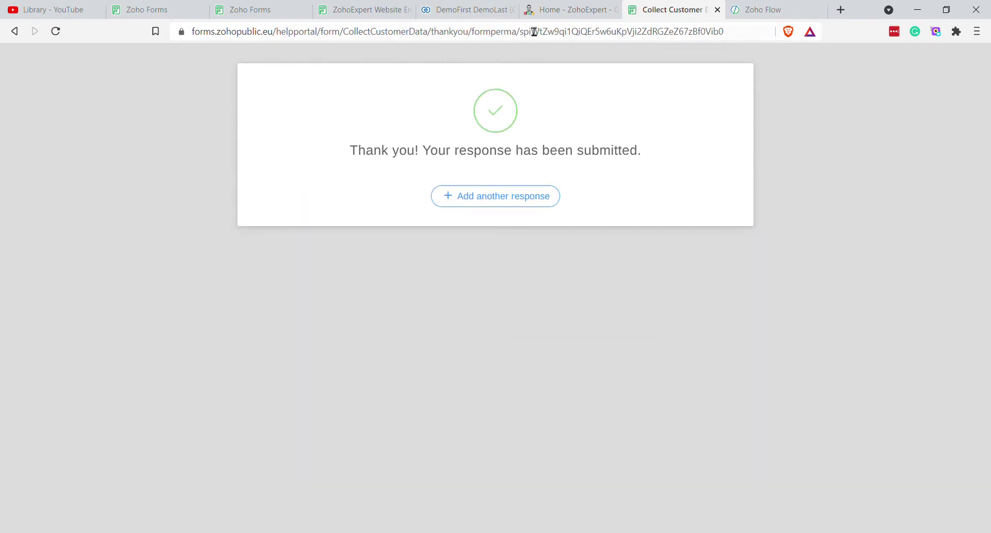
click(500, 196)
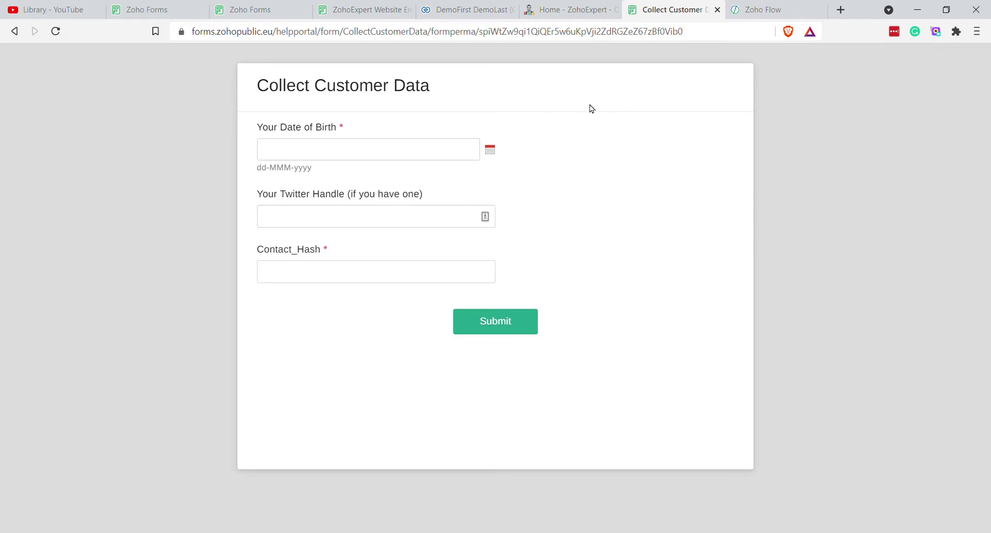
- In the Zoho Forms to CRM flow's history, inspect the latest run's outputs for the form entry trigger and Add note to contact
click(737, 14)
click(391, 62)
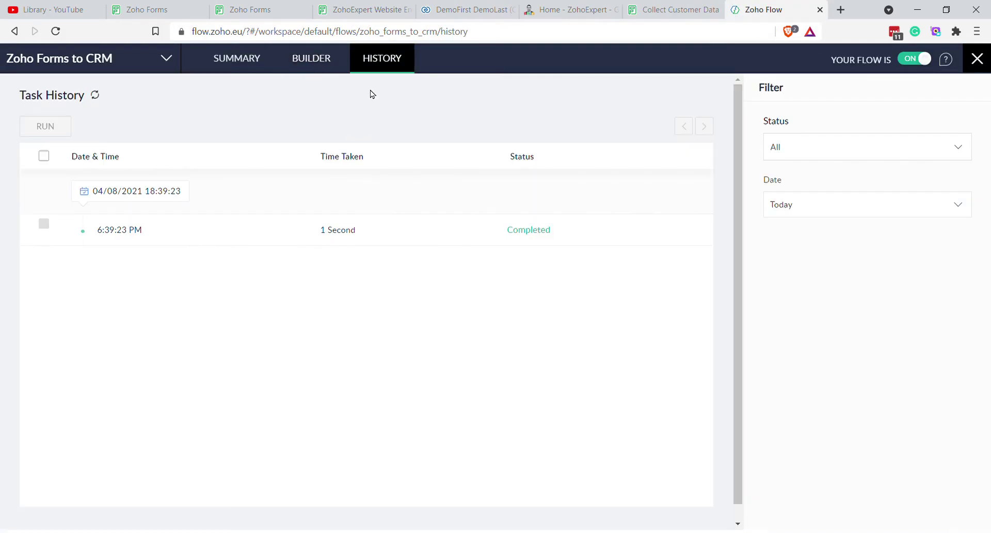
click(169, 237)
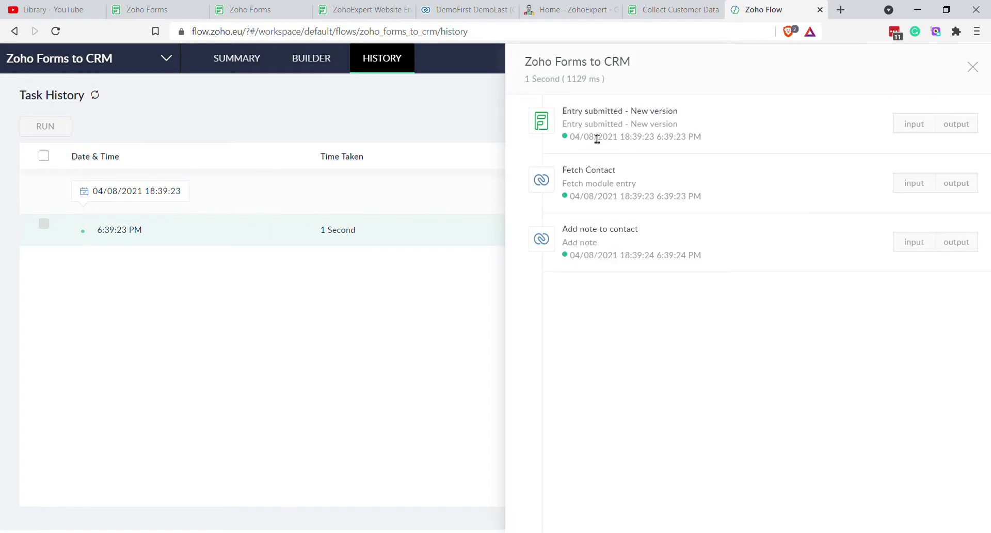
click(927, 126)
click(961, 125)
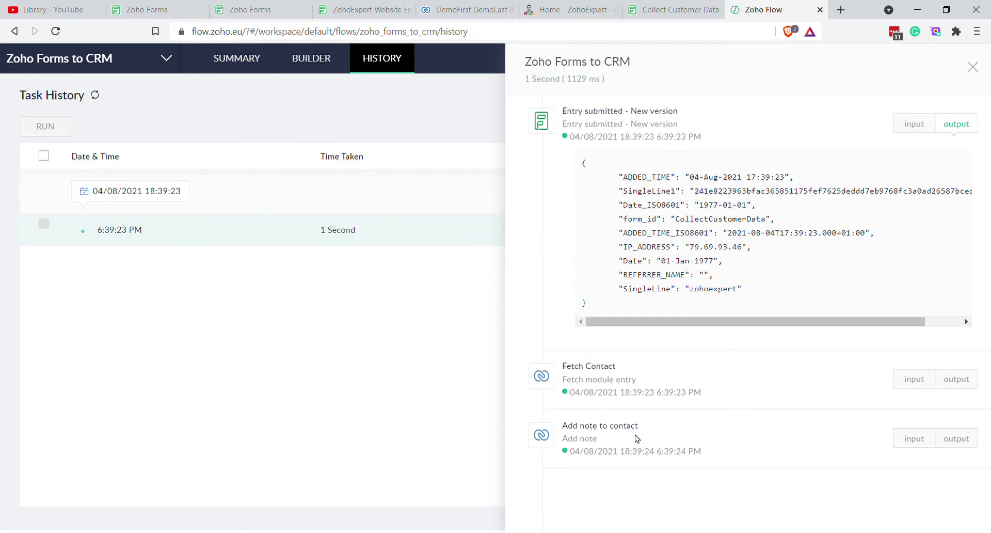
click(957, 446)
scroll(774, 454, down, 3)
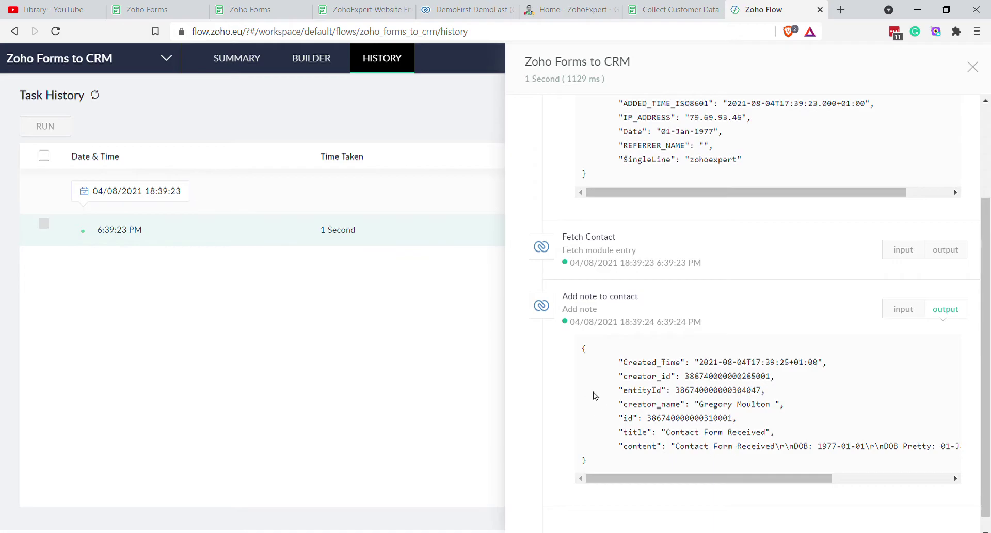
- Reload the contact's record in Zoho CRM and check its notes and Collect Customer Data section
click(454, 9)
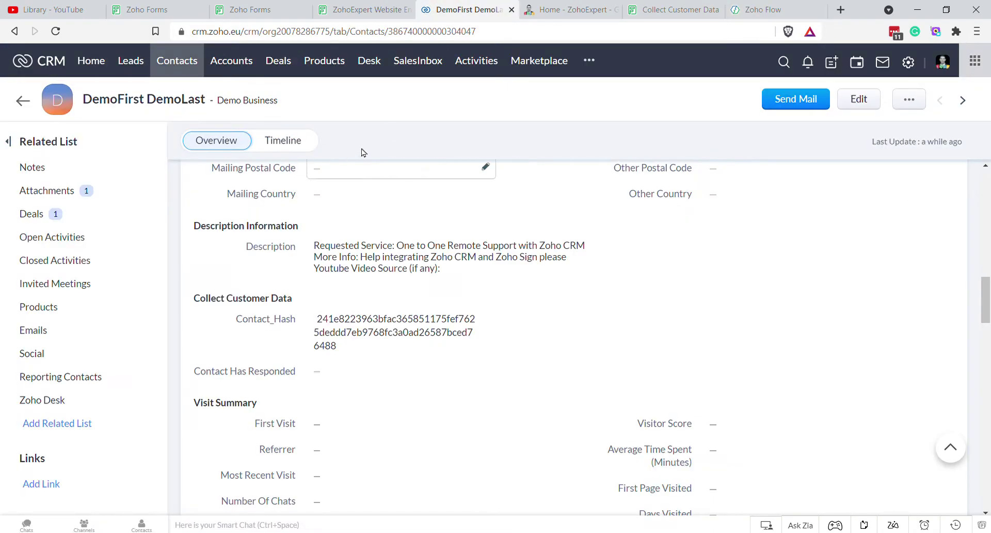
key(F5)
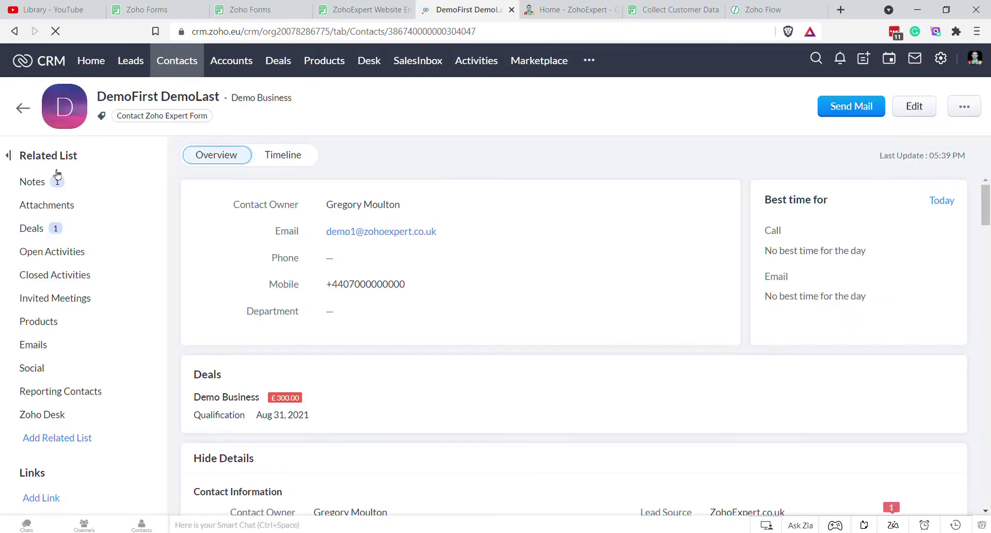
click(50, 183)
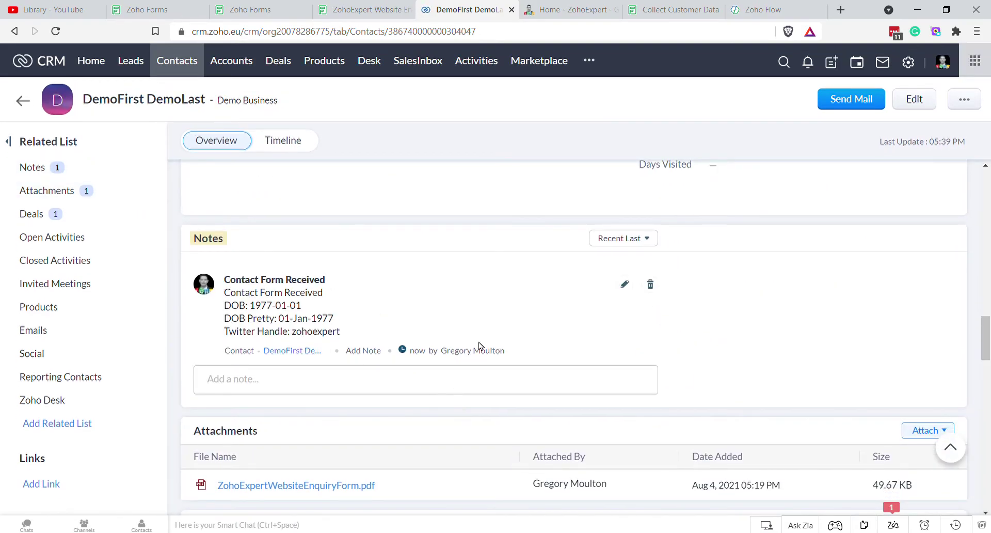
scroll(493, 292, up, 7)
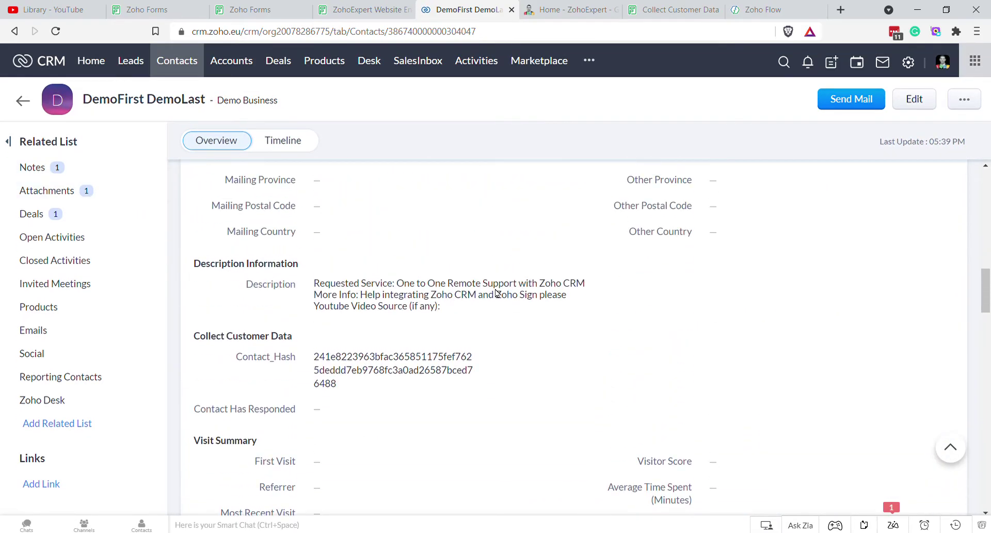
scroll(495, 293, up, 2)
- Return to the Zoho Flow builder and add a Decision below the Add note to contact action
click(756, 9)
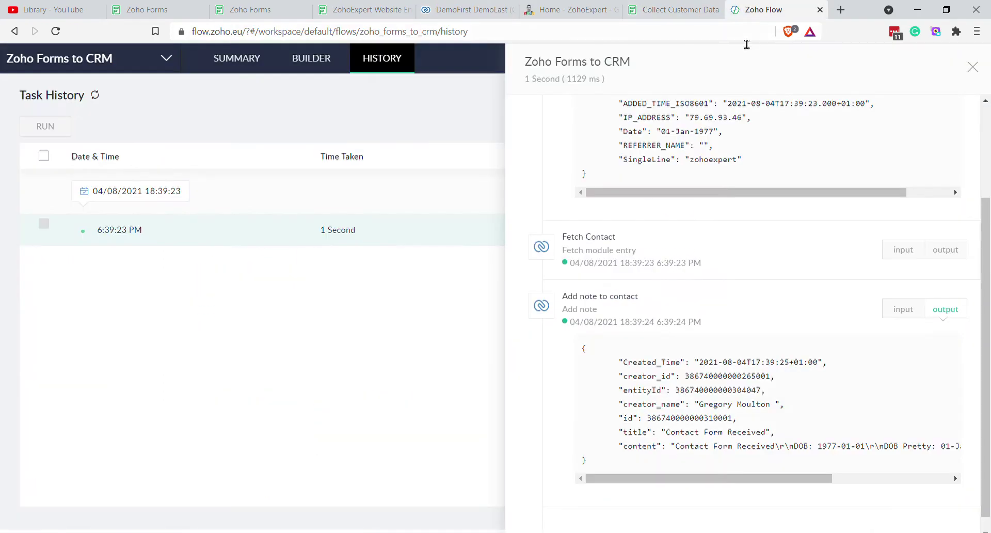
click(330, 61)
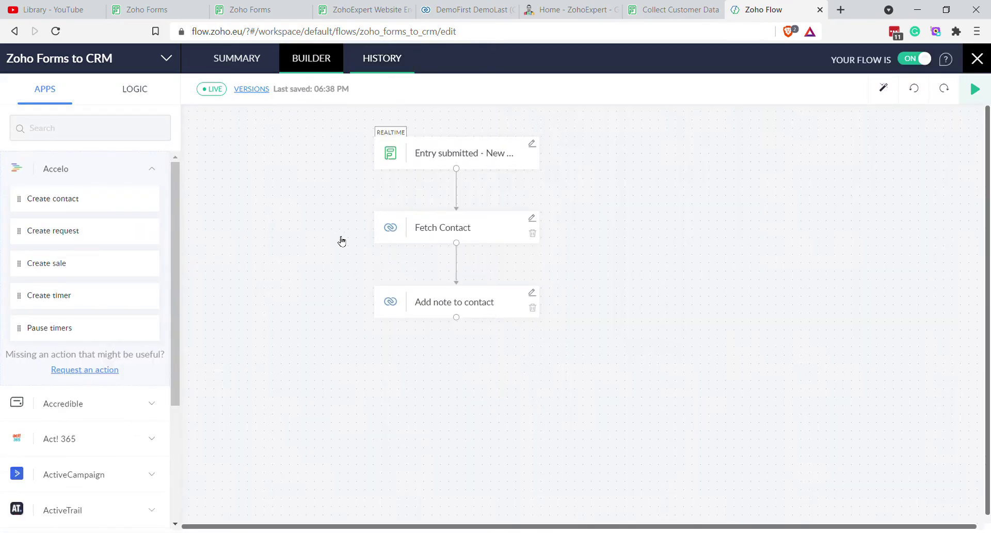
click(145, 93)
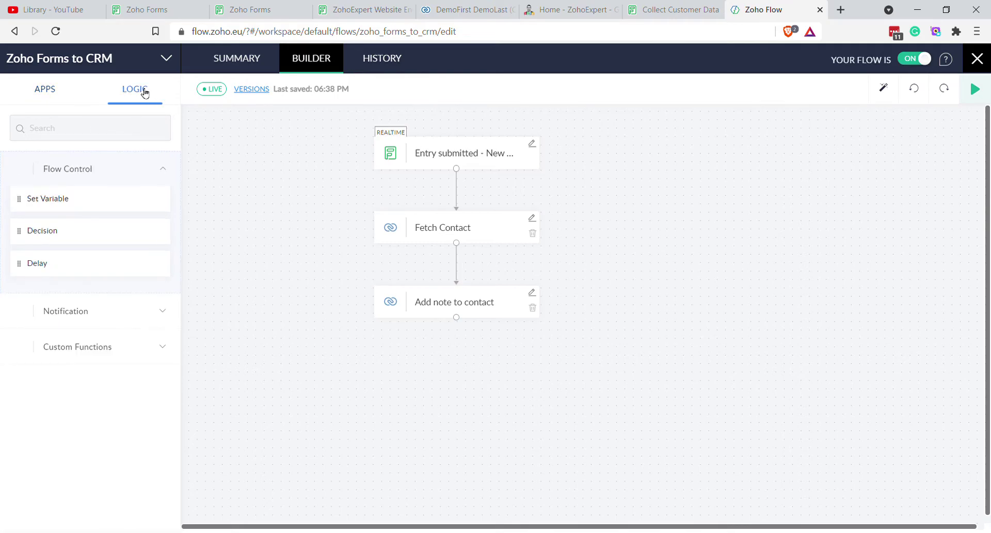
drag(69, 239, 483, 369)
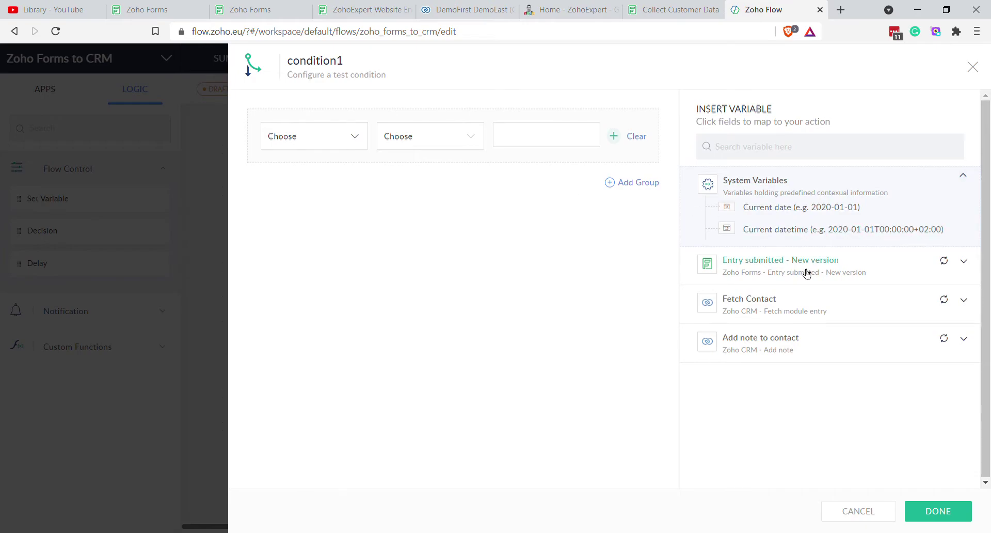
- Select Contact Has Responded from the Fetch Contact variables as the decision condition's field
click(807, 273)
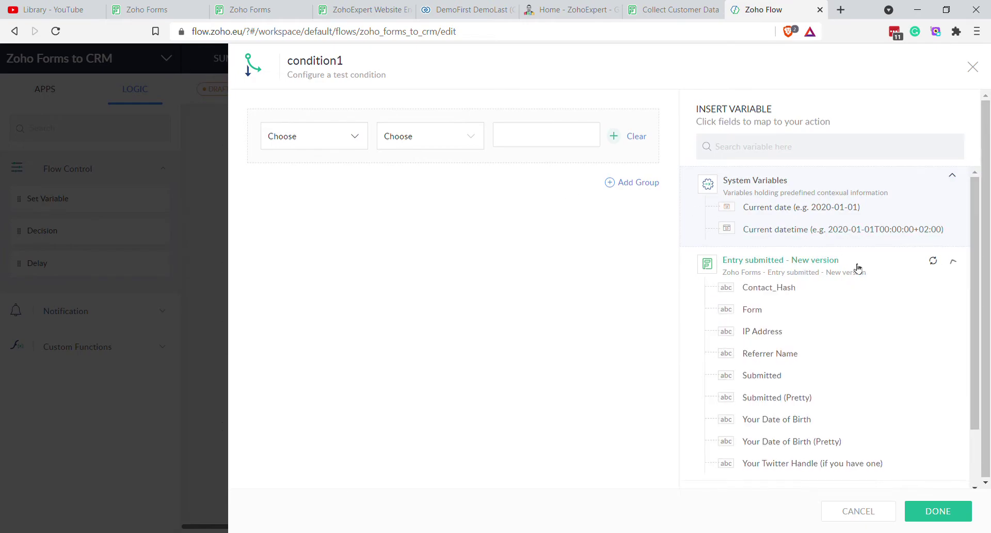
scroll(764, 227, down, 1)
scroll(764, 243, up, 1)
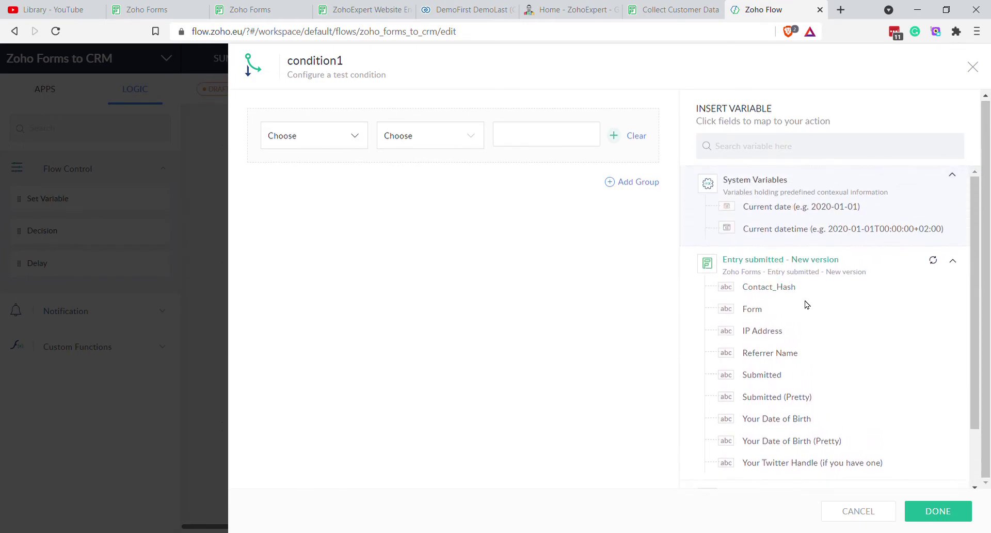
click(328, 135)
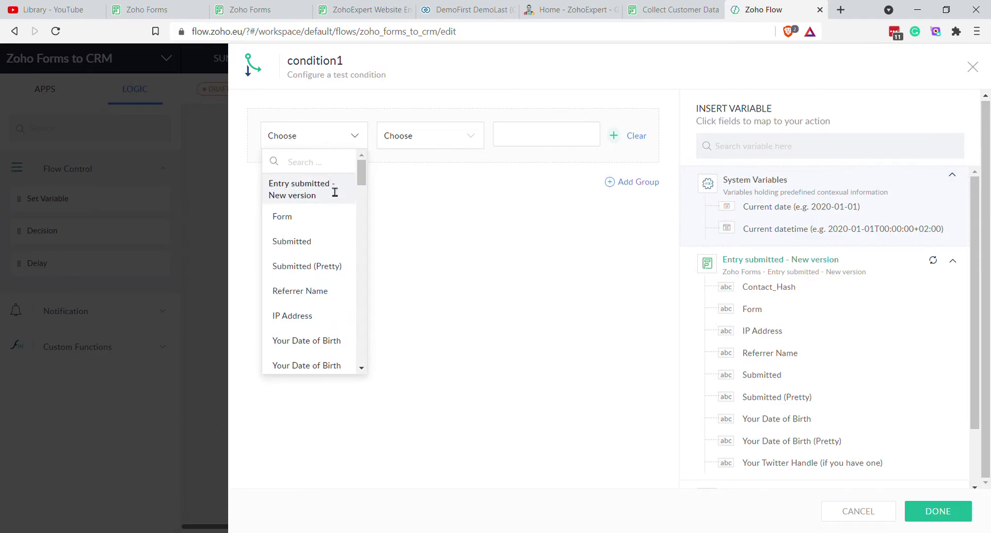
scroll(336, 242, down, 5)
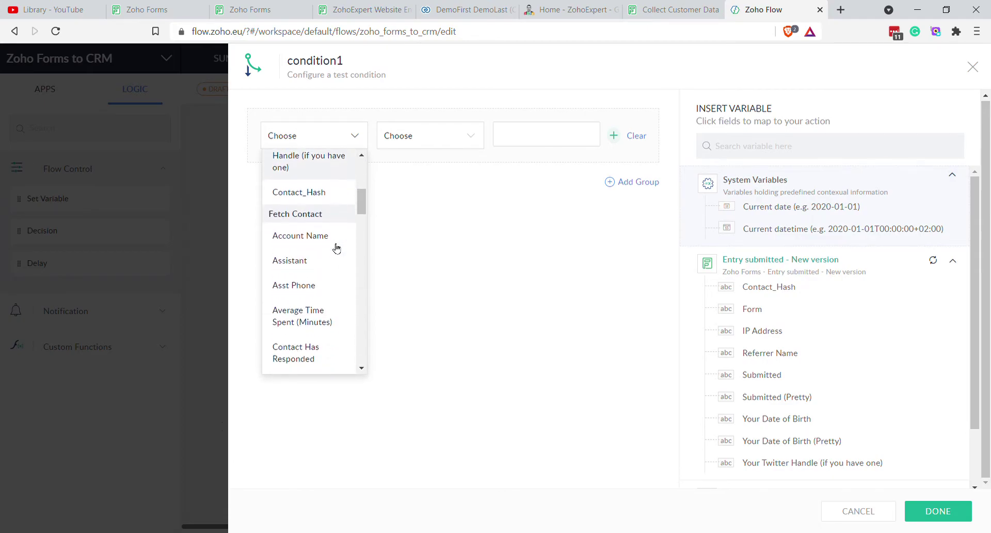
scroll(323, 219, down, 5)
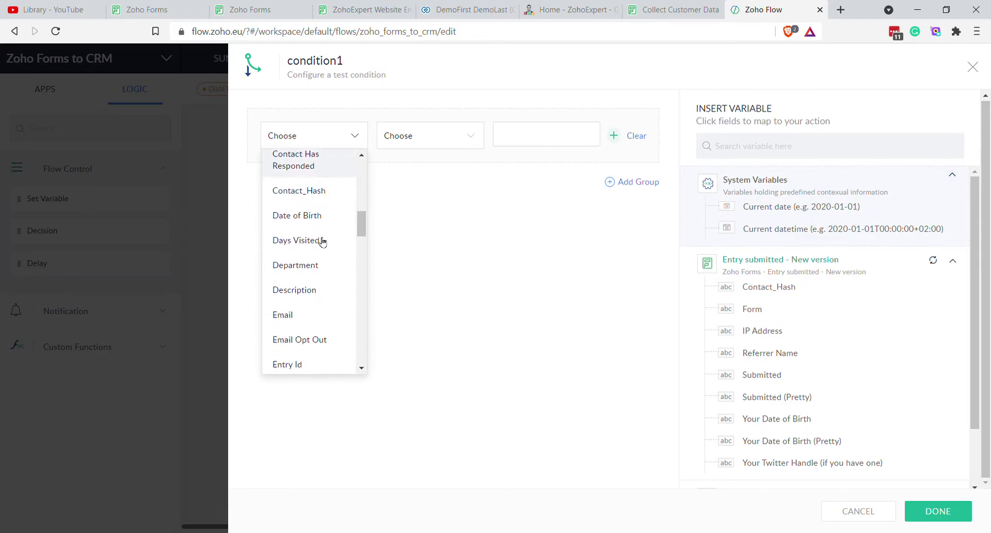
scroll(332, 258, down, 6)
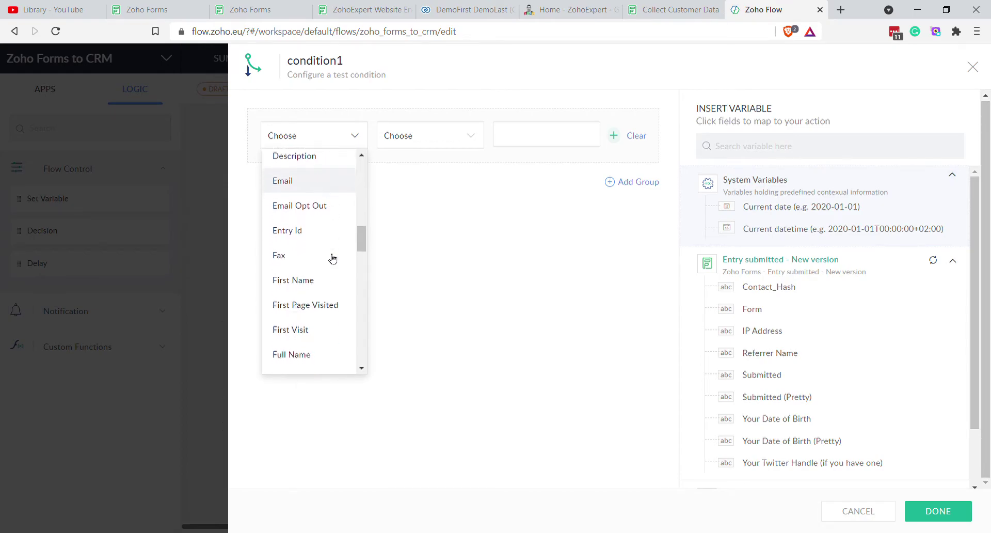
scroll(332, 258, down, 5)
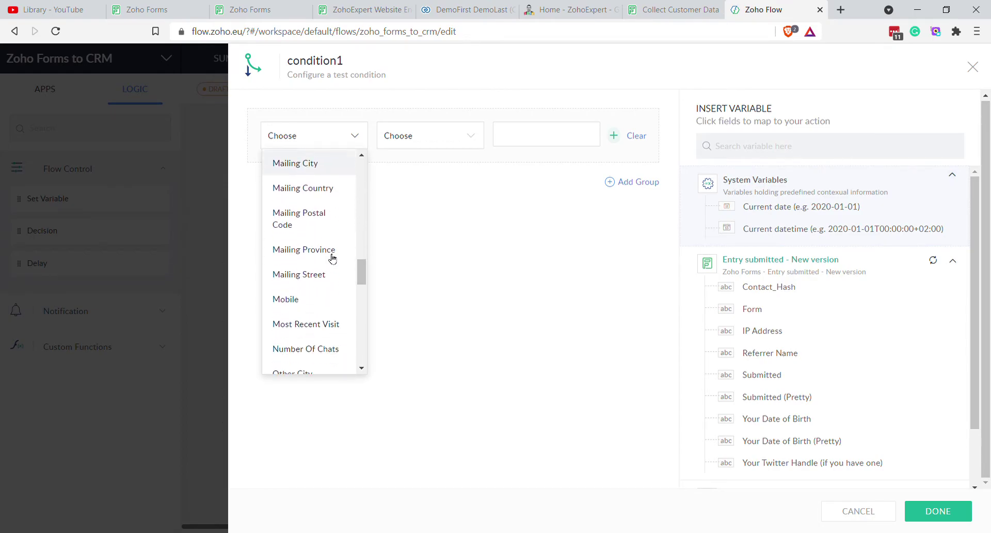
scroll(332, 258, down, 6)
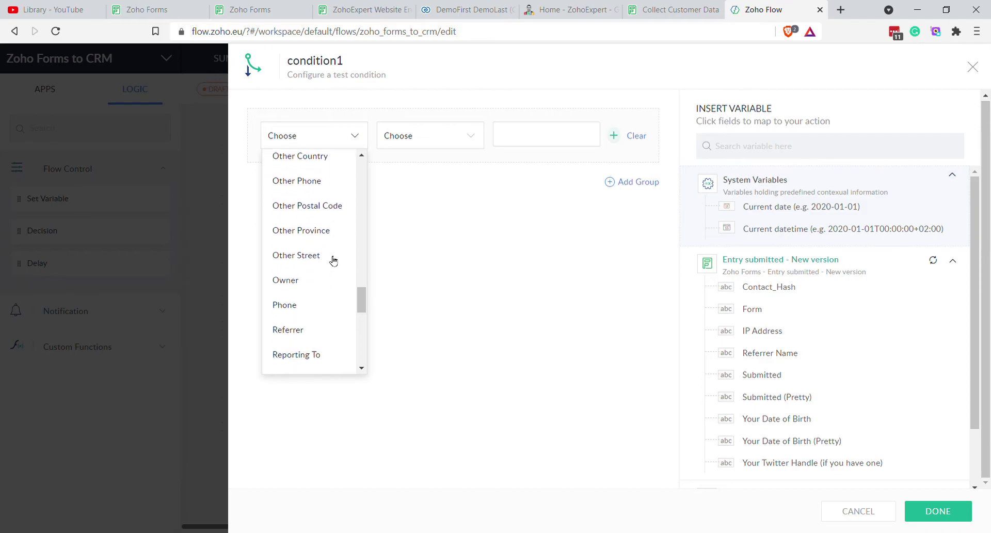
scroll(334, 261, down, 5)
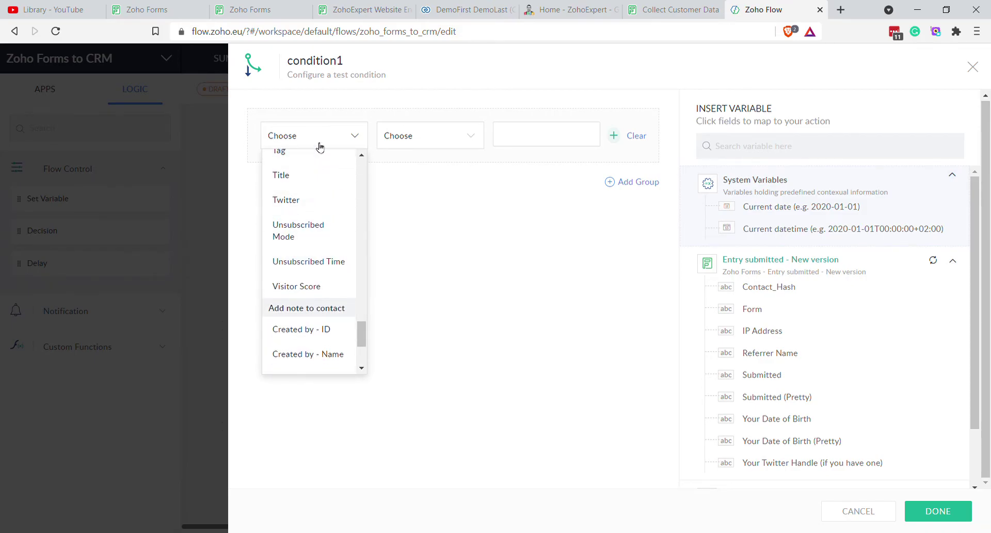
scroll(317, 237, up, 1)
scroll(320, 242, up, 14)
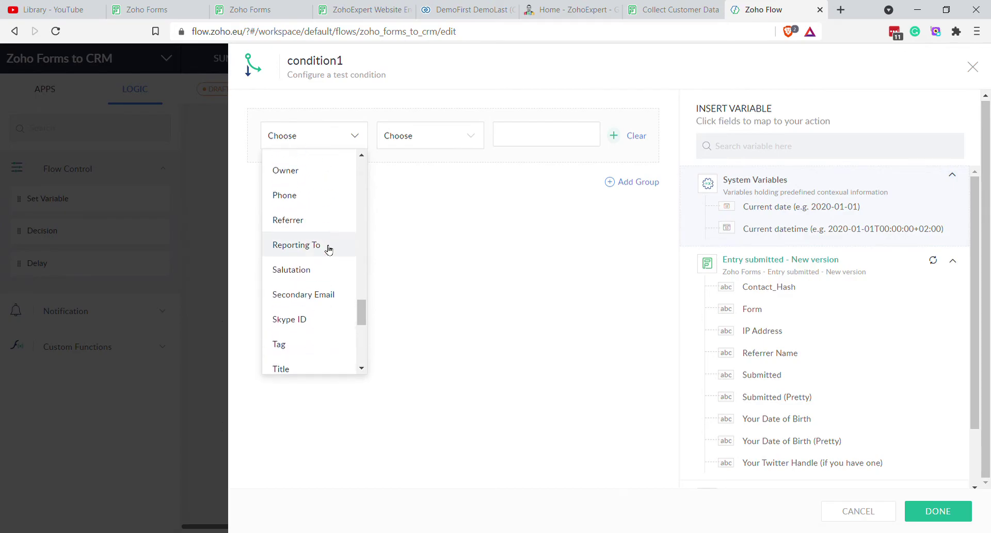
scroll(329, 251, up, 5)
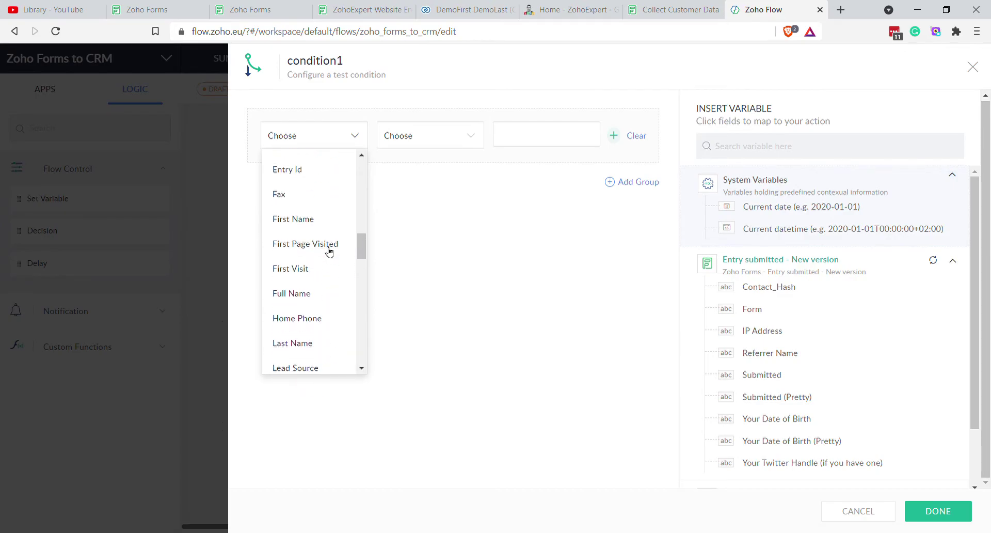
scroll(330, 253, up, 3)
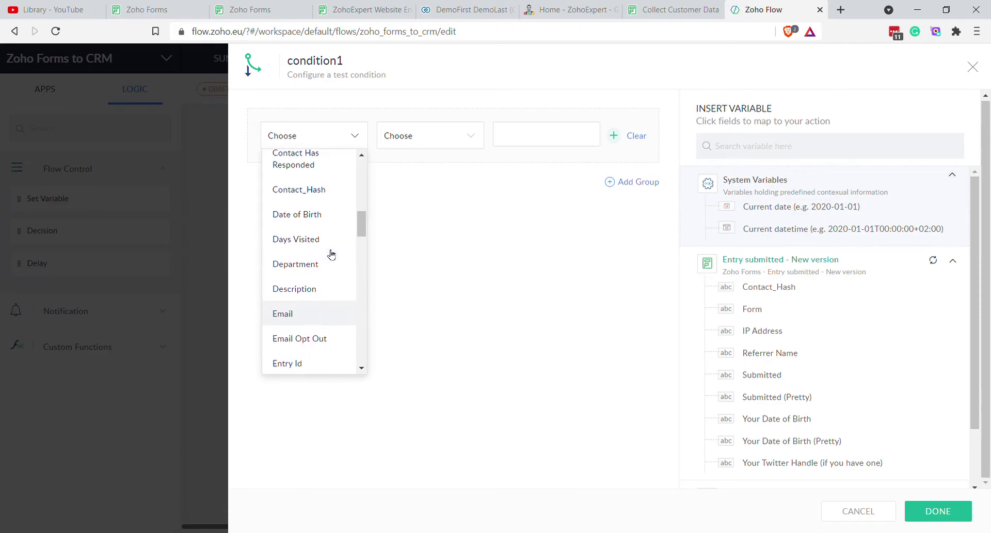
click(312, 234)
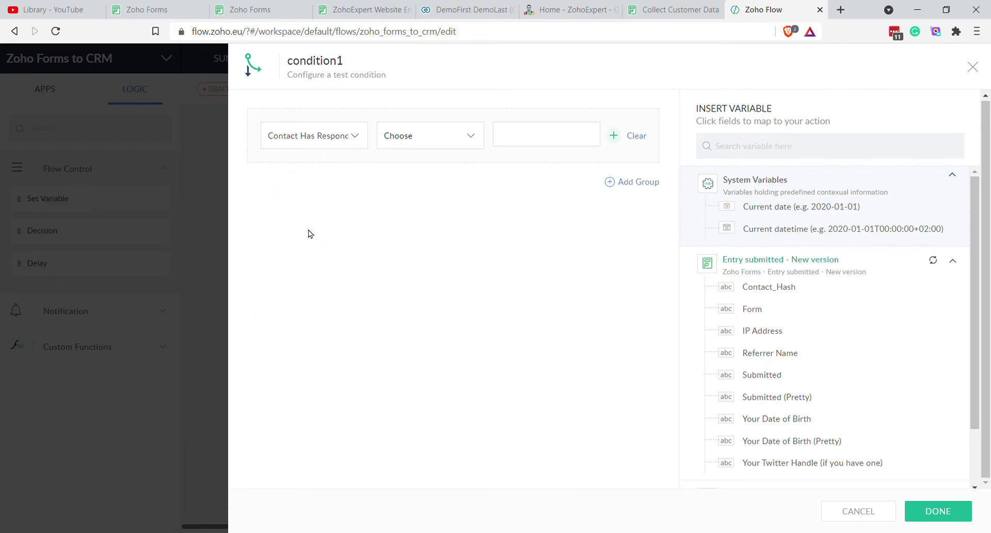
- Set the decision condition's operator to "not equals" and its comparison value to "yes"
click(445, 150)
scroll(428, 259, down, 3)
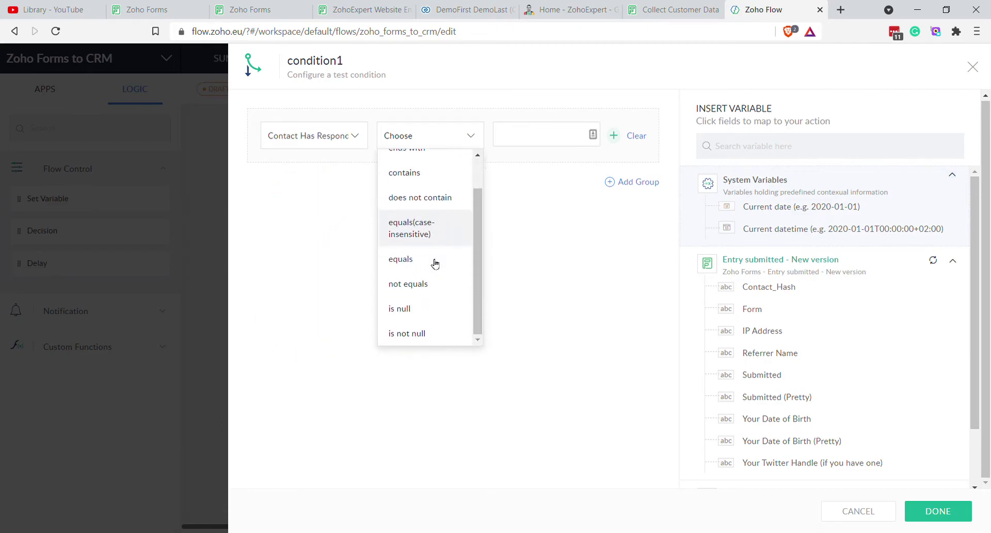
click(422, 283)
click(516, 140)
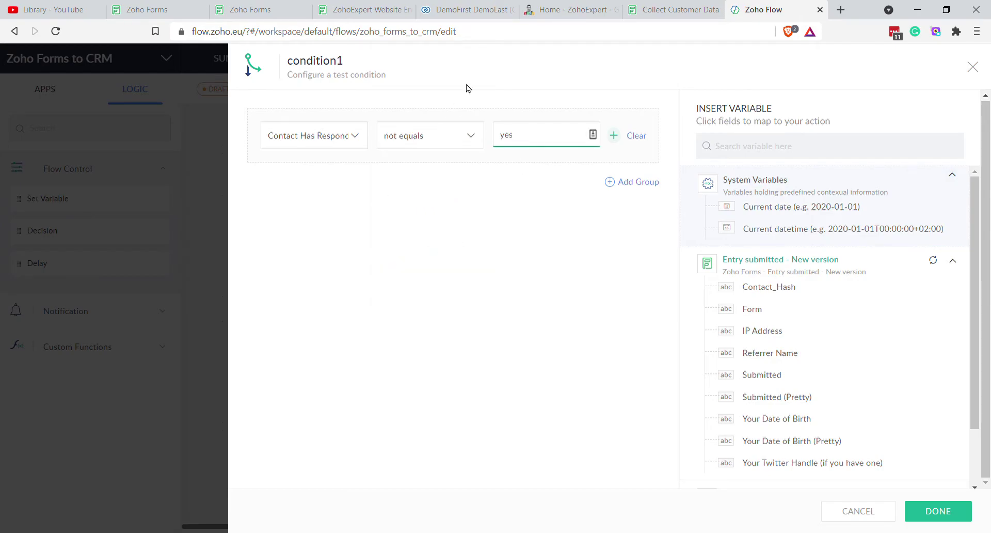
- Check the available Contact Has Responded options on the Zoho CRM contact record, and look over the open Zoho Forms pages
click(457, 7)
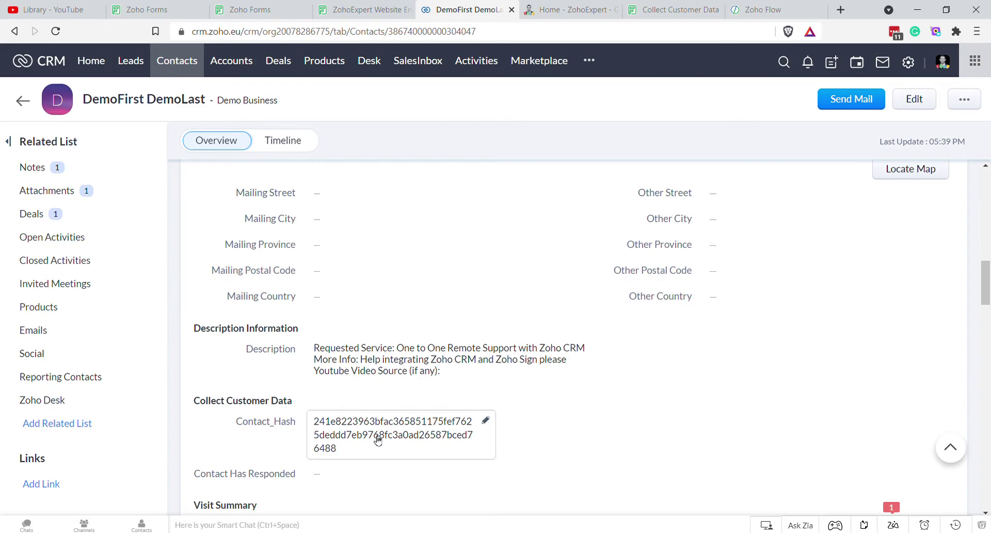
click(355, 472)
click(355, 472)
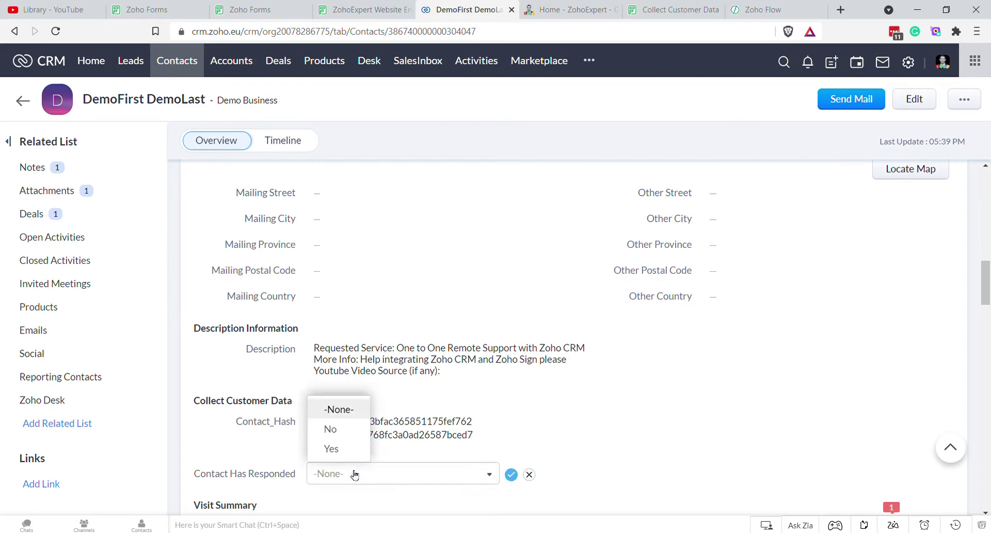
click(367, 9)
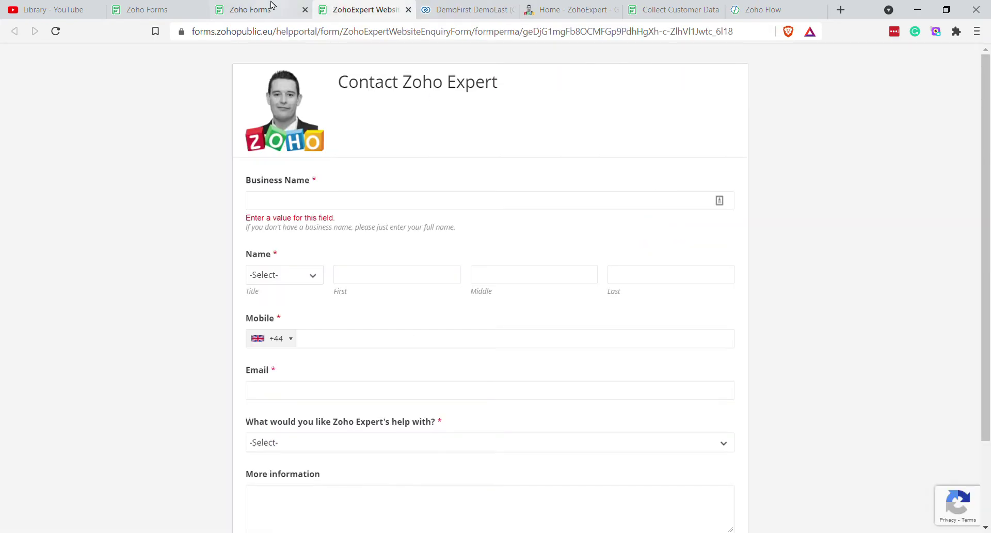
click(261, 9)
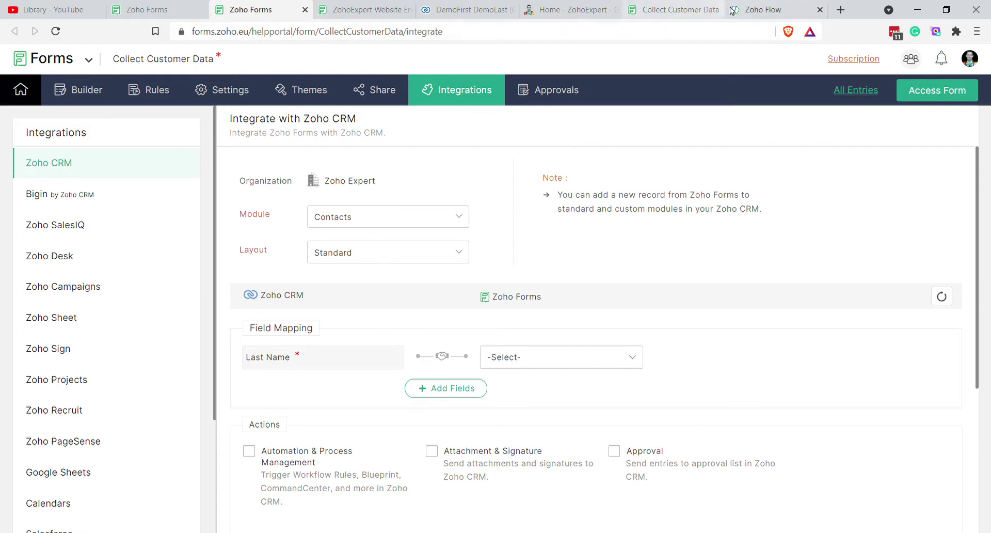
- Return to the Zoho Flow builder, save the Decision condition and rename it "New Entry"
click(764, 9)
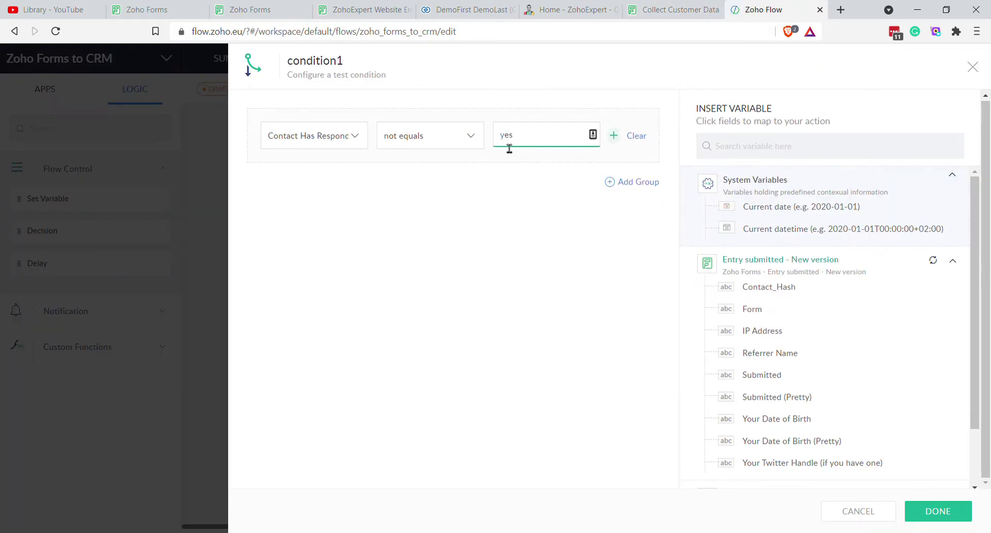
click(924, 511)
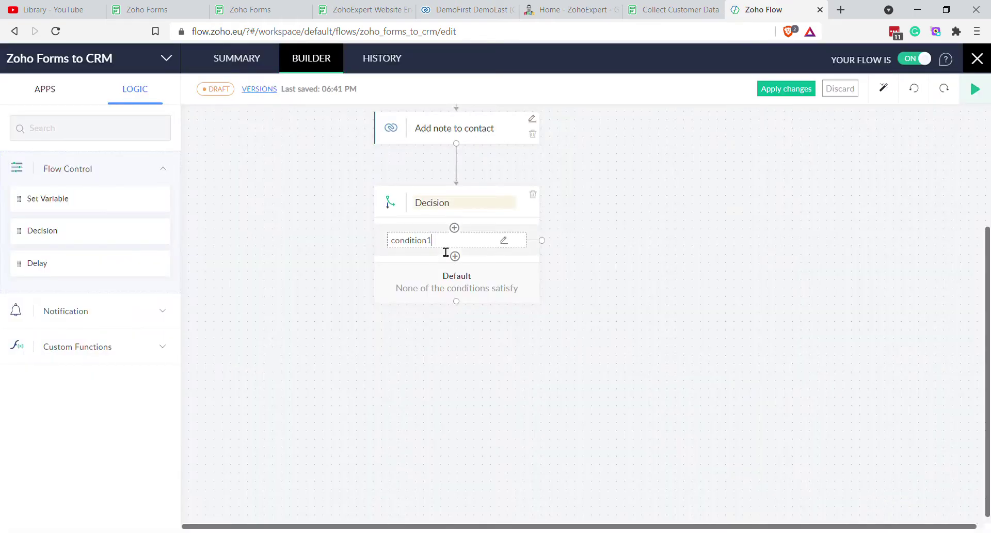
click(446, 252)
text(New Entry)
key(Return)
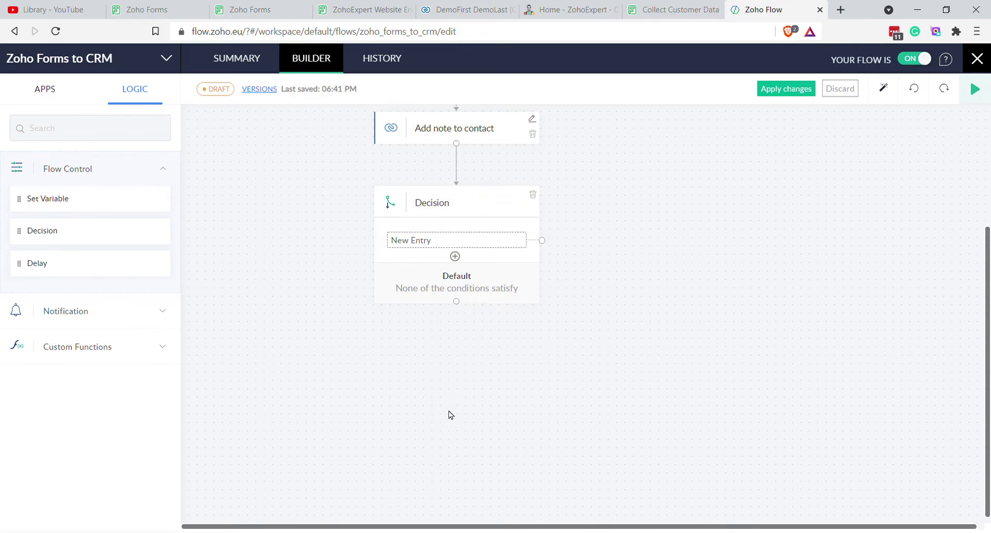
- Find Zoho CRM among the apps and place its Create module entry action below the Decision block
click(61, 103)
click(64, 140)
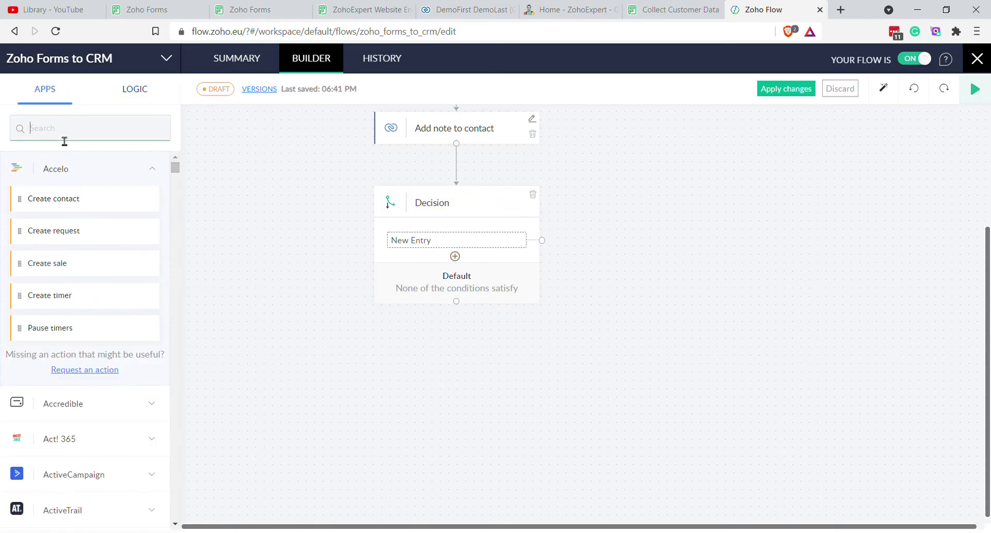
text(crm)
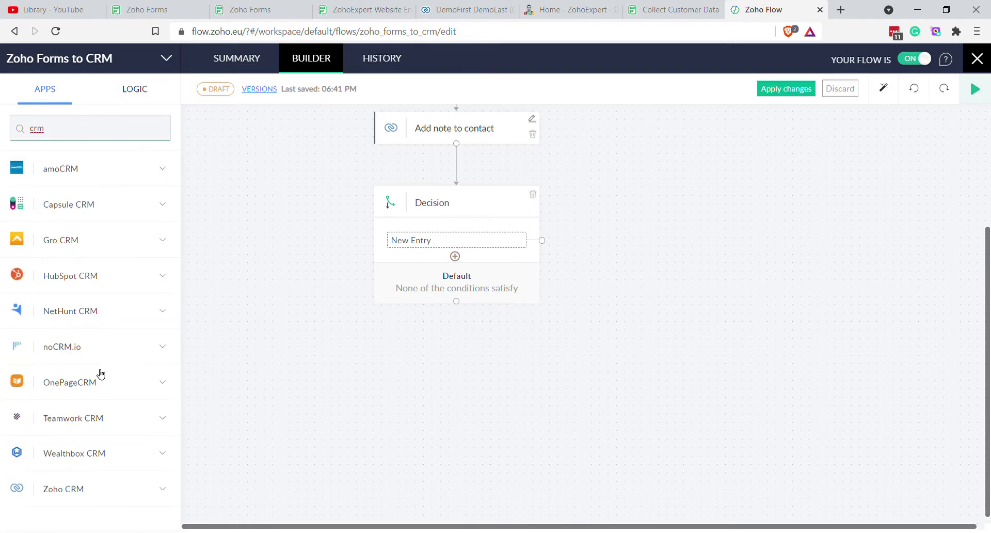
click(165, 485)
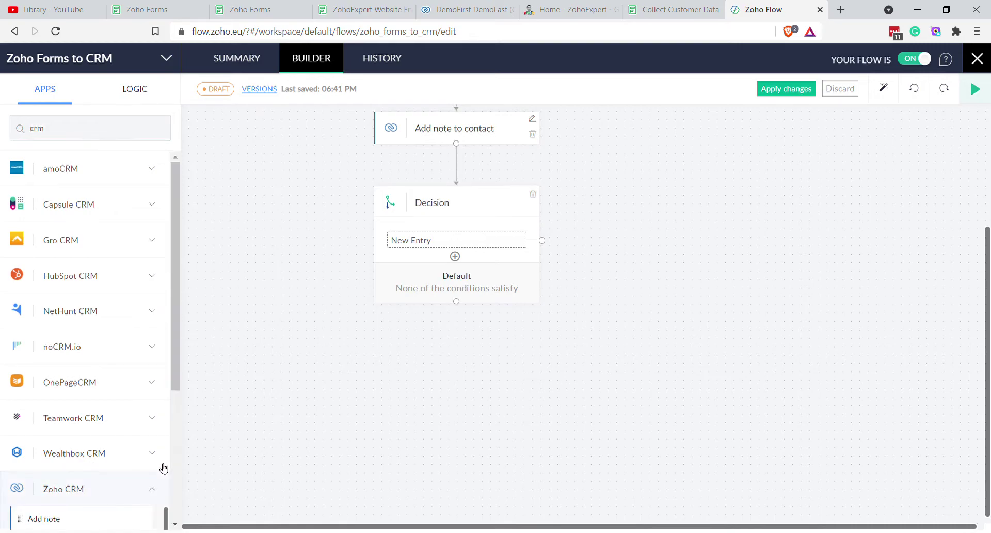
scroll(161, 464, down, 4)
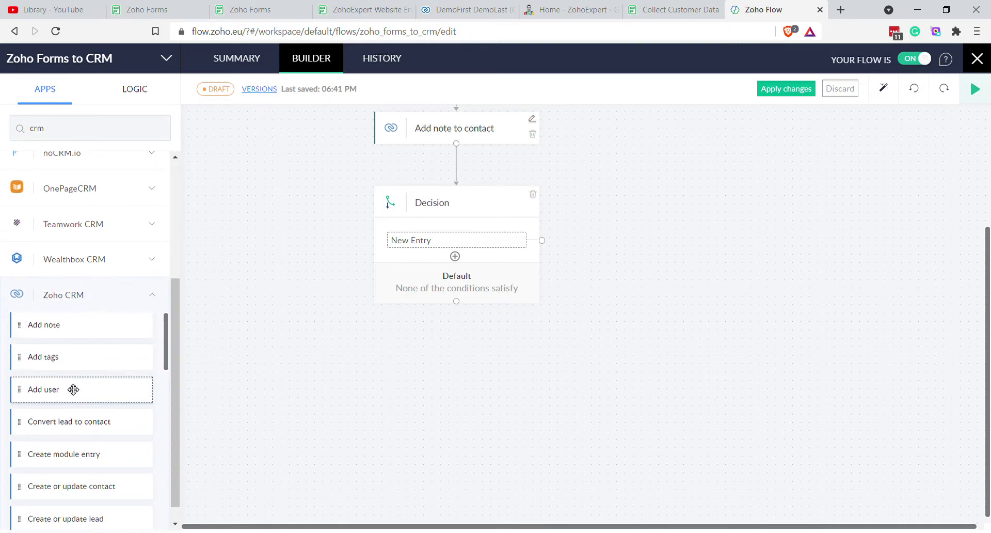
scroll(72, 389, down, 1)
scroll(90, 388, down, 2)
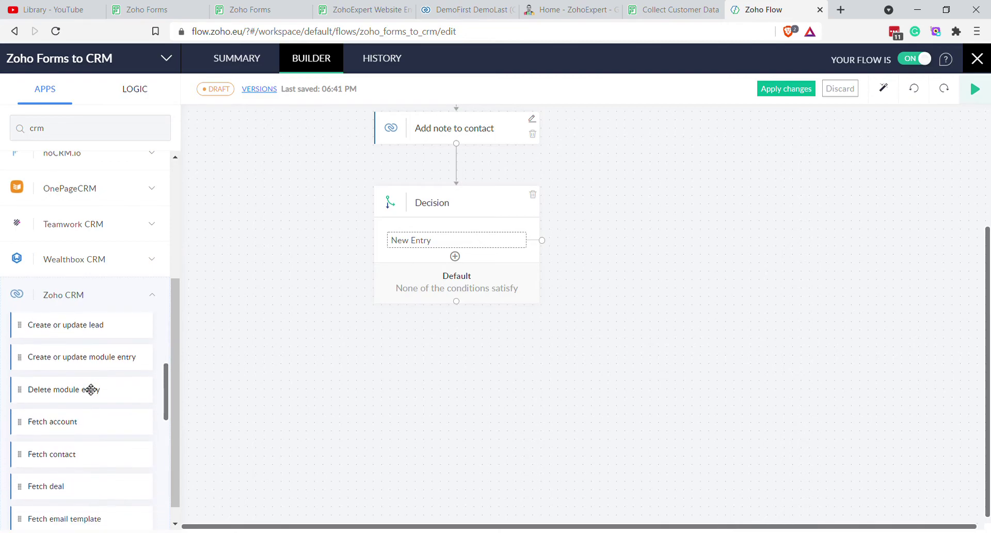
scroll(114, 438, down, 2)
scroll(112, 454, up, 2)
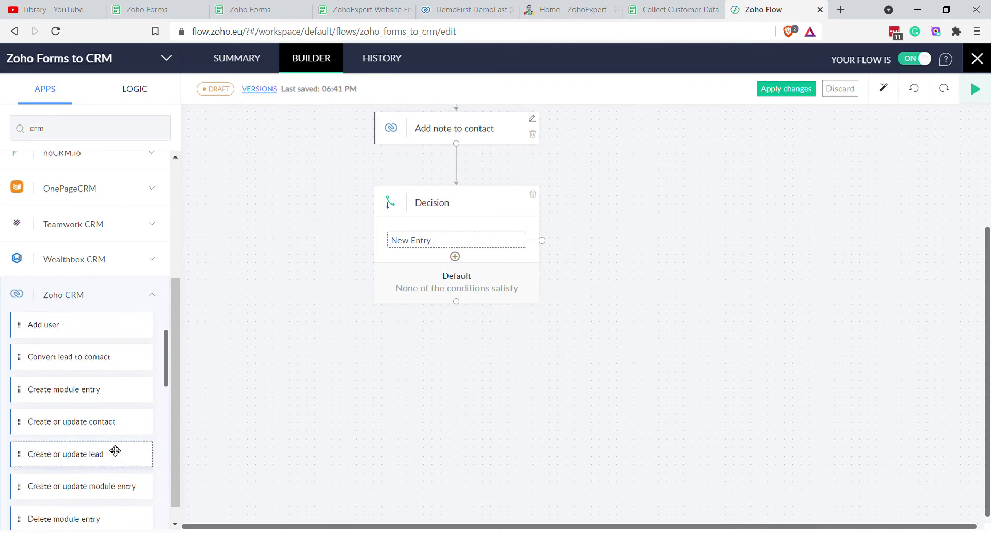
drag(92, 398, 466, 354)
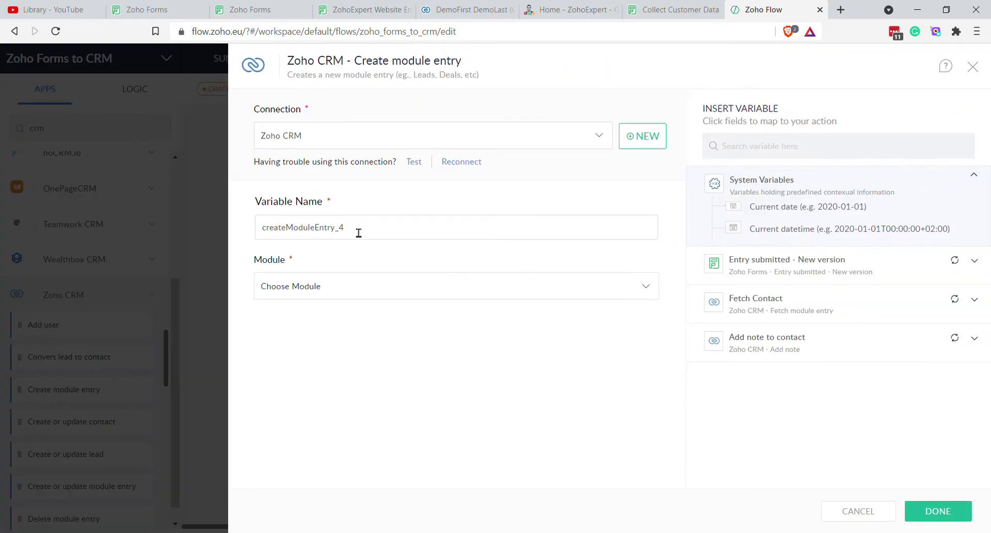
- Choose Tasks as the module for the Create module entry action
click(315, 290)
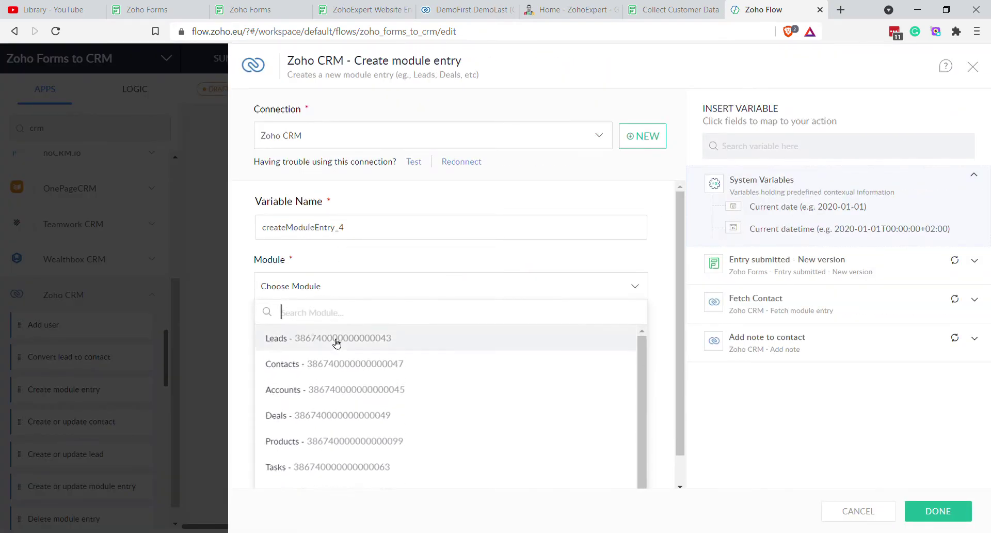
click(327, 458)
scroll(363, 391, down, 3)
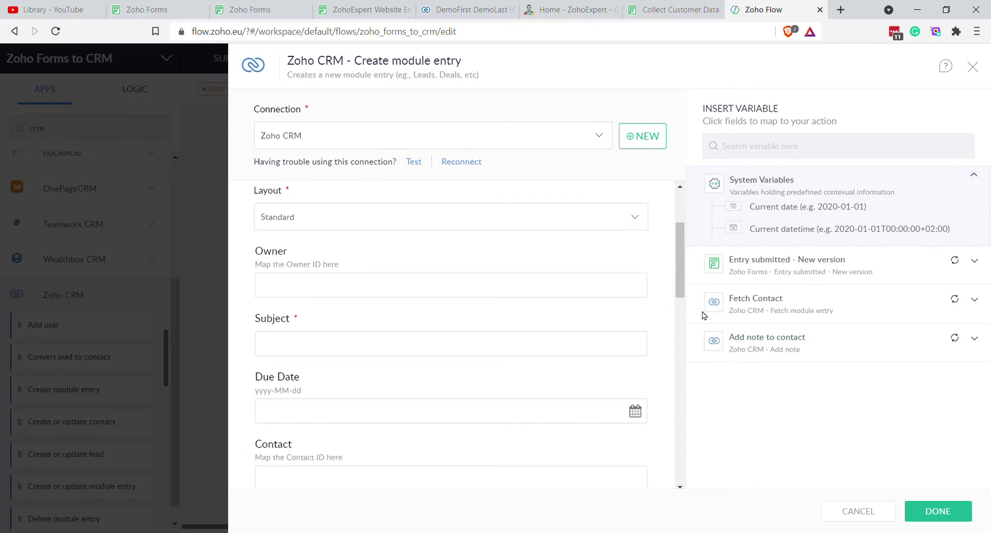
- Set the task subject to Fetch Contact's First Name and Last Name, followed by "has tried to complete their contact information form more than once!"
click(710, 307)
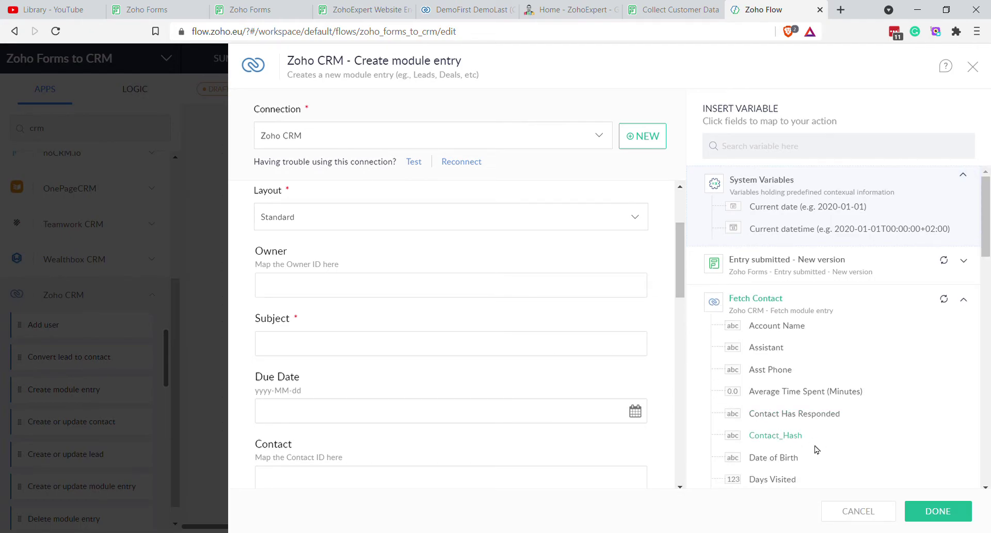
scroll(838, 458, down, 3)
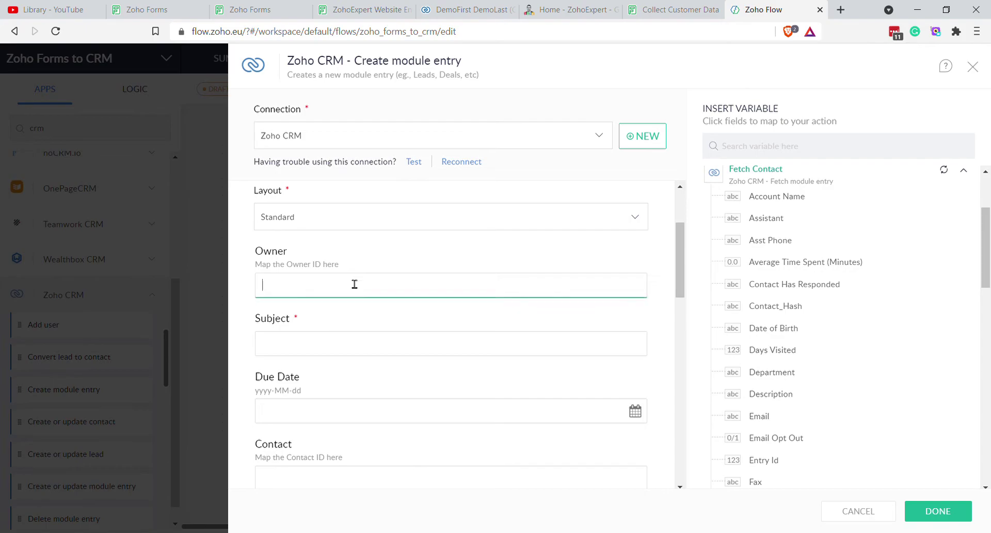
click(368, 328)
scroll(743, 175, down, 1)
scroll(853, 236, down, 1)
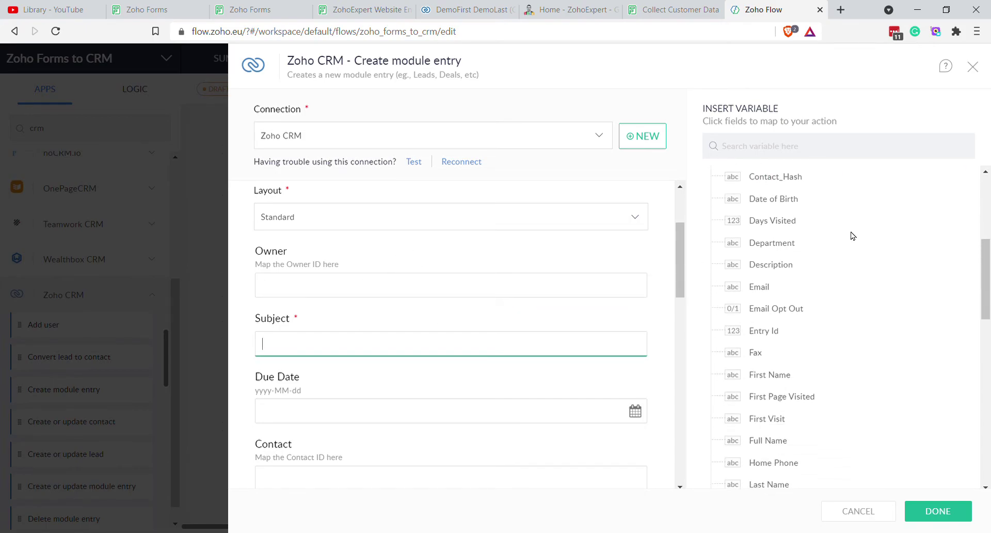
scroll(853, 236, down, 2)
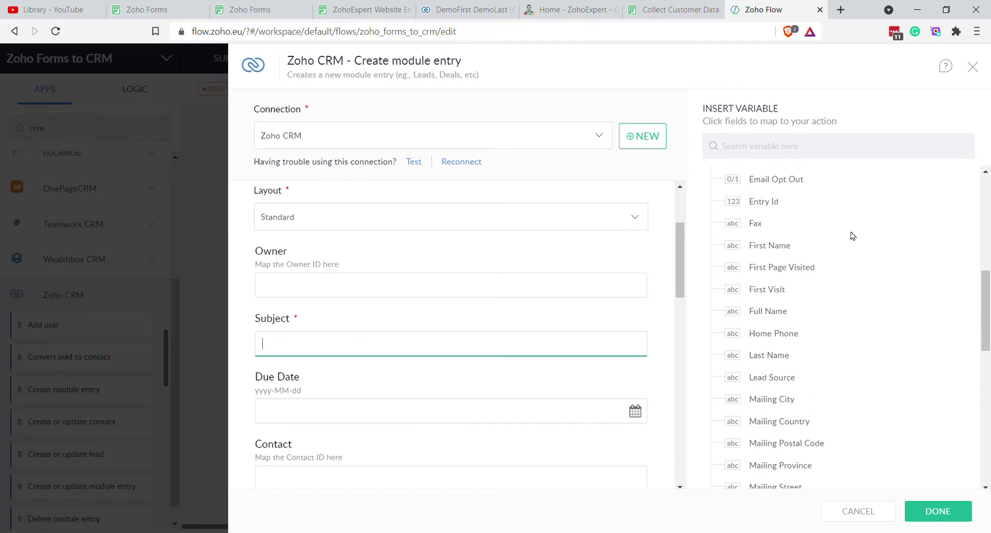
click(759, 244)
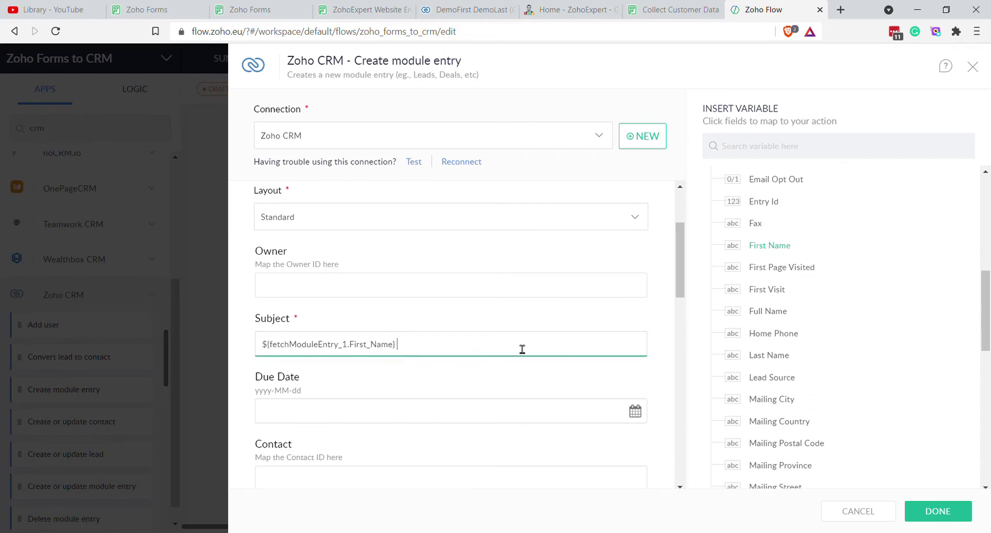
scroll(793, 246, down, 1)
click(767, 290)
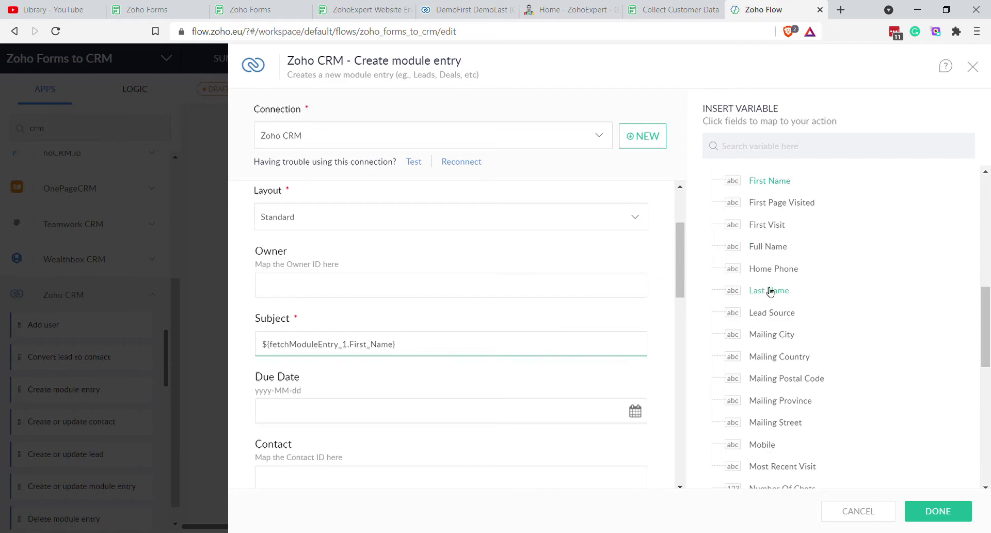
click(550, 353)
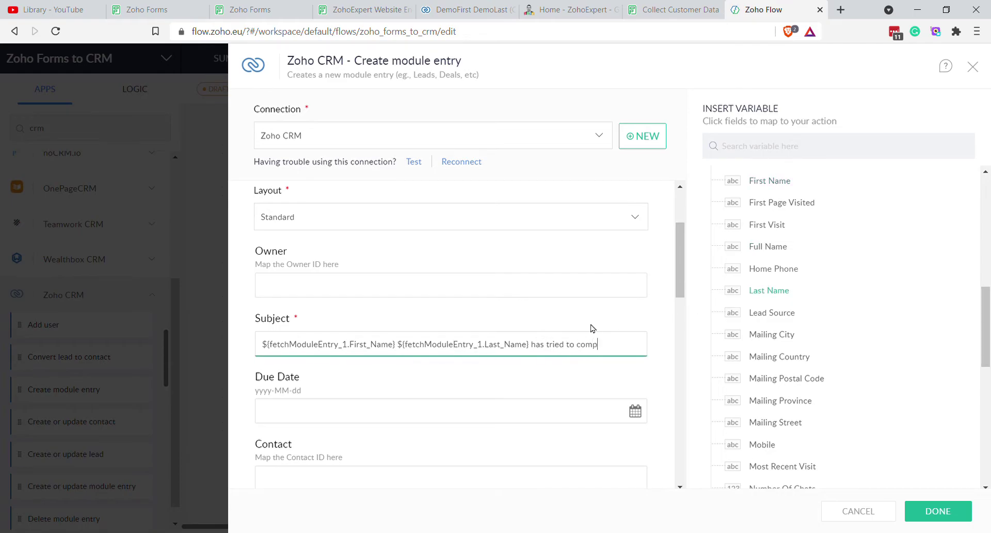
text(has tried to complete their contact information form t)
text(ore than once!)
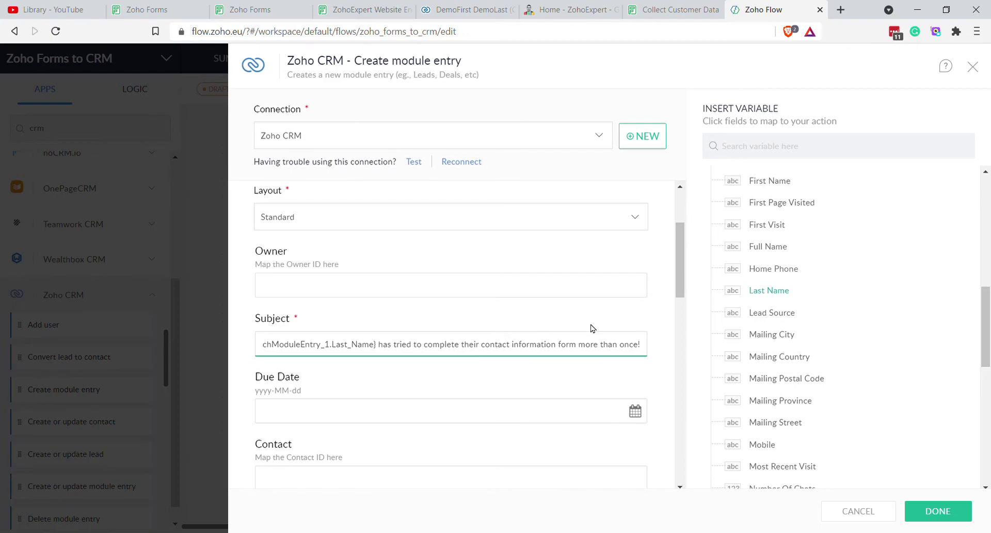
- Set the task's due date to the Current date system variable
click(457, 394)
scroll(967, 250, up, 5)
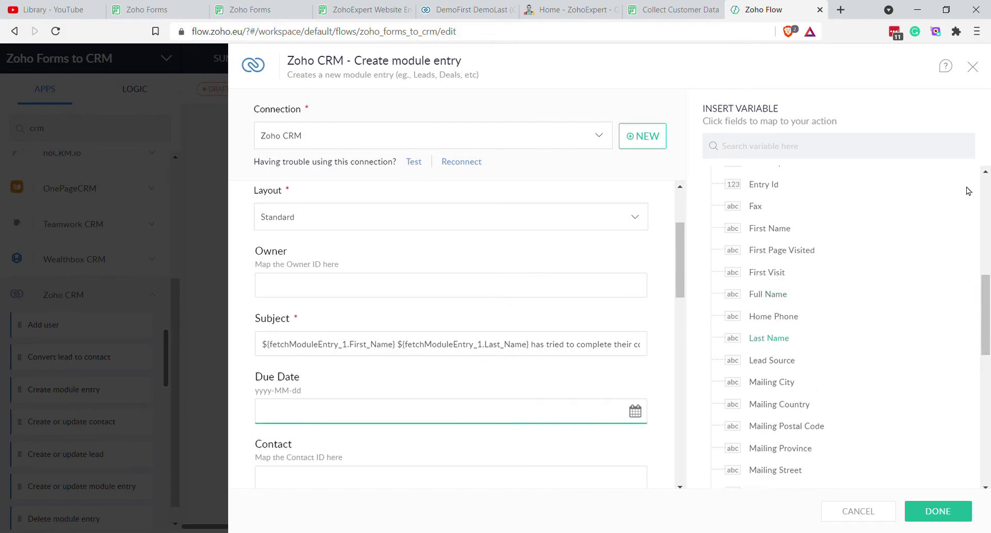
click(821, 207)
- Map the task's Contact field to the Entry Id variable from Fetch Contact
scroll(493, 341, down, 3)
click(362, 356)
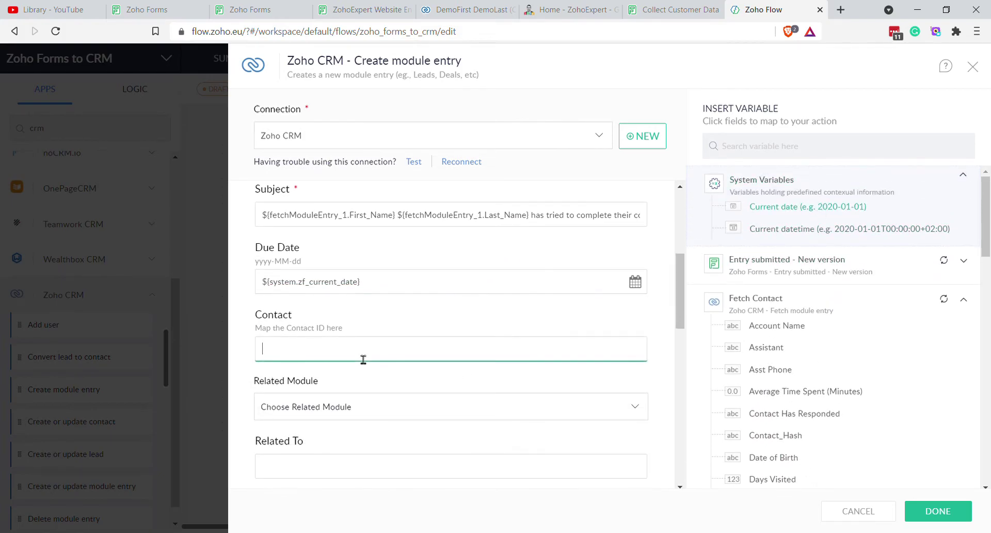
scroll(827, 446, down, 4)
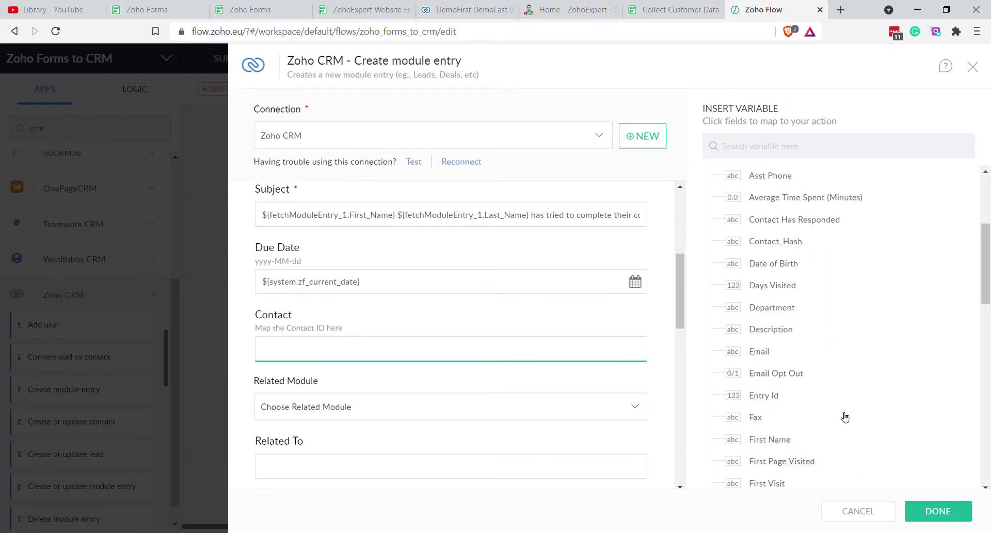
scroll(844, 417, down, 4)
click(758, 202)
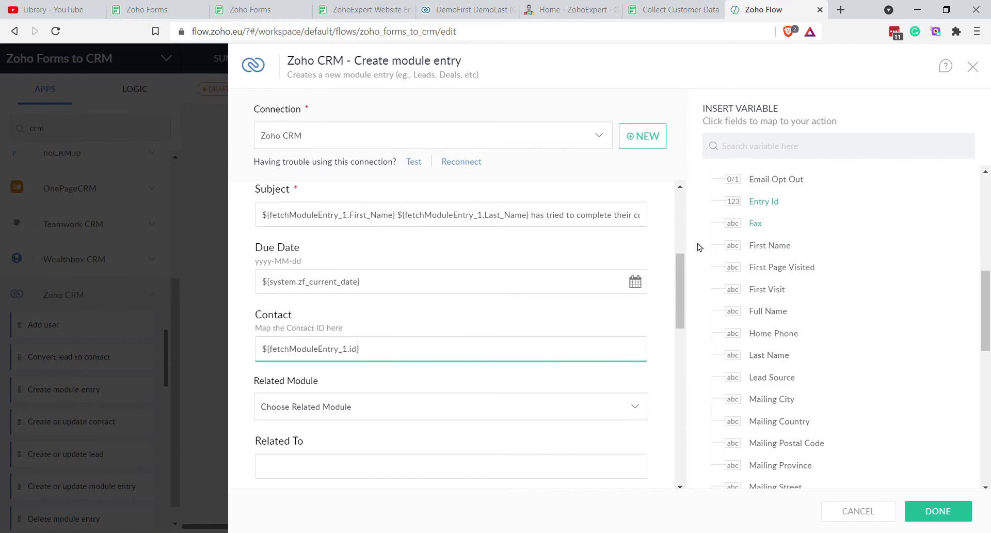
click(348, 409)
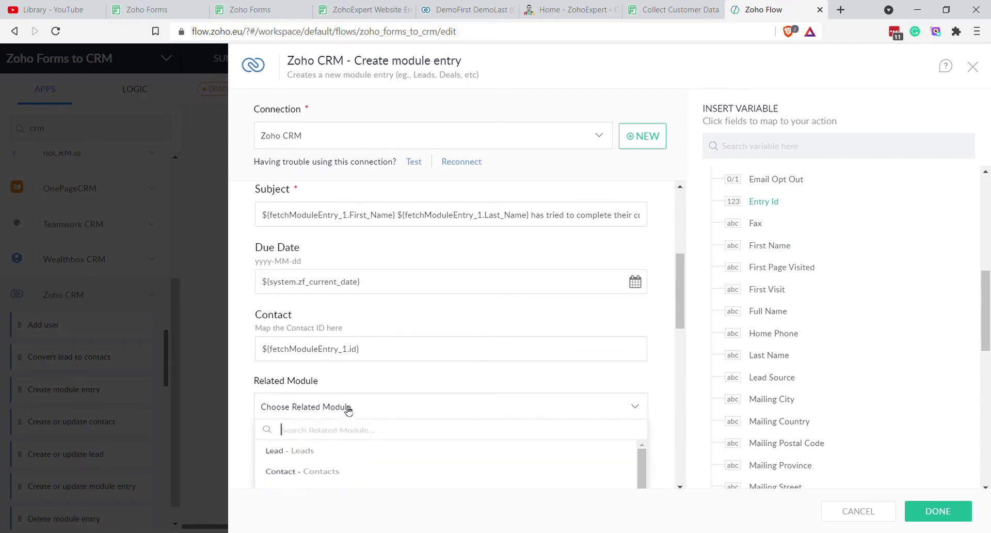
click(334, 483)
scroll(444, 356, down, 3)
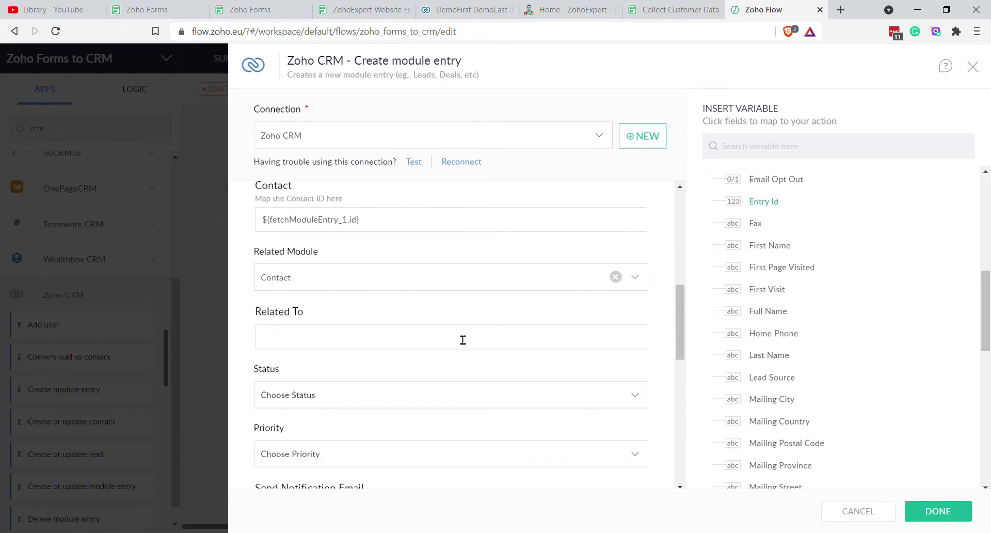
click(425, 338)
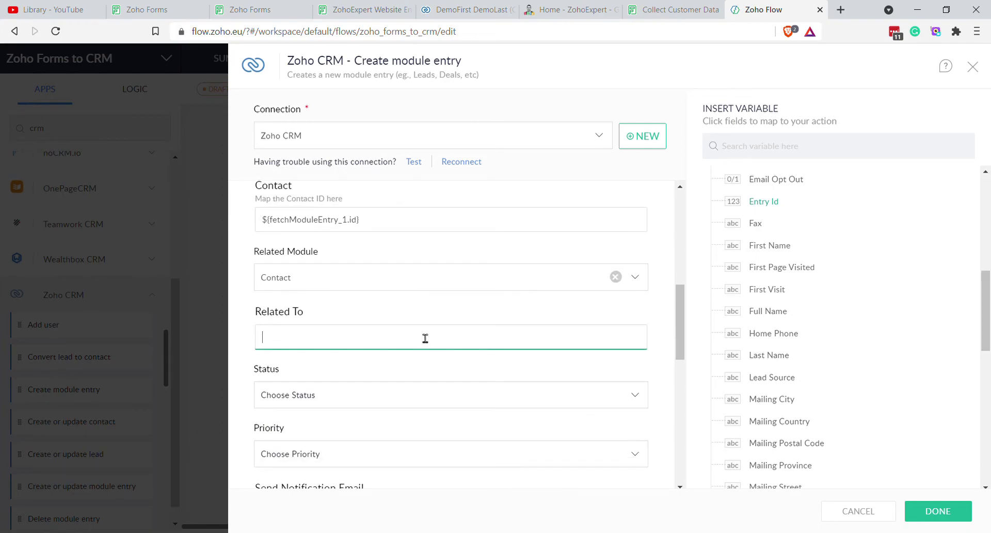
click(362, 314)
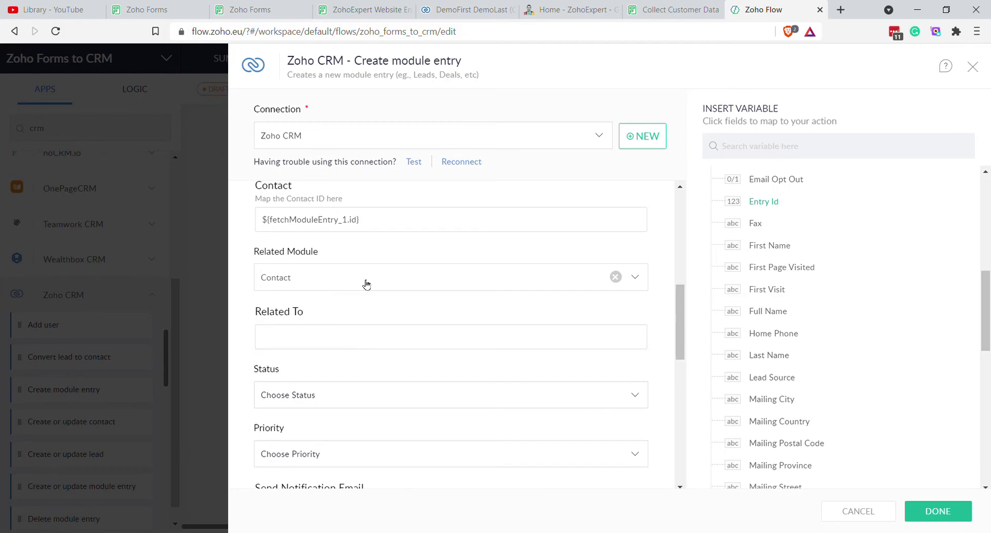
click(615, 277)
- Set the task's status to Not Started and its priority to Low
scroll(448, 324, down, 3)
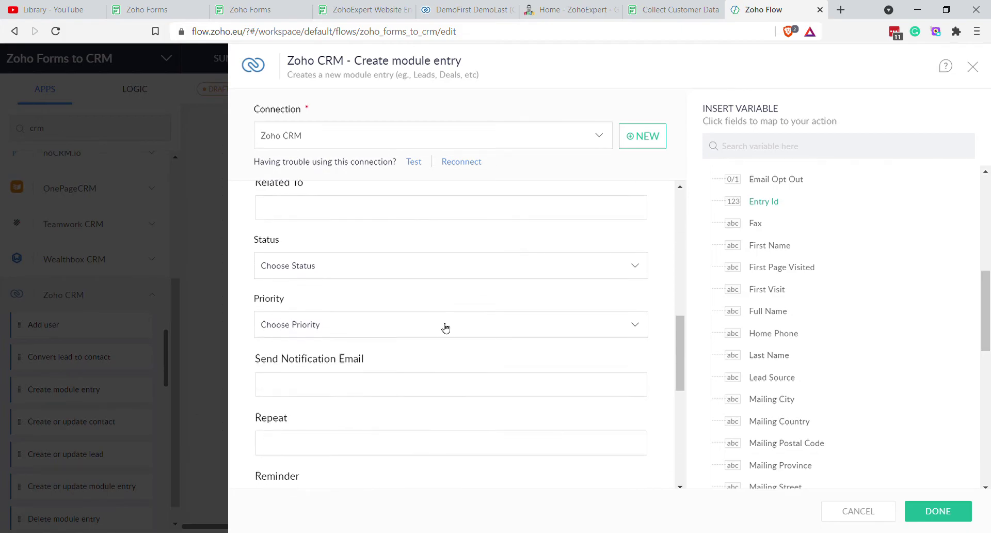
click(342, 267)
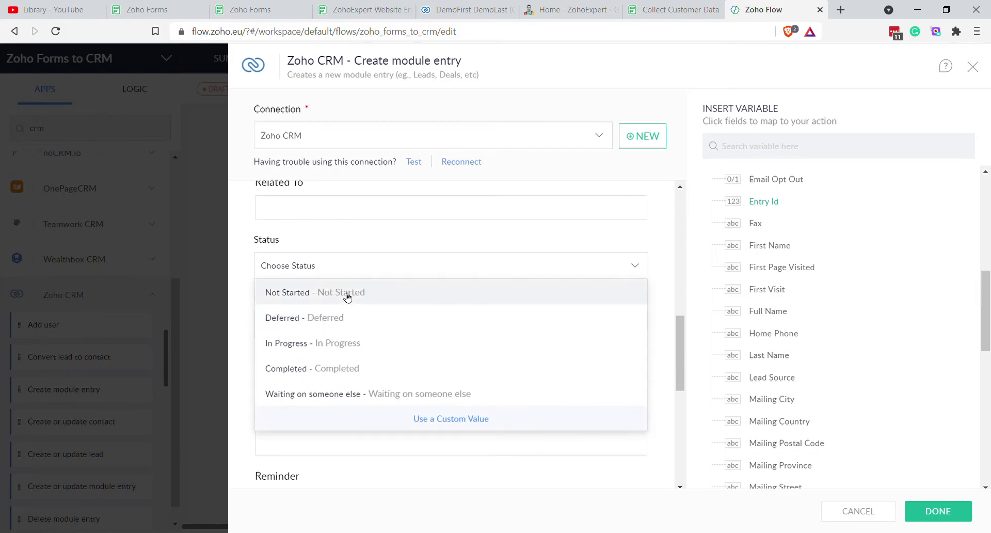
click(348, 291)
click(422, 325)
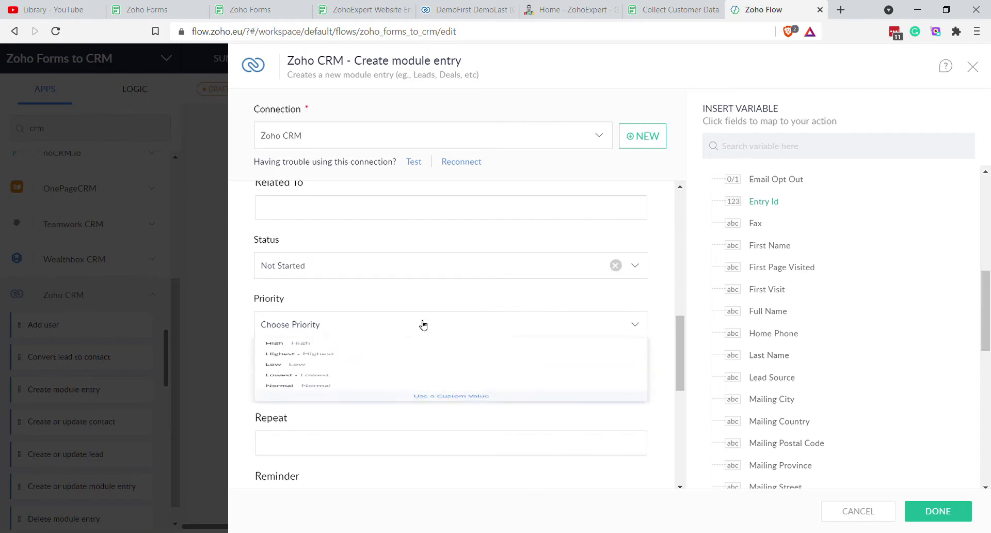
click(339, 407)
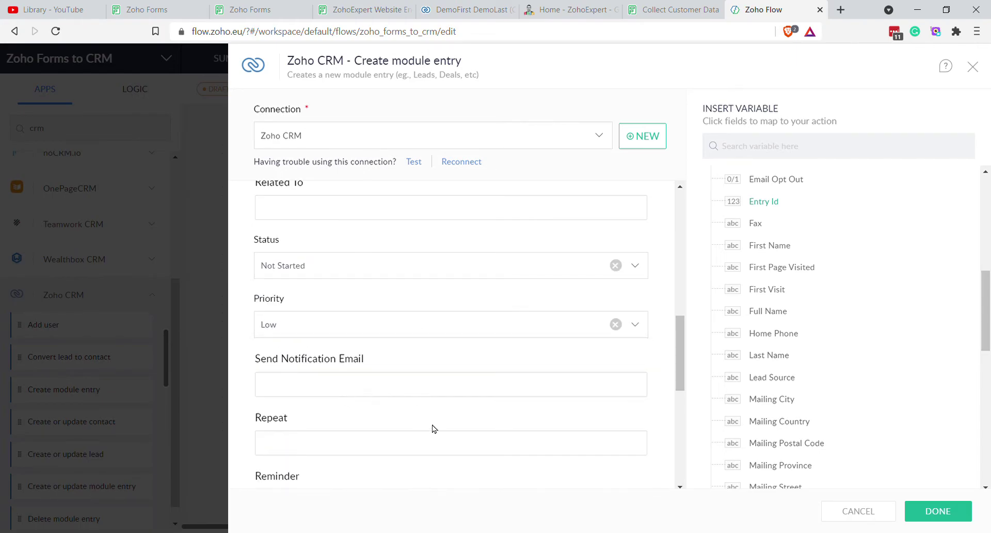
- Leave the remaining task fields at their defaults and save the Create module entry action
scroll(442, 405, down, 3)
click(333, 265)
click(461, 316)
click(415, 266)
click(456, 294)
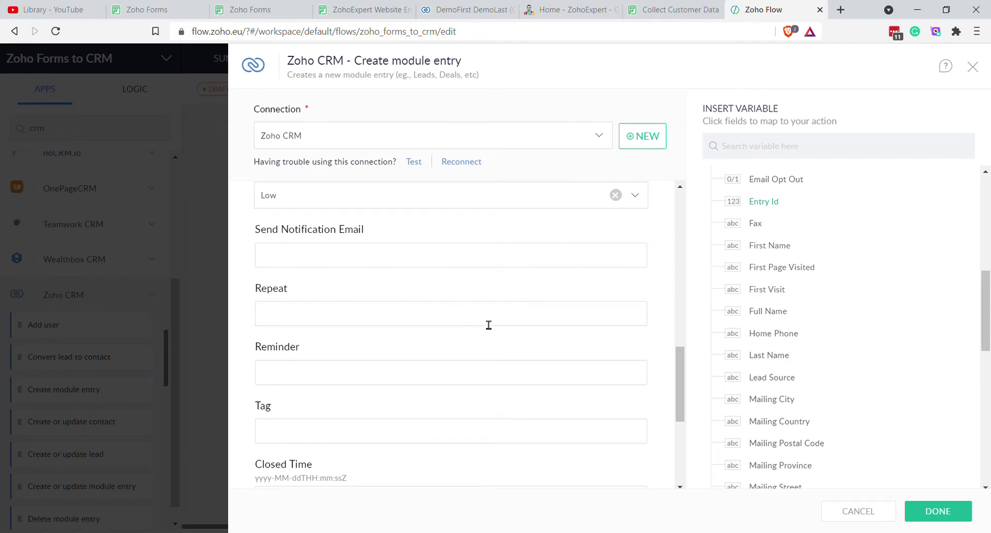
scroll(511, 383, down, 5)
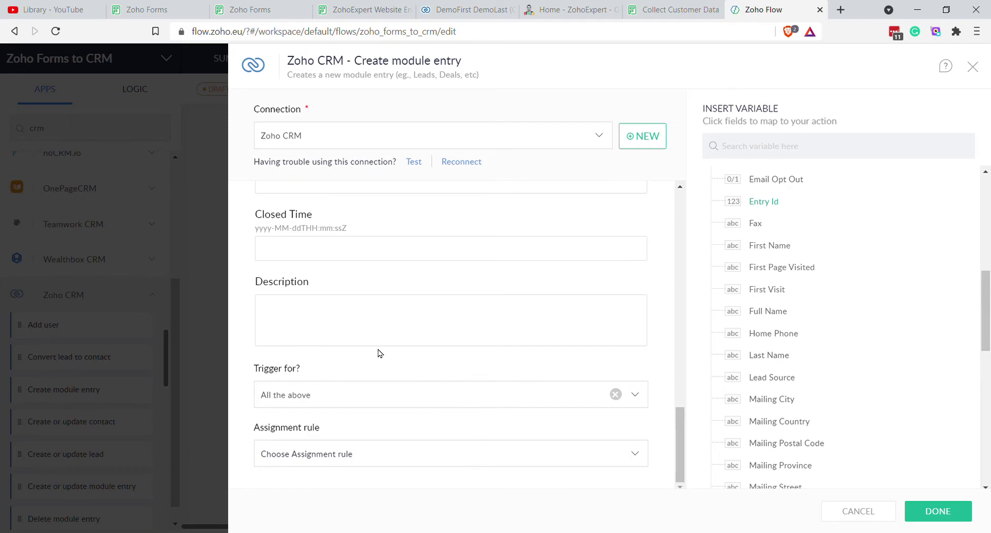
click(397, 340)
click(919, 510)
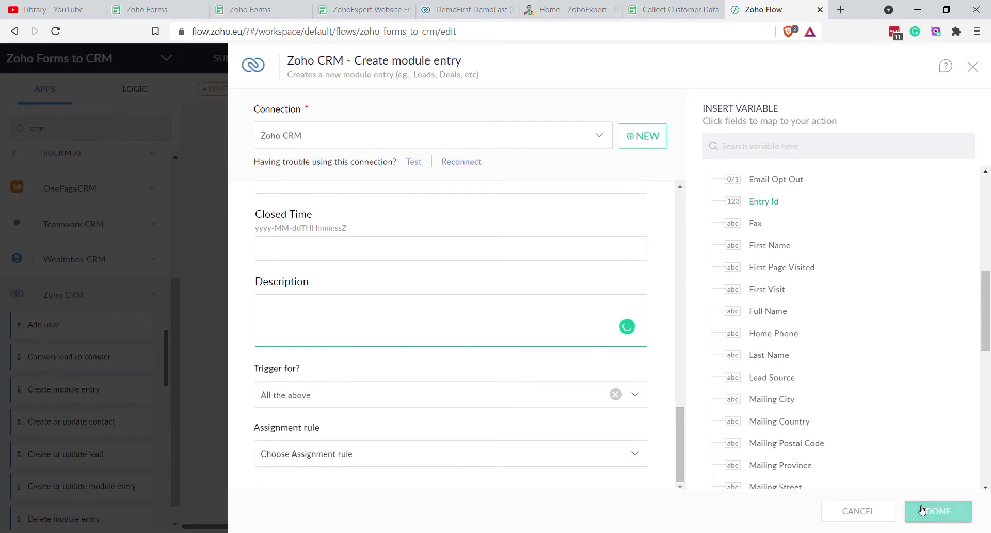
- Rename the new Create module entry action as Create Task
click(480, 373)
click(442, 367)
drag(446, 370, 539, 367)
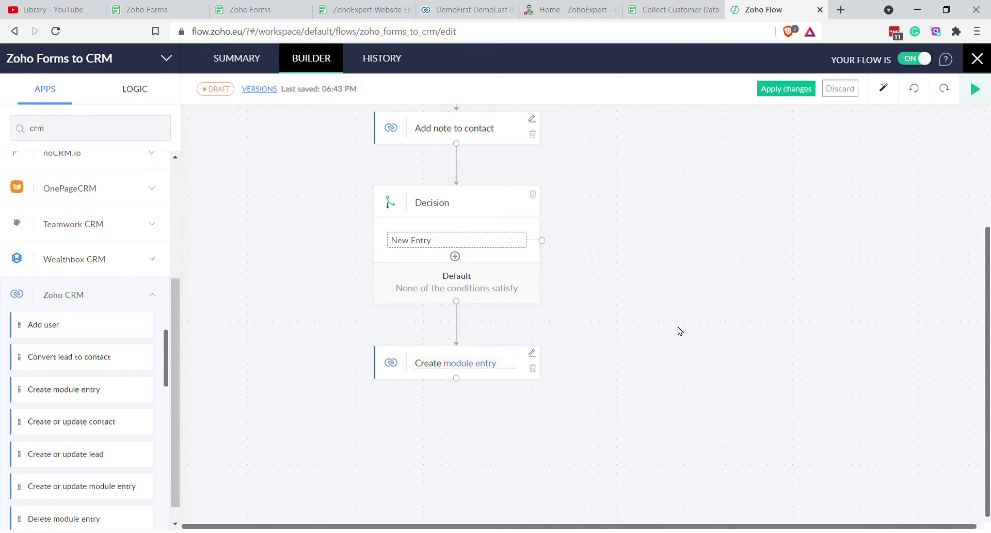
text(TA)
click(435, 426)
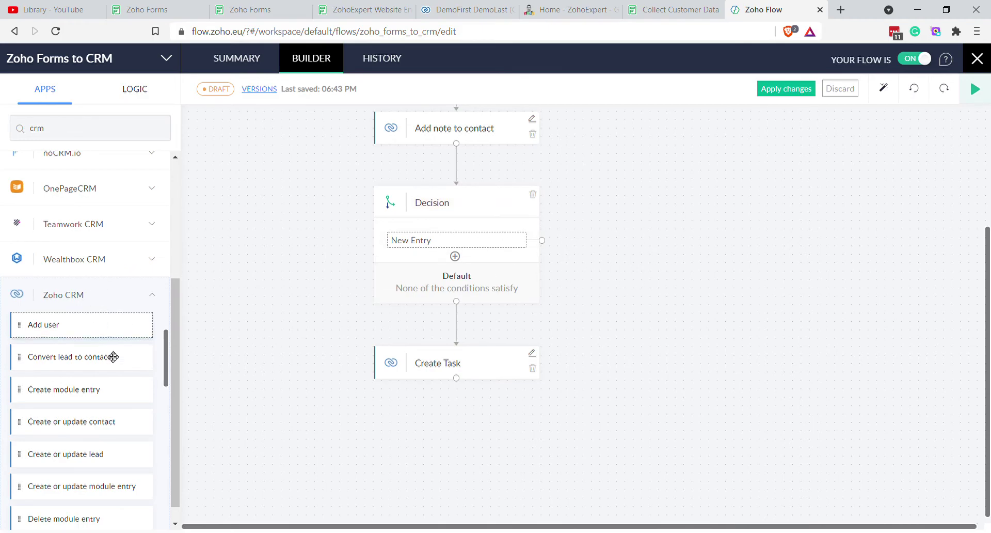
- Add a Zoho CRM Update module entry action to the Decision's New Entry branch and set its module to Contacts
scroll(102, 405, down, 10)
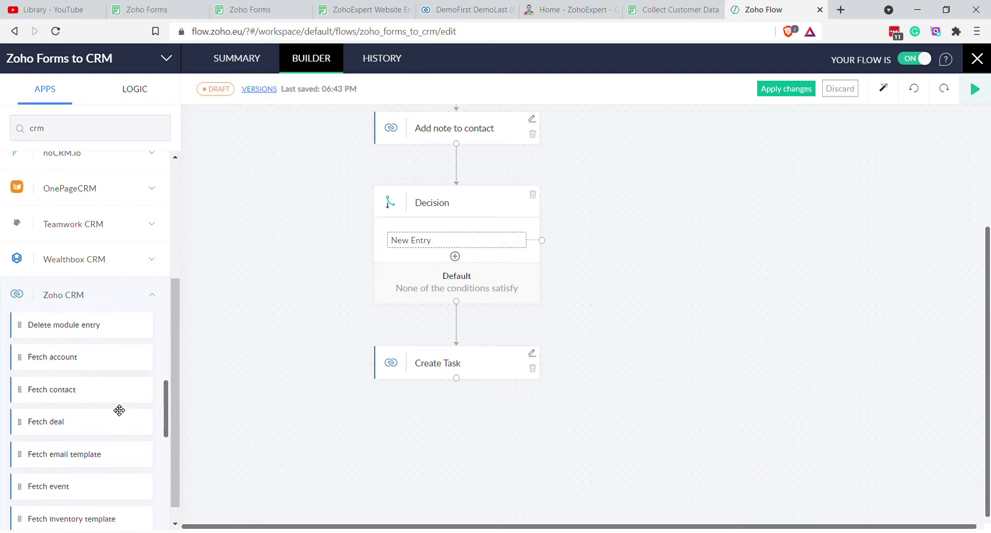
scroll(119, 410, down, 3)
drag(82, 428, 637, 276)
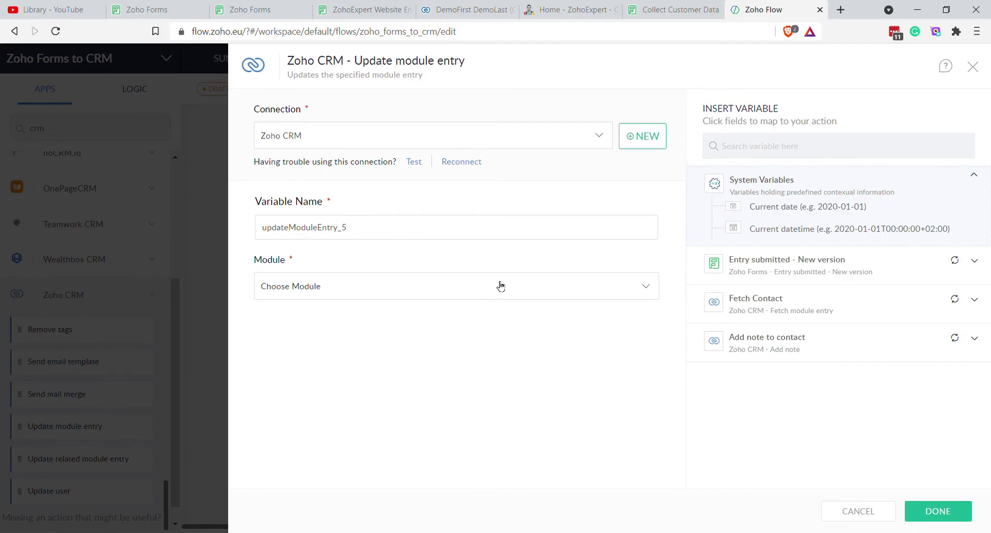
click(336, 289)
click(334, 361)
- Map the update action's Entry Id field to the Entry Id variable from Fetch Contact
scroll(354, 290, down, 3)
click(379, 288)
click(716, 310)
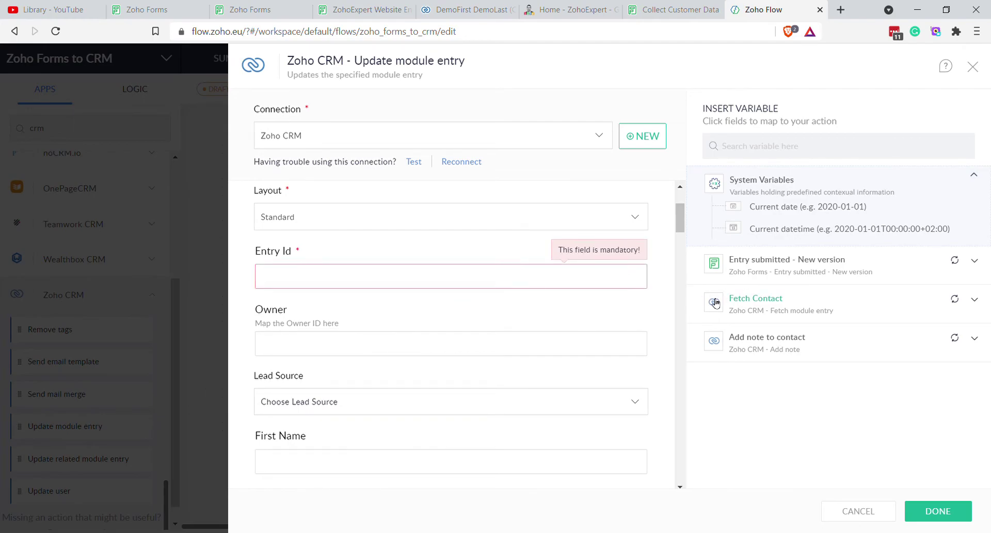
scroll(824, 447, down, 3)
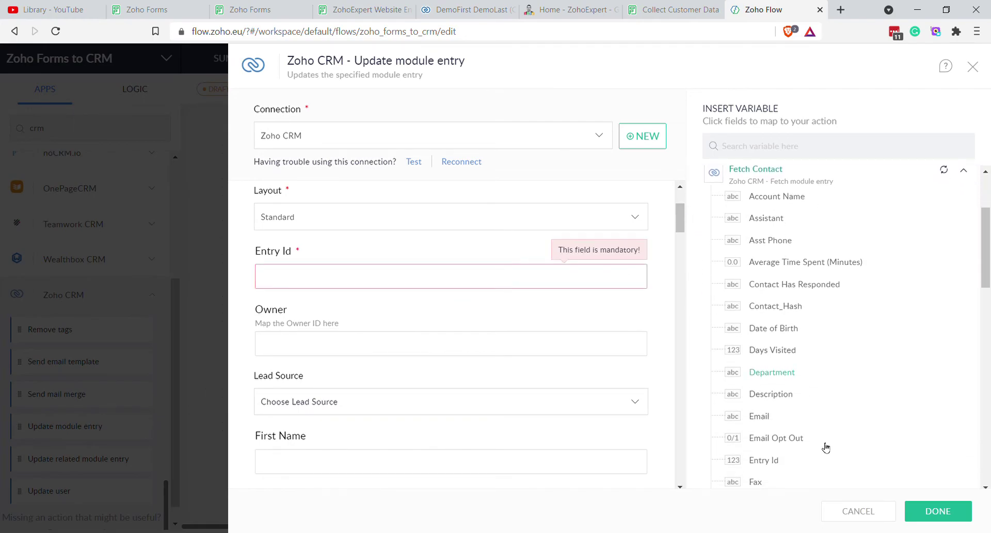
click(785, 461)
- Map the contact's Date of Birth field to the Your Date of Birth variable from the form submission
scroll(383, 354, down, 3)
scroll(379, 350, down, 10)
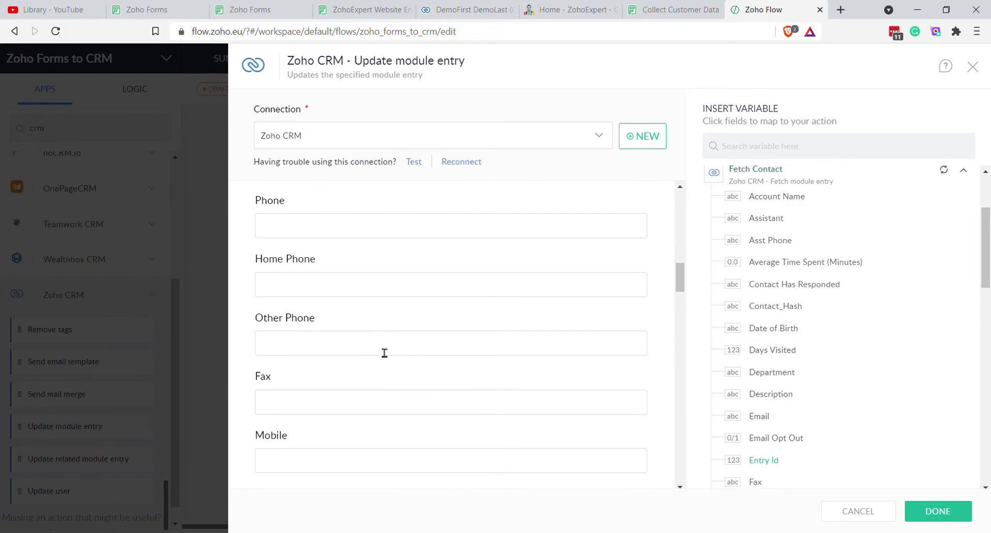
scroll(385, 353, up, 3)
scroll(387, 350, down, 10)
click(312, 277)
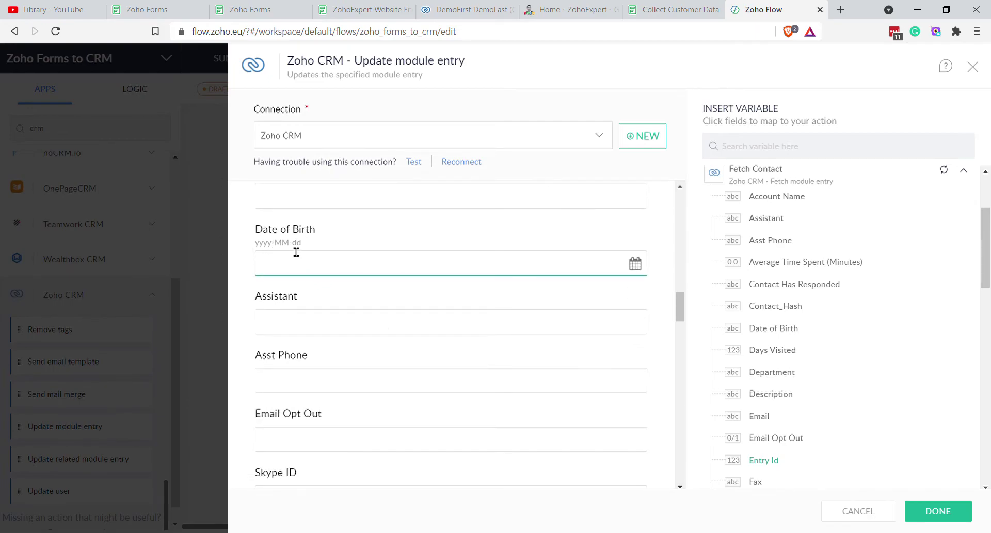
click(785, 258)
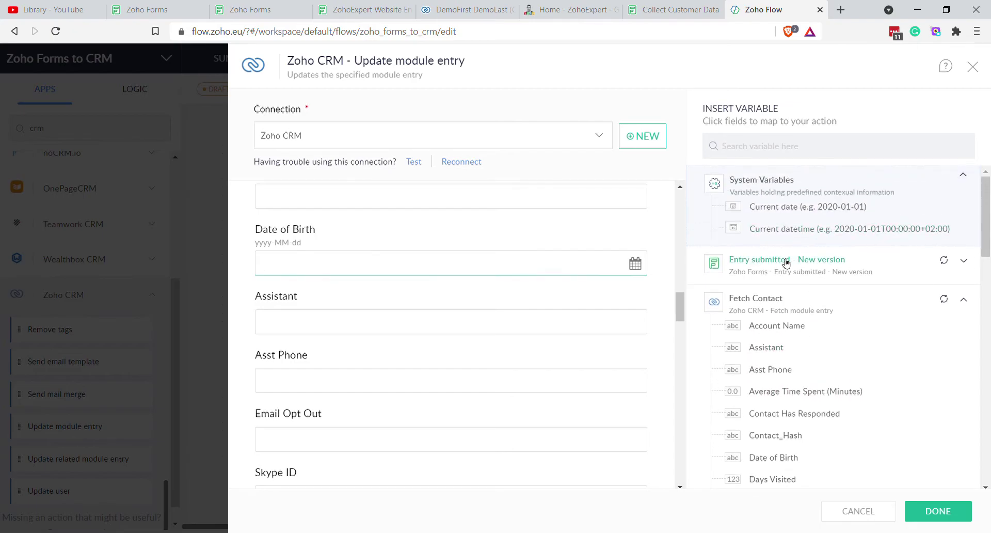
scroll(809, 248, down, 4)
click(781, 224)
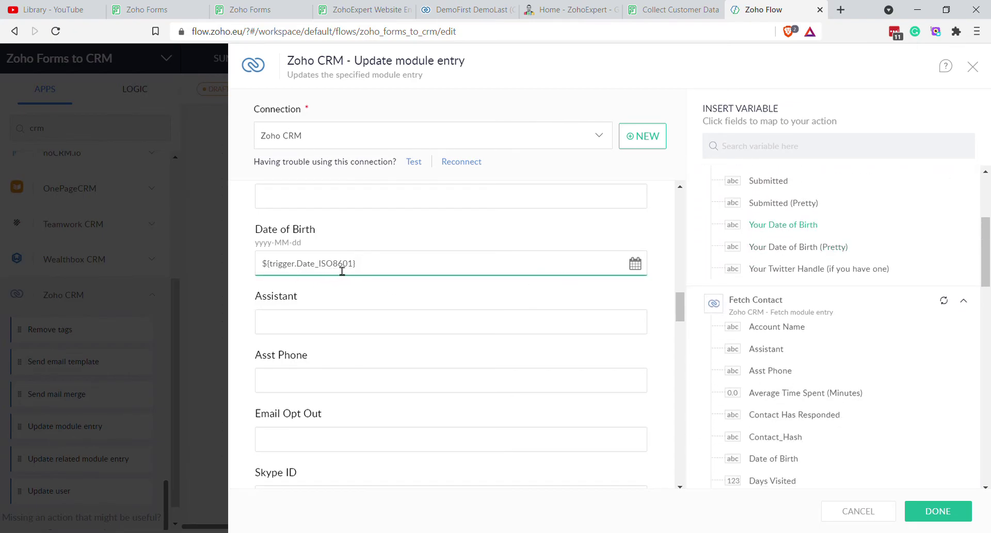
- Map the contact's Twitter field to the Your Twitter Handle (if you have one) variable from the form submission
scroll(391, 276, down, 1)
scroll(300, 288, up, 1)
scroll(500, 325, down, 1)
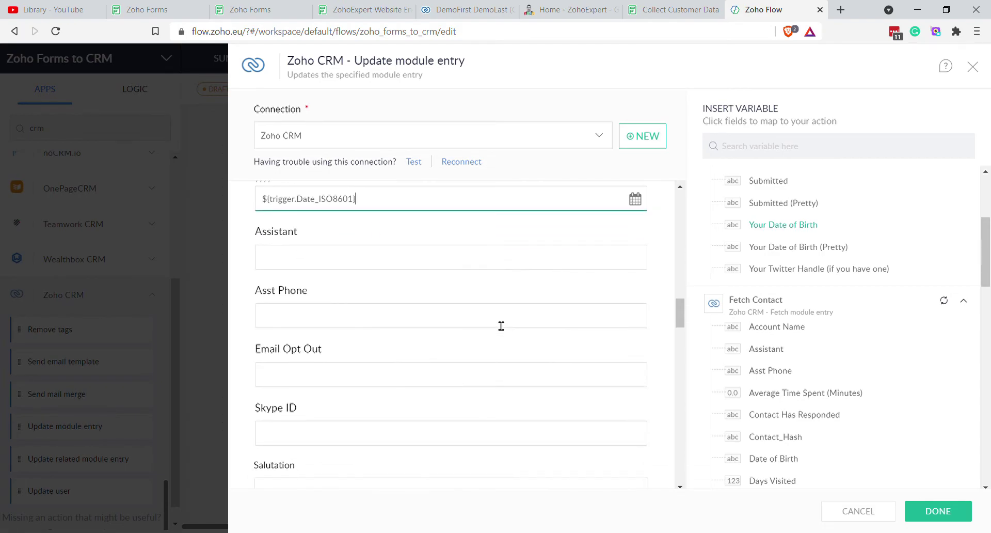
scroll(471, 346, down, 1)
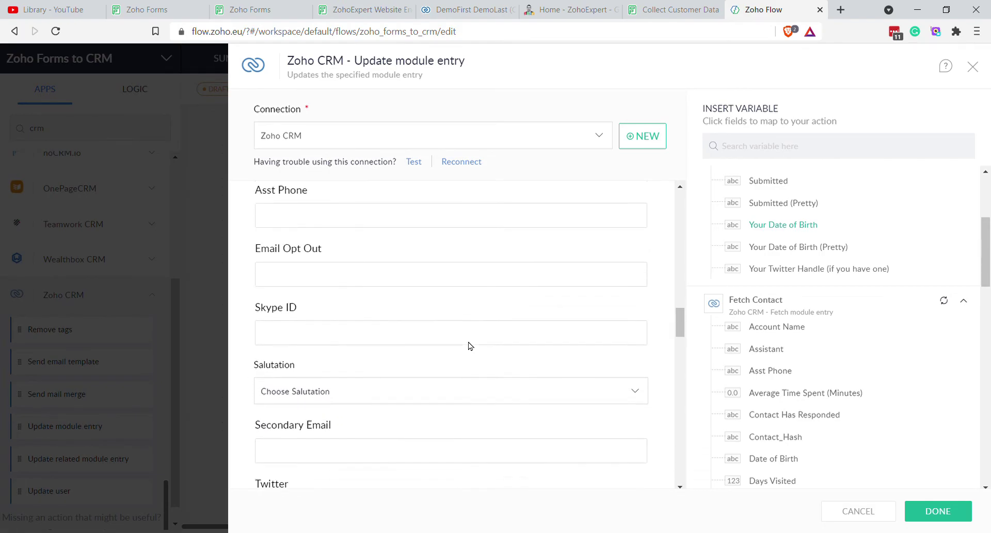
scroll(471, 346, down, 1)
scroll(471, 346, down, 1)
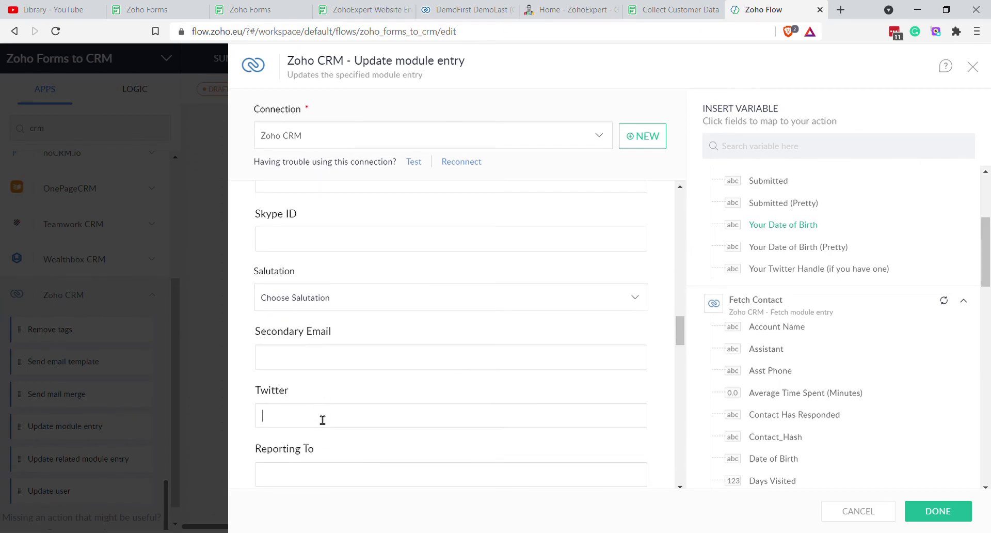
click(821, 268)
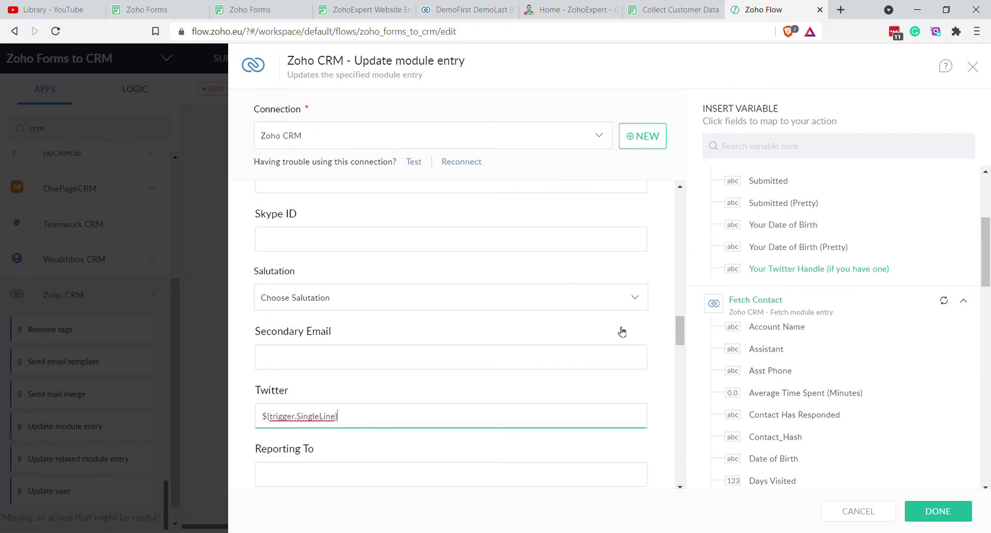
- Set the Contact Has Responded field to Yes in the update action
scroll(383, 319, up, 4)
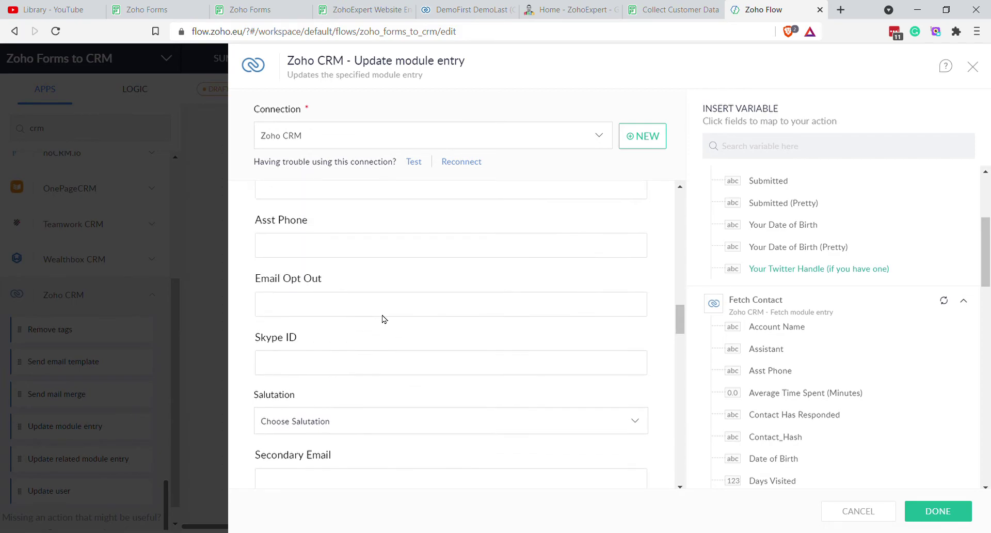
scroll(390, 323, up, 3)
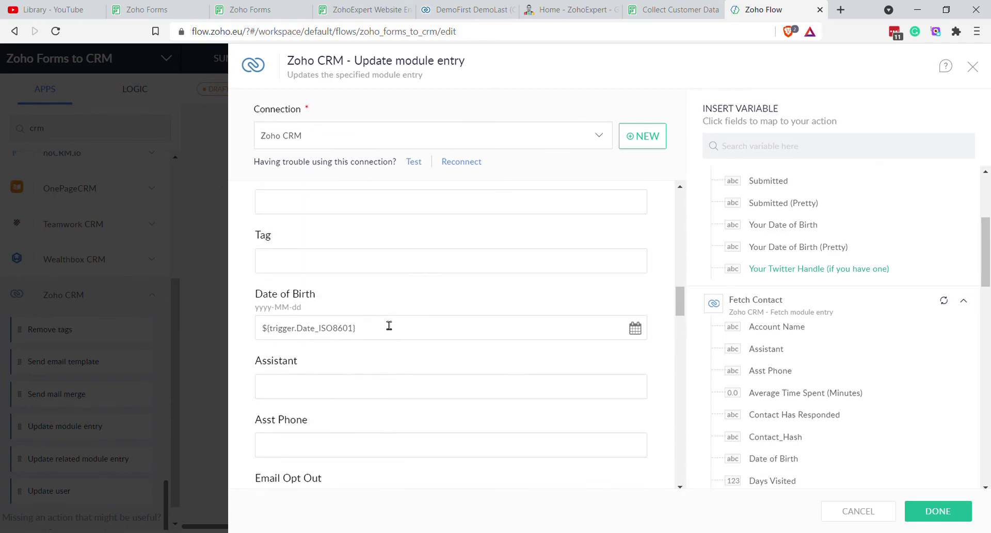
scroll(387, 325, down, 10)
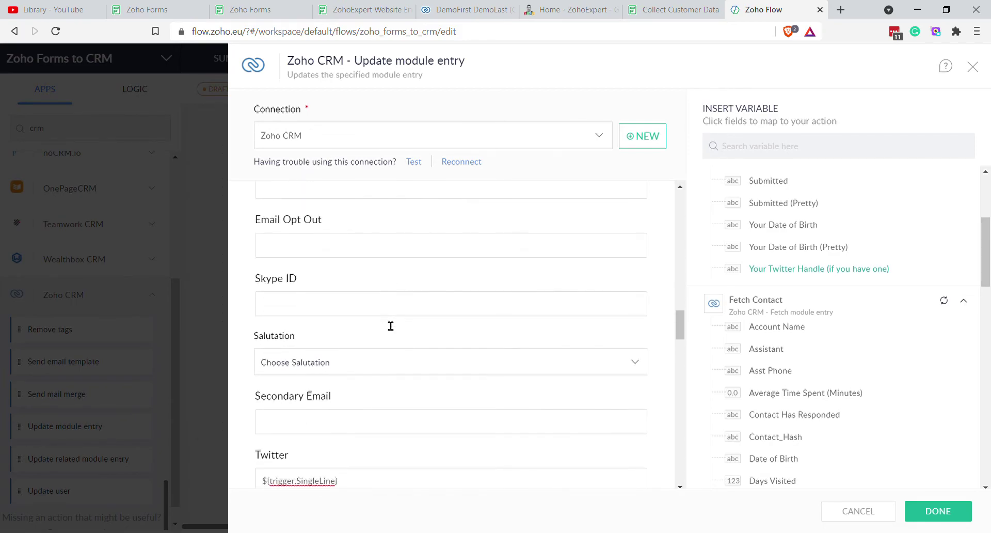
scroll(383, 322, down, 7)
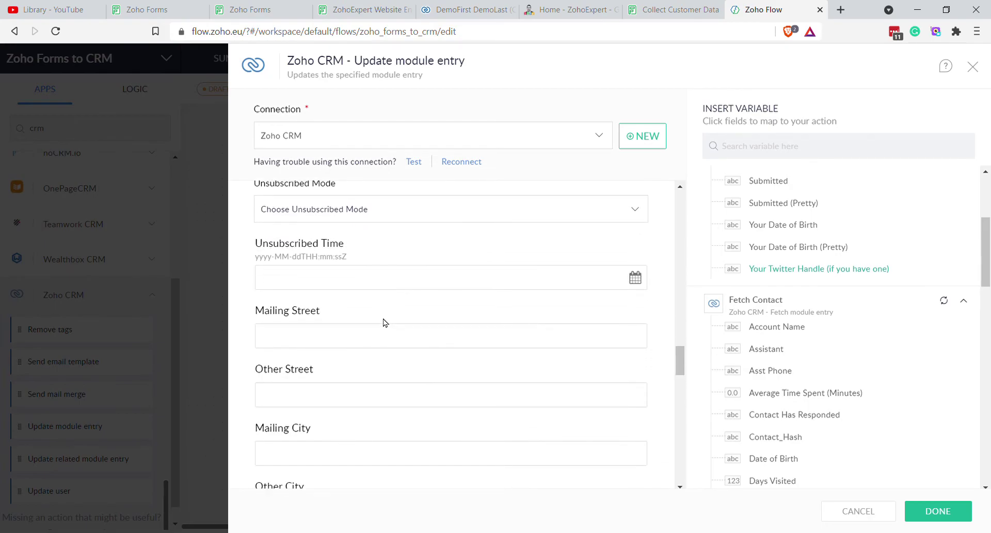
scroll(383, 322, down, 7)
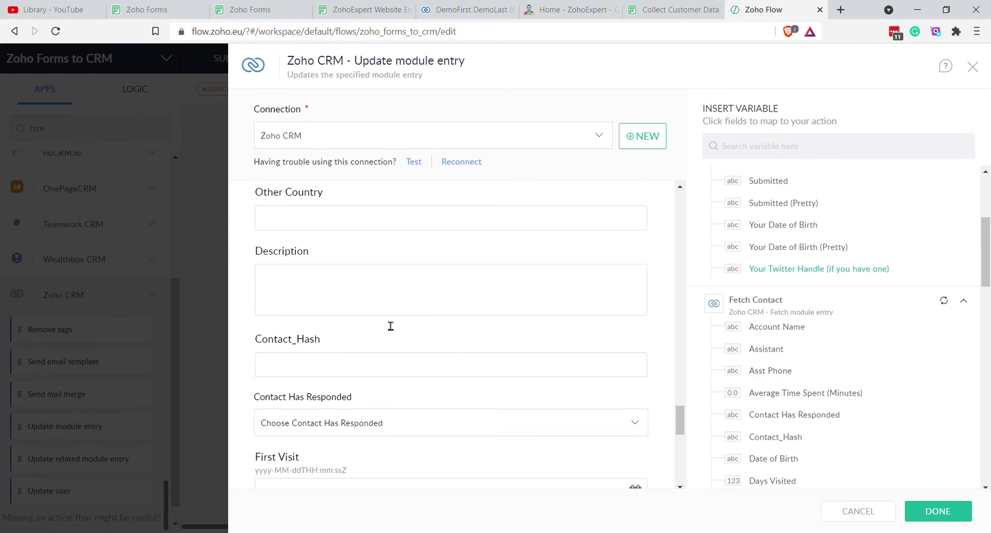
click(384, 299)
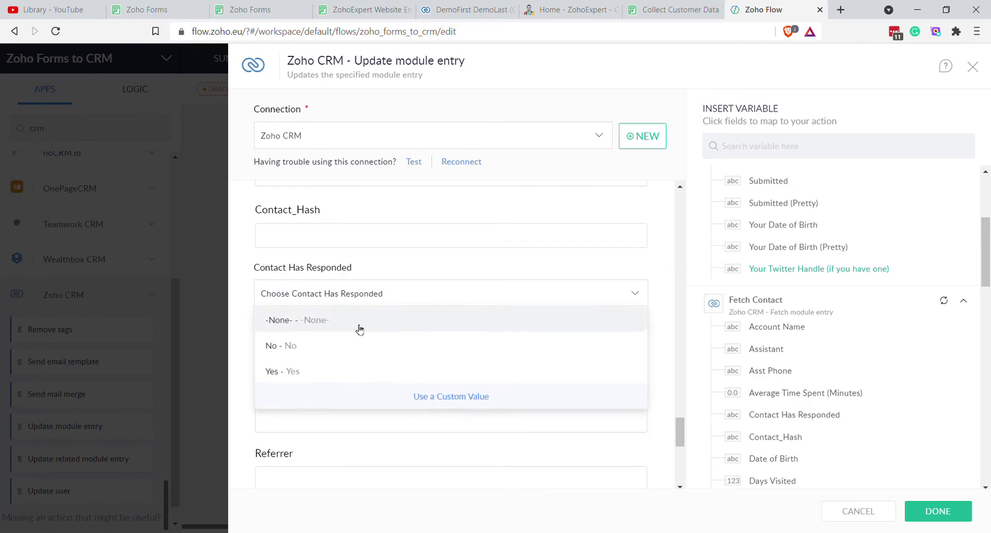
click(330, 367)
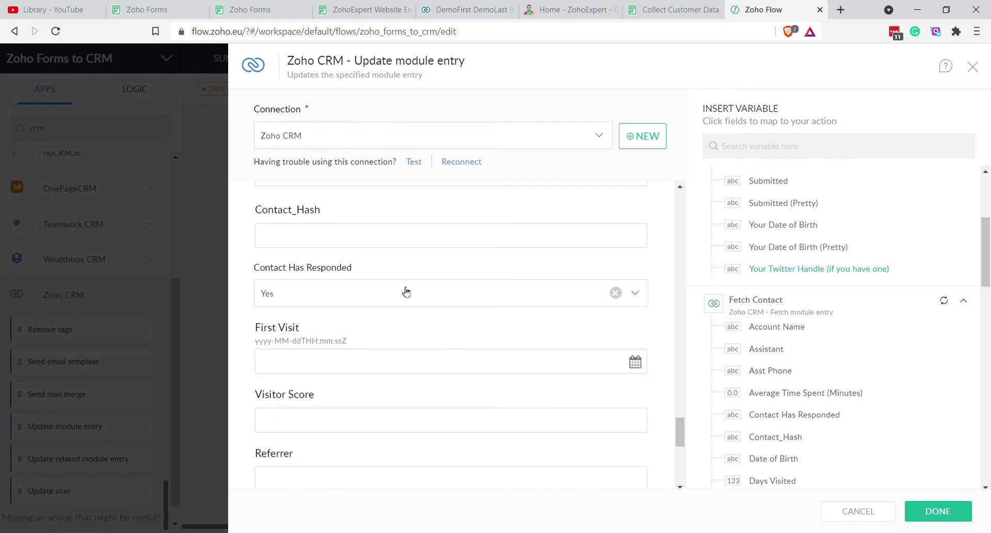
- Save the Update module entry action and rename it as Update Contact
click(932, 509)
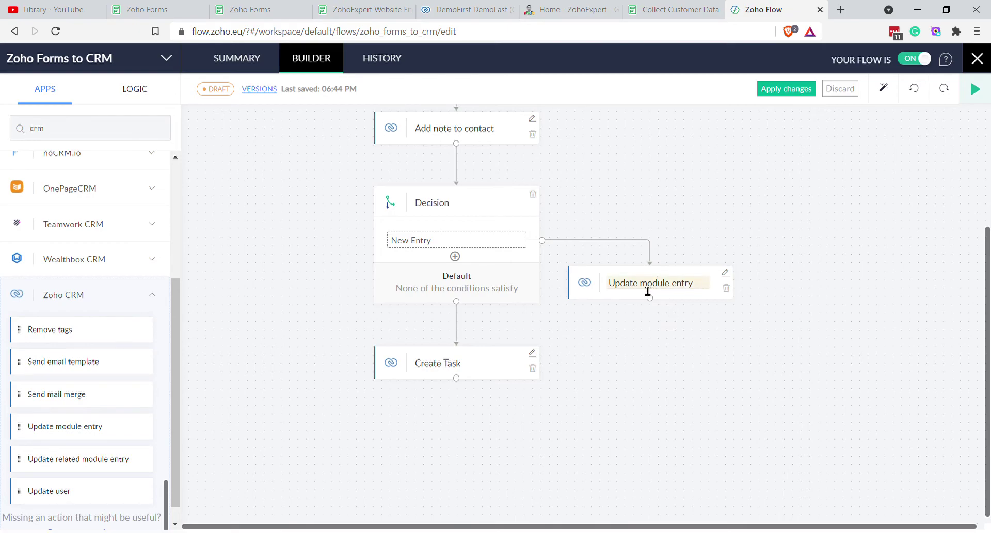
drag(648, 292, 709, 293)
text(Co)
- Search the available actions for mail and examine Zoho CRM's Send email template action
click(66, 133)
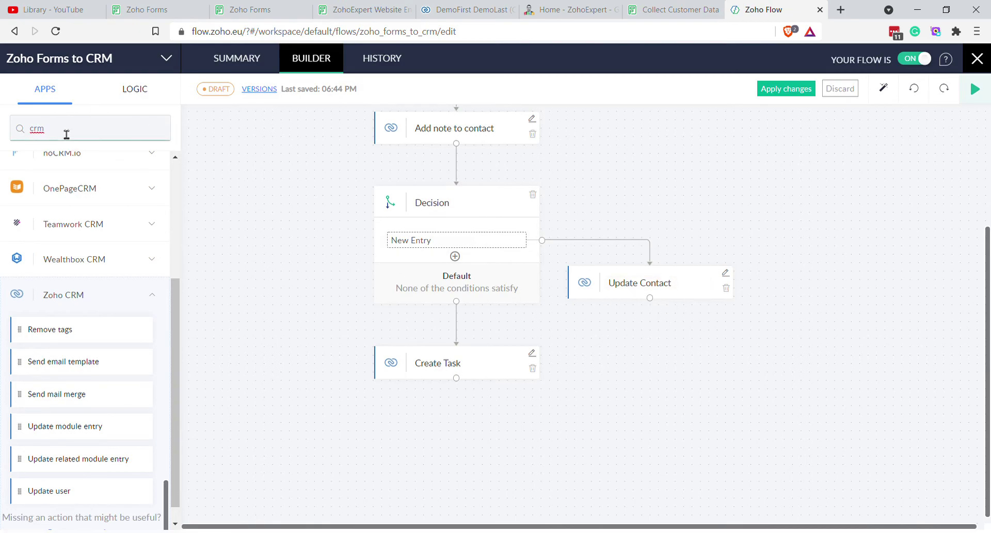
text(mail)
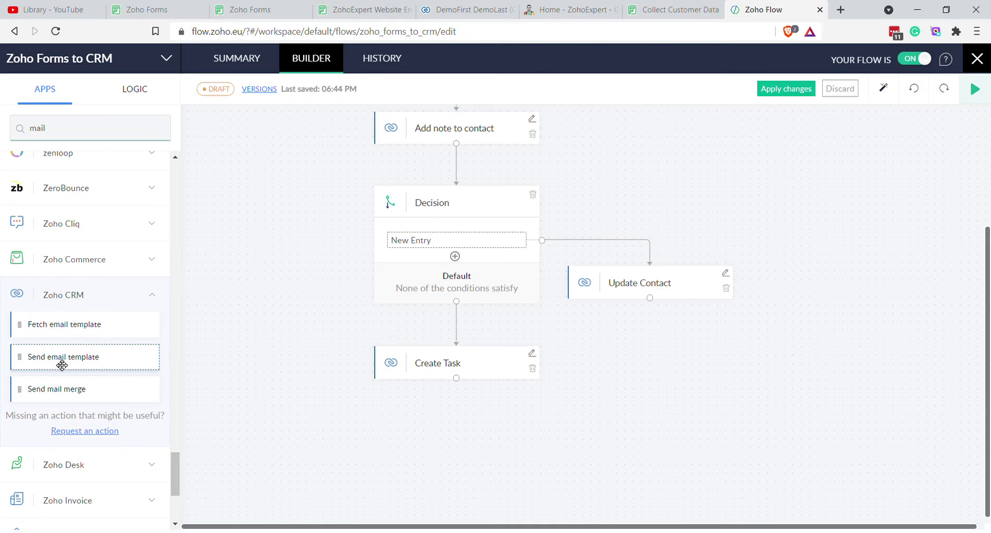
mouse_move(77, 360)
mouse_down()
mouse_move(308, 343)
mouse_move(614, 354)
mouse_move(93, 356)
mouse_up()
drag(88, 358, 659, 363)
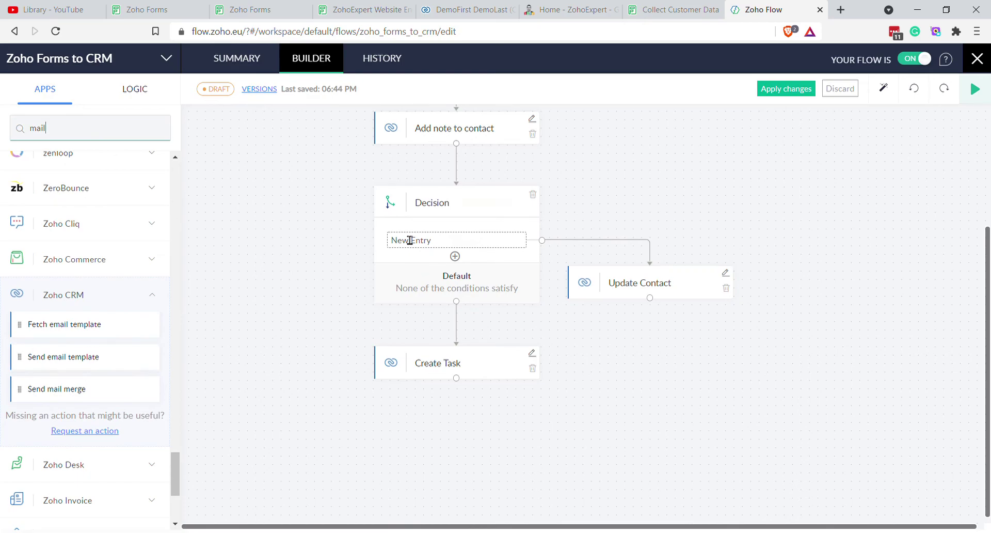
- Apply the draft changes to the live flow and confirm them
click(782, 88)
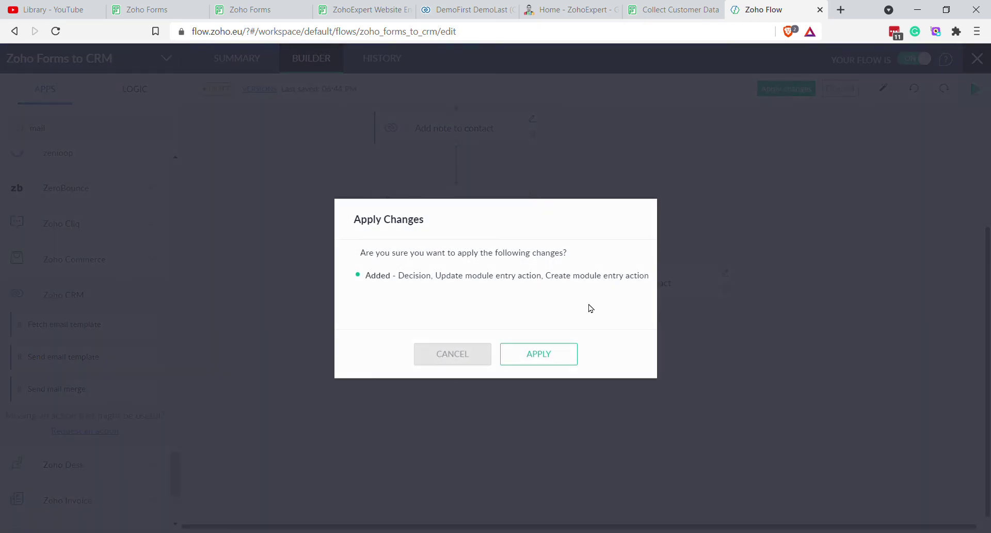
click(540, 352)
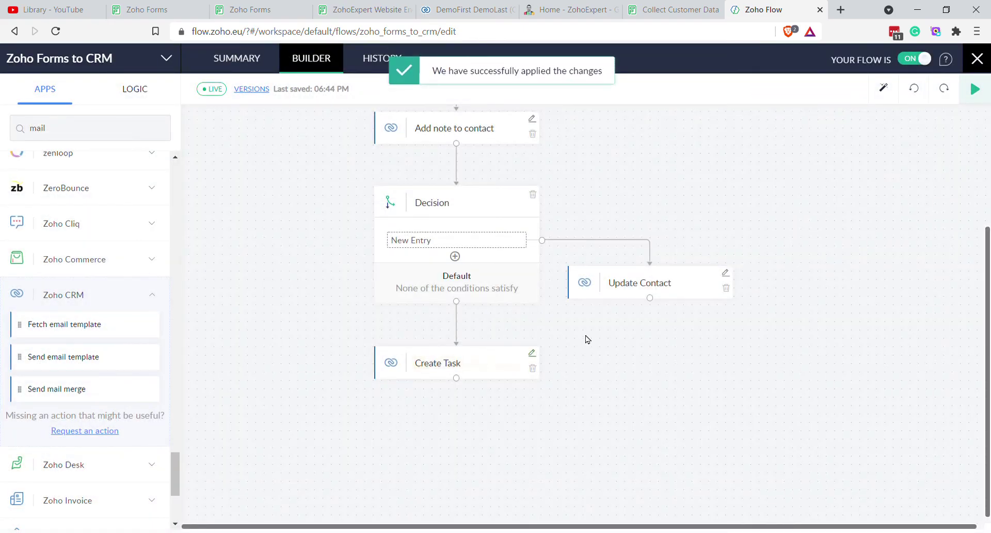
scroll(581, 307, up, 3)
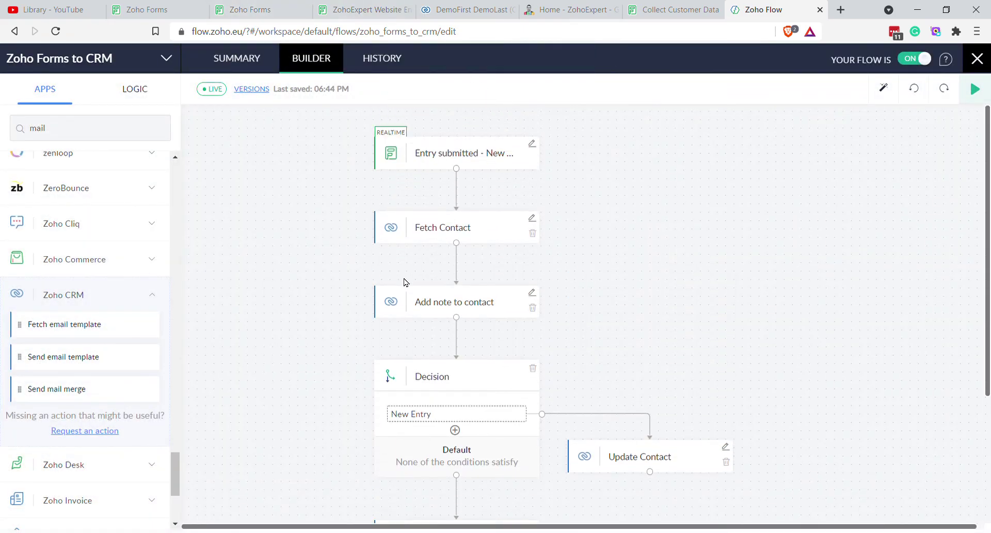
- Switch to the Collect Customer Data form in Zoho Forms, hide its Contact_Hash field and save the field properties
click(177, 13)
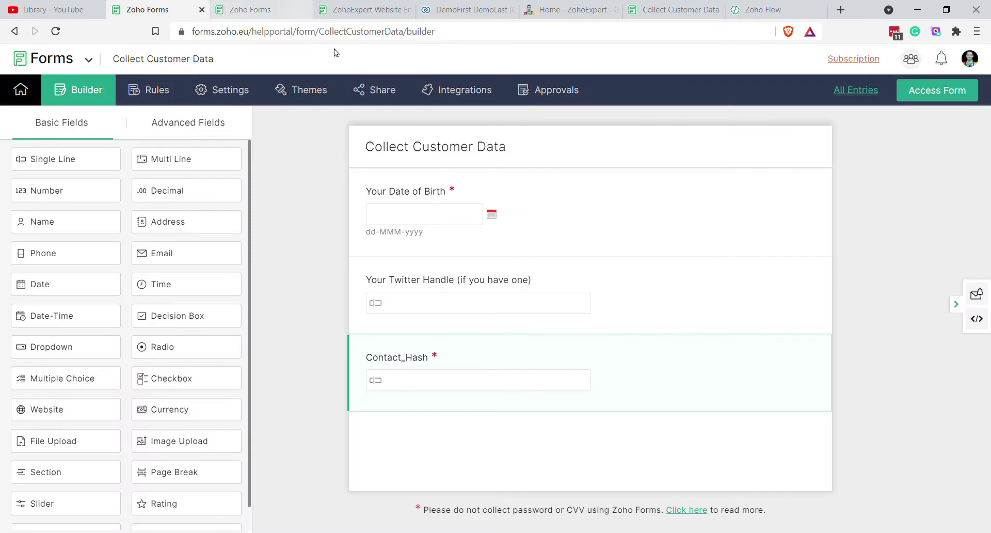
click(448, 361)
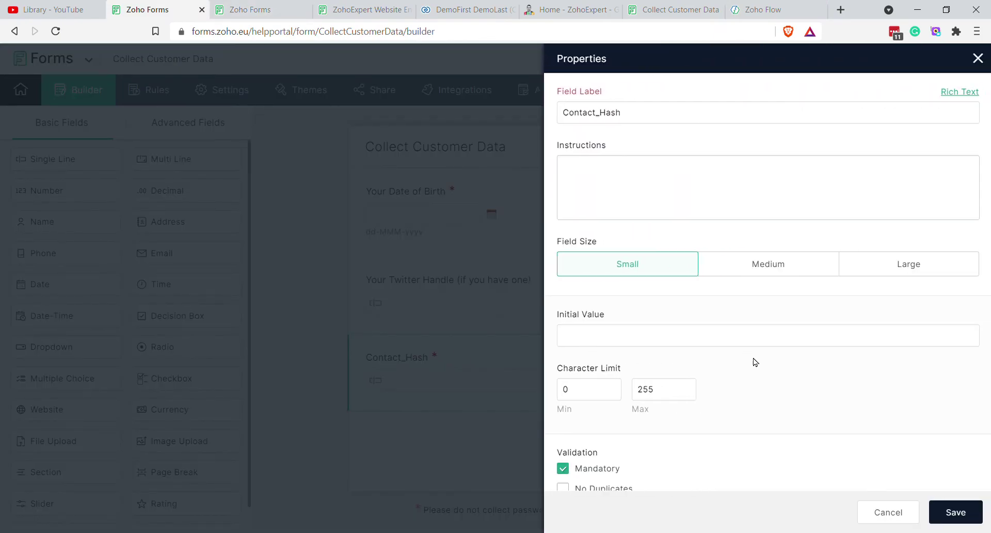
scroll(639, 458, down, 3)
scroll(576, 454, down, 2)
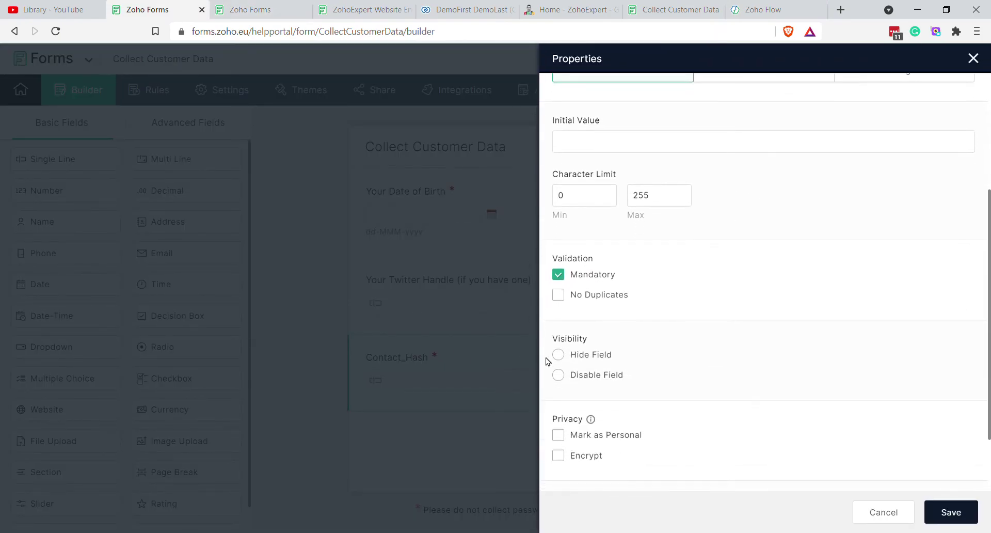
click(559, 354)
click(950, 513)
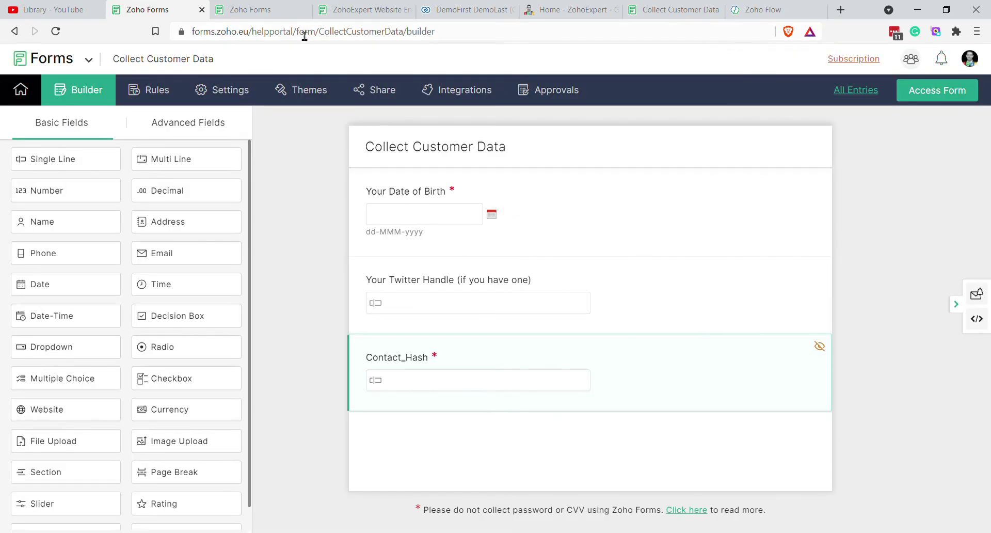
- Copy the Collect Customer Data form's public permalink and switch to the demo contact's record in Zoho CRM
click(358, 87)
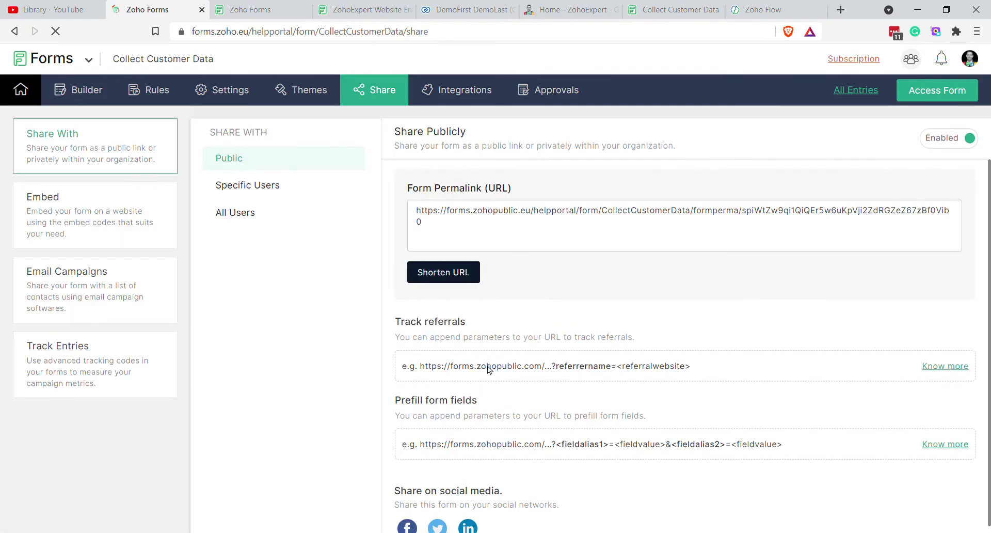
click(457, 214)
click(458, 216)
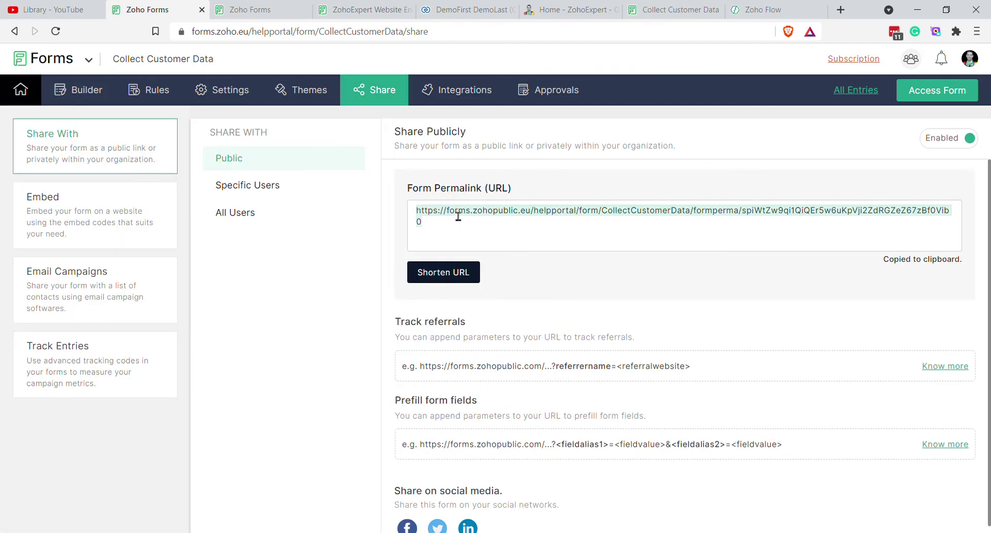
click(456, 12)
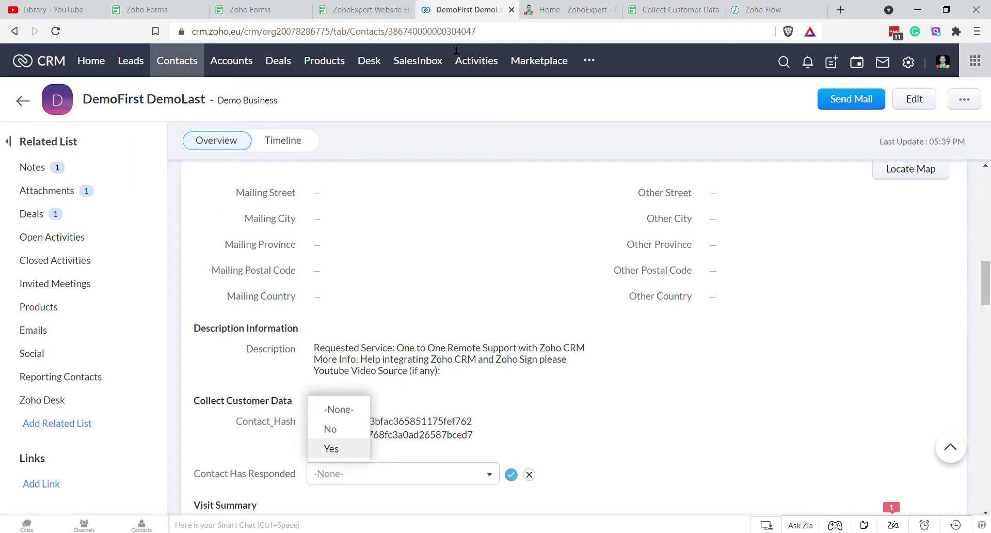
- Examine the demo contact's Collect Customer Data section and select its Contact_Hash value
click(587, 117)
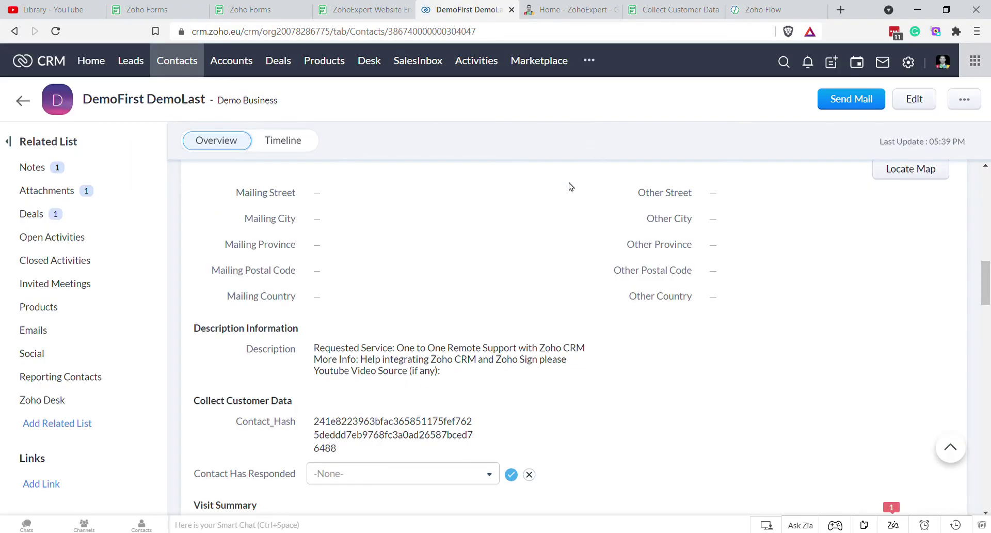
scroll(821, 169, up, 3)
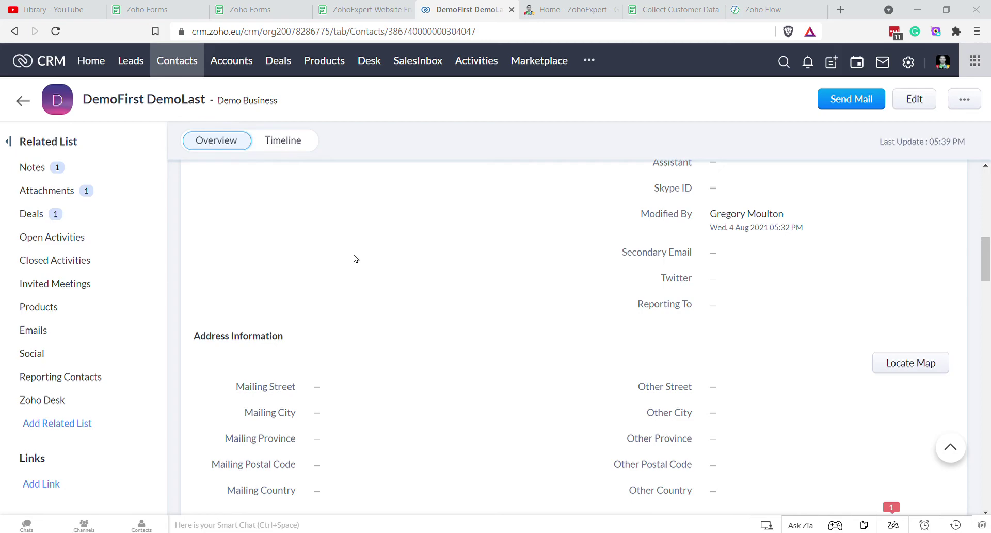
scroll(379, 311, up, 1)
scroll(380, 311, up, 6)
scroll(398, 312, down, 12)
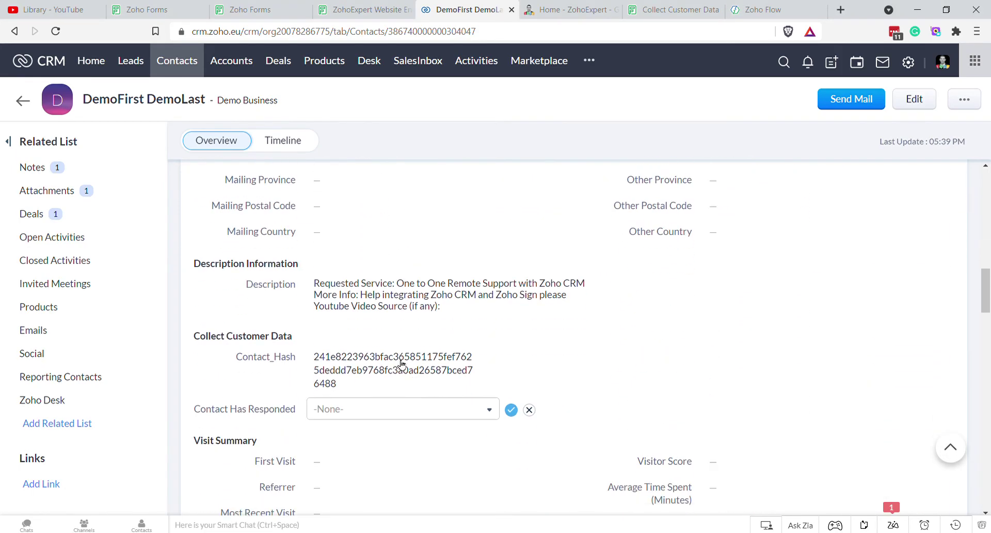
drag(339, 383, 314, 357)
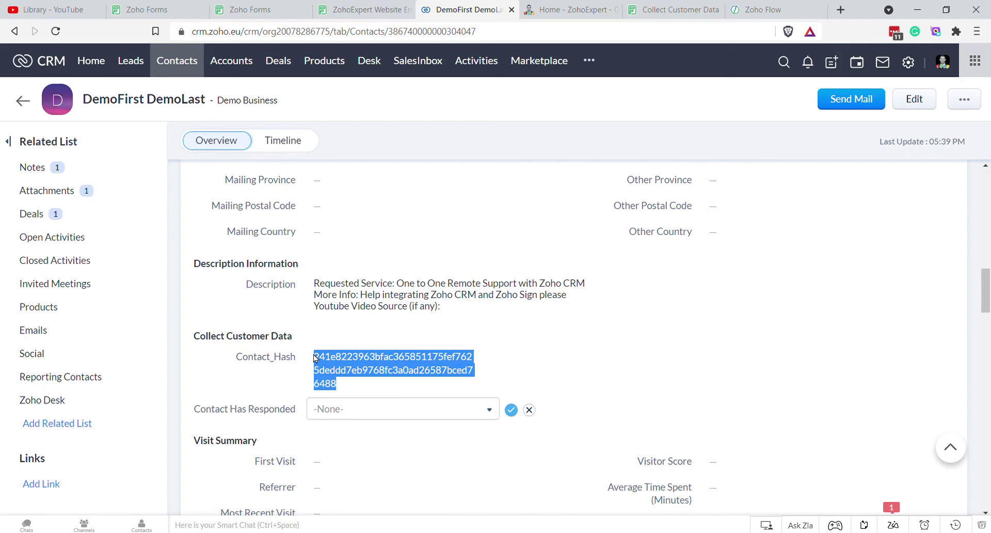
click(675, 10)
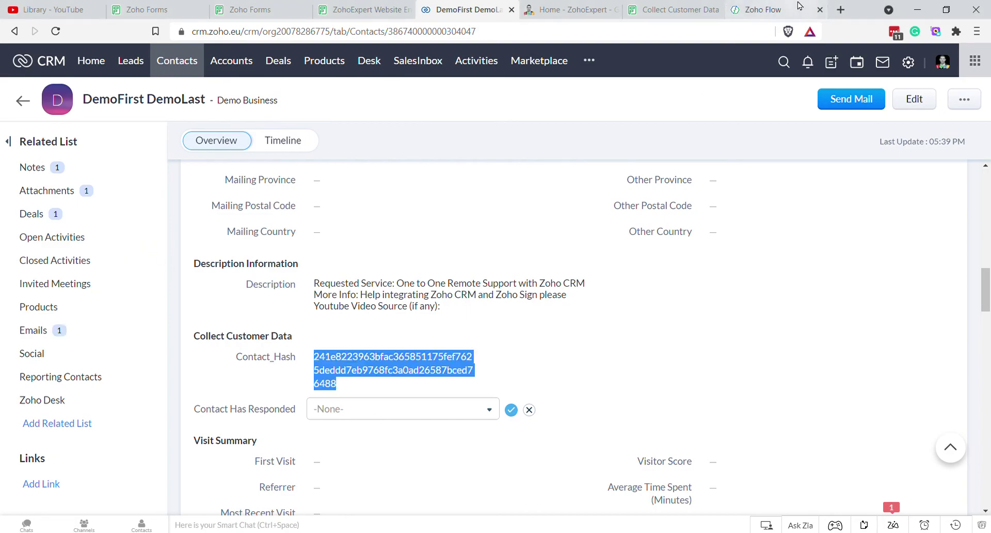
- Switch to the Zoho Mail inbox, open the "Please update your information on our system" message and follow its update link
click(840, 10)
text(mail)
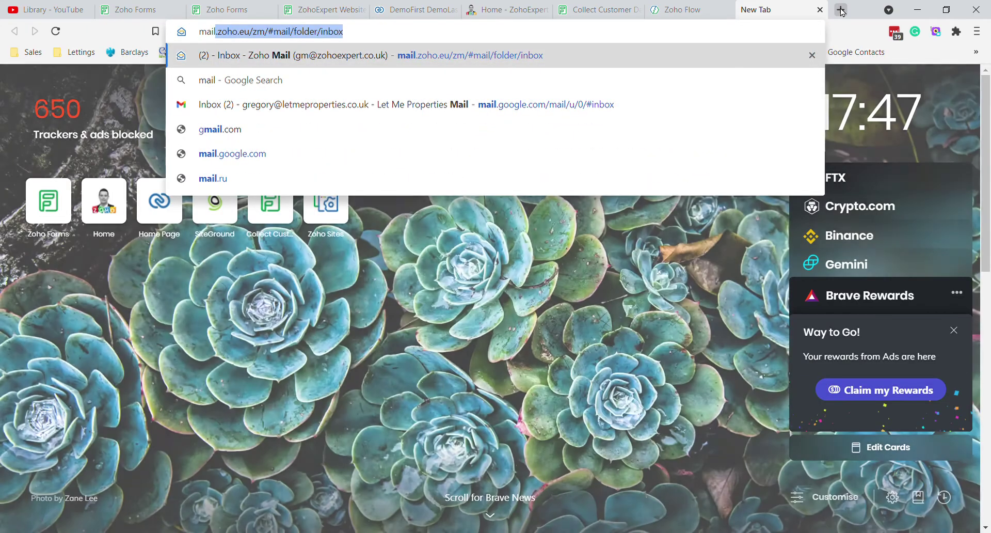
key(Return)
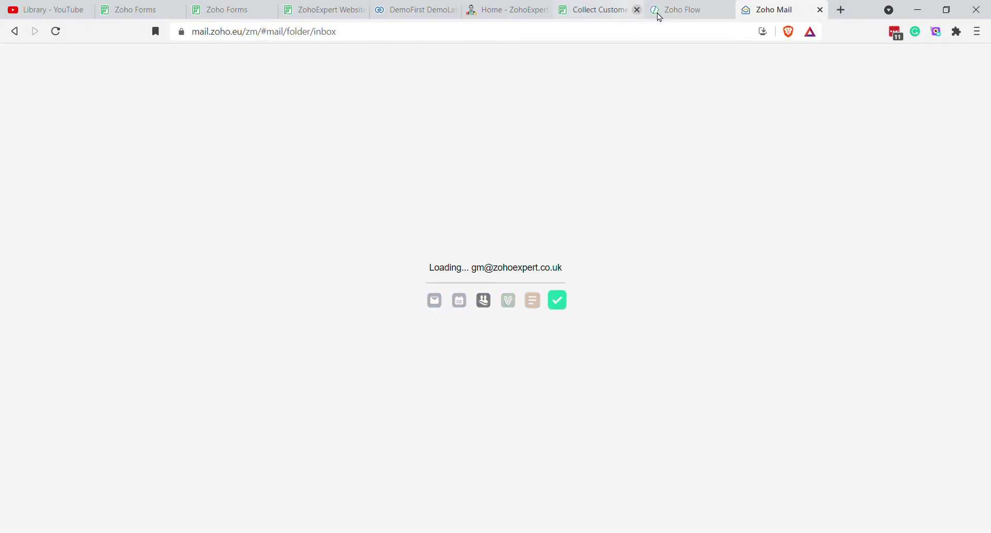
click(667, 12)
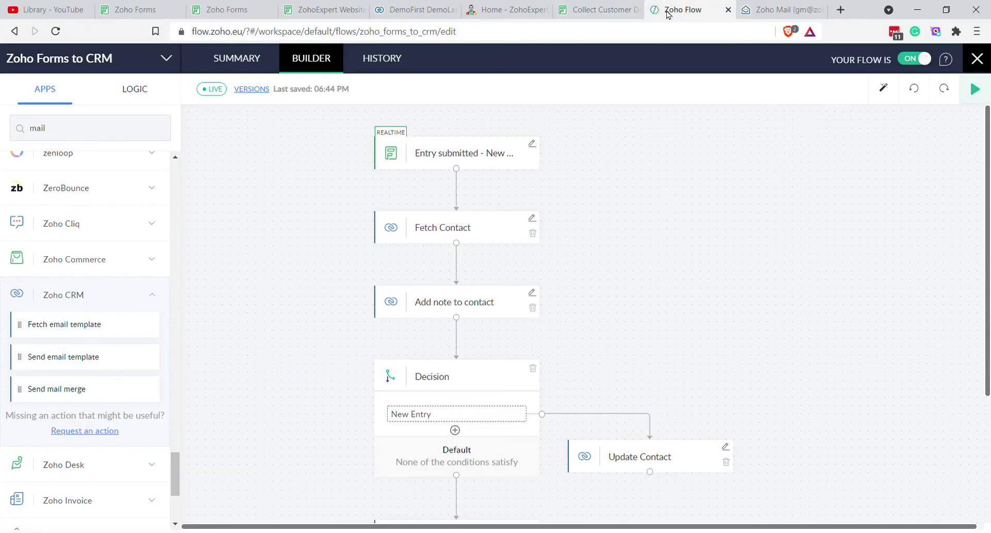
click(762, 12)
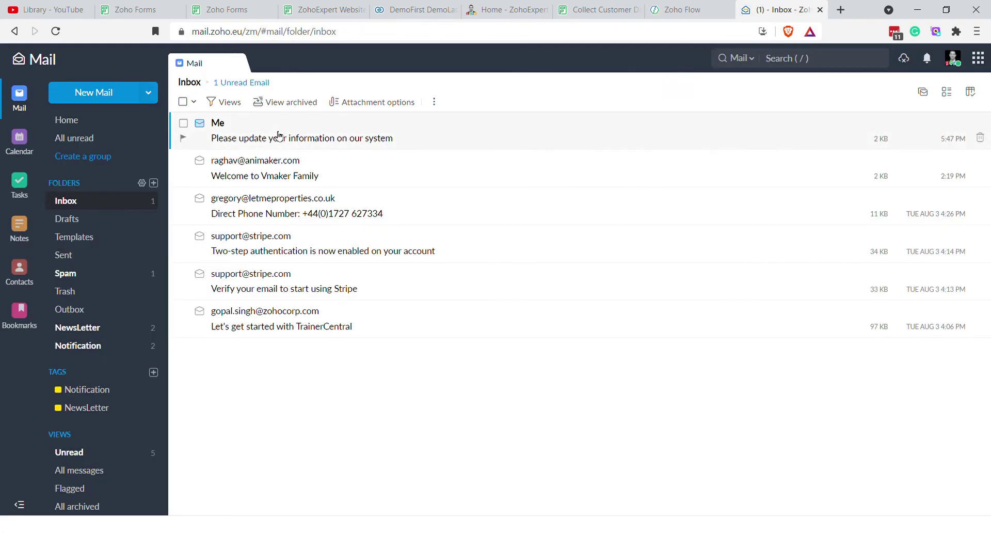
click(279, 136)
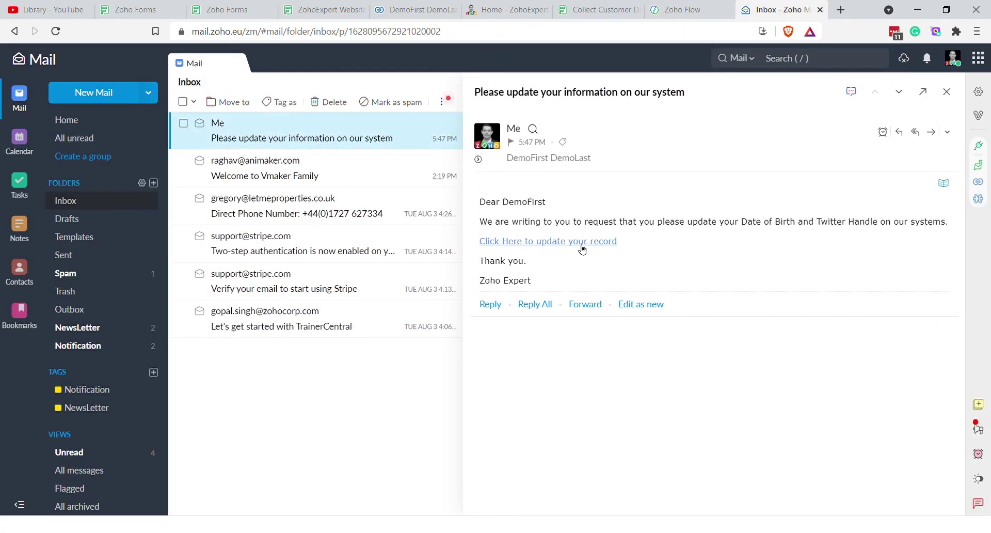
click(582, 248)
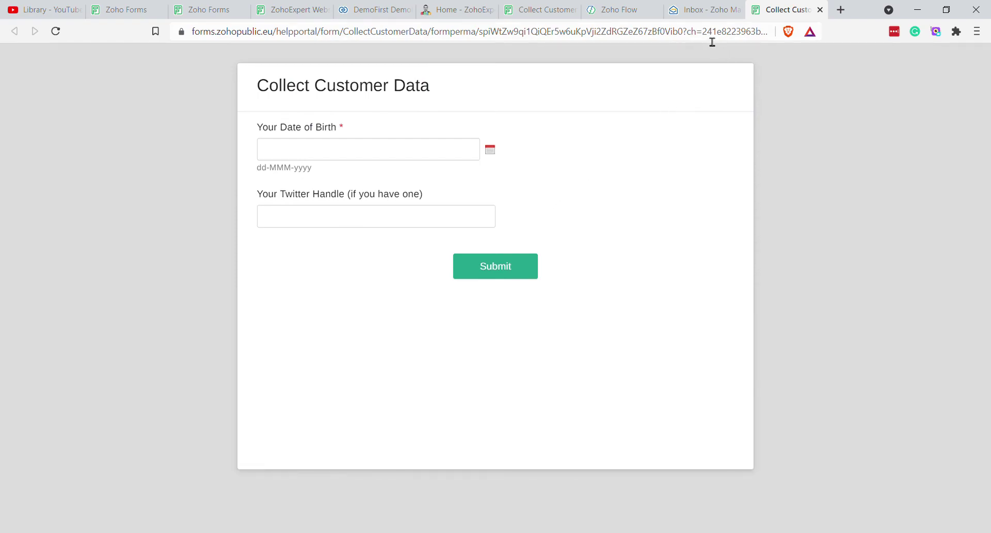
- Fill in the Collect Customer Data form with a date of birth and the Twitter handle DemoTwitter, and submit it
click(491, 152)
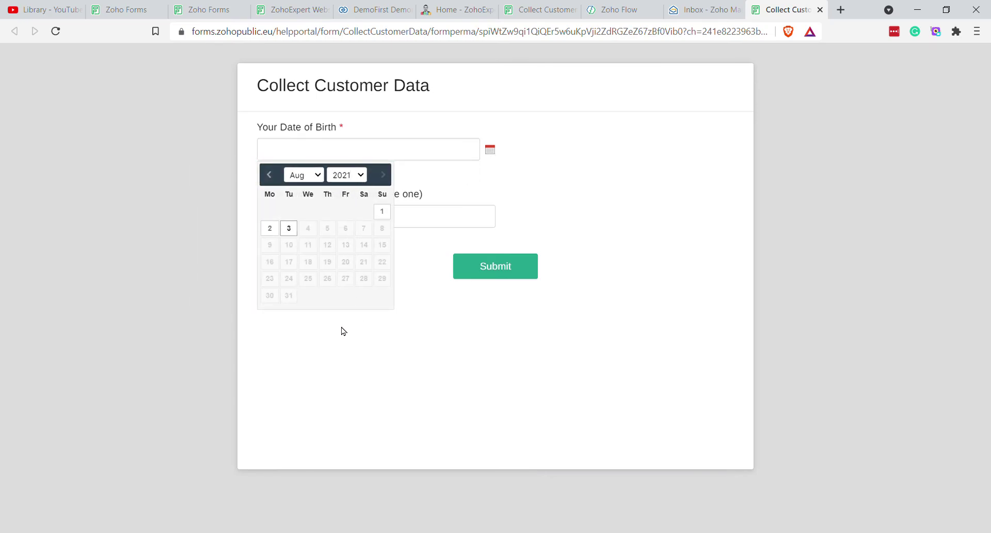
click(337, 309)
click(316, 176)
click(309, 190)
click(364, 216)
click(333, 222)
text(De)
key(BackSpace)
key(BackSpace)
text(De)
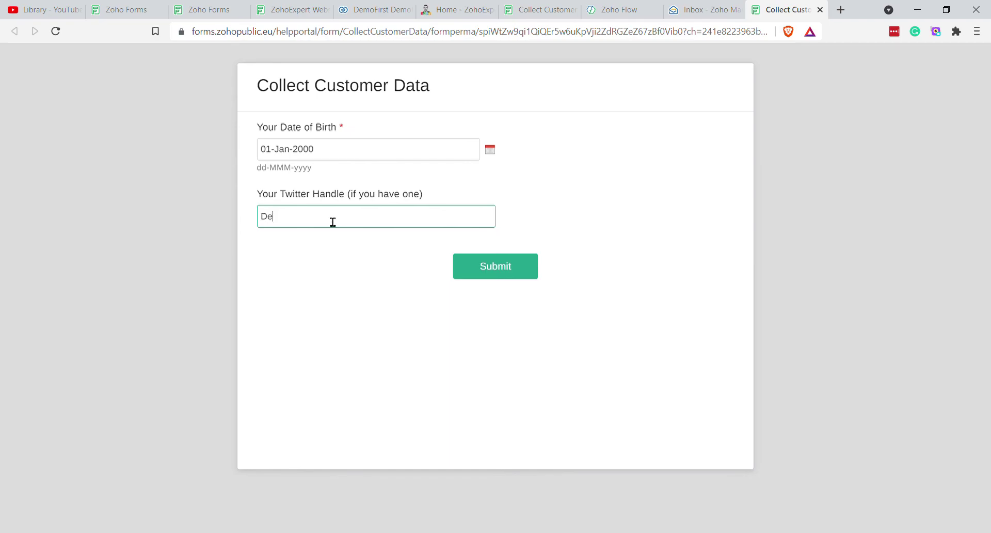
text(moTwitter)
click(507, 282)
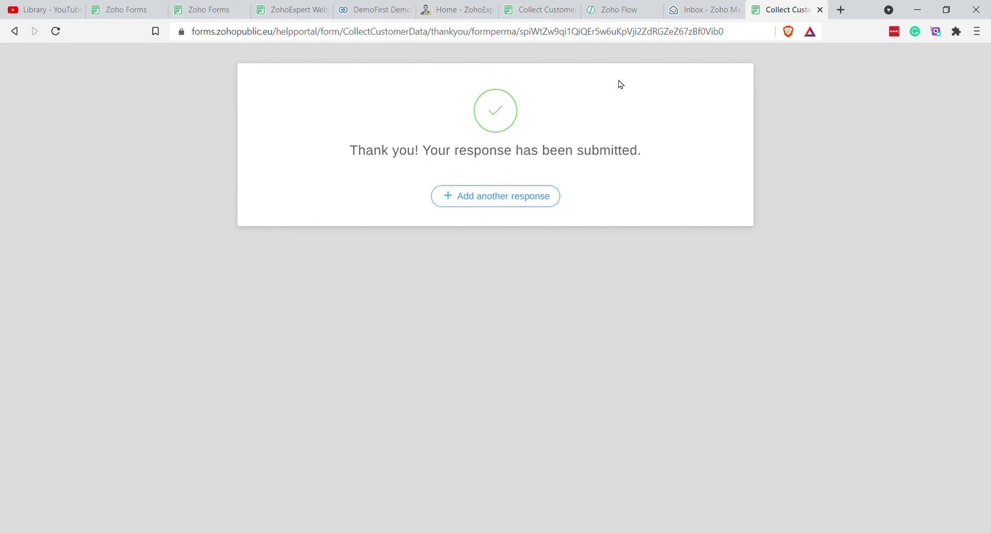
- Switch to the demo contact in Zoho CRM, reload the record and check its Date of Birth and Twitter fields
click(393, 10)
click(427, 110)
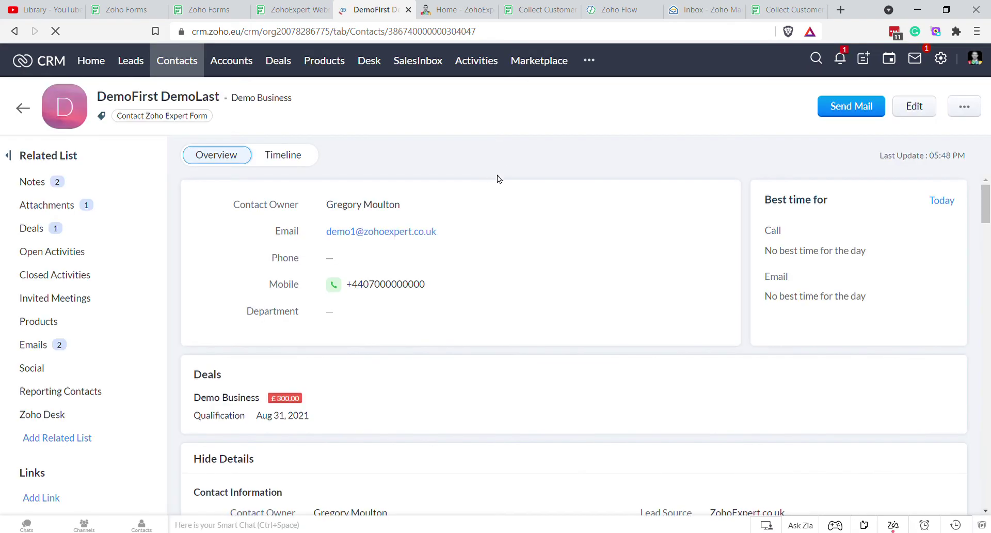
scroll(534, 215, down, 4)
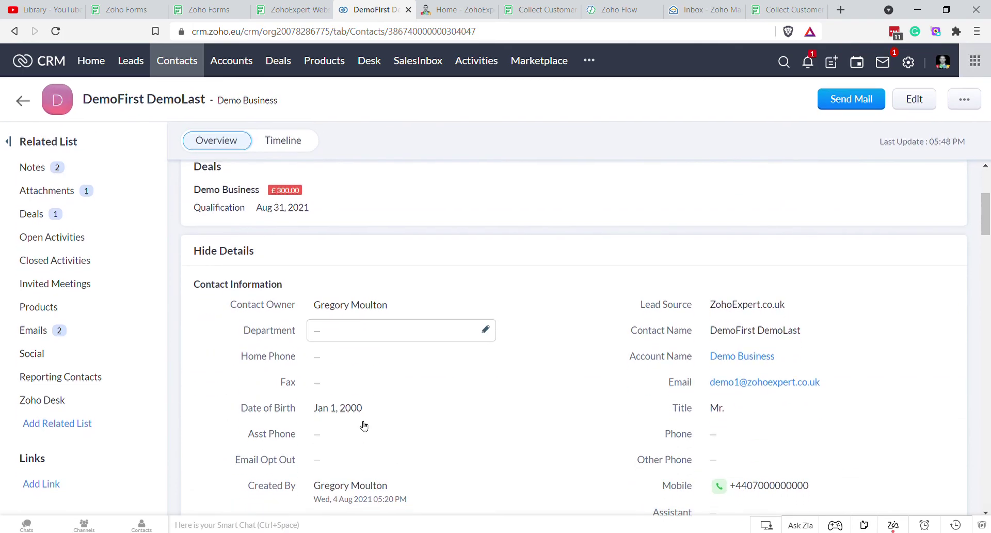
scroll(465, 330, down, 3)
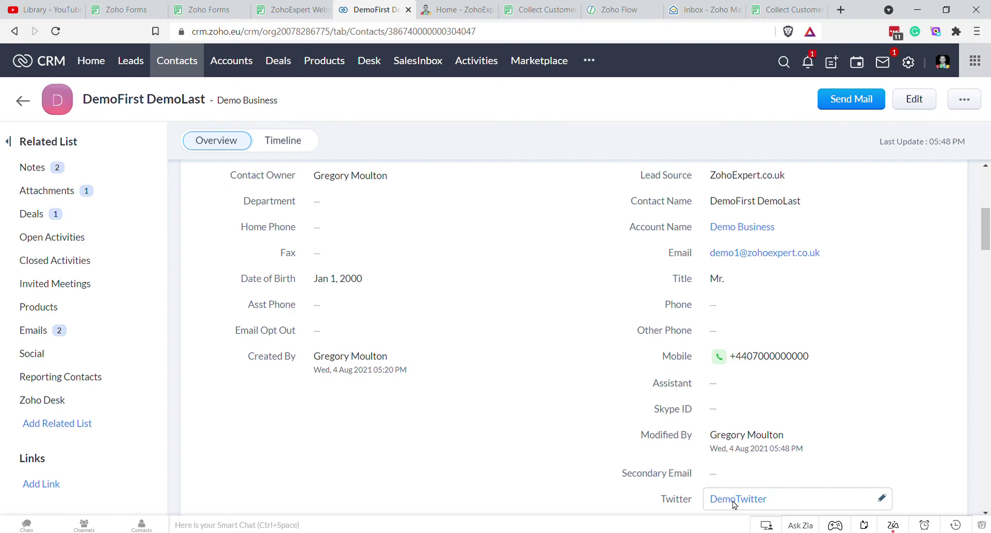
- Reopen the form from the Zoho Mail message's update link and submit it with a different date of birth and the Twitter handle BADTWITTER
click(682, 14)
click(588, 241)
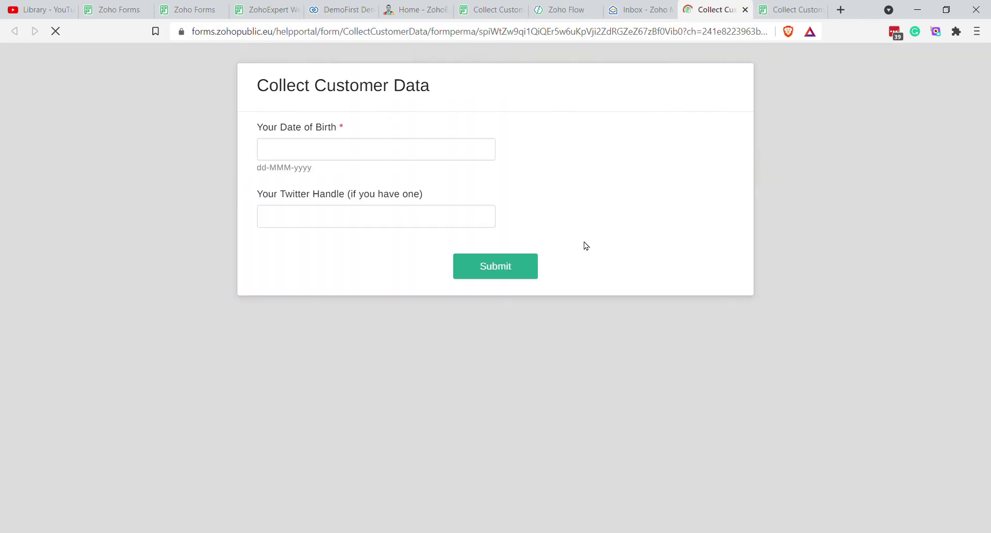
click(490, 150)
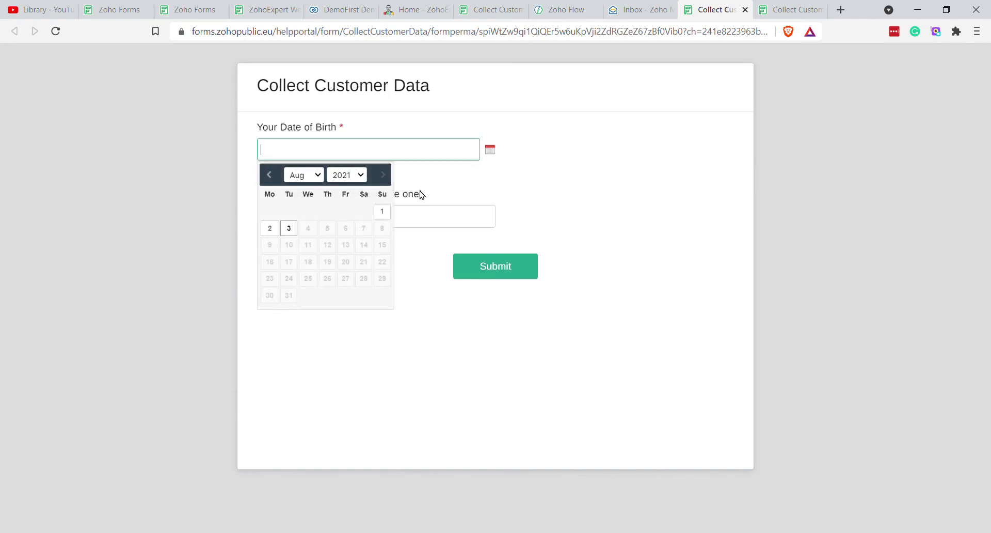
click(303, 178)
click(314, 203)
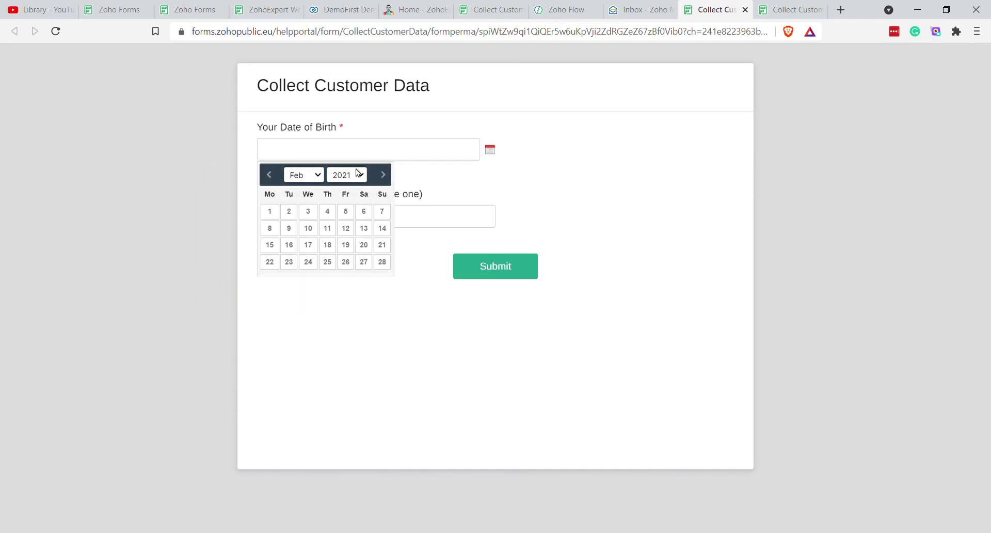
click(351, 227)
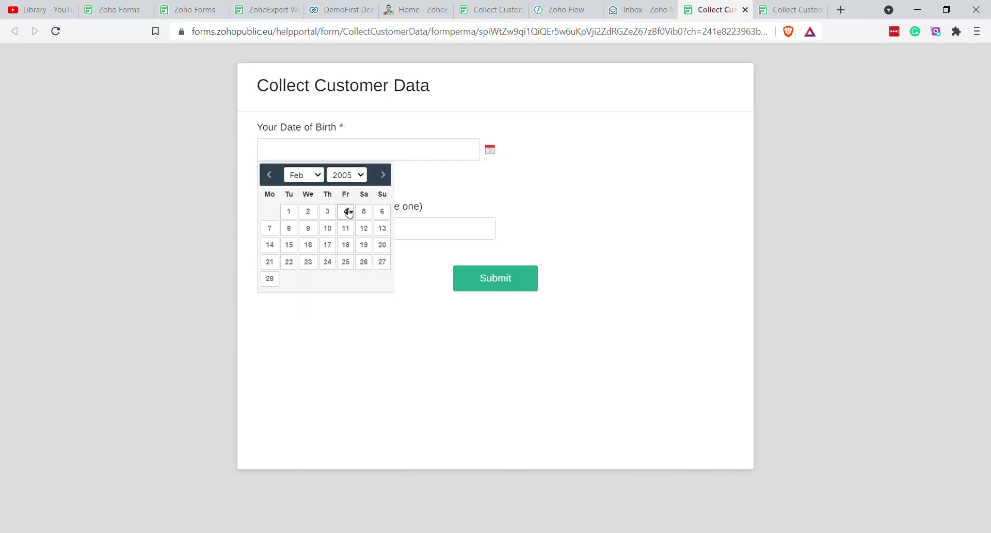
click(346, 211)
click(325, 229)
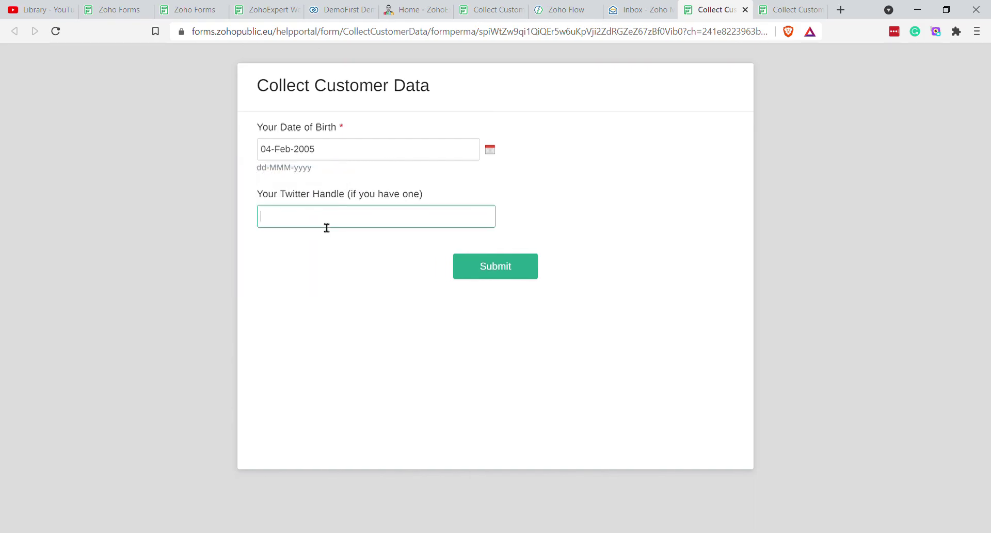
text(BADTWITTER)
click(499, 270)
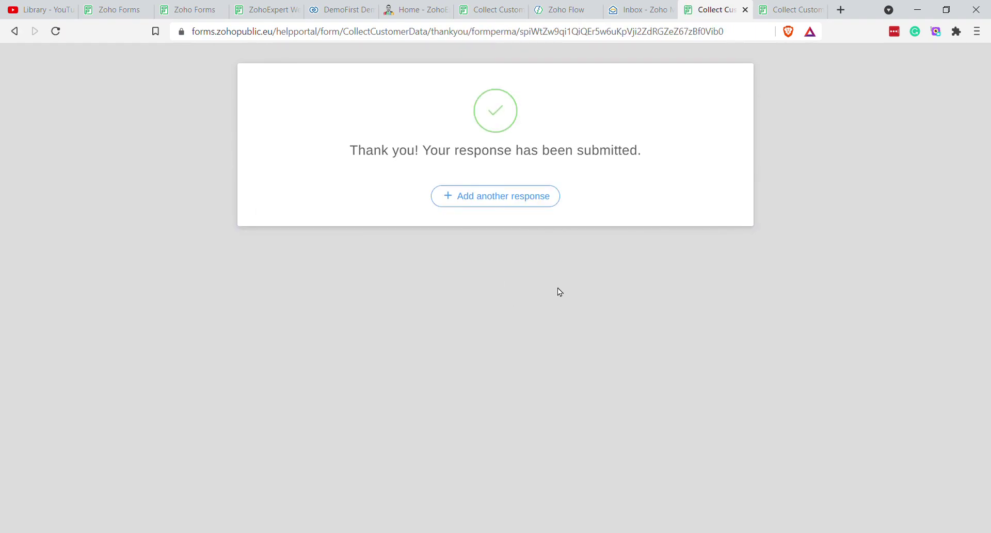
- Reload the demo contact in Zoho CRM and check its next action, Date of Birth and Twitter fields after the repeat submission
click(340, 10)
key(F5)
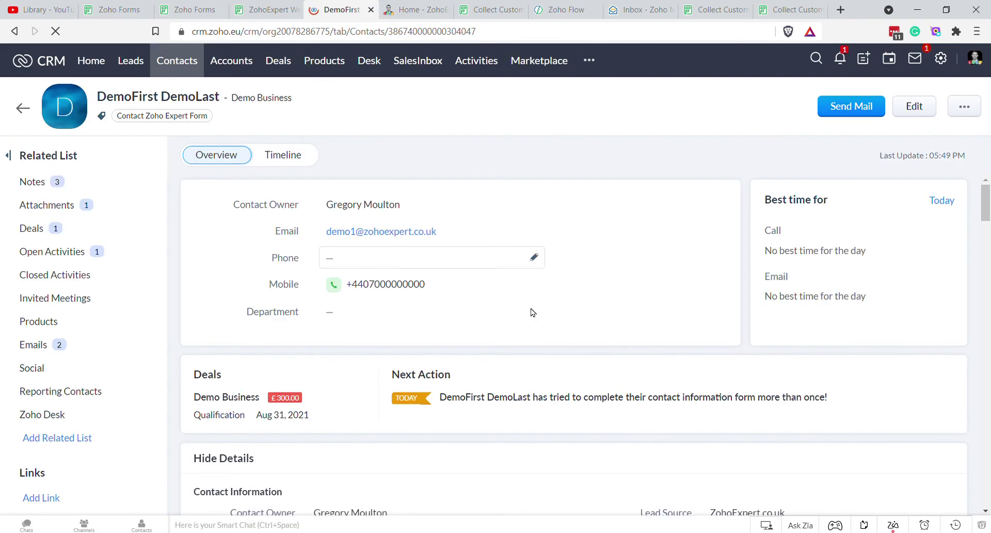
scroll(513, 398, down, 5)
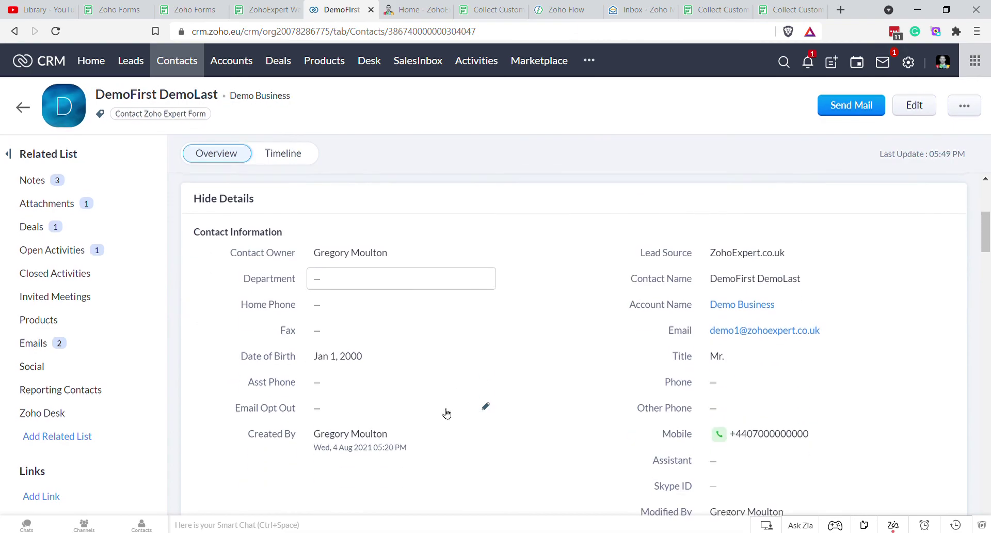
scroll(735, 471, down, 3)
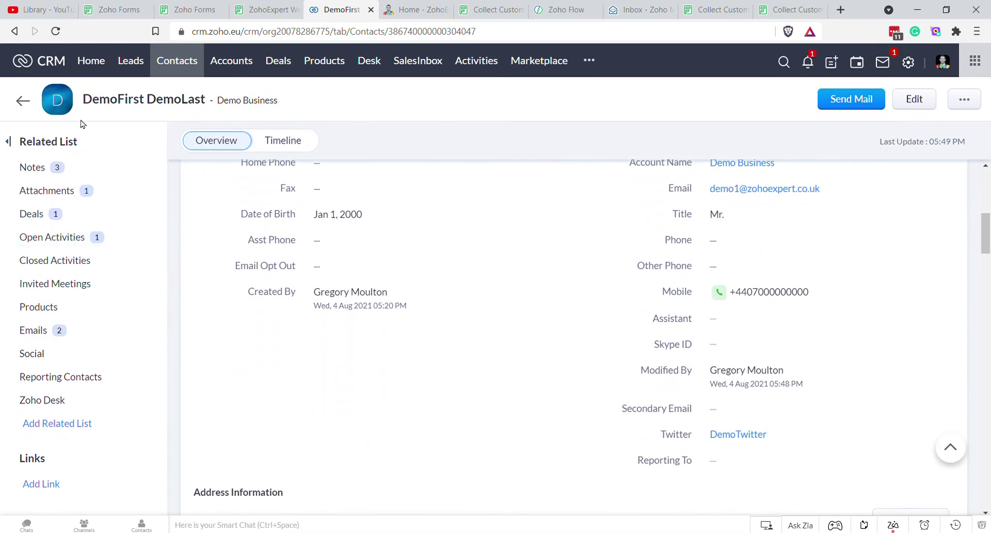
- Open the repeat-submission task from the home page's Open Tasks, review its details and mark it as completed
click(103, 63)
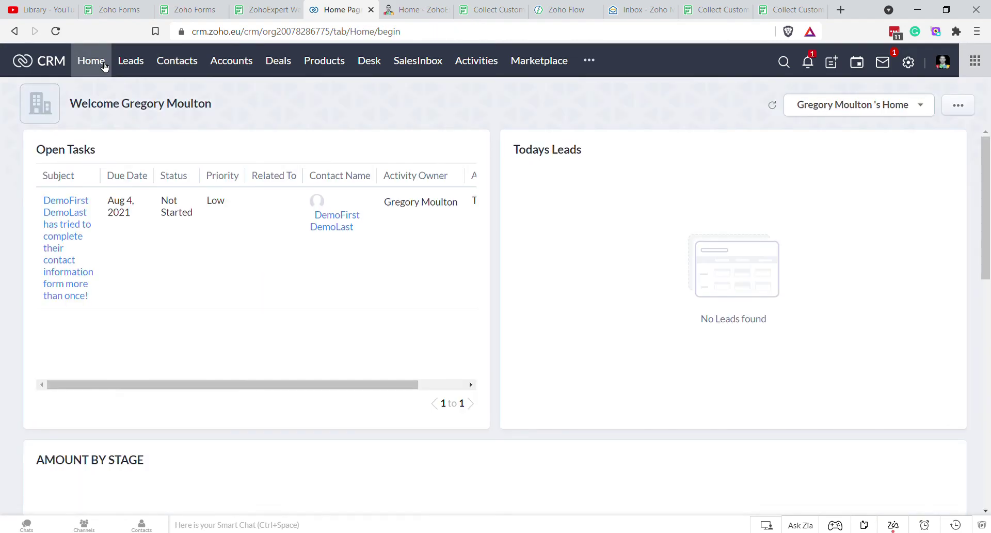
click(76, 225)
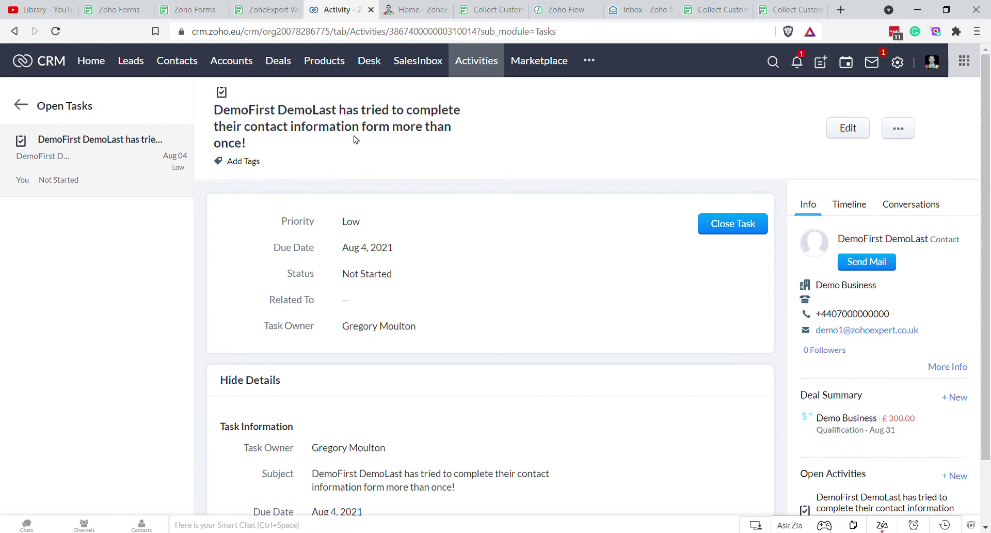
scroll(442, 222, down, 3)
mouse_move(359, 362)
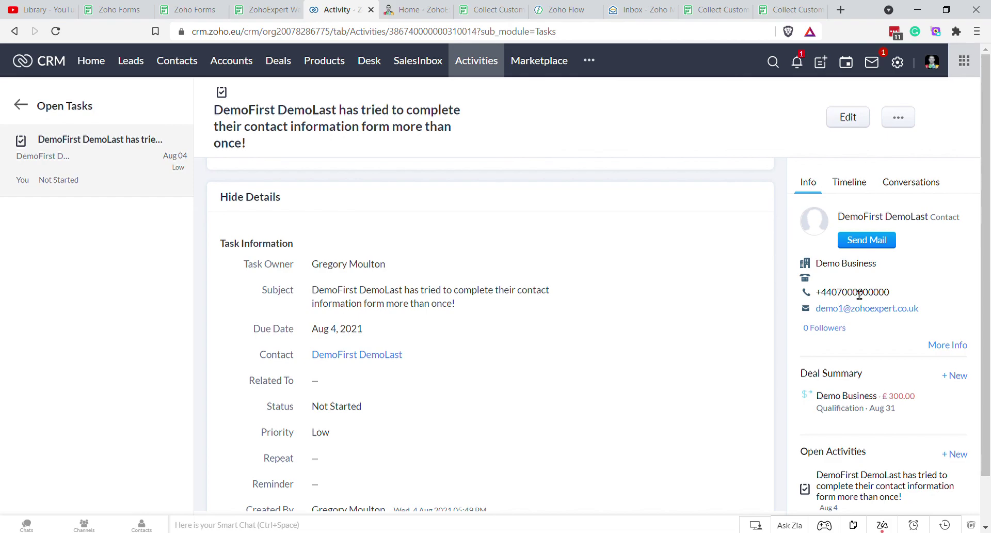
scroll(599, 286, up, 3)
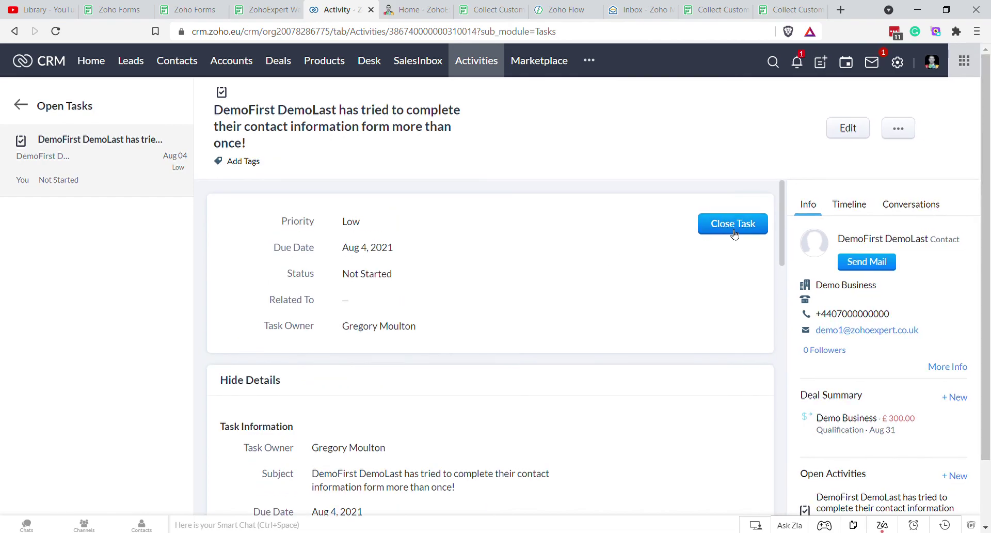
click(734, 225)
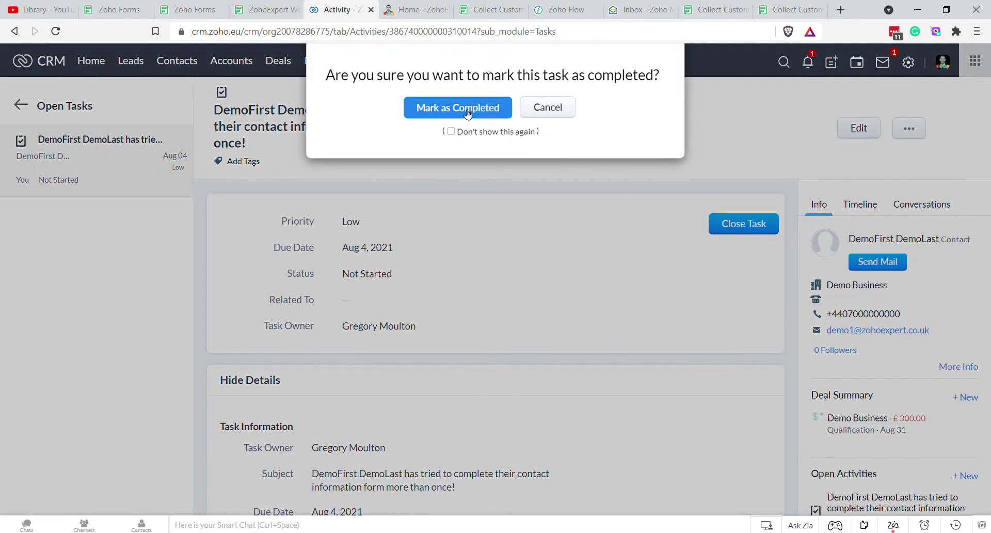
click(468, 113)
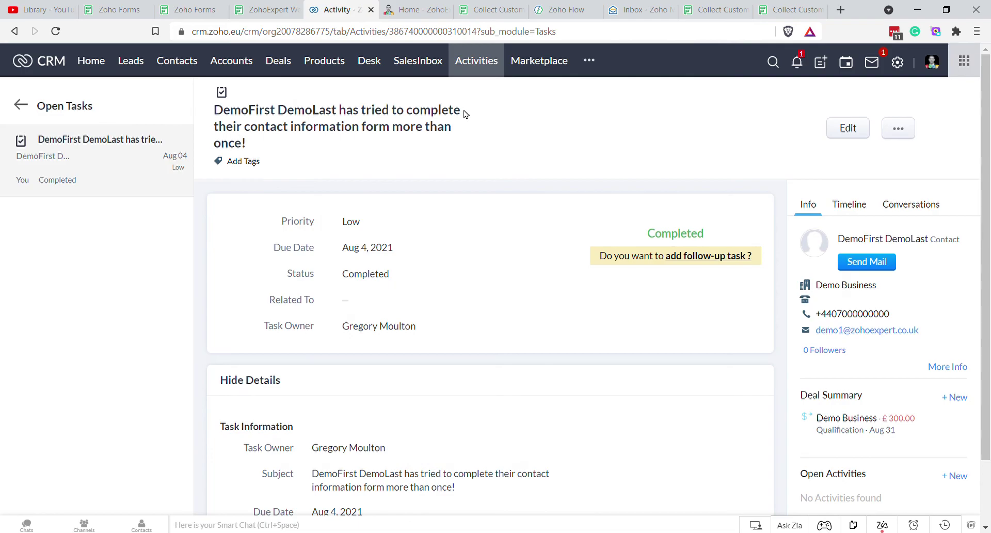
- Check Open Tasks on the CRM home page and open the CRM Setup page
click(93, 63)
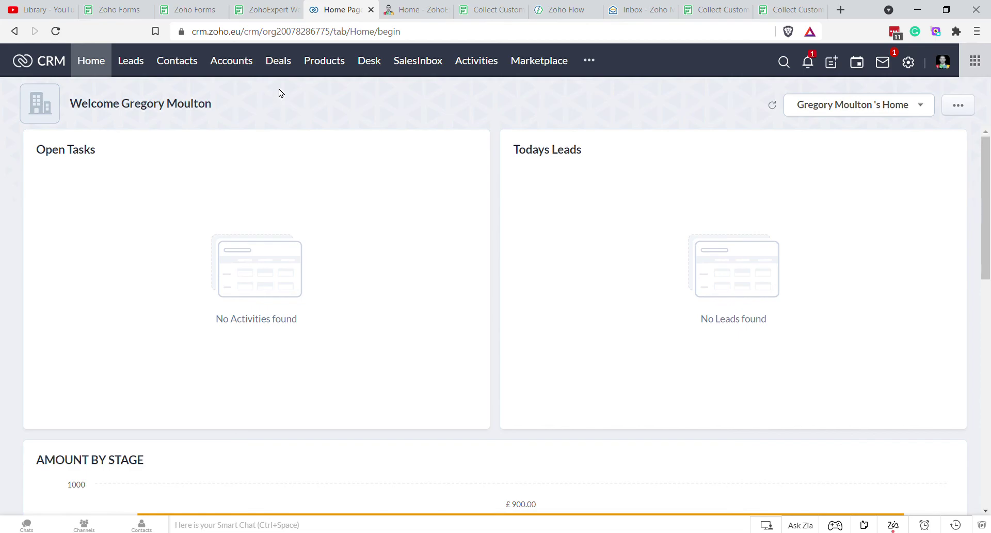
click(907, 63)
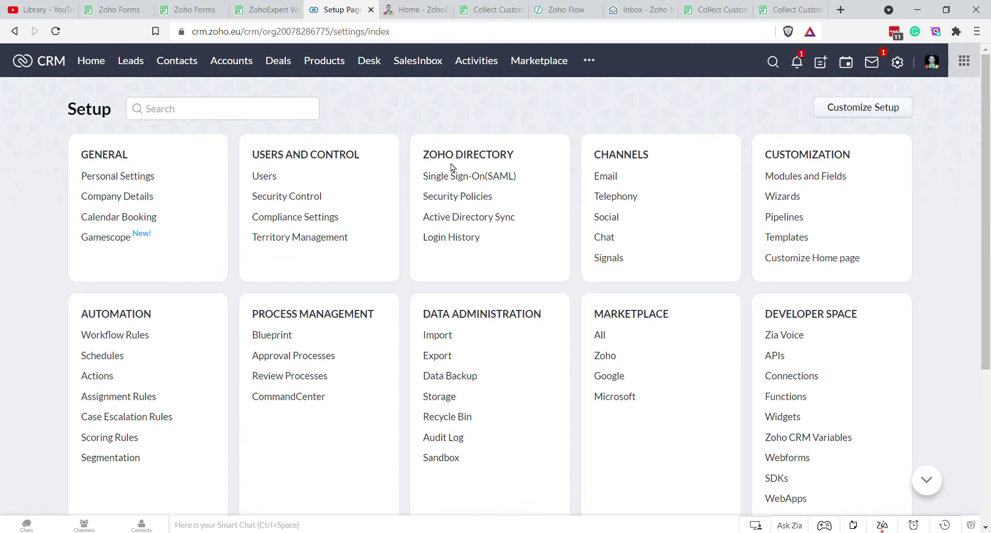